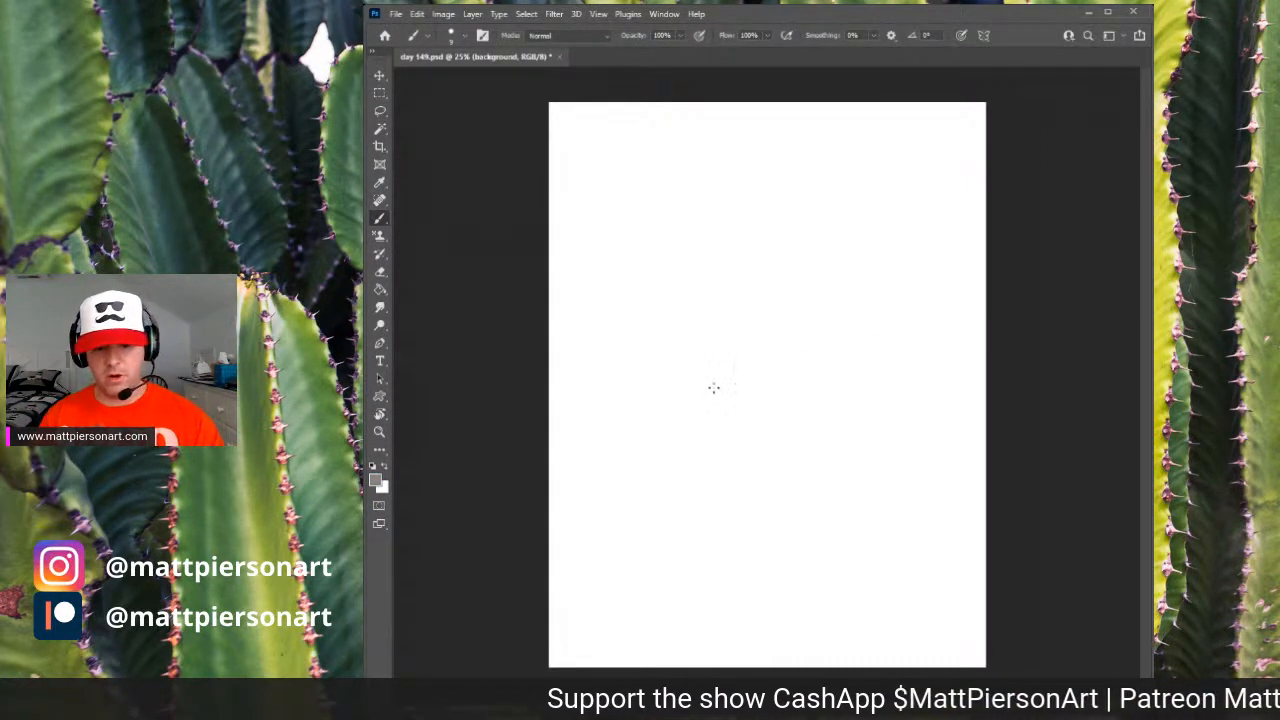
# - Fill the background layer with the grey foreground colour
pyautogui.press('g')
pyautogui.click(734, 327)
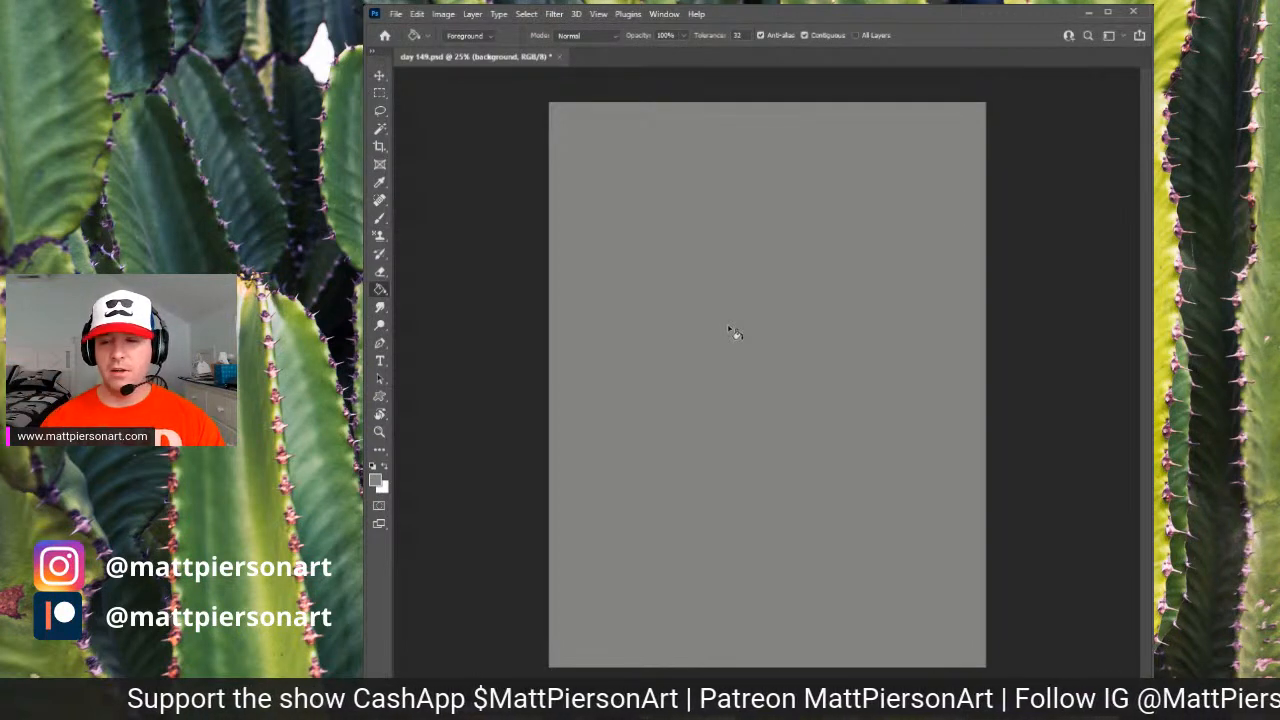
# - On the outline layer, sketch one long side and the rounded top of the cactus trunk with a black brush
pyautogui.hotkey('alt', ']')
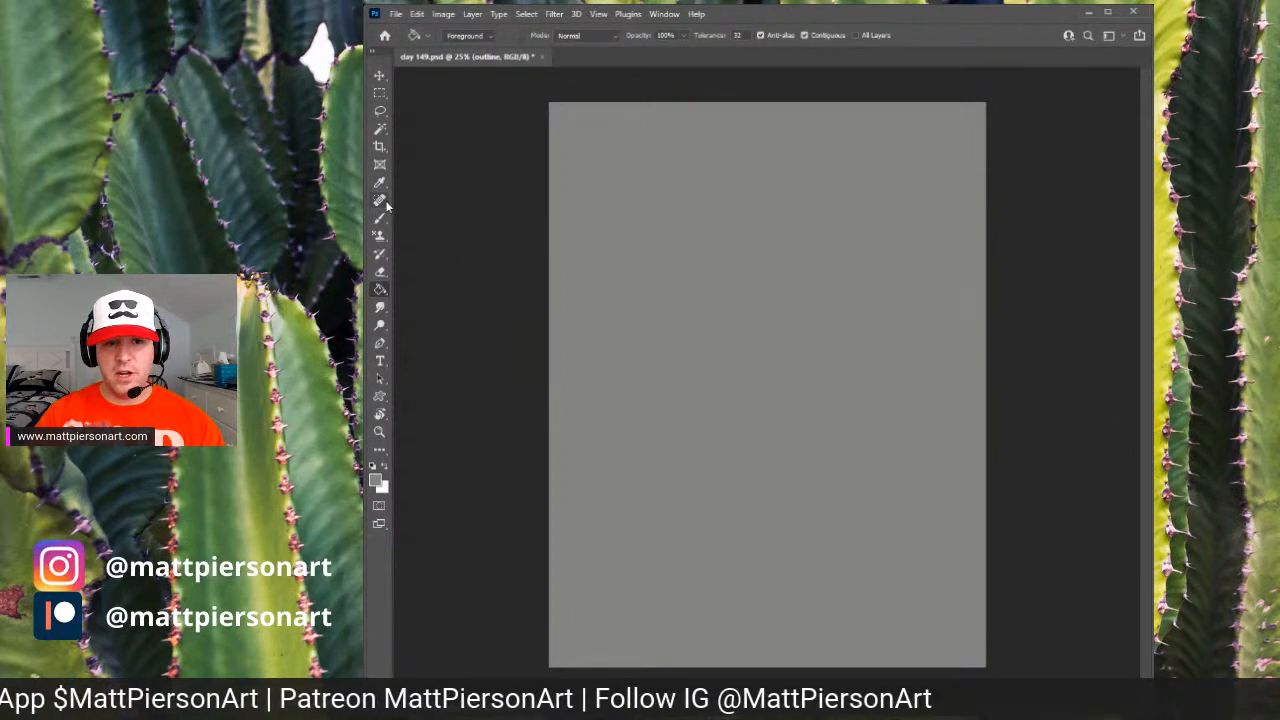
pyautogui.press('d')
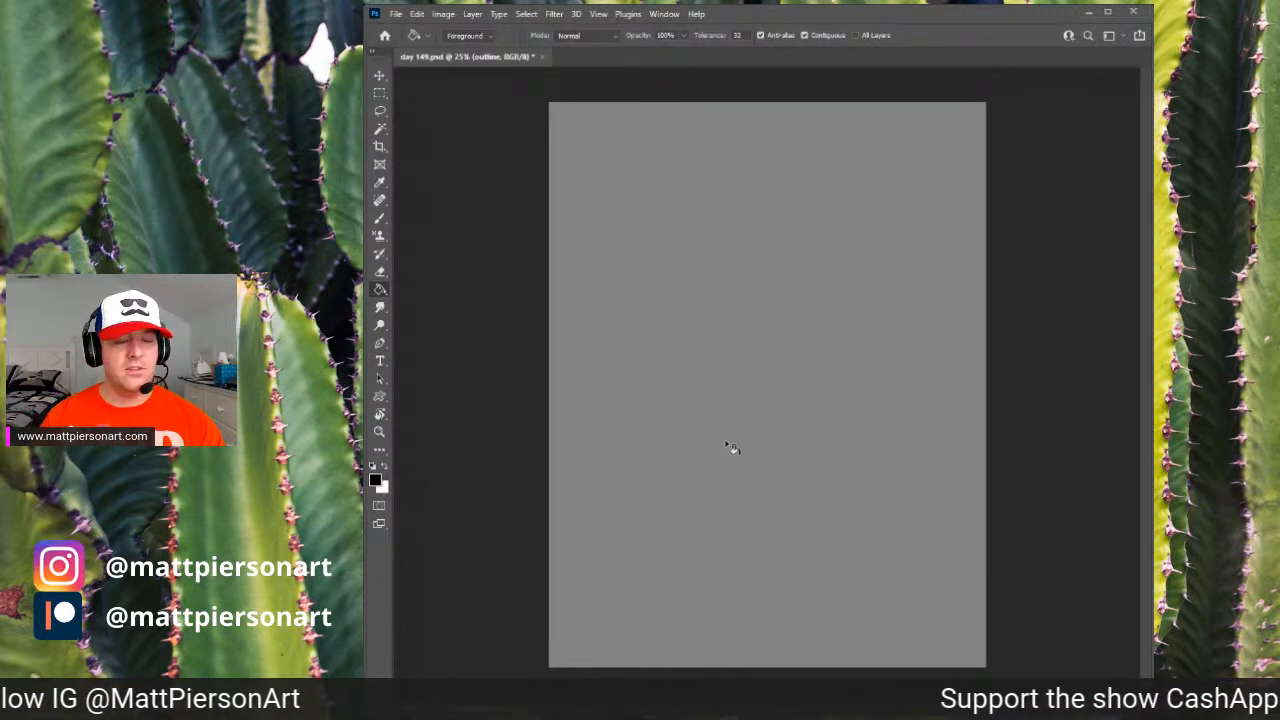
pyautogui.press('b')
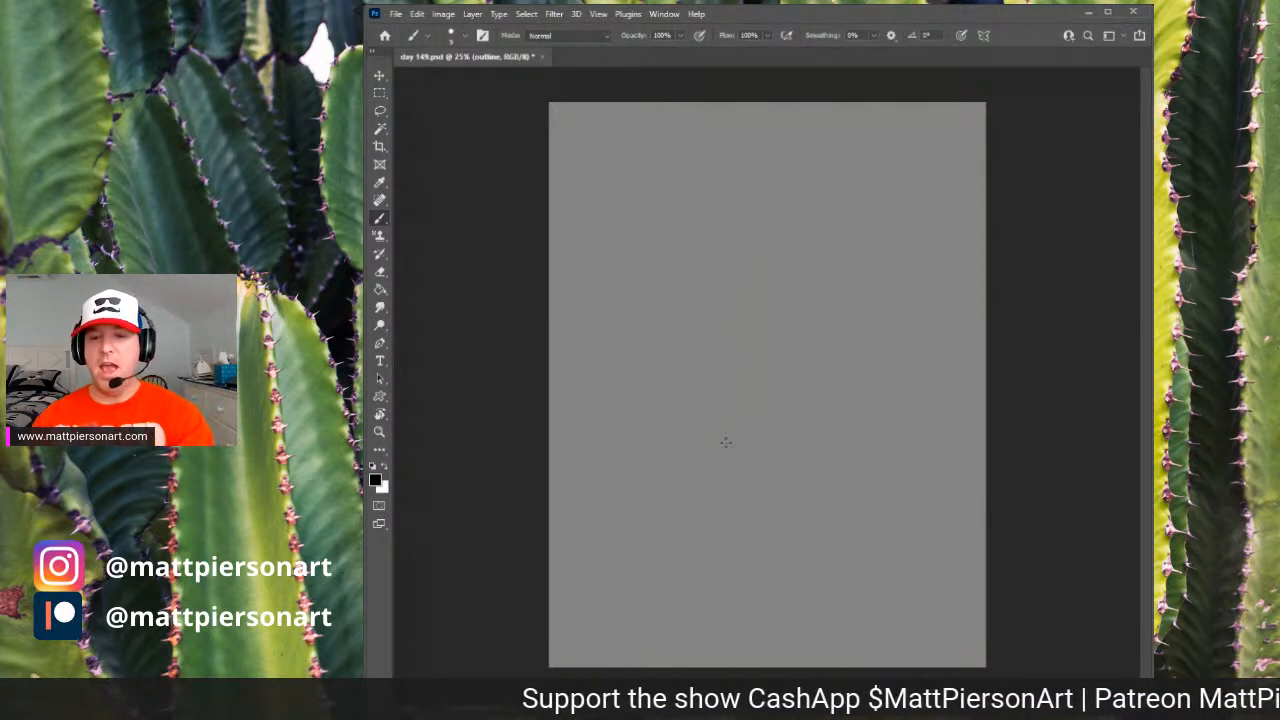
pyautogui.moveTo(737, 457); pyautogui.dragTo(780, 430)
pyautogui.hotkey('ctrl', 'z')
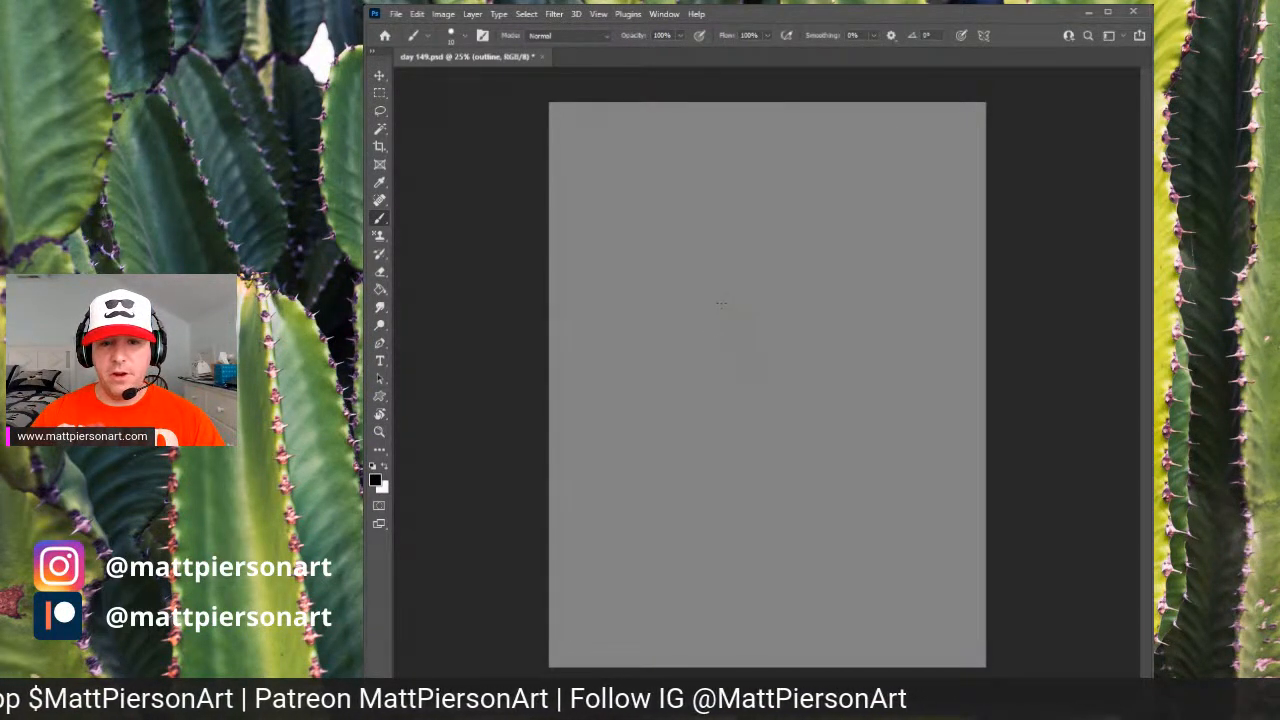
pyautogui.moveTo(716, 282)
pyautogui.mouseDown()
pyautogui.moveTo(724, 428)
pyautogui.moveTo(720, 366)
pyautogui.mouseUp()
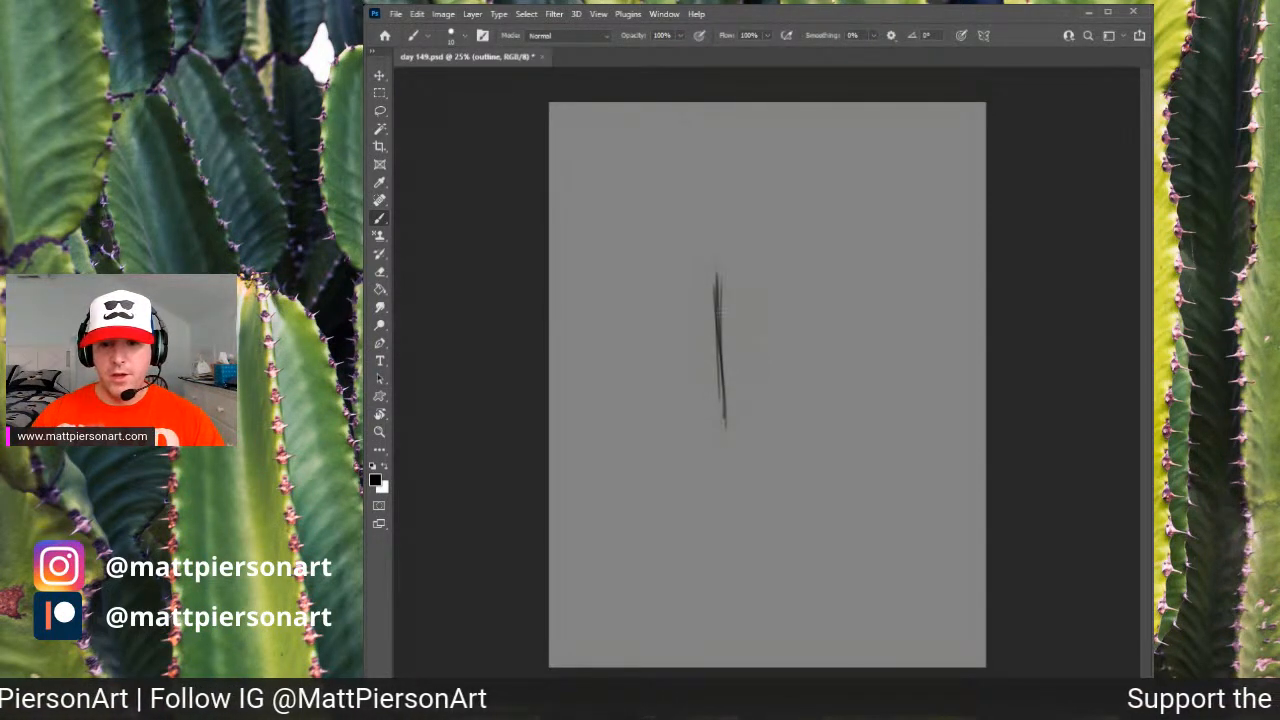
pyautogui.moveTo(716, 260)
pyautogui.mouseDown()
pyautogui.moveTo(714, 304)
pyautogui.moveTo(724, 248)
pyautogui.moveTo(778, 236)
pyautogui.moveTo(800, 250)
pyautogui.moveTo(800, 328)
pyautogui.mouseUp()
pyautogui.press(']')
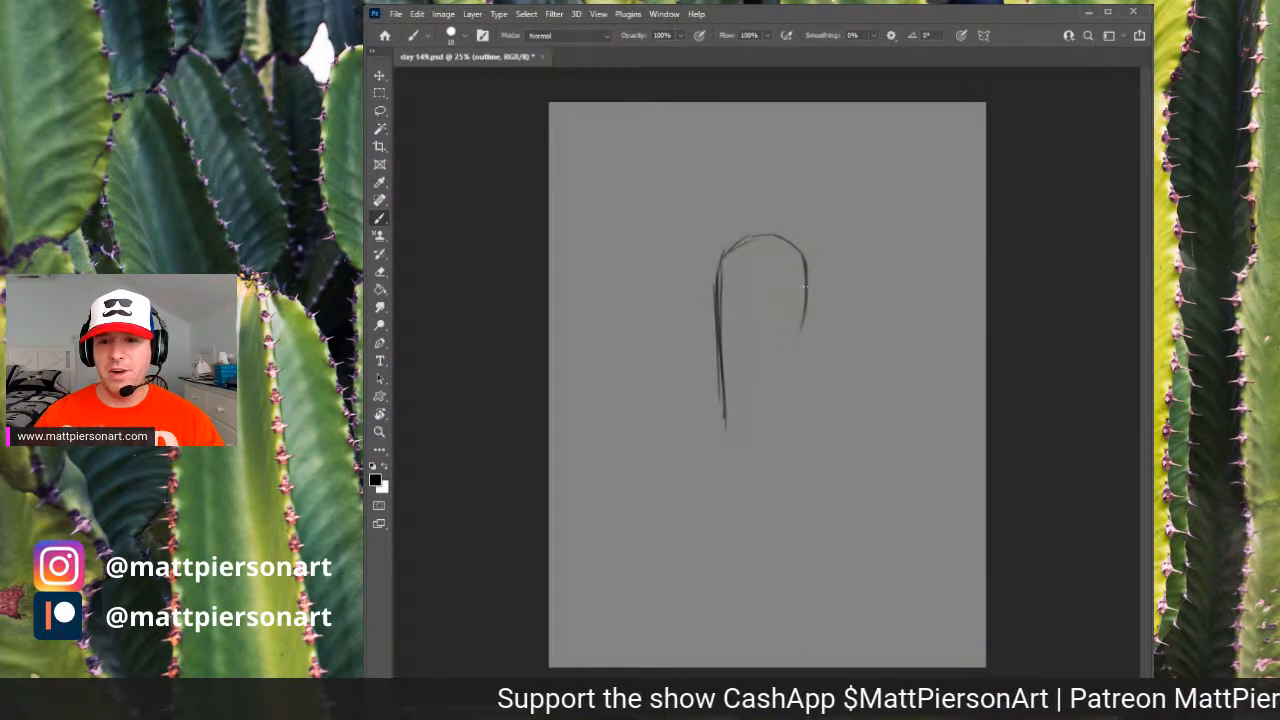
# - Extend both sides of the cactus trunk downward with a slight taper and darken them with repeated strokes
pyautogui.moveTo(806, 274); pyautogui.dragTo(792, 414)
pyautogui.moveTo(804, 302); pyautogui.dragTo(788, 422)
pyautogui.moveTo(796, 340); pyautogui.dragTo(786, 454)
pyautogui.moveTo(716, 323)
pyautogui.mouseDown()
pyautogui.moveTo(728, 458)
pyautogui.moveTo(724, 446)
pyautogui.mouseUp()
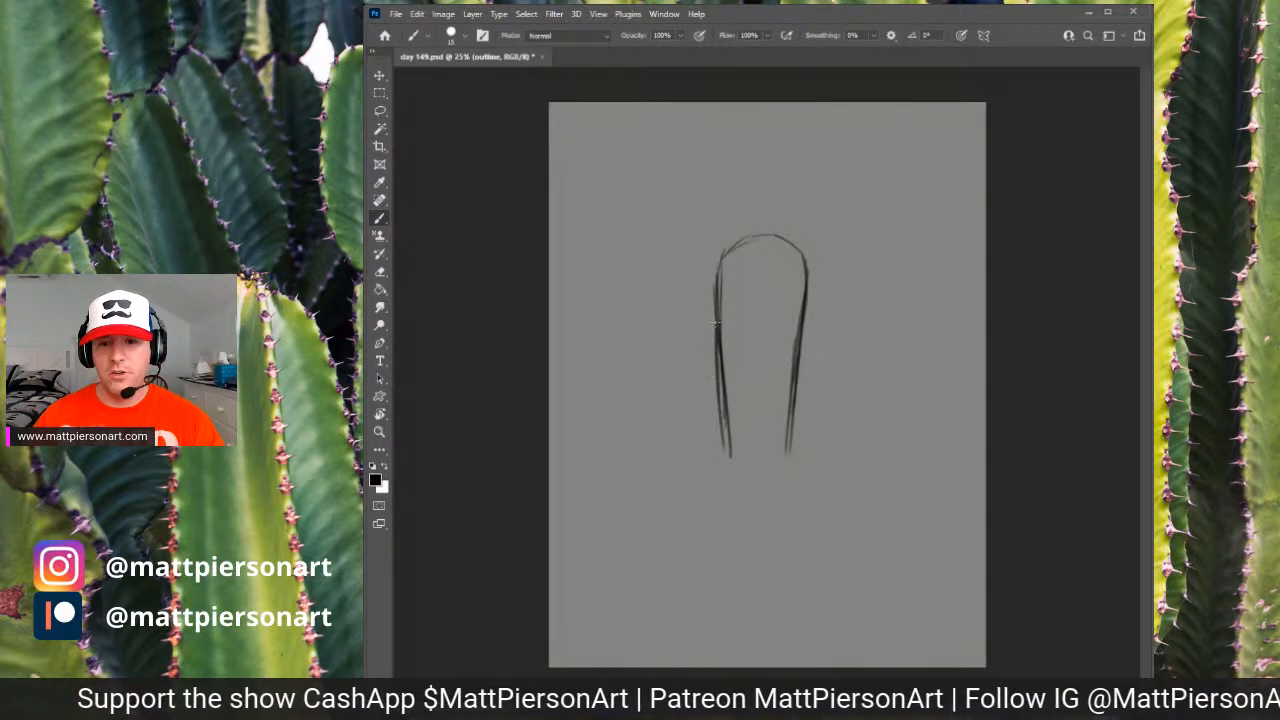
pyautogui.moveTo(720, 354)
pyautogui.mouseDown()
pyautogui.moveTo(730, 456)
pyautogui.moveTo(726, 446)
pyautogui.mouseUp()
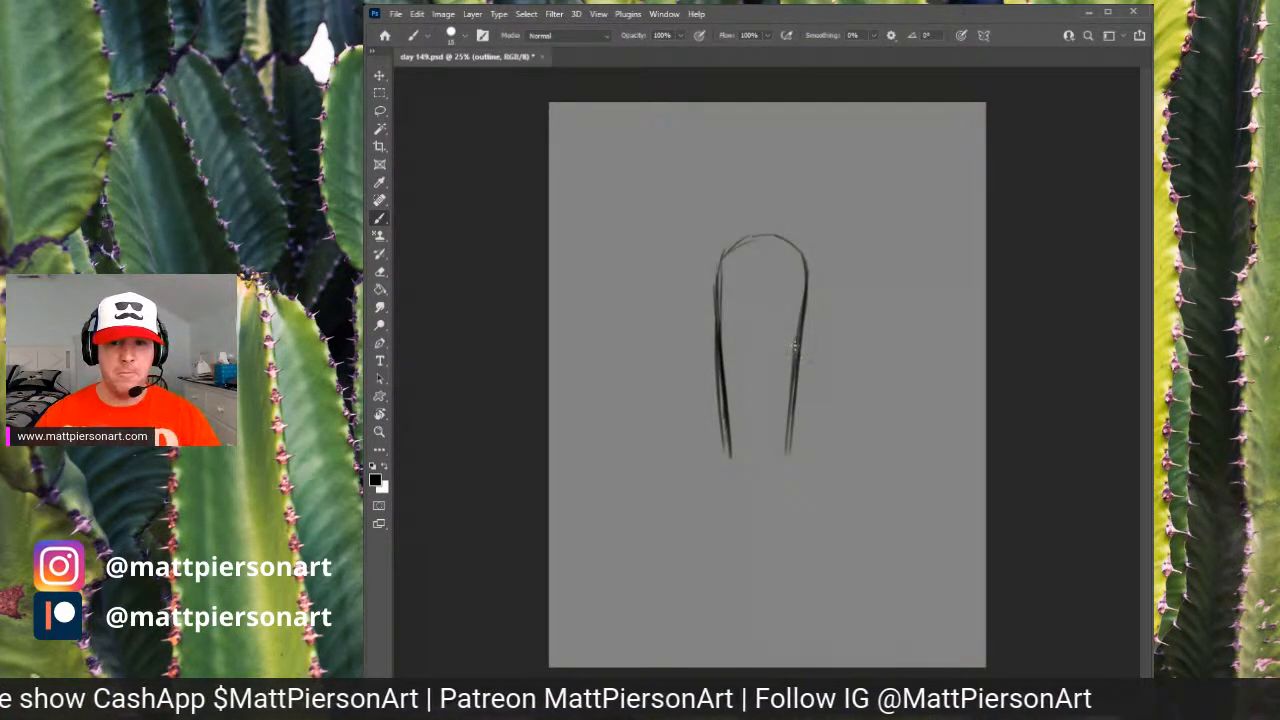
pyautogui.moveTo(796, 342); pyautogui.dragTo(787, 448)
pyautogui.moveTo(795, 384); pyautogui.dragTo(786, 456)
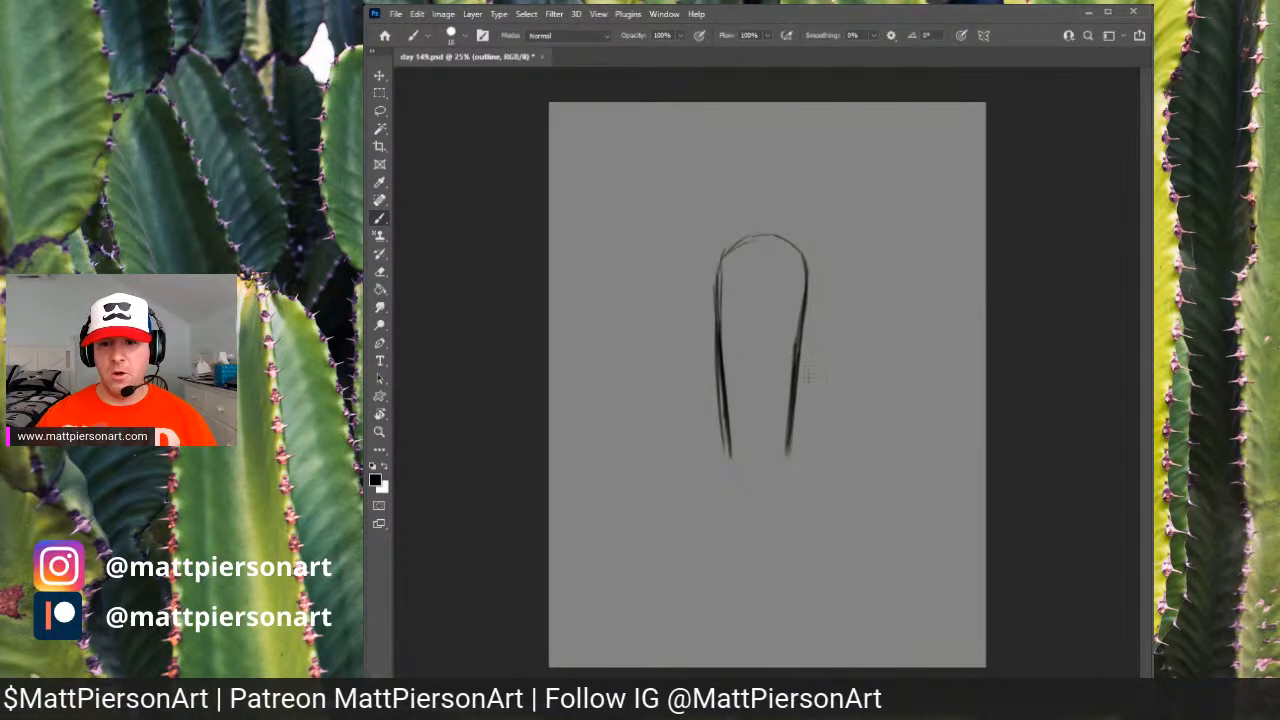
# - Sketch the cactus's right arm, bending out of the trunk and rising to a rounded tip
pyautogui.moveTo(800, 374)
pyautogui.mouseDown()
pyautogui.moveTo(832, 366)
pyautogui.moveTo(848, 292)
pyautogui.mouseUp()
pyautogui.moveTo(834, 362); pyautogui.dragTo(848, 274)
pyautogui.moveTo(832, 352)
pyautogui.mouseDown()
pyautogui.moveTo(840, 258)
pyautogui.moveTo(884, 288)
pyautogui.moveTo(882, 350)
pyautogui.mouseUp()
pyautogui.moveTo(858, 262)
pyautogui.mouseDown()
pyautogui.moveTo(890, 273)
pyautogui.moveTo(866, 375)
pyautogui.moveTo(873, 356)
pyautogui.moveTo(861, 380)
pyautogui.moveTo(798, 404)
pyautogui.mouseUp()
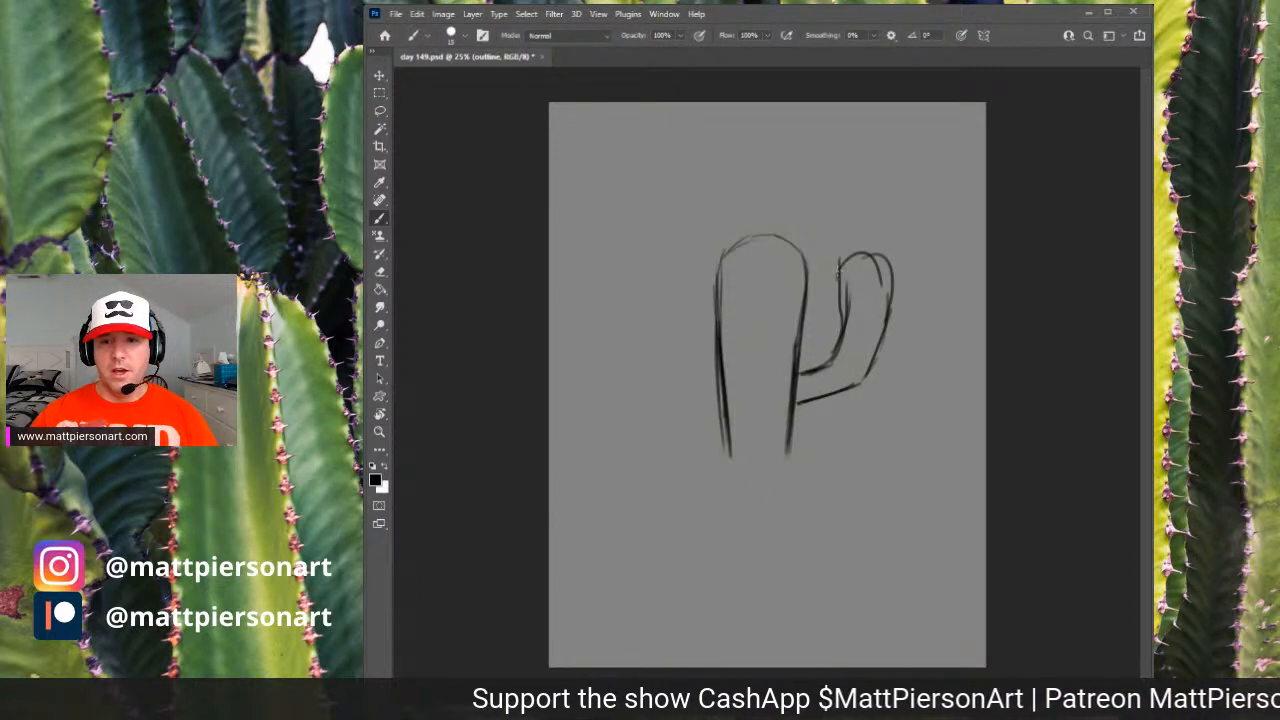
pyautogui.moveTo(838, 280)
pyautogui.mouseDown()
pyautogui.moveTo(838, 320)
pyautogui.moveTo(836, 278)
pyautogui.moveTo(828, 350)
pyautogui.mouseUp()
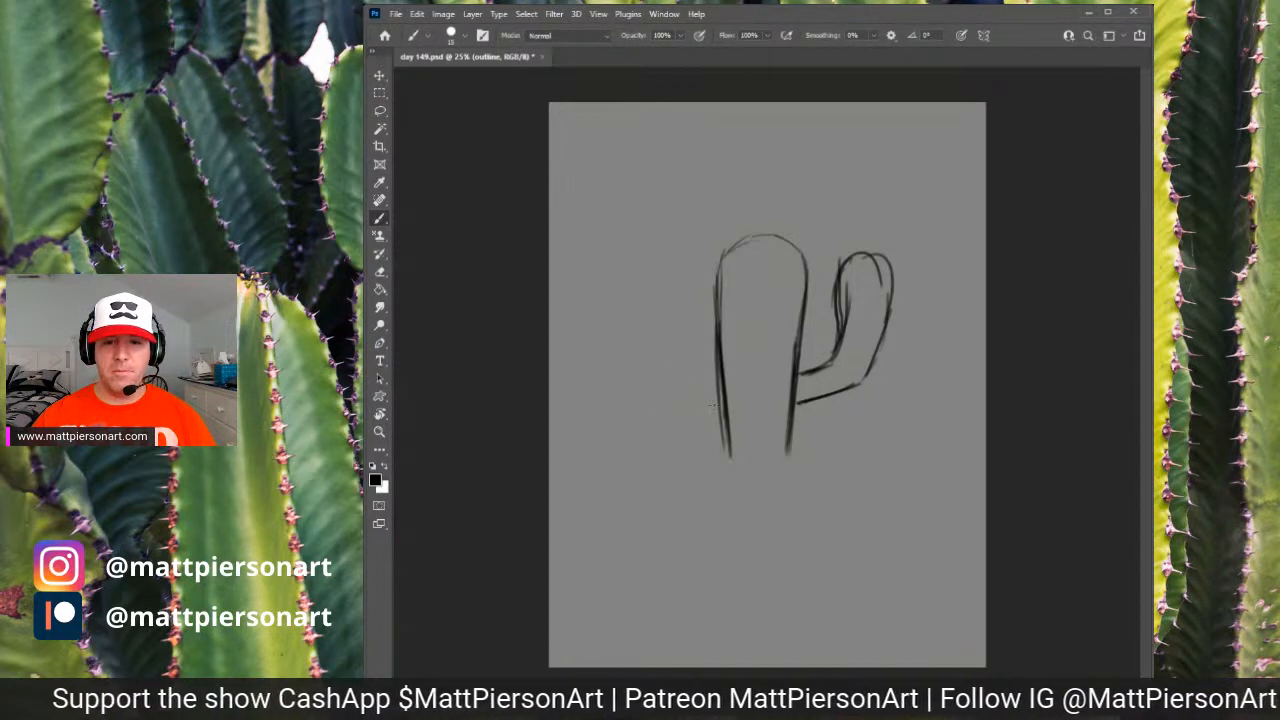
# - Touch up the trunk's left edge and sketch a shorter left arm that curves upward to a rounded tip
pyautogui.moveTo(721, 396); pyautogui.dragTo(726, 438)
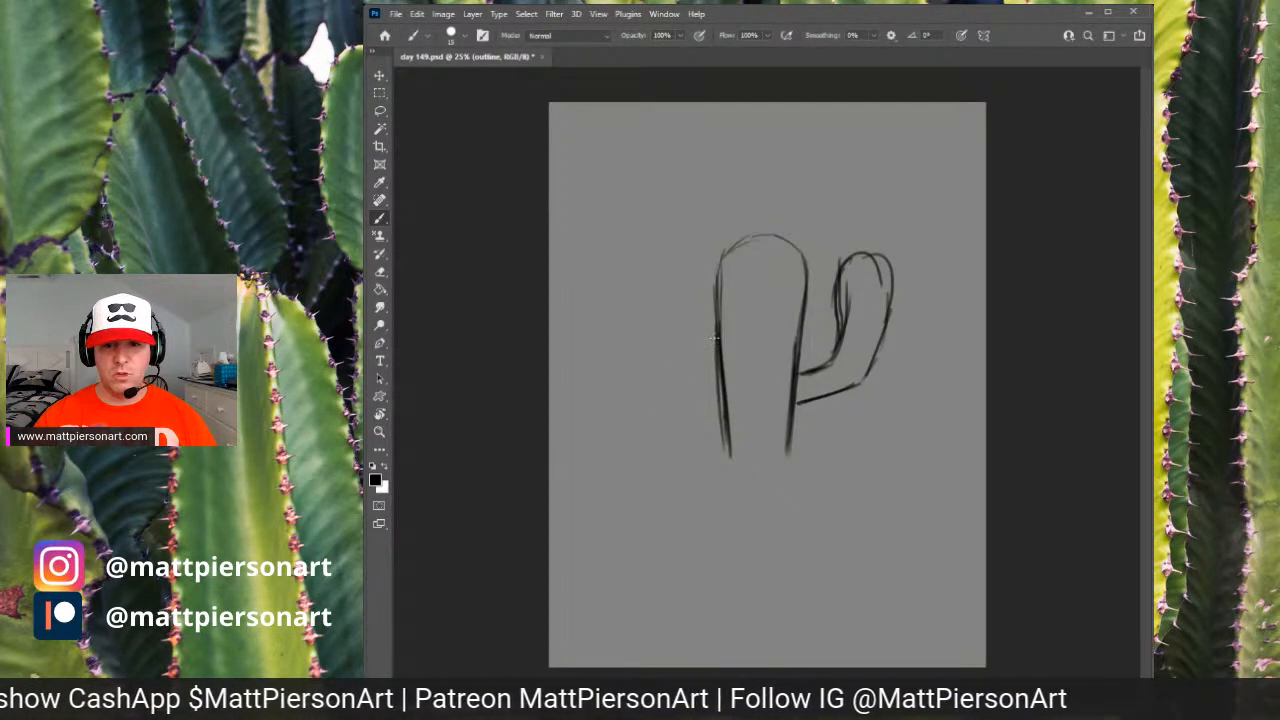
pyautogui.moveTo(716, 340)
pyautogui.mouseDown()
pyautogui.moveTo(694, 338)
pyautogui.moveTo(684, 362)
pyautogui.moveTo(664, 336)
pyautogui.moveTo(648, 292)
pyautogui.moveTo(684, 360)
pyautogui.moveTo(645, 254)
pyautogui.moveTo(668, 242)
pyautogui.moveTo(689, 274)
pyautogui.moveTo(692, 330)
pyautogui.mouseUp()
pyautogui.moveTo(686, 272)
pyautogui.mouseDown()
pyautogui.moveTo(690, 334)
pyautogui.moveTo(720, 338)
pyautogui.moveTo(698, 334)
pyautogui.mouseUp()
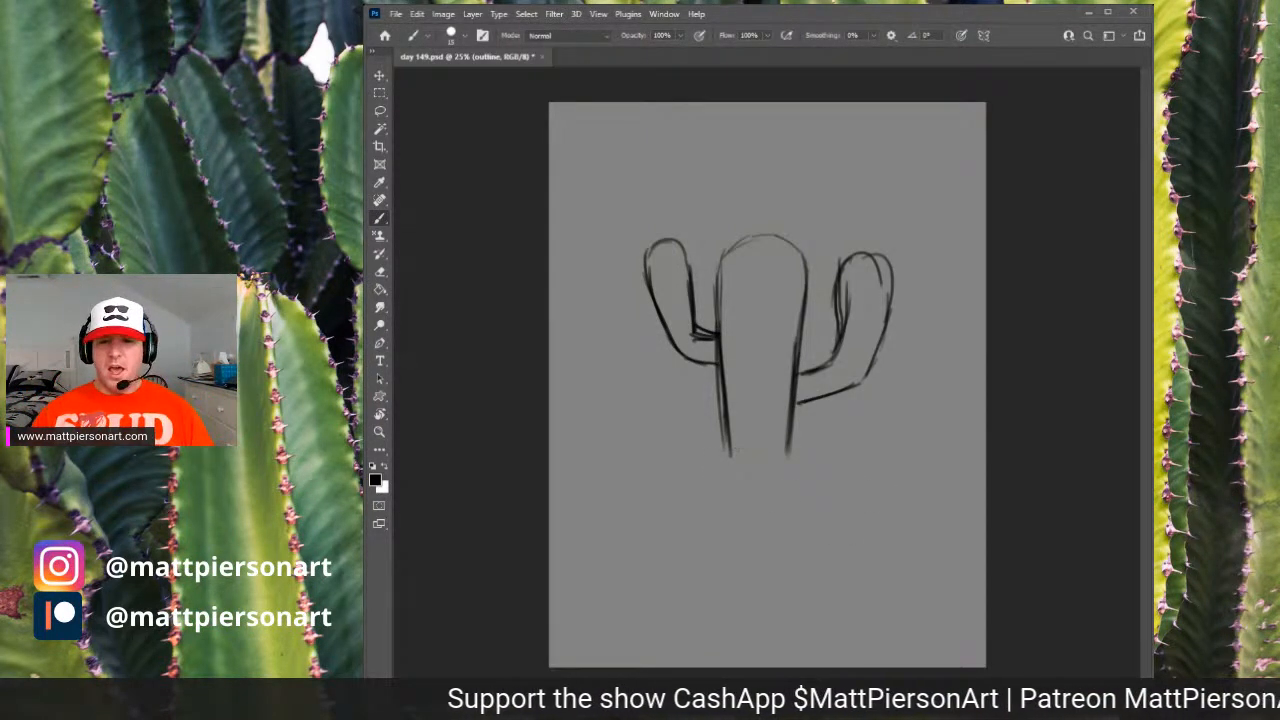
# - Close the trunk's base with a rounded curve and sketch the pot's top face as a parallelogram around it
pyautogui.moveTo(726, 436)
pyautogui.mouseDown()
pyautogui.moveTo(722, 457)
pyautogui.moveTo(759, 477)
pyautogui.moveTo(752, 494)
pyautogui.moveTo(780, 479)
pyautogui.mouseUp()
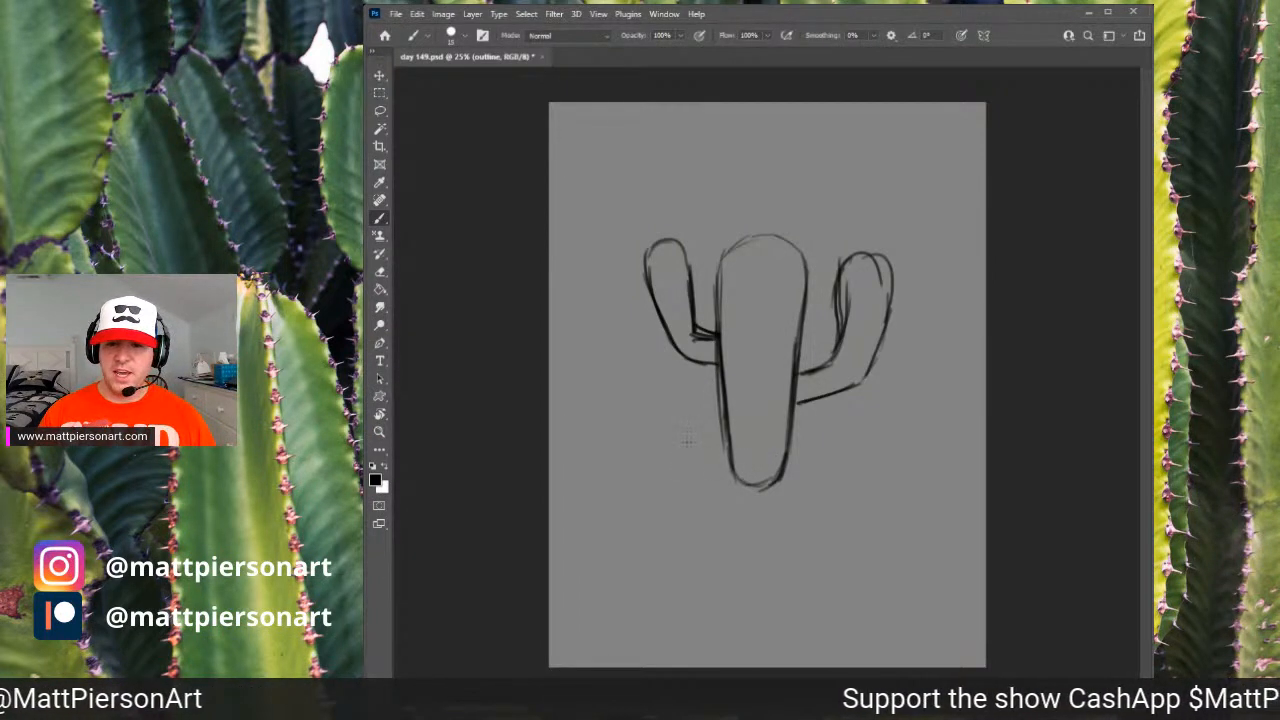
pyautogui.moveTo(687, 440)
pyautogui.mouseDown()
pyautogui.moveTo(824, 456)
pyautogui.moveTo(733, 449)
pyautogui.moveTo(798, 510)
pyautogui.mouseUp()
pyautogui.moveTo(834, 458); pyautogui.dragTo(798, 511)
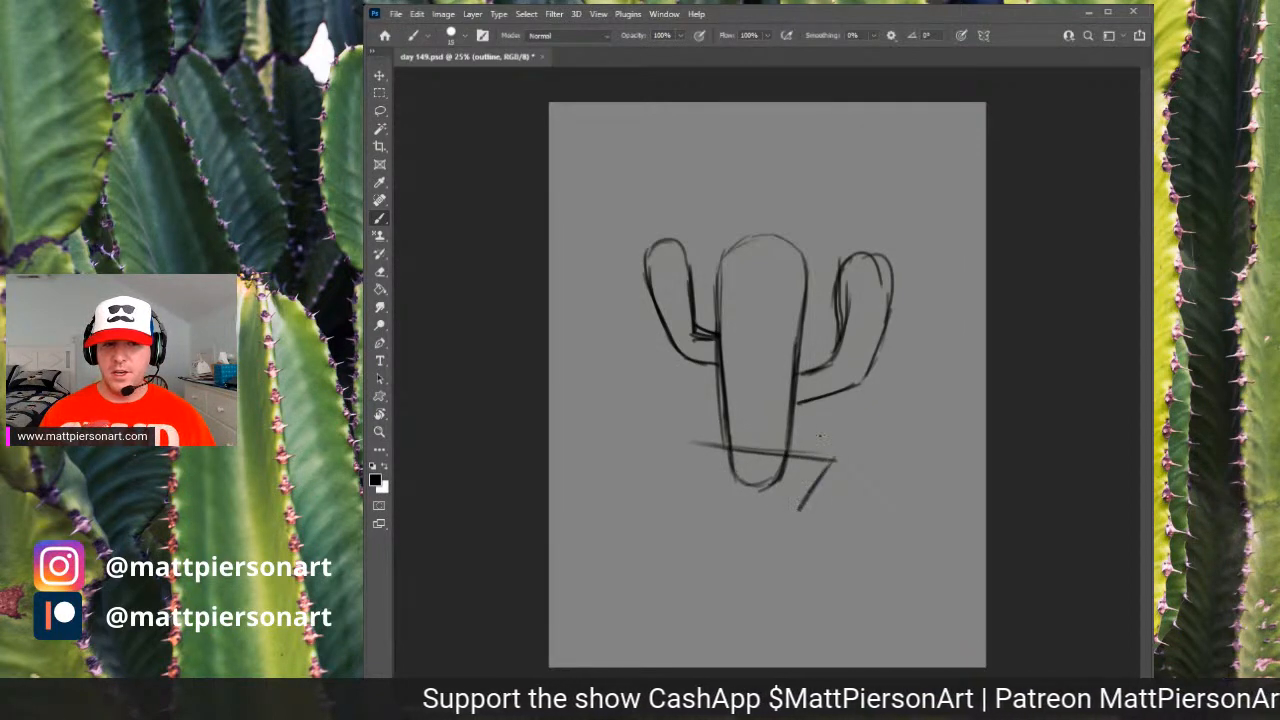
pyautogui.moveTo(711, 445)
pyautogui.mouseDown()
pyautogui.moveTo(657, 488)
pyautogui.moveTo(772, 510)
pyautogui.mouseUp()
pyautogui.moveTo(660, 489)
pyautogui.mouseDown()
pyautogui.moveTo(797, 509)
pyautogui.moveTo(828, 464)
pyautogui.moveTo(796, 509)
pyautogui.mouseUp()
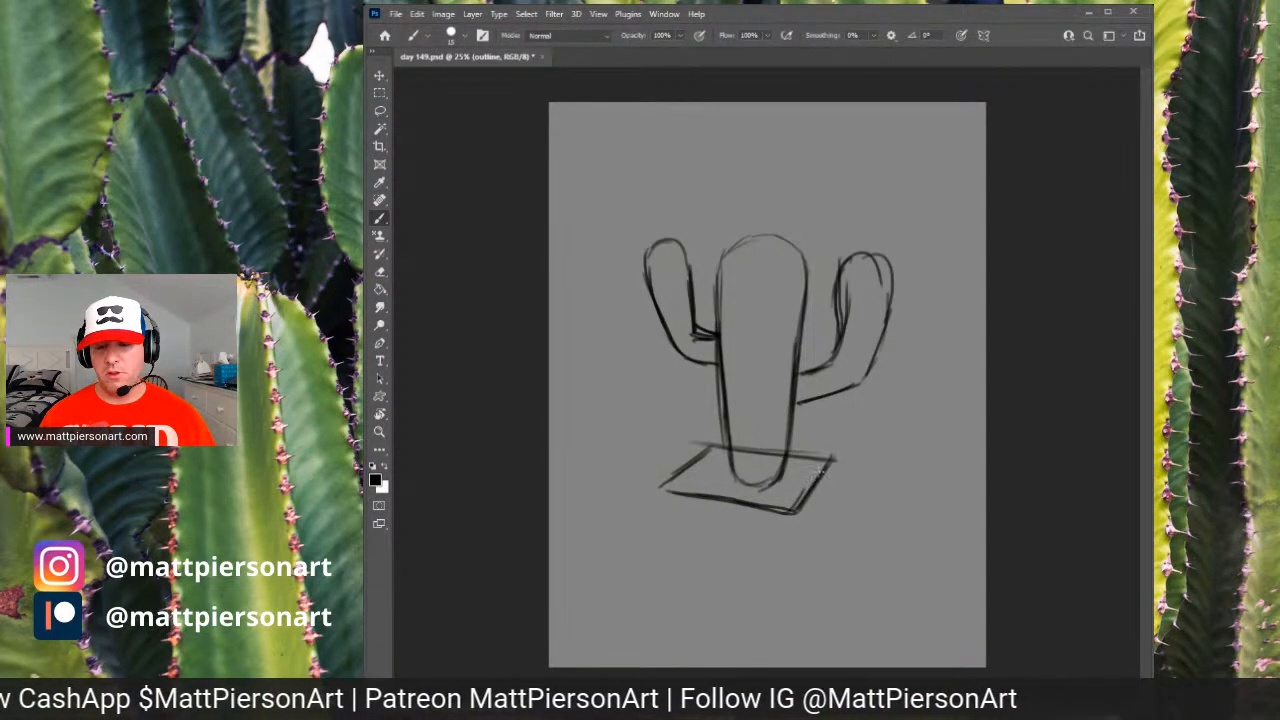
# - Draw the pot's vertical edges and bottom edges below the top face to form a box in perspective
pyautogui.moveTo(822, 468)
pyautogui.mouseDown()
pyautogui.moveTo(792, 520)
pyautogui.moveTo(790, 568)
pyautogui.mouseUp()
pyautogui.moveTo(792, 520); pyautogui.dragTo(789, 567)
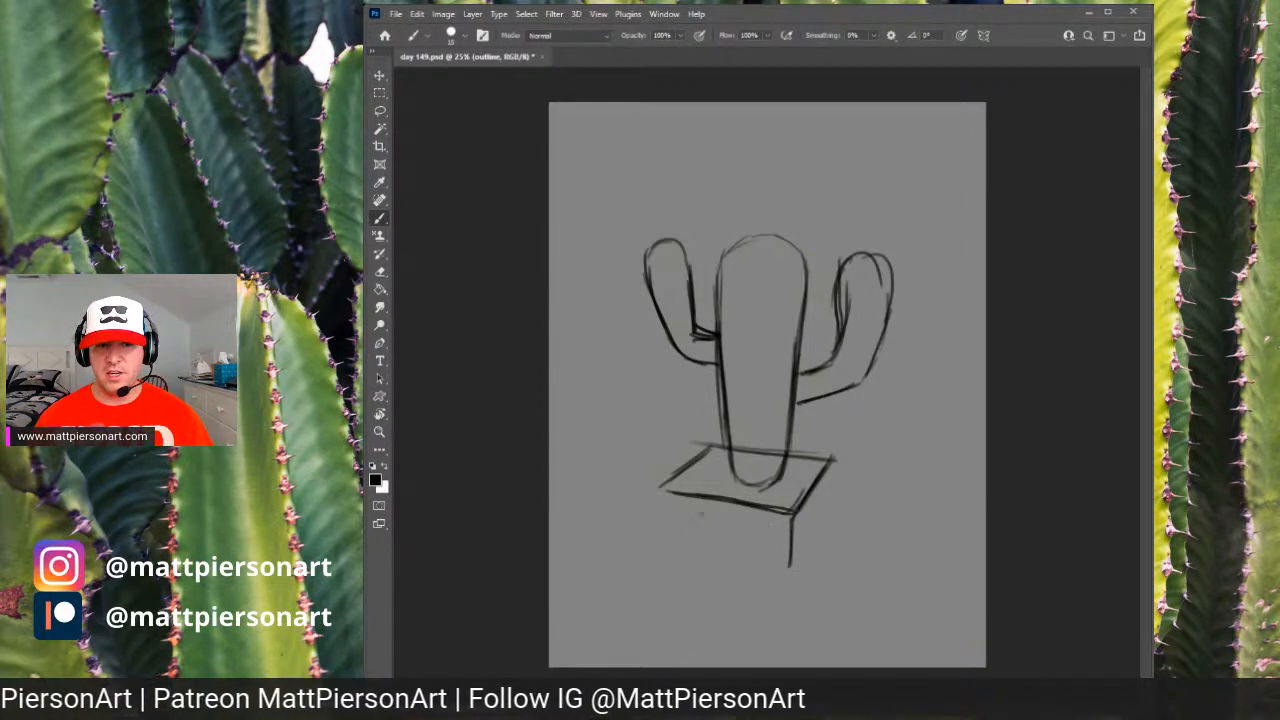
pyautogui.moveTo(660, 494); pyautogui.dragTo(668, 550)
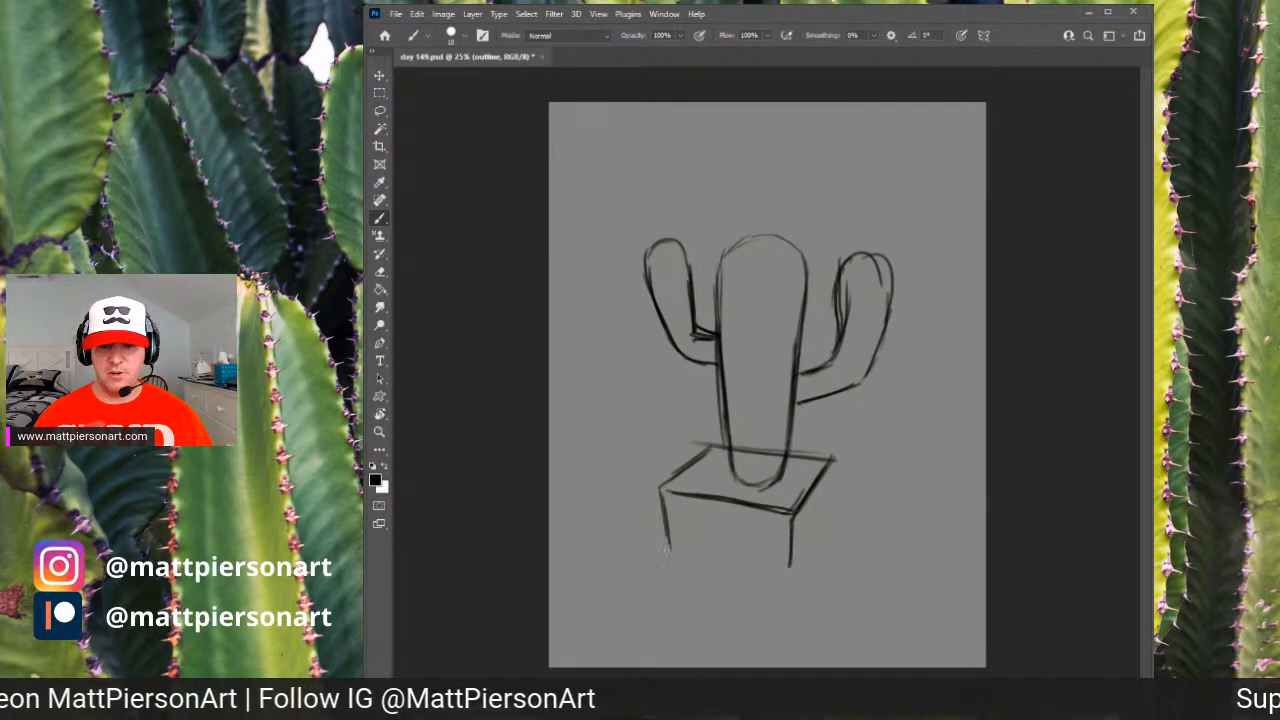
pyautogui.moveTo(830, 458)
pyautogui.mouseDown()
pyautogui.moveTo(824, 538)
pyautogui.moveTo(788, 590)
pyautogui.mouseUp()
pyautogui.moveTo(792, 522); pyautogui.dragTo(788, 592)
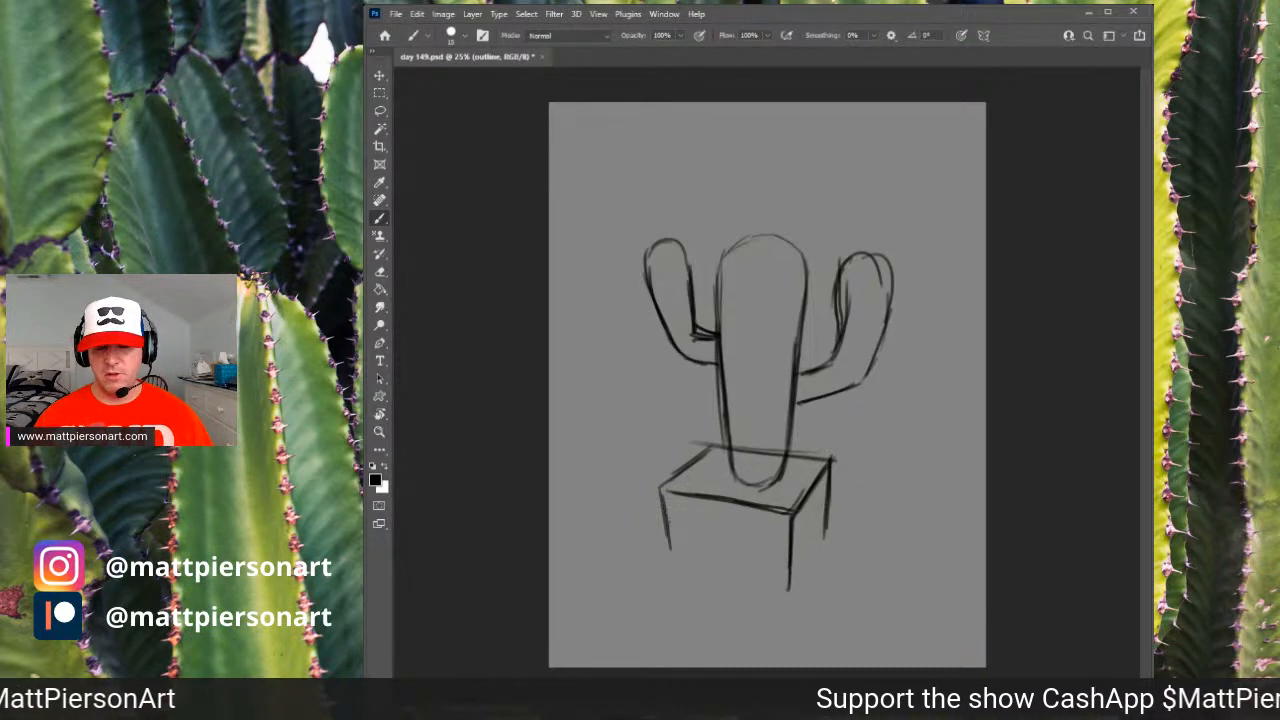
pyautogui.moveTo(662, 490); pyautogui.dragTo(681, 566)
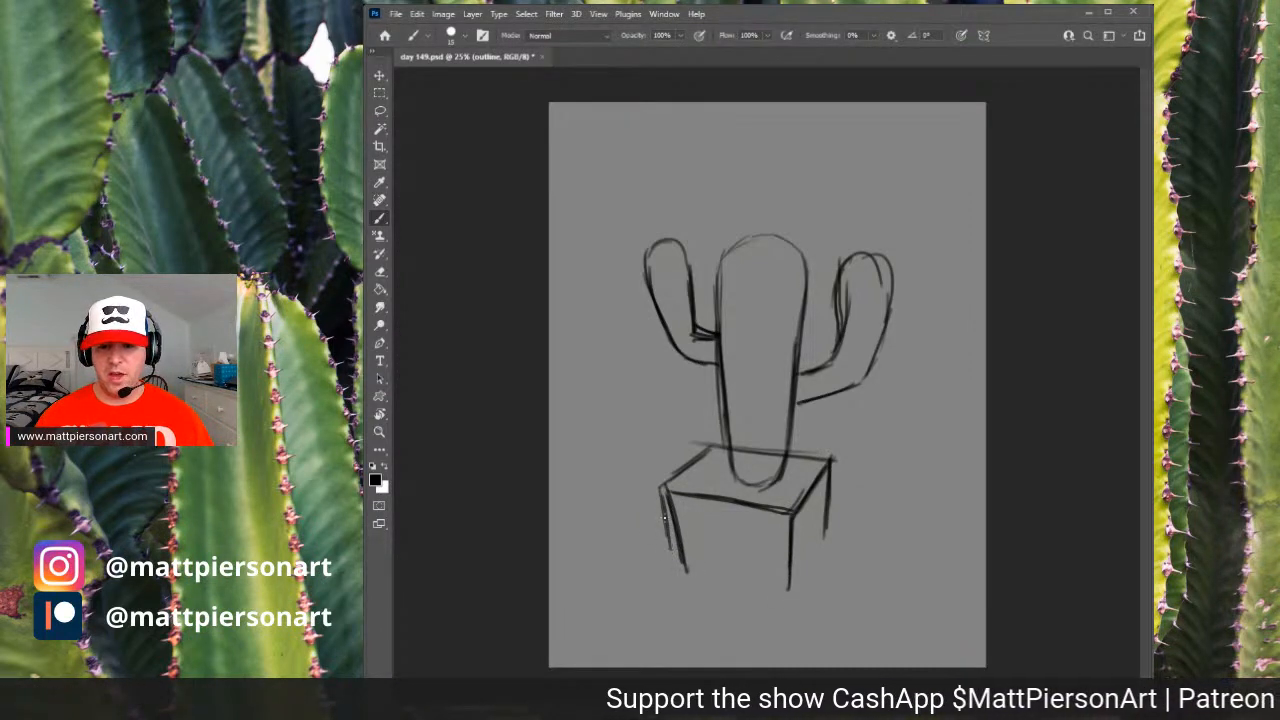
pyautogui.moveTo(664, 506)
pyautogui.mouseDown()
pyautogui.moveTo(683, 568)
pyautogui.moveTo(780, 586)
pyautogui.mouseUp()
pyautogui.moveTo(698, 565); pyautogui.dragTo(798, 587)
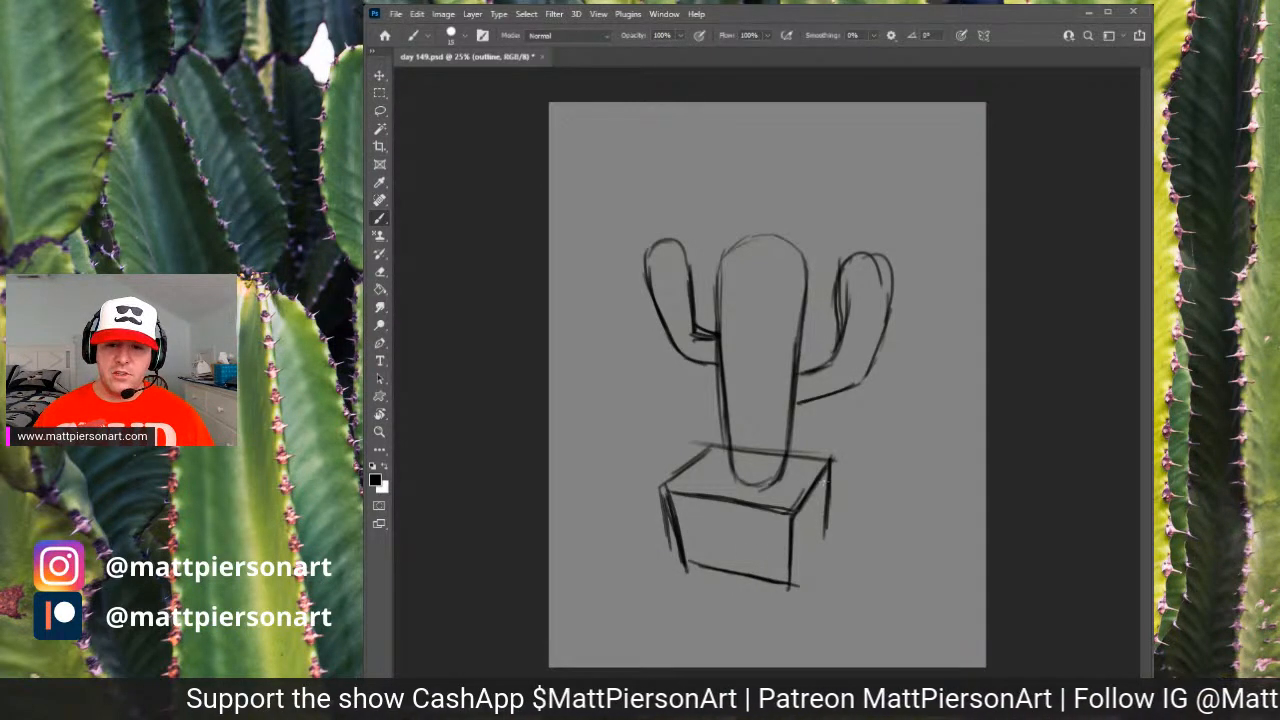
pyautogui.moveTo(826, 510); pyautogui.dragTo(788, 590)
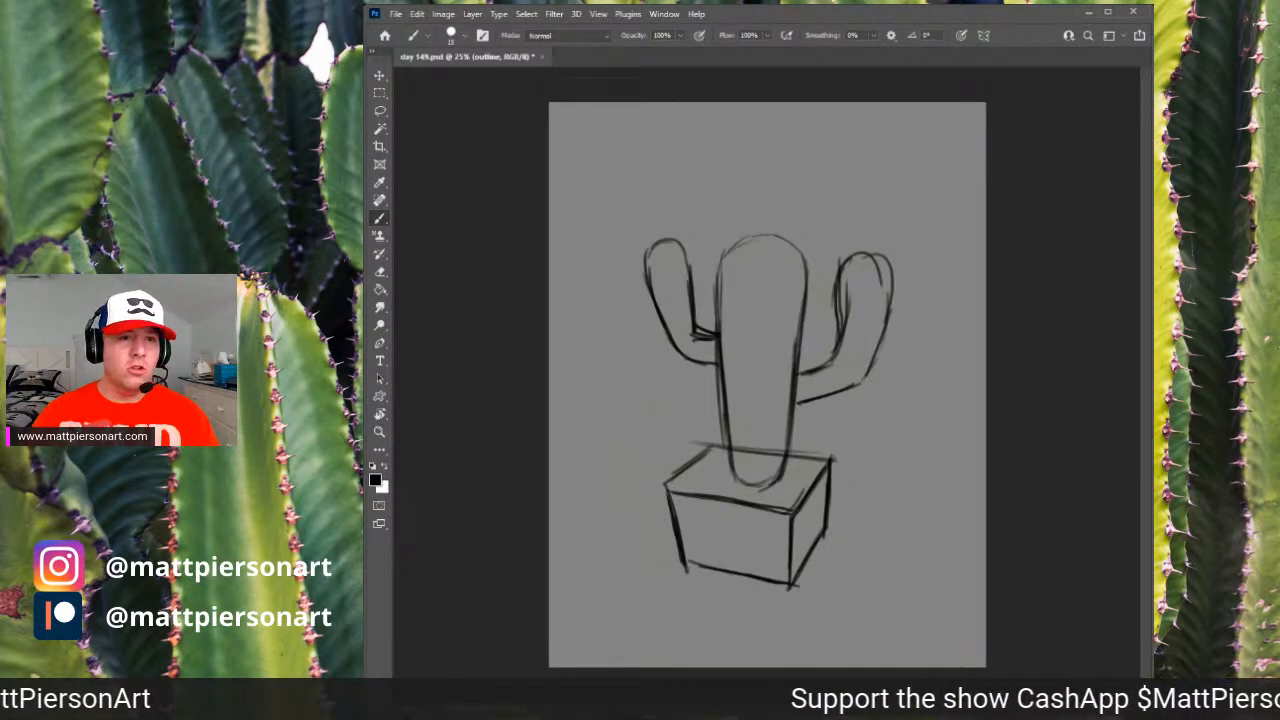
# - Select the whole canvas, align the cactus sketch to its vertical center, and clear the selection
pyautogui.click(380, 94)
pyautogui.moveTo(521, 95); pyautogui.dragTo(1040, 668)
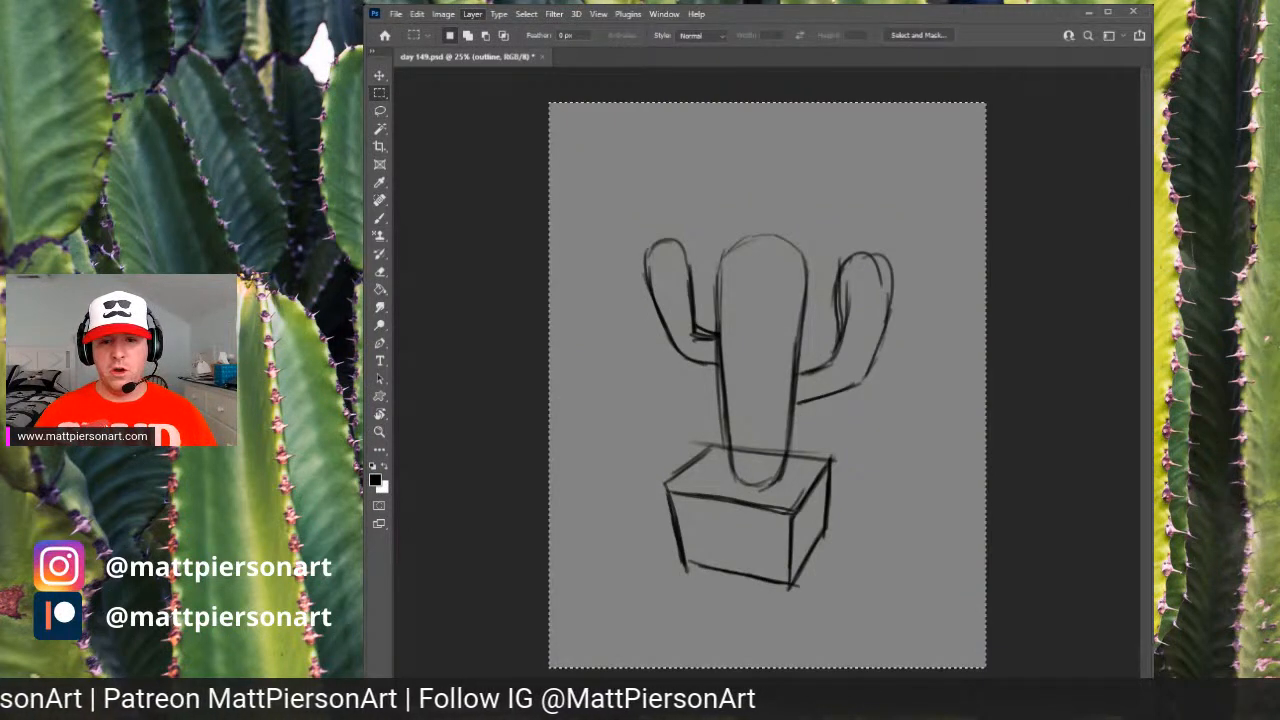
pyautogui.moveTo(672, 400); pyautogui.dragTo(672, 372)
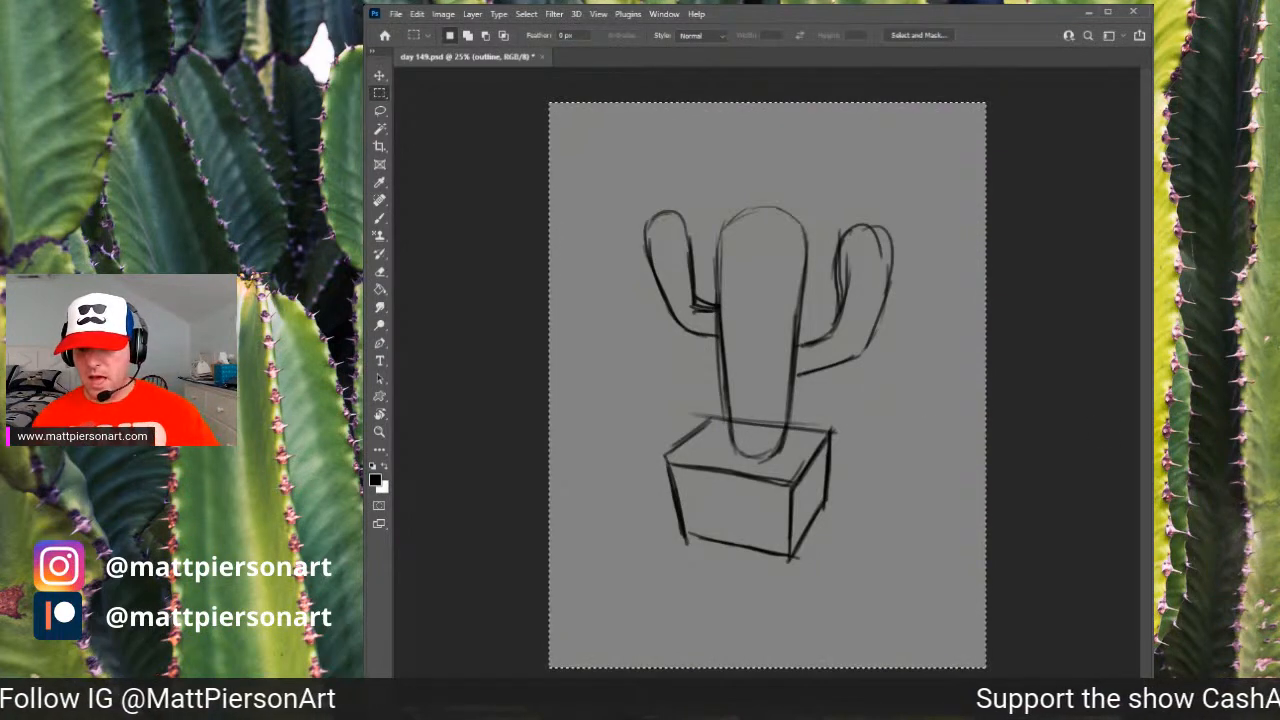
pyautogui.hotkey('ctrl', 'd')
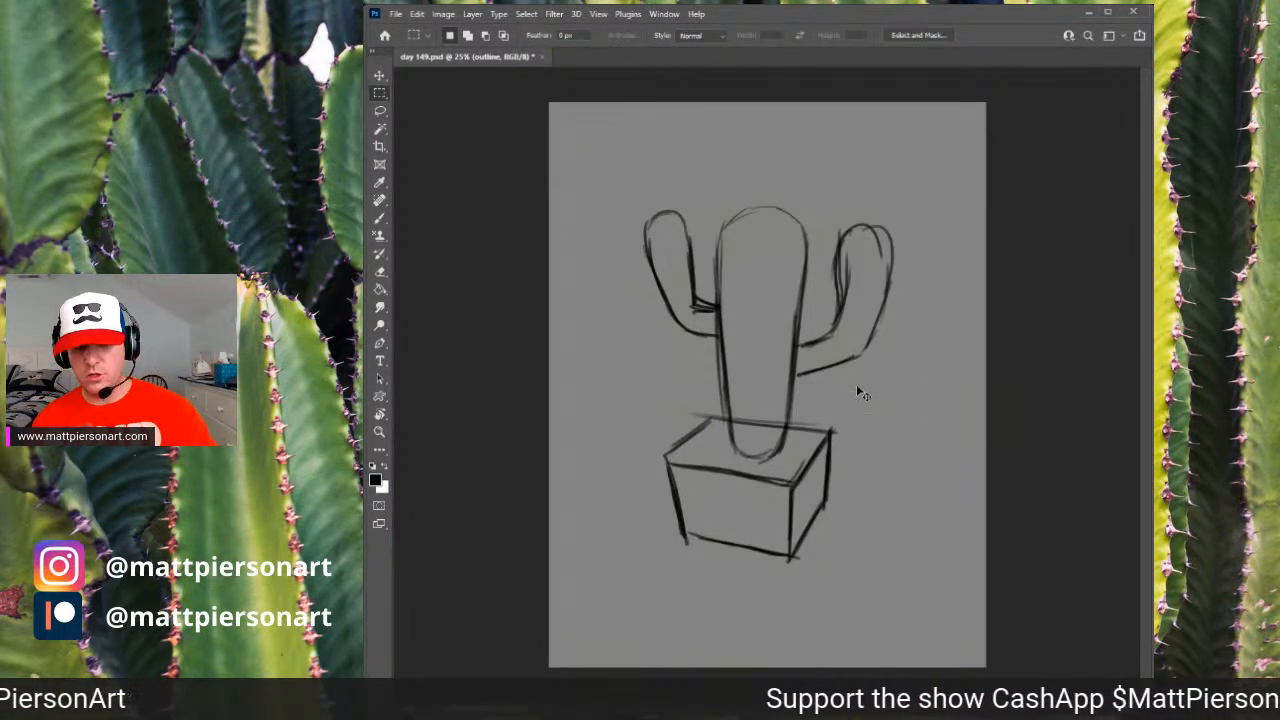
# - Scale the cactus sketch up proportionally to about 115% with Free Transform and reposition it within the canvas
pyautogui.hotkey('ctrl', 't')
pyautogui.moveTo(894, 203); pyautogui.dragTo(917, 166)
pyautogui.moveTo(816, 280)
pyautogui.mouseDown()
pyautogui.moveTo(798, 283)
pyautogui.moveTo(811, 280)
pyautogui.mouseUp()
pyautogui.moveTo(910, 166); pyautogui.dragTo(923, 153)
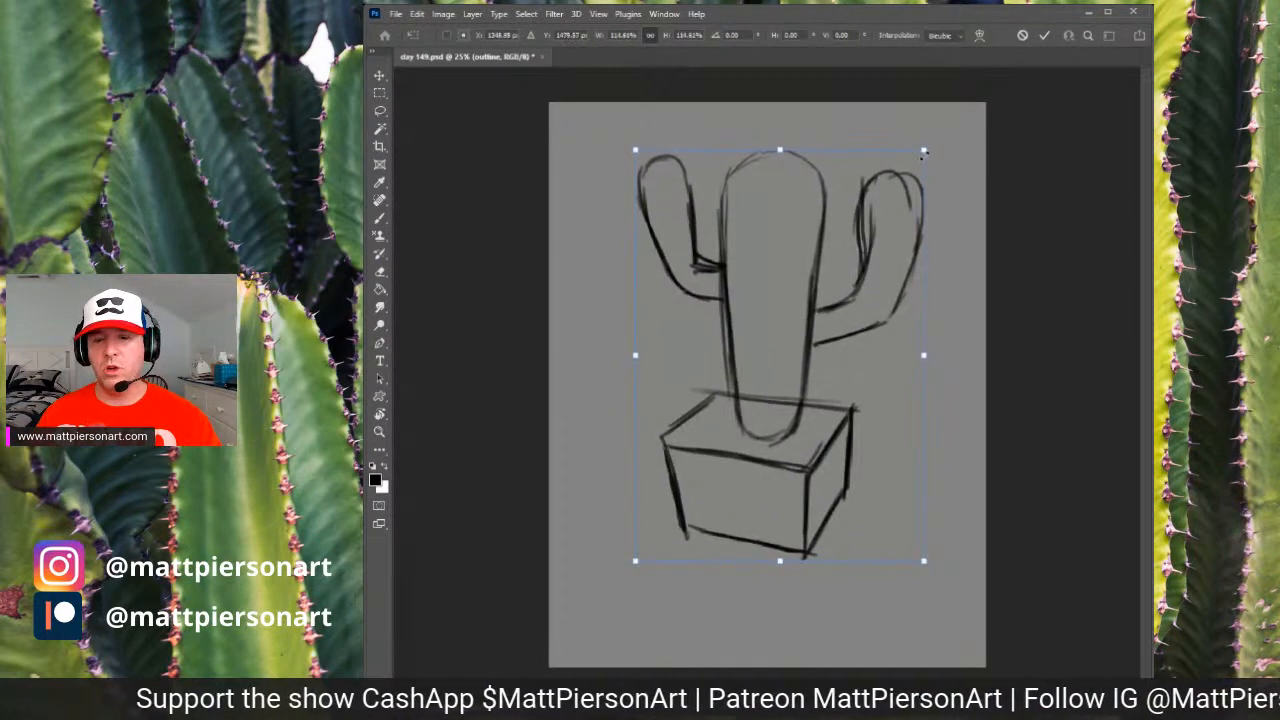
pyautogui.moveTo(778, 295); pyautogui.dragTo(775, 307)
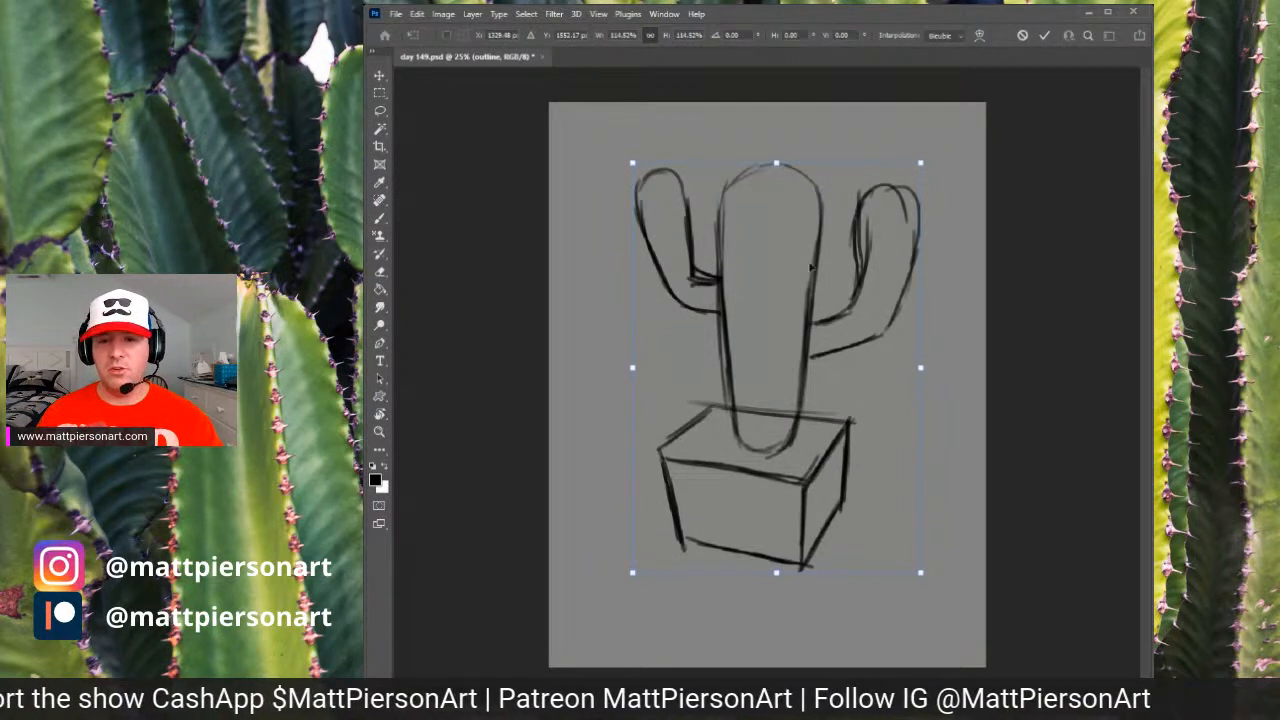
pyautogui.press('Return')
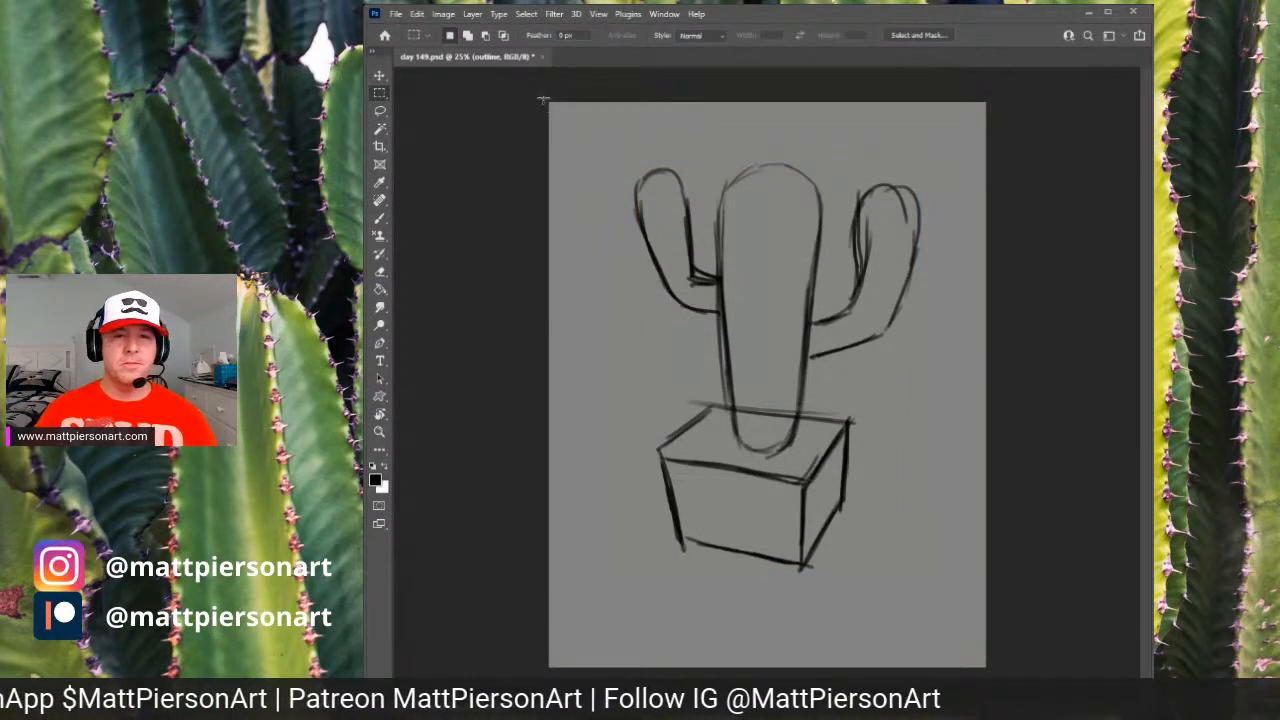
# - Center the enlarged sketch vertically and horizontally on the canvas, and make the background shape layer active with nothing selected
pyautogui.moveTo(543, 100); pyautogui.dragTo(1043, 671)
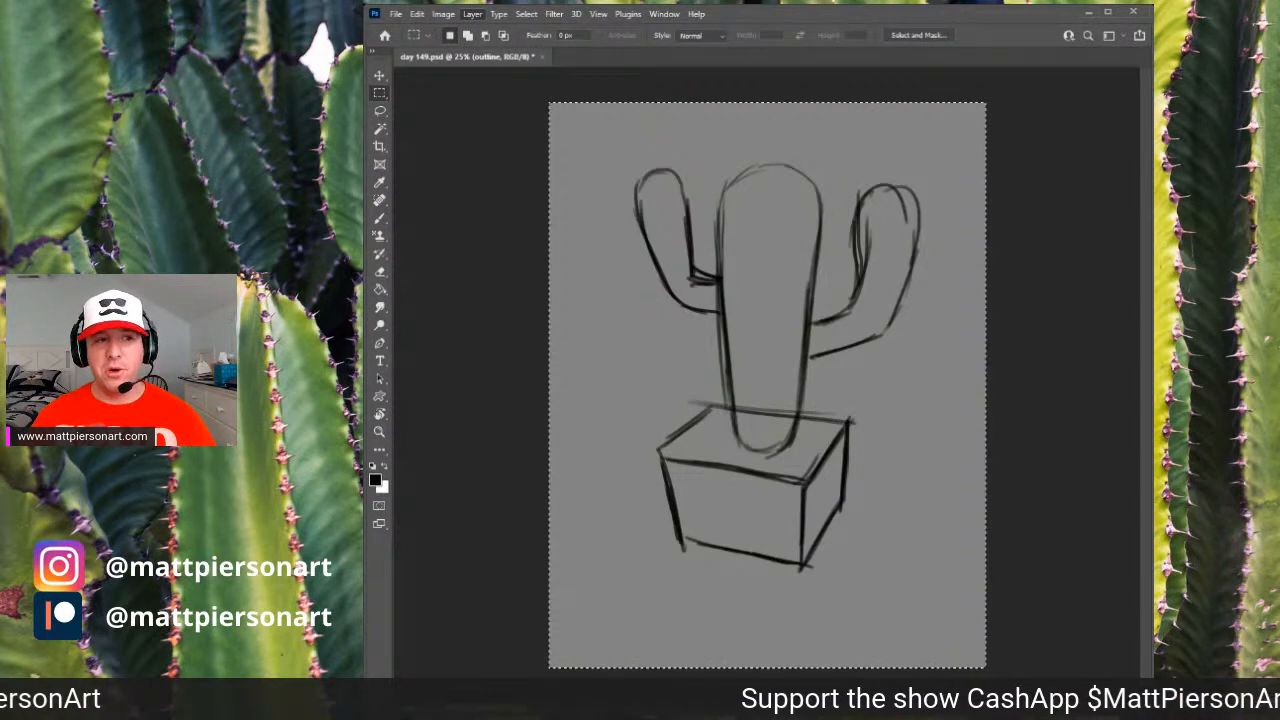
pyautogui.click(657, 440)
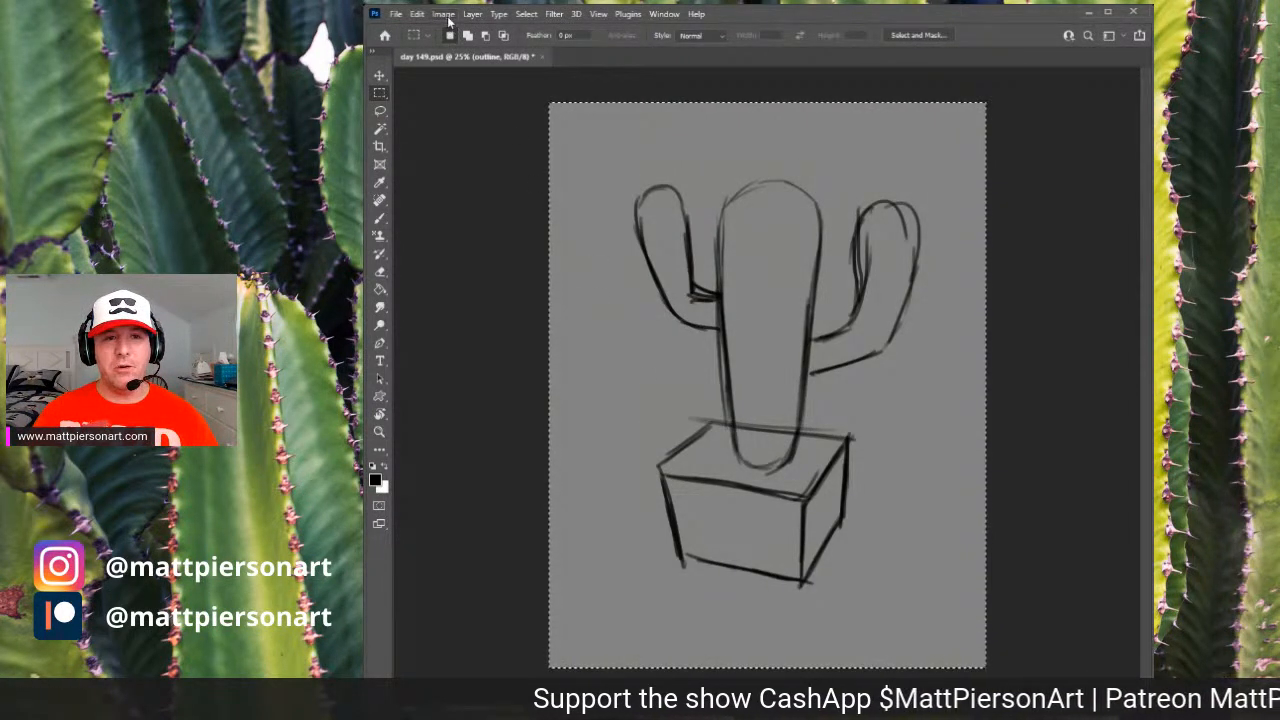
pyautogui.click(443, 14)
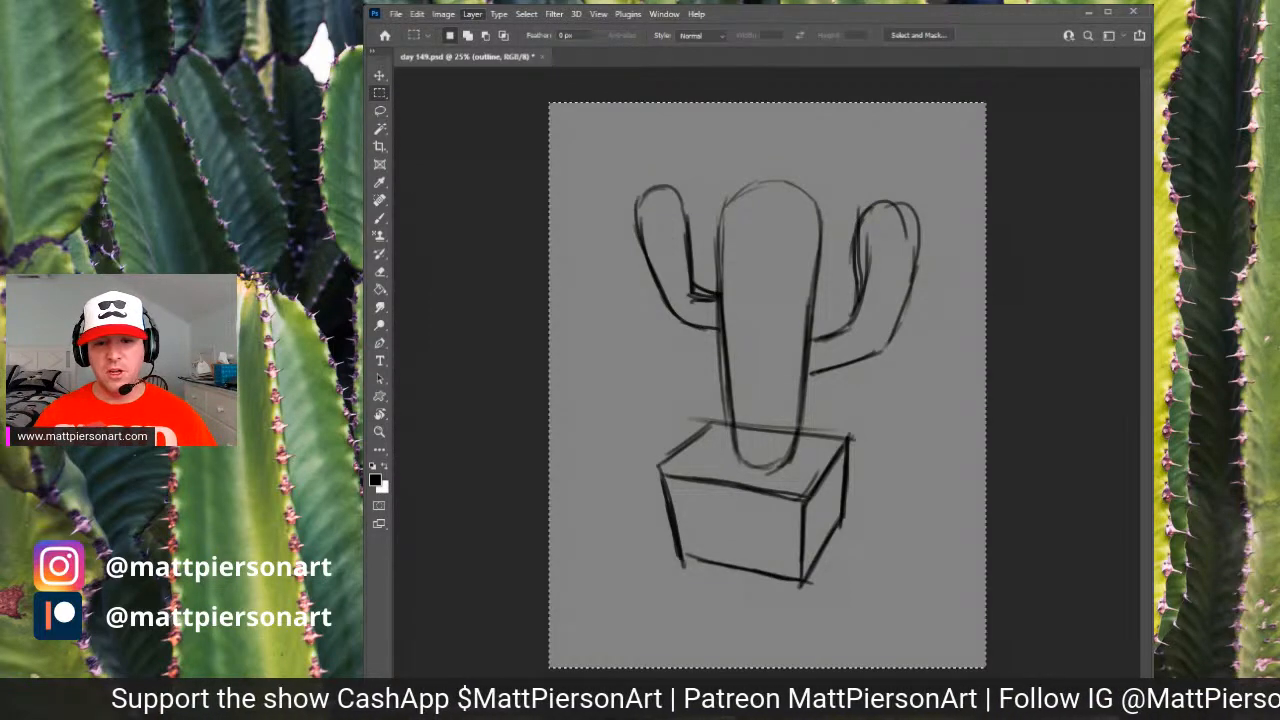
pyautogui.click(683, 474)
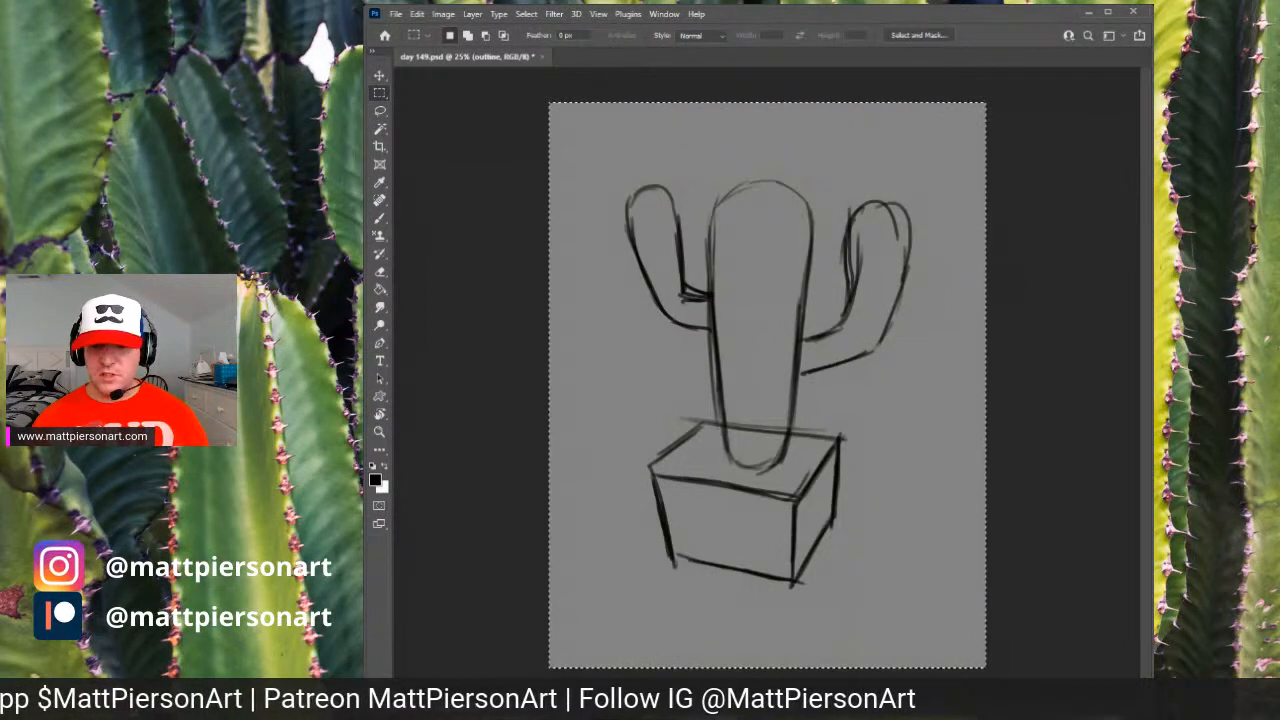
pyautogui.hotkey('alt', '[')
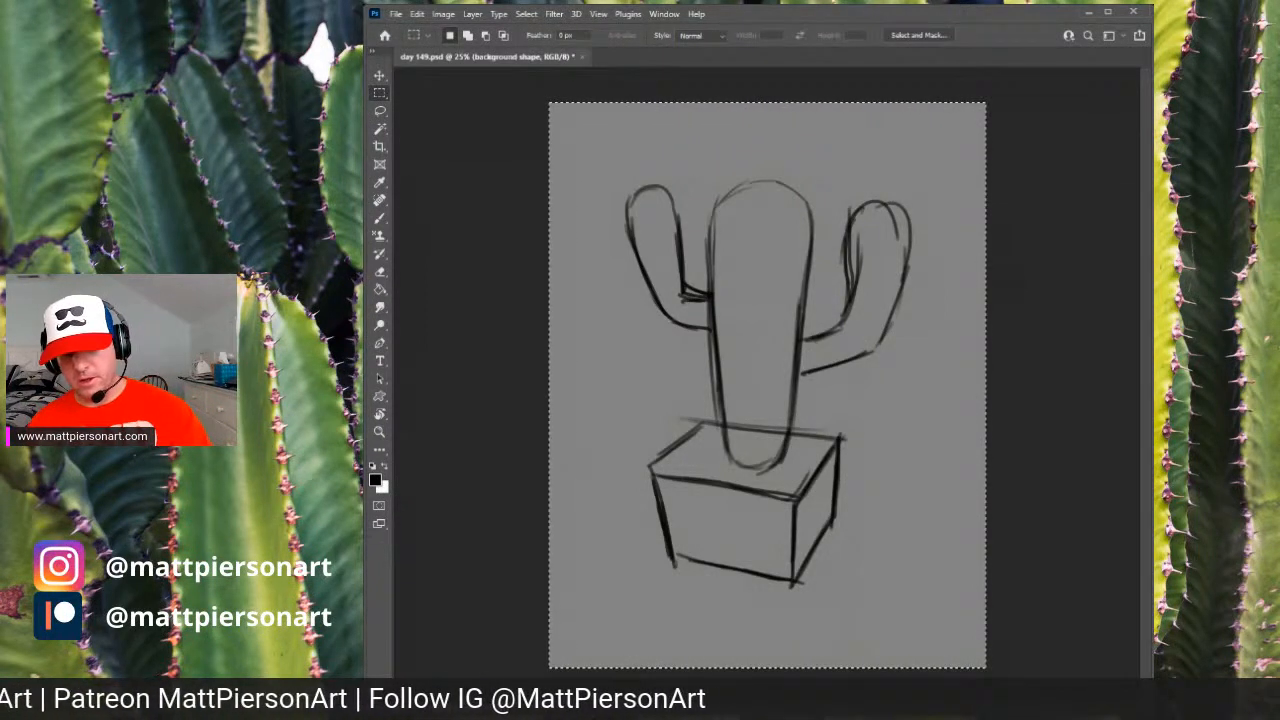
pyautogui.hotkey('ctrl', 'd')
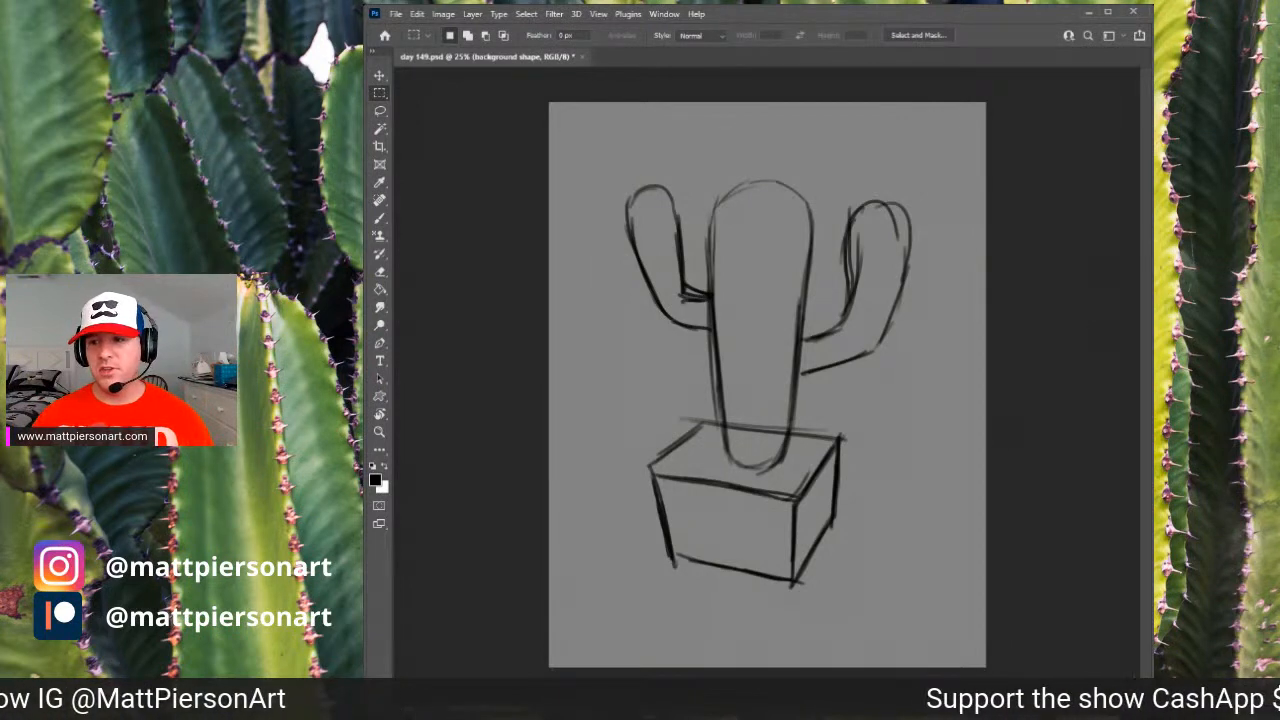
# - Paint a large solid green area behind the whole cactus and pot sketch with a much larger brush
pyautogui.press('b')
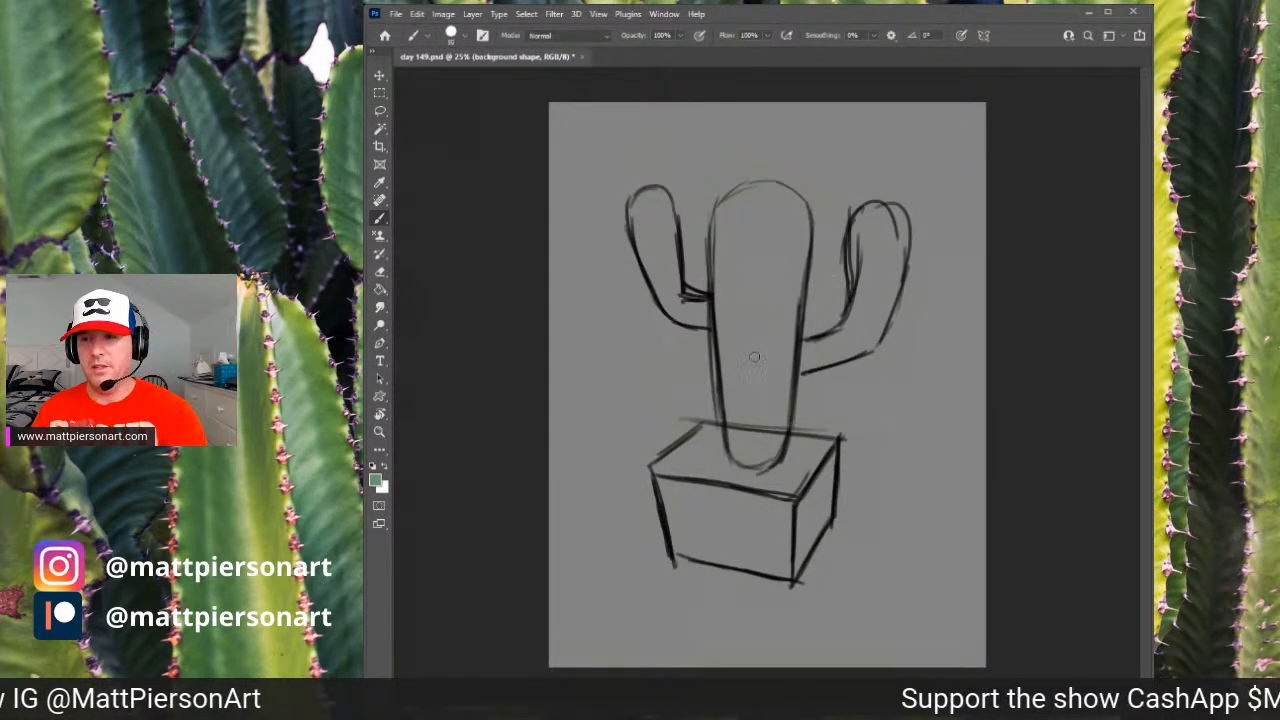
pyautogui.press(']')
pyautogui.press(']')
pyautogui.press(']')
pyautogui.press(']')
pyautogui.press(']')
pyautogui.press(']')
pyautogui.press(']')
pyautogui.press(']')
pyautogui.press(']')
pyautogui.press(']')
pyautogui.press(']')
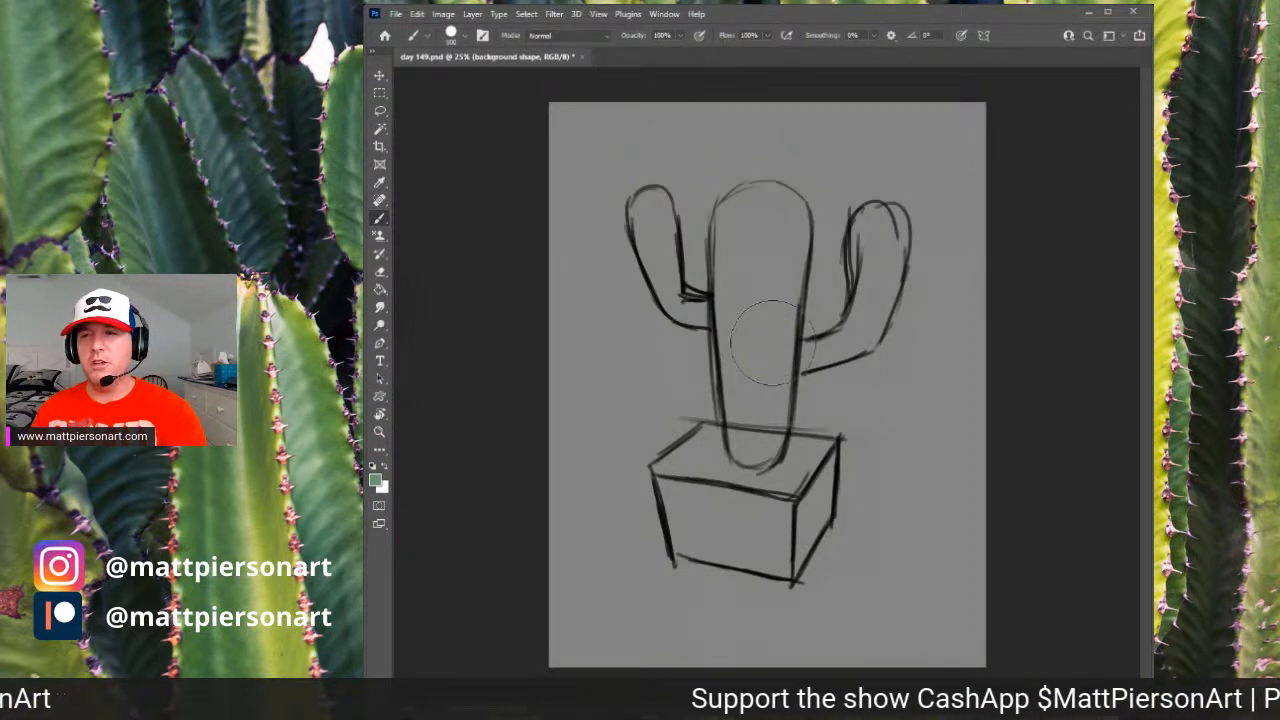
pyautogui.press('[')
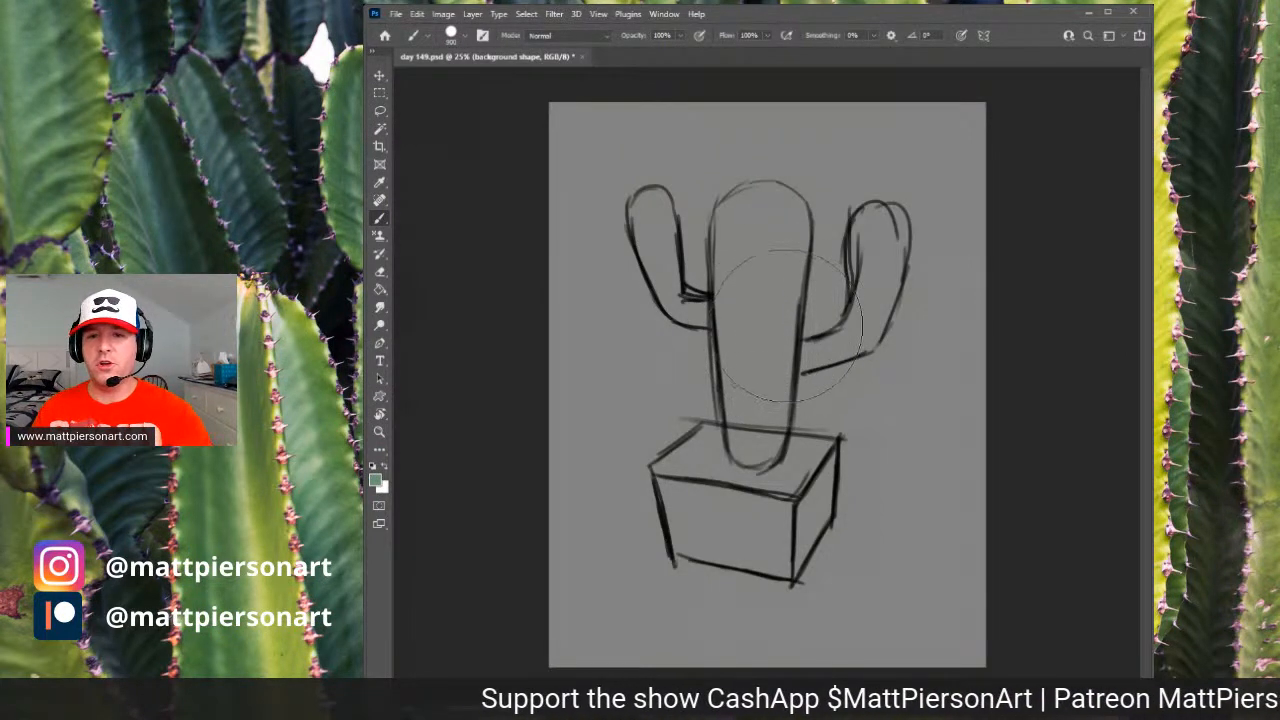
pyautogui.moveTo(728, 220)
pyautogui.mouseDown()
pyautogui.moveTo(826, 229)
pyautogui.moveTo(616, 229)
pyautogui.moveTo(861, 215)
pyautogui.moveTo(752, 206)
pyautogui.moveTo(676, 246)
pyautogui.moveTo(652, 231)
pyautogui.moveTo(654, 441)
pyautogui.moveTo(635, 270)
pyautogui.moveTo(663, 500)
pyautogui.moveTo(684, 259)
pyautogui.moveTo(685, 416)
pyautogui.moveTo(716, 372)
pyautogui.moveTo(741, 262)
pyautogui.moveTo(736, 446)
pyautogui.moveTo(766, 287)
pyautogui.moveTo(791, 304)
pyautogui.moveTo(816, 444)
pyautogui.moveTo(864, 236)
pyautogui.moveTo(834, 428)
pyautogui.moveTo(870, 266)
pyautogui.moveTo(844, 527)
pyautogui.moveTo(730, 550)
pyautogui.mouseUp()
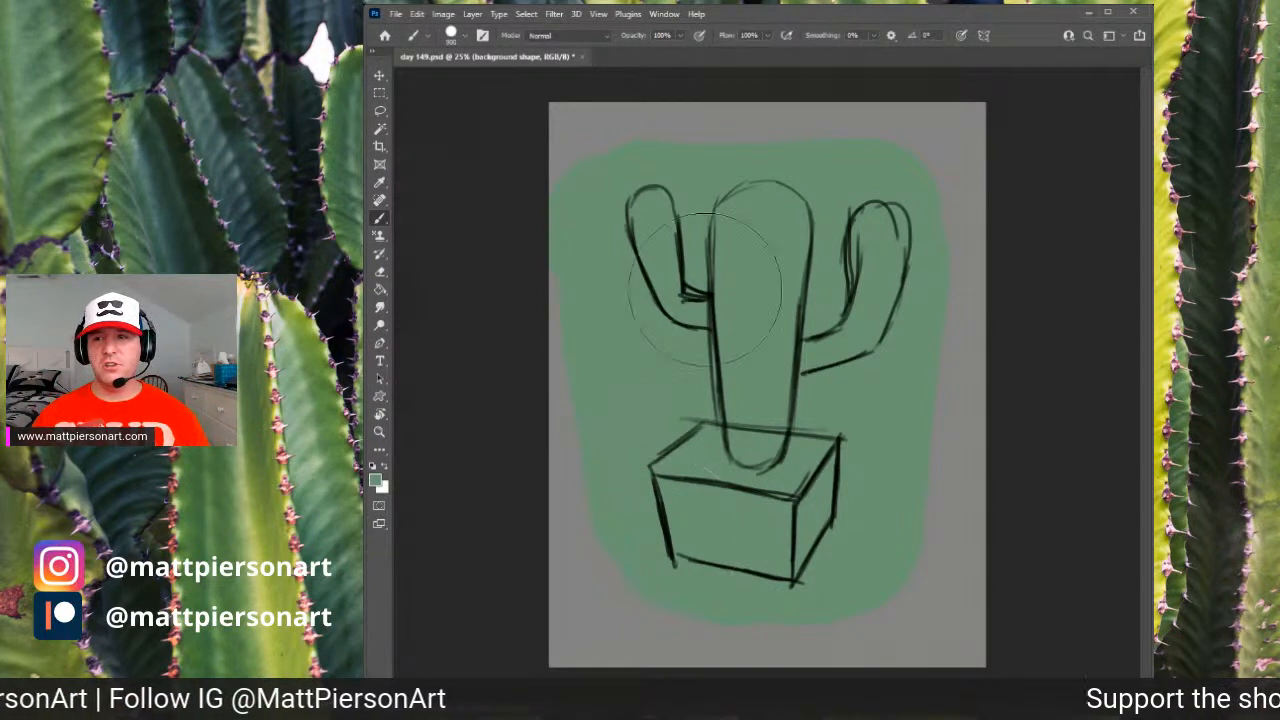
pyautogui.moveTo(622, 195)
pyautogui.mouseDown()
pyautogui.moveTo(614, 244)
pyautogui.moveTo(669, 515)
pyautogui.mouseUp()
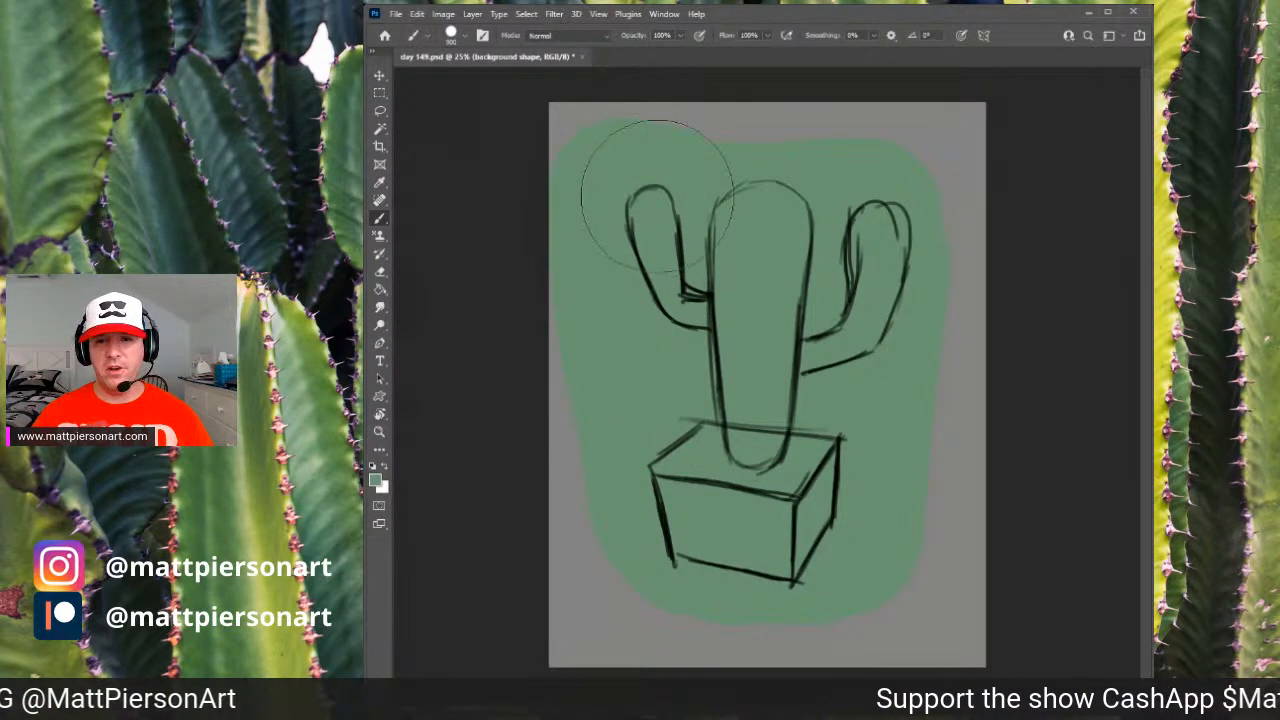
pyautogui.moveTo(732, 225)
pyautogui.mouseDown()
pyautogui.moveTo(675, 198)
pyautogui.moveTo(893, 201)
pyautogui.moveTo(864, 503)
pyautogui.moveTo(841, 555)
pyautogui.moveTo(671, 552)
pyautogui.moveTo(671, 471)
pyautogui.mouseUp()
# - Erase the green area's outer edges with straight cuts, leaving a slanted four-sided panel behind the cactus, and save the document
pyautogui.press('e')
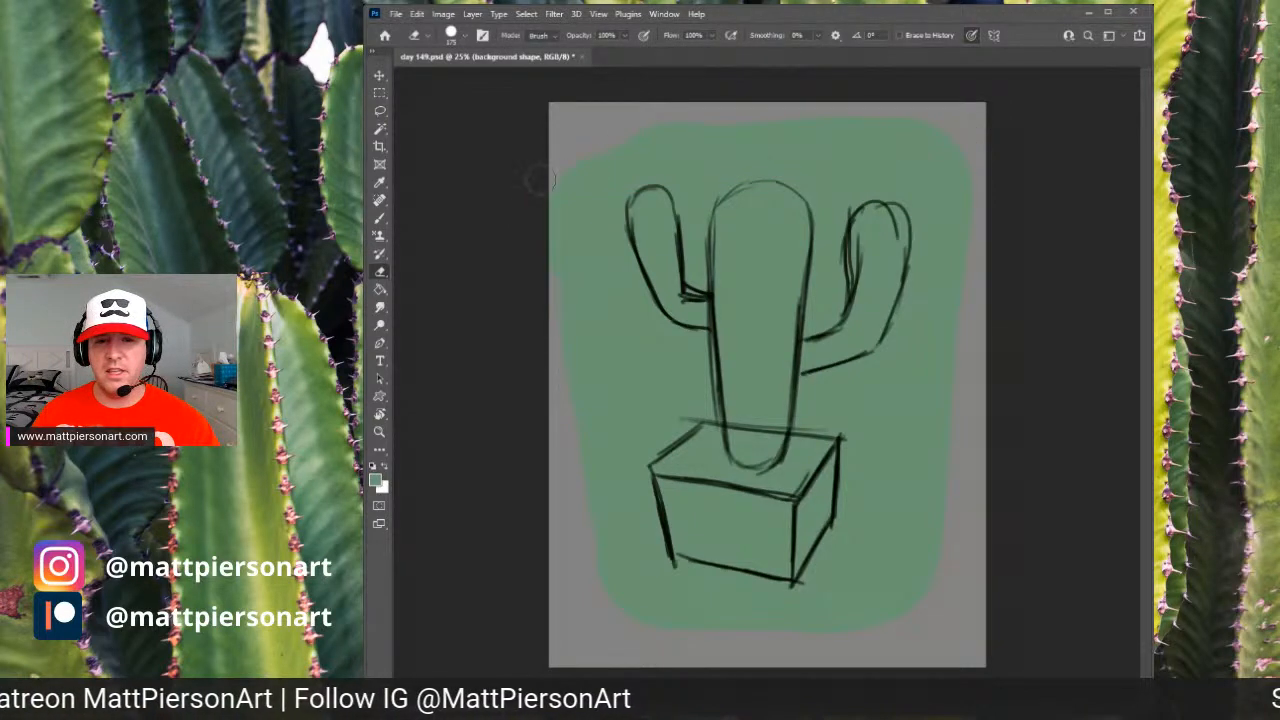
pyautogui.moveTo(995, 127); pyautogui.dragTo(960, 300)
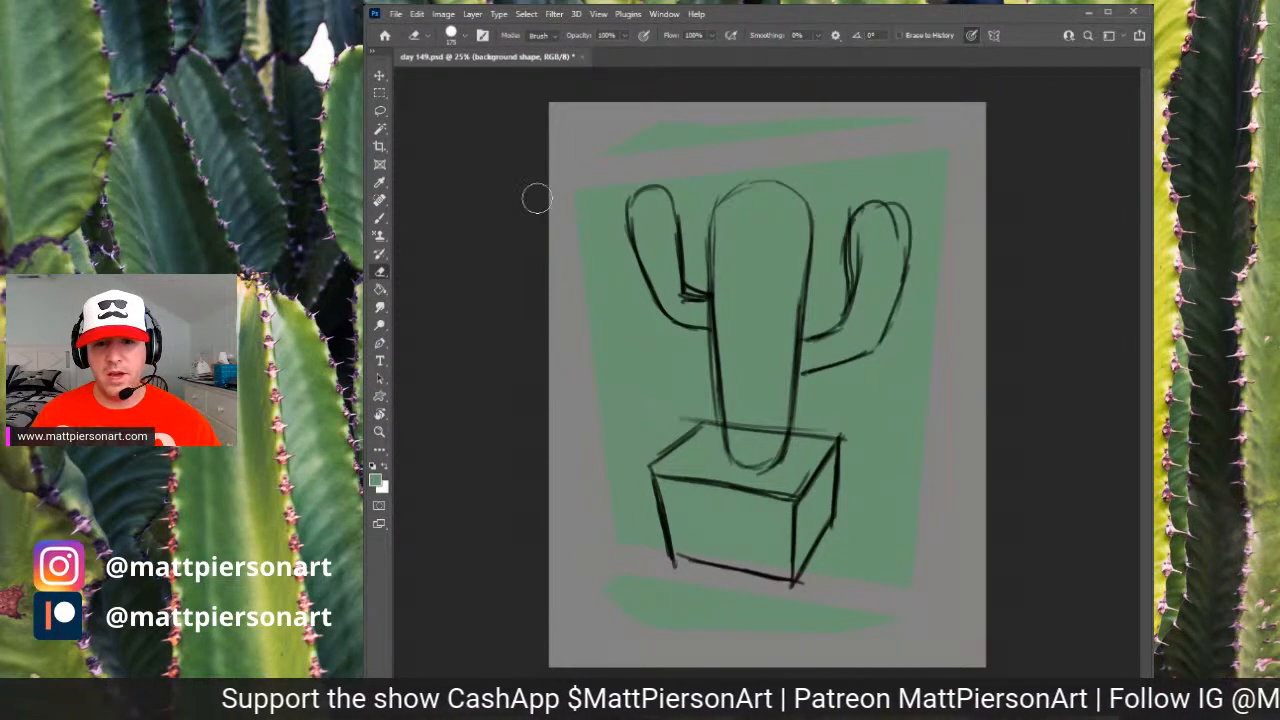
pyautogui.press(']')
pyautogui.press(']')
pyautogui.press(']')
pyautogui.press(']')
pyautogui.press(']')
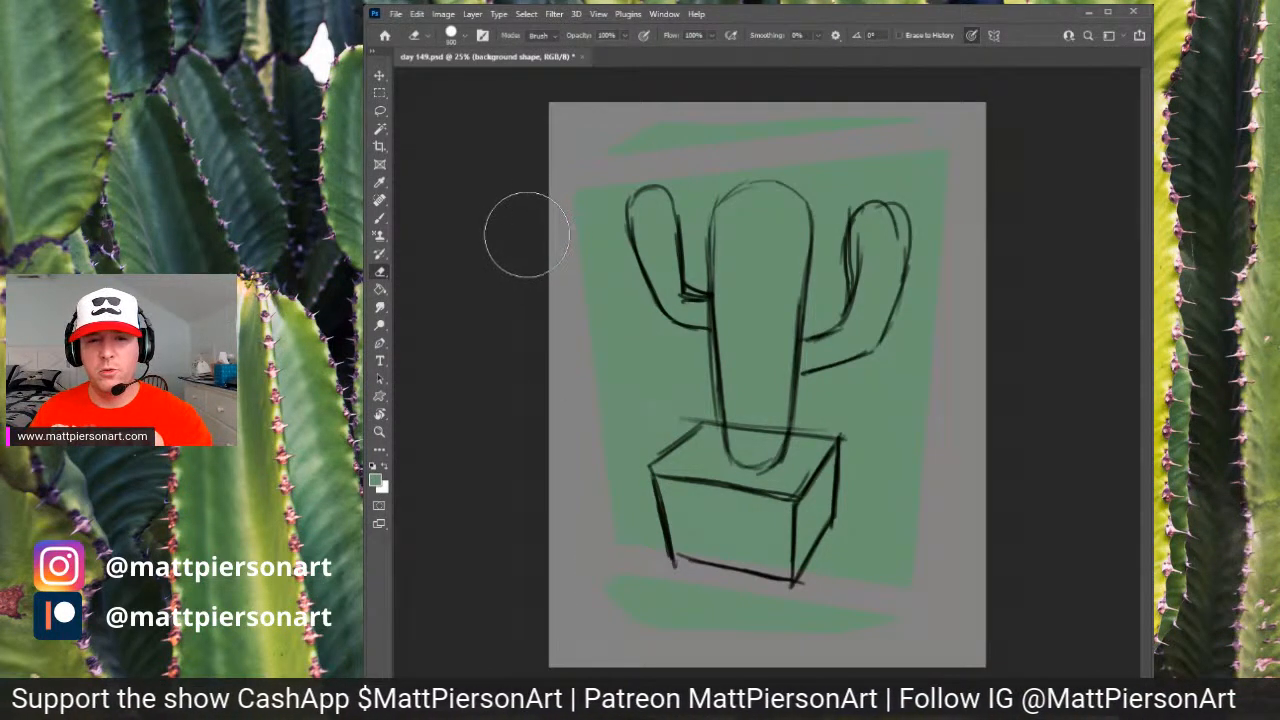
pyautogui.moveTo(546, 630)
pyautogui.mouseDown()
pyautogui.moveTo(571, 610)
pyautogui.moveTo(653, 613)
pyautogui.moveTo(602, 613)
pyautogui.moveTo(586, 565)
pyautogui.moveTo(622, 603)
pyautogui.moveTo(883, 640)
pyautogui.mouseUp()
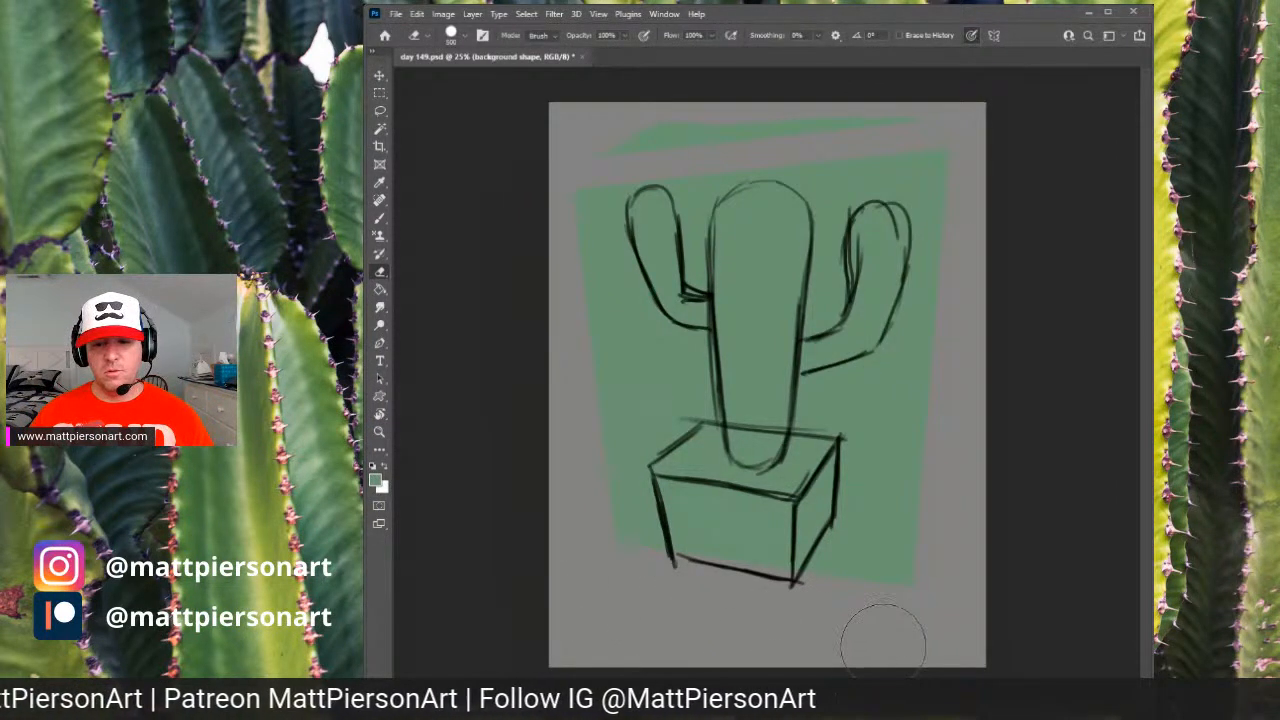
pyautogui.moveTo(914, 86)
pyautogui.mouseDown()
pyautogui.moveTo(849, 106)
pyautogui.moveTo(660, 115)
pyautogui.moveTo(553, 148)
pyautogui.mouseUp()
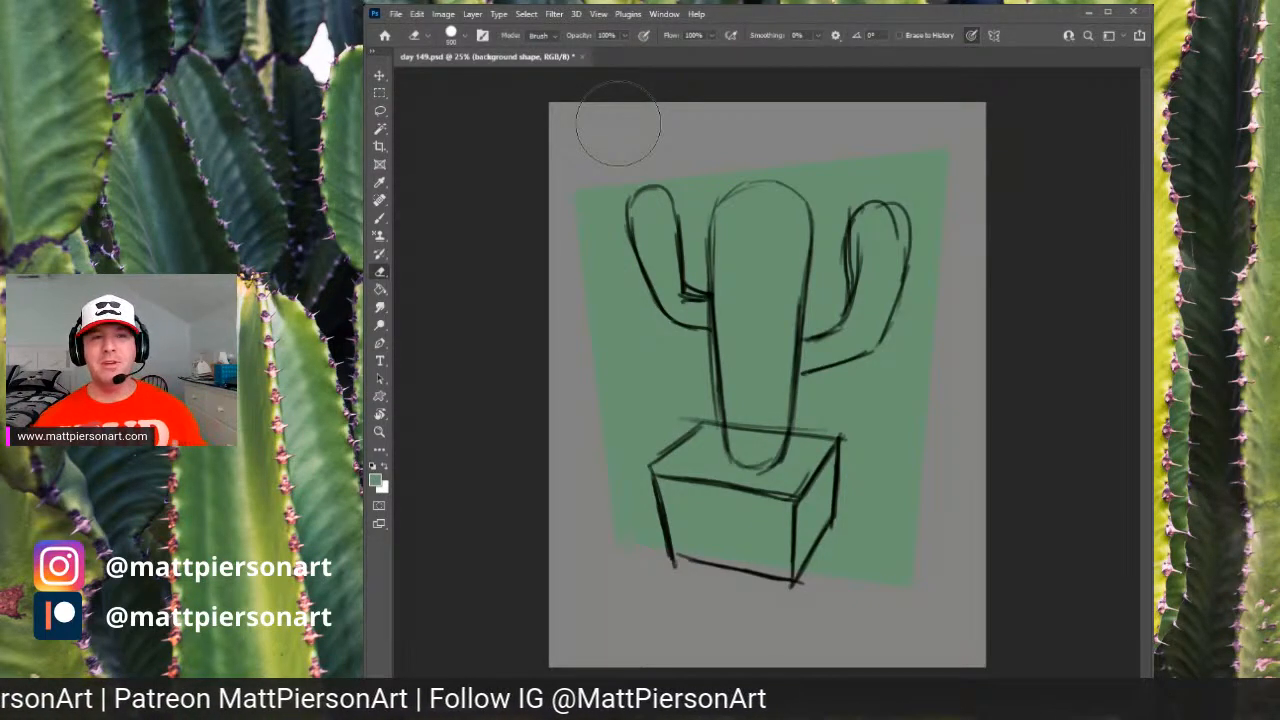
pyautogui.hotkey('ctrl', 's')
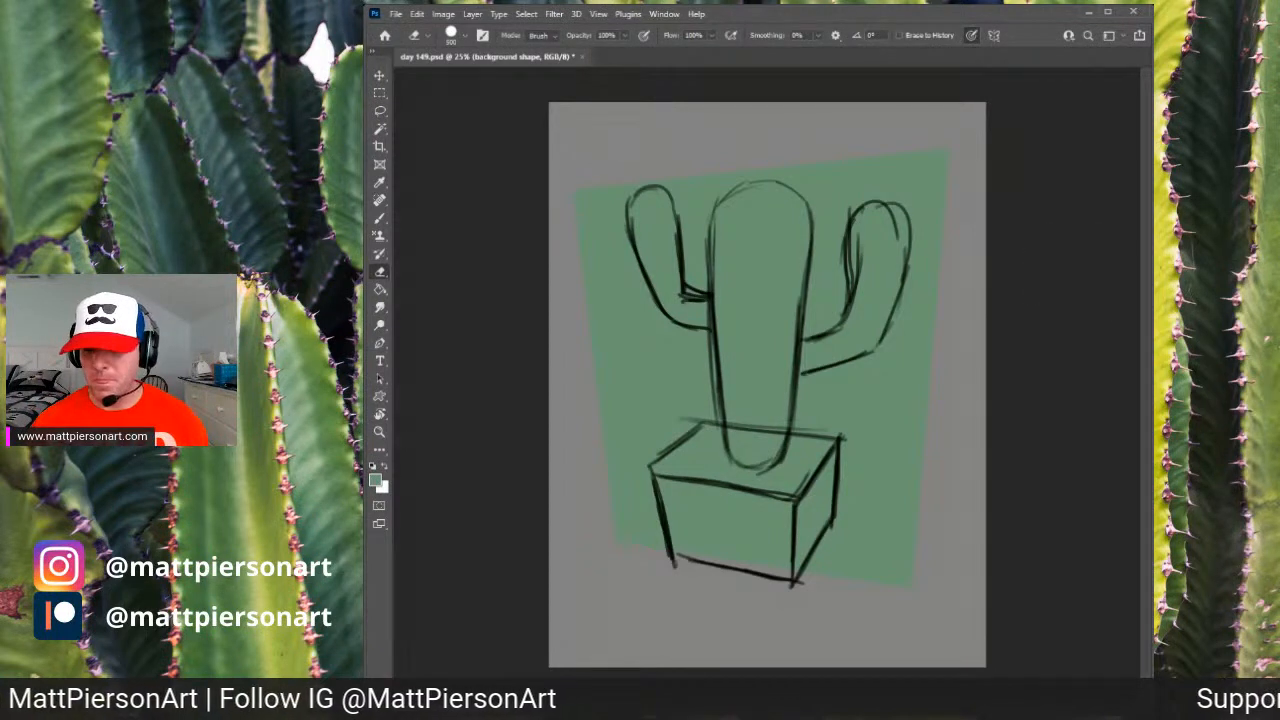
# - Paint a solid brown area covering the whole box-shaped pot on the pot layer
pyautogui.hotkey('alt', '[')
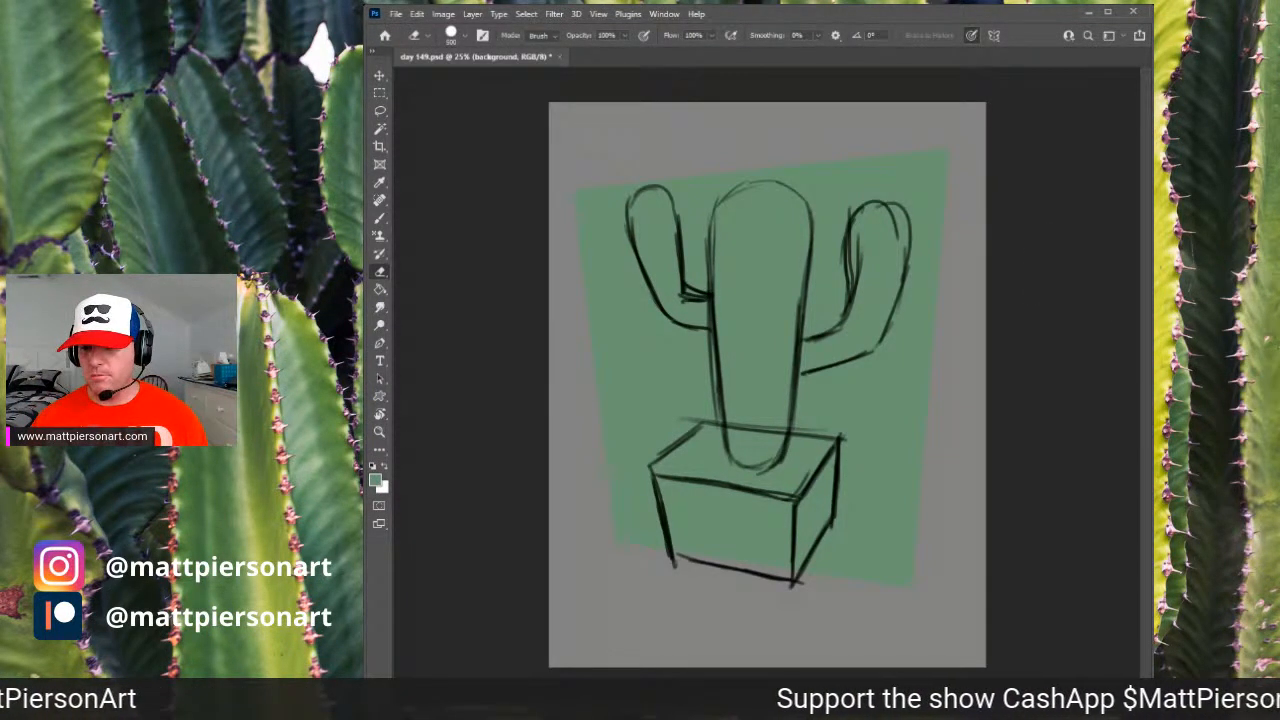
pyautogui.hotkey('alt', '[')
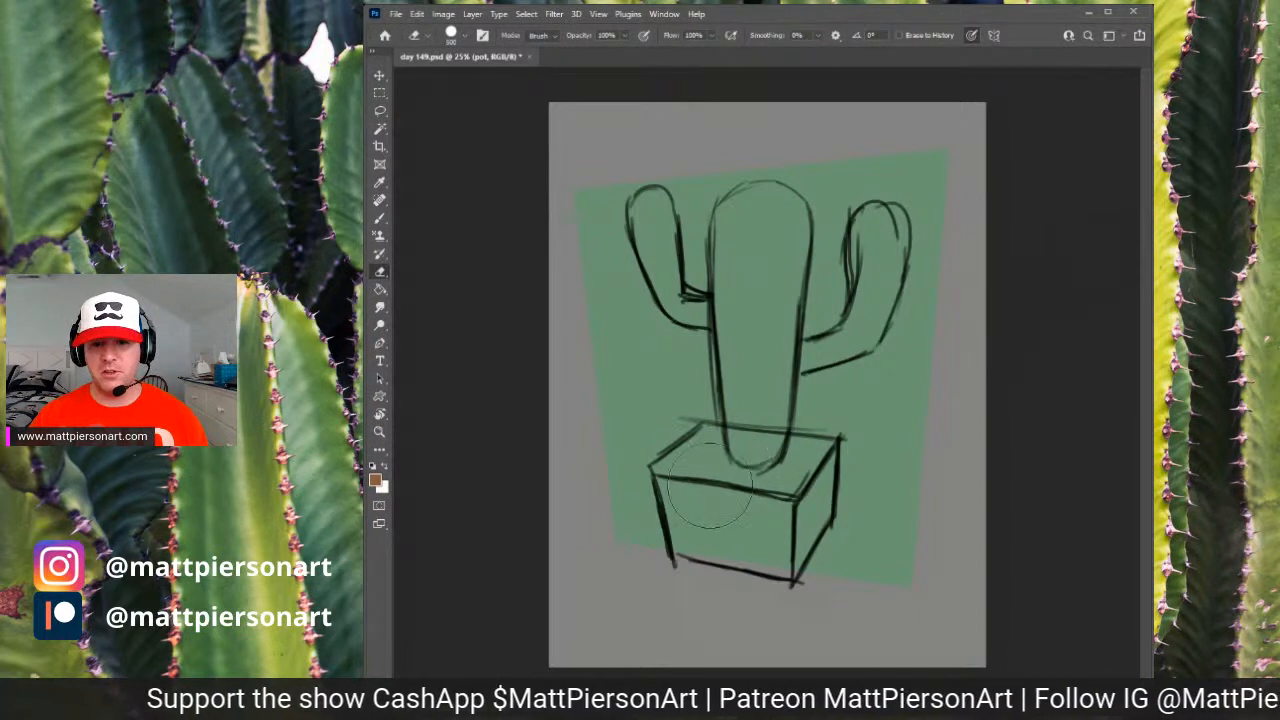
pyautogui.press('b')
pyautogui.moveTo(680, 500)
pyautogui.mouseDown()
pyautogui.moveTo(690, 520)
pyautogui.moveTo(775, 520)
pyautogui.moveTo(840, 600)
pyautogui.mouseUp()
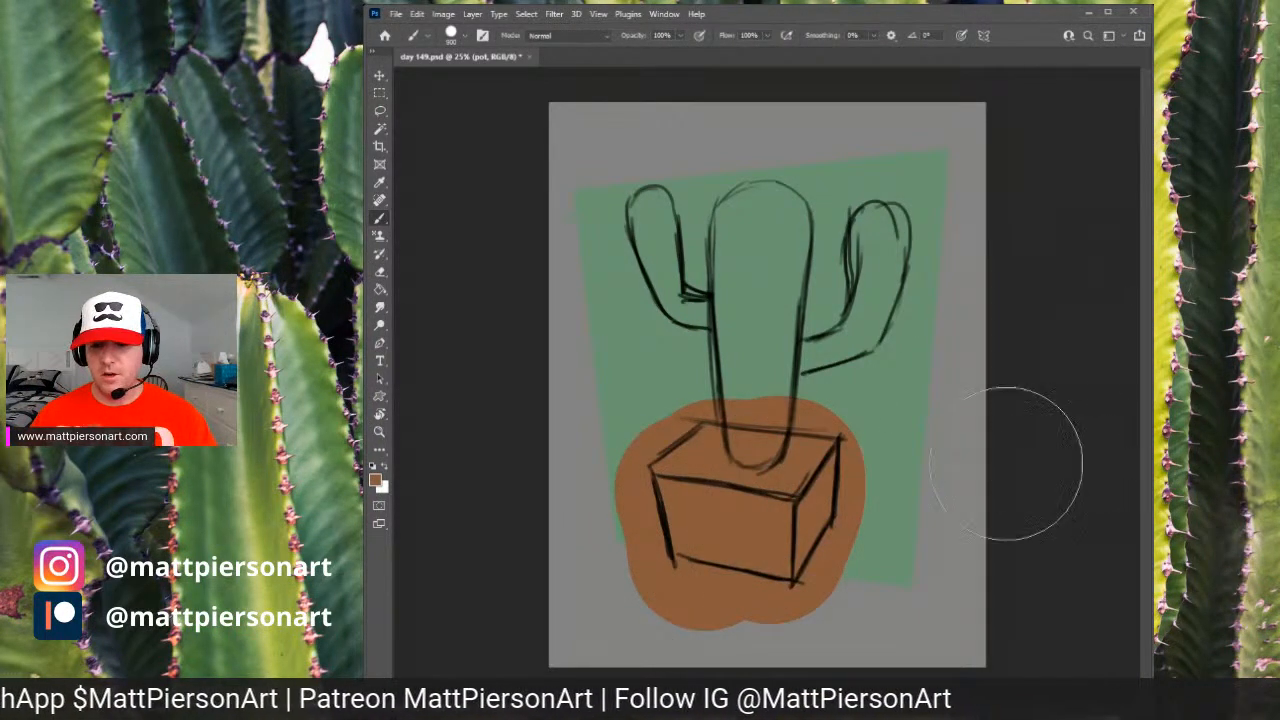
# - Erase the excess brown outside the pot's right side and lower right edge with a smaller eraser
pyautogui.press('e')
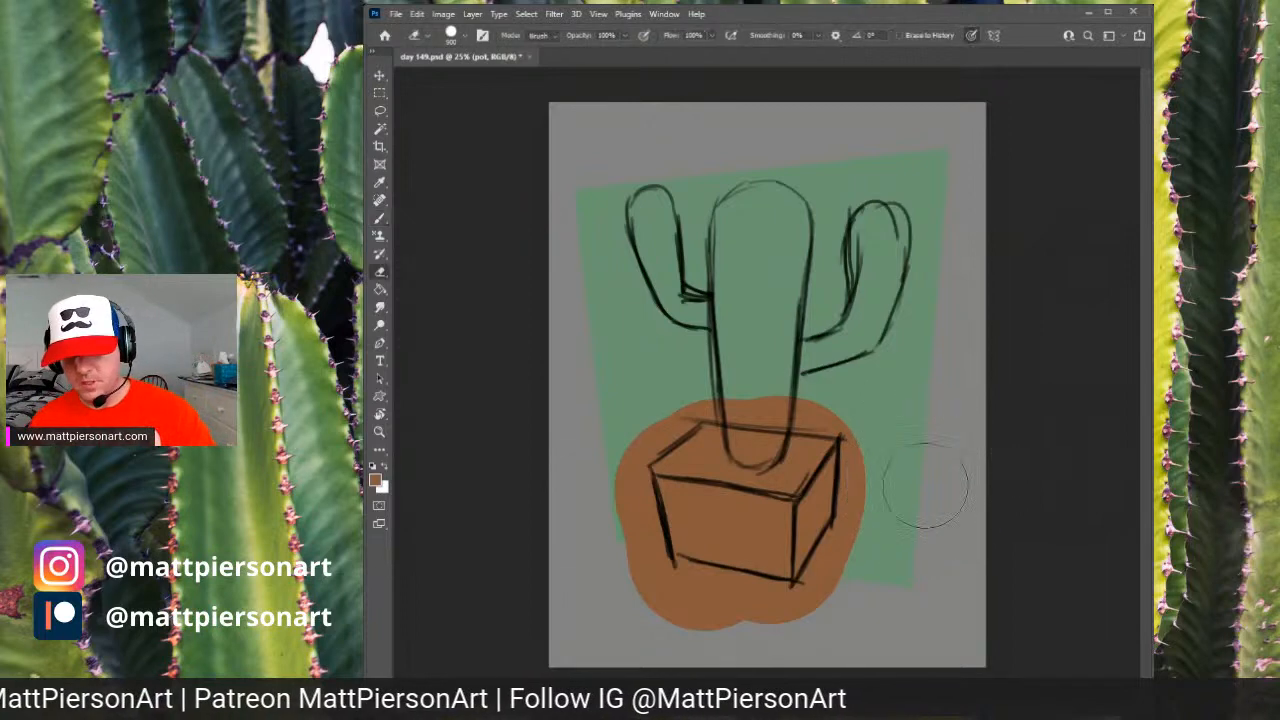
pyautogui.click(862, 446)
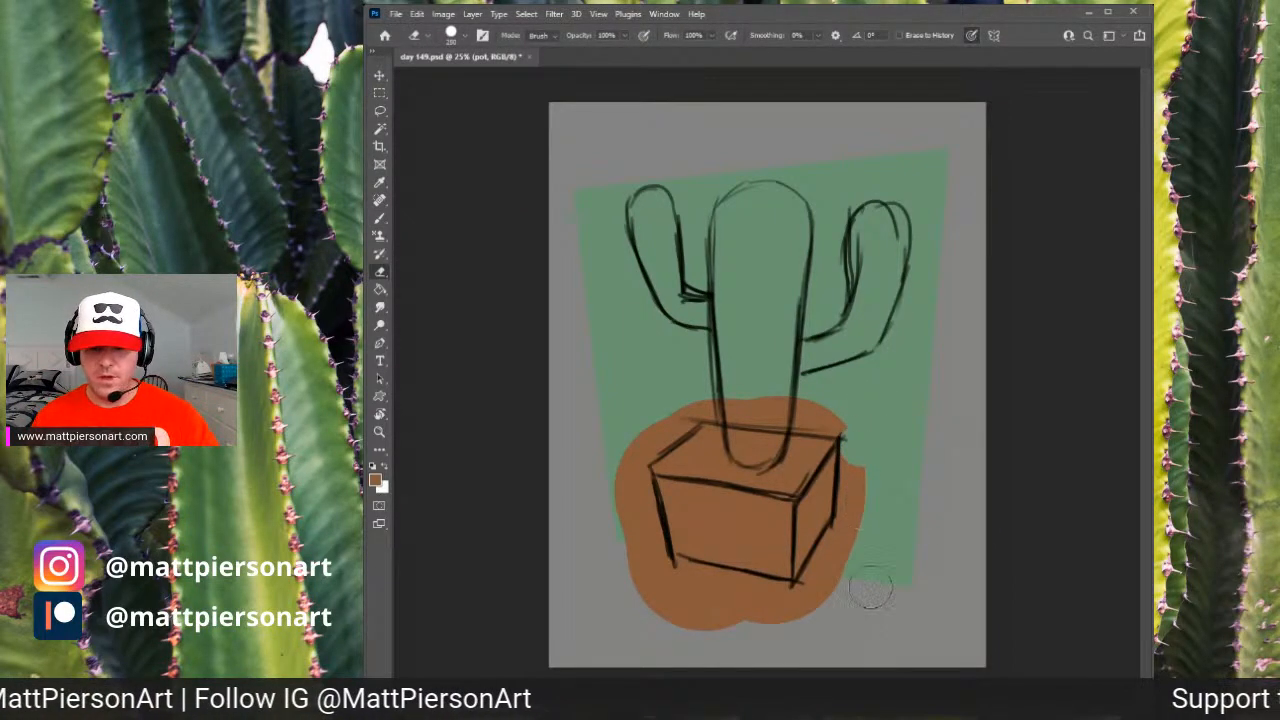
pyautogui.moveTo(855, 512); pyautogui.dragTo(879, 643)
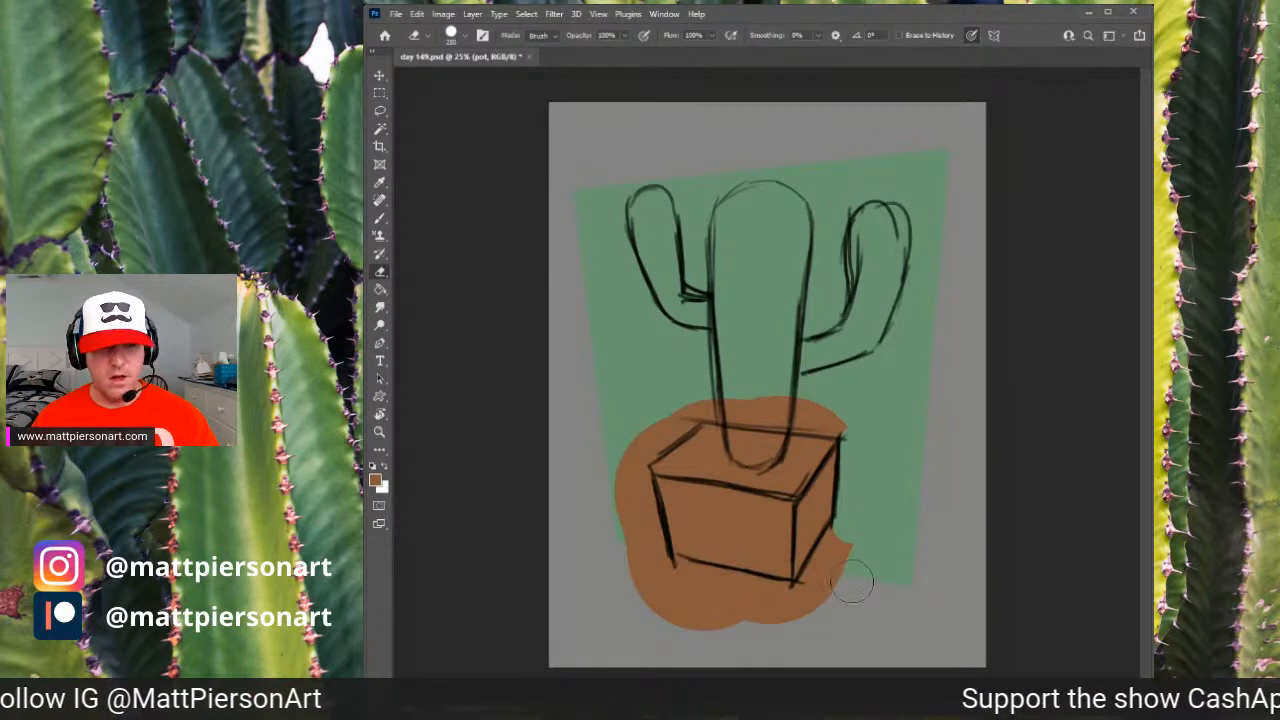
pyautogui.moveTo(852, 530)
pyautogui.mouseDown()
pyautogui.moveTo(810, 593)
pyautogui.moveTo(820, 655)
pyautogui.mouseUp()
pyautogui.moveTo(800, 611)
pyautogui.mouseDown()
pyautogui.moveTo(786, 600)
pyautogui.moveTo(792, 609)
pyautogui.mouseUp()
pyautogui.hotkey('ctrl', 'z')
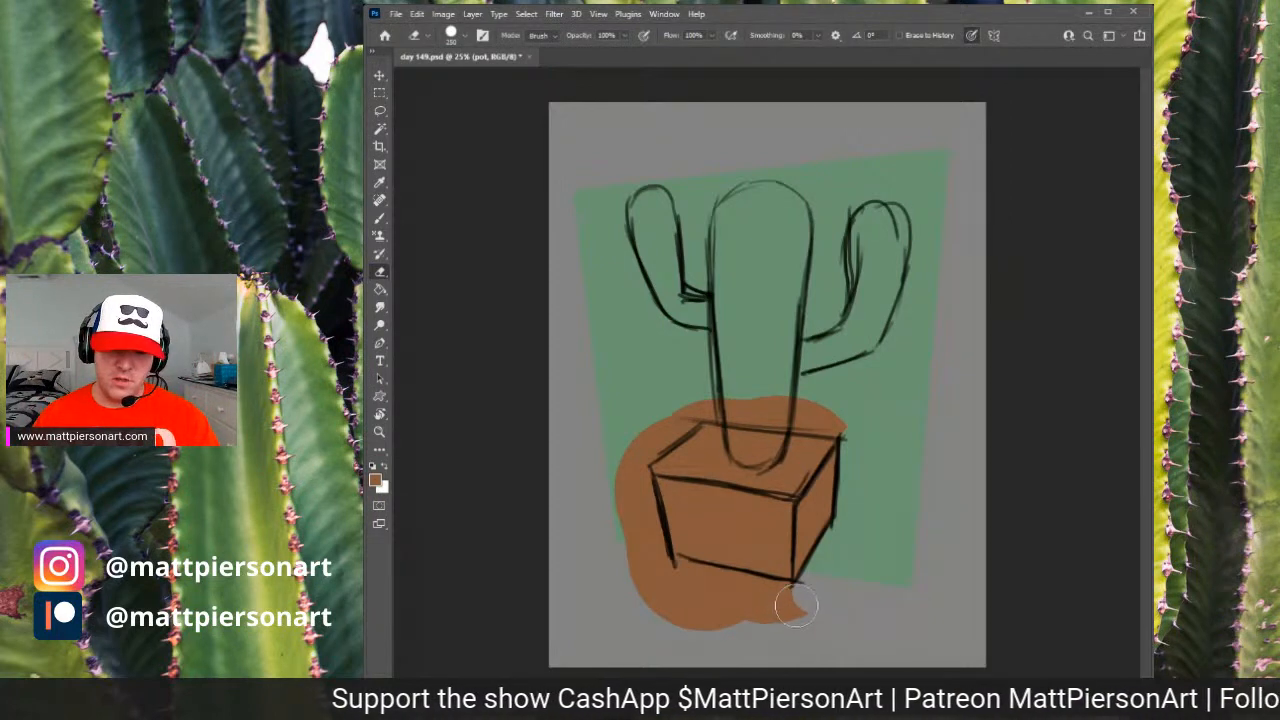
# - Erase the excess brown along the pot's bottom front edge, left side and upper left edge
pyautogui.click(793, 603)
pyautogui.moveTo(665, 578); pyautogui.dragTo(664, 586)
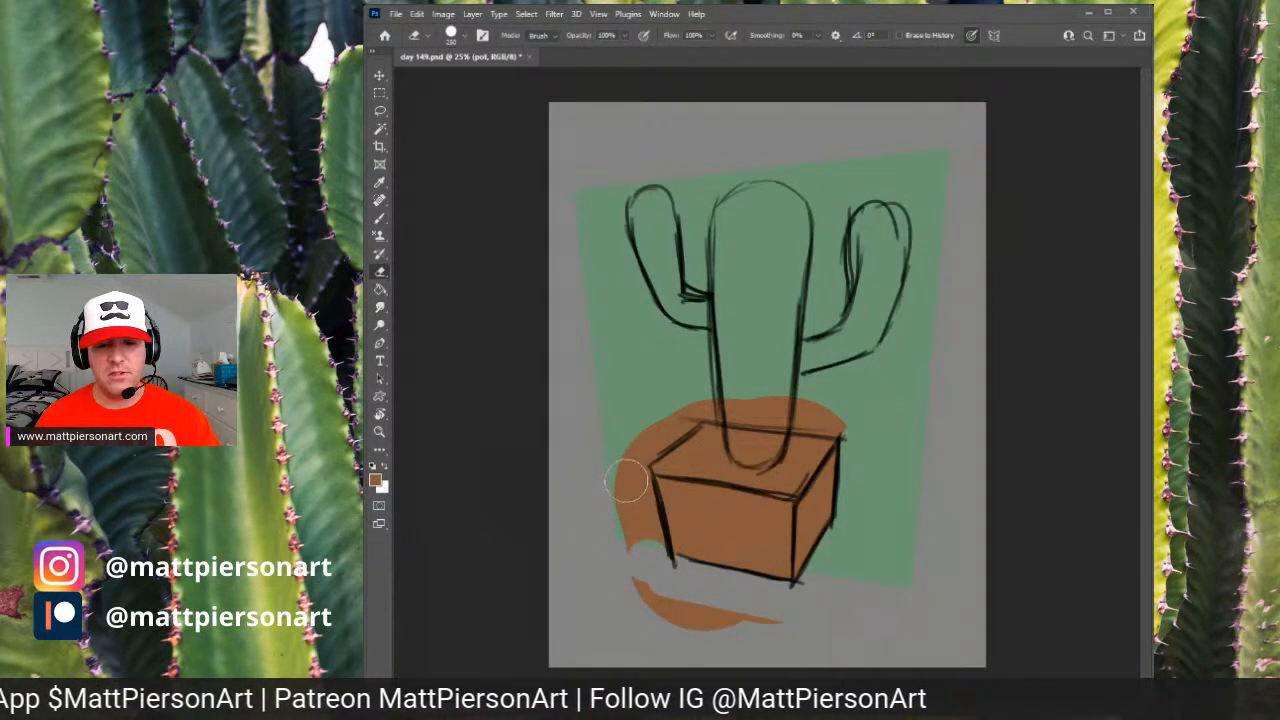
pyautogui.moveTo(618, 500)
pyautogui.mouseDown()
pyautogui.moveTo(650, 440)
pyautogui.moveTo(640, 450)
pyautogui.mouseUp()
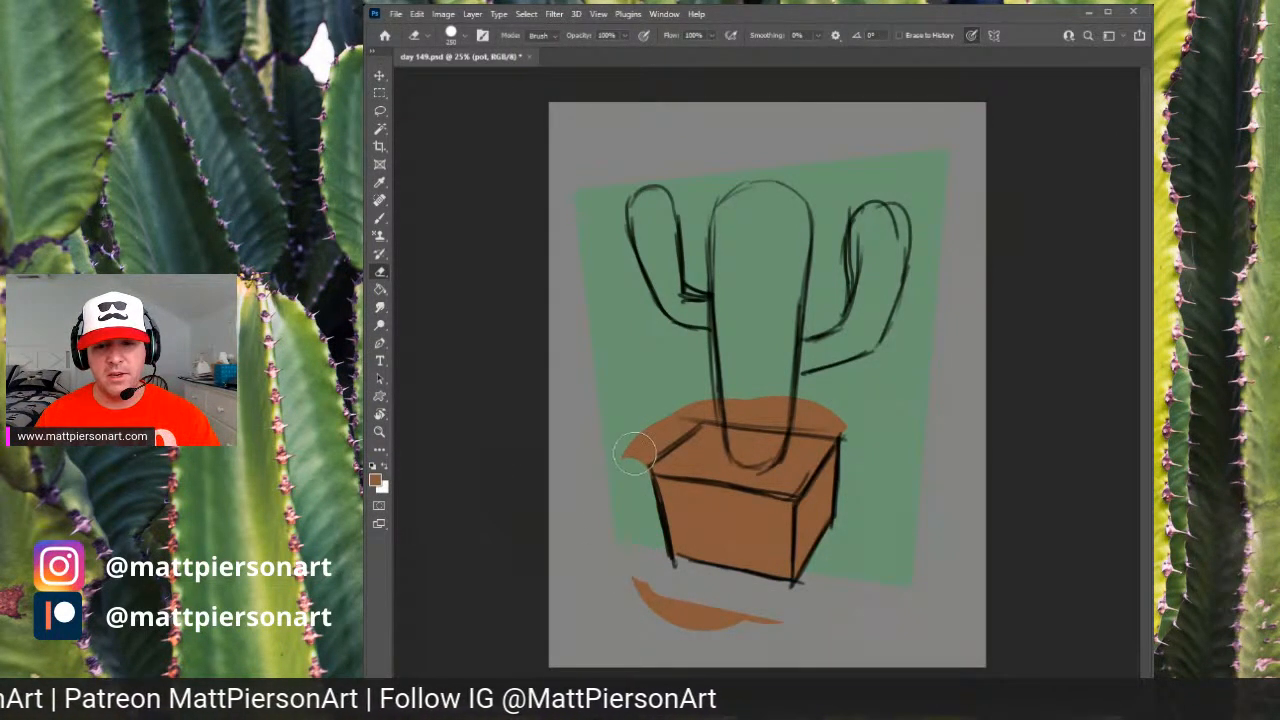
pyautogui.click(636, 453)
pyautogui.moveTo(688, 405); pyautogui.dragTo(655, 430)
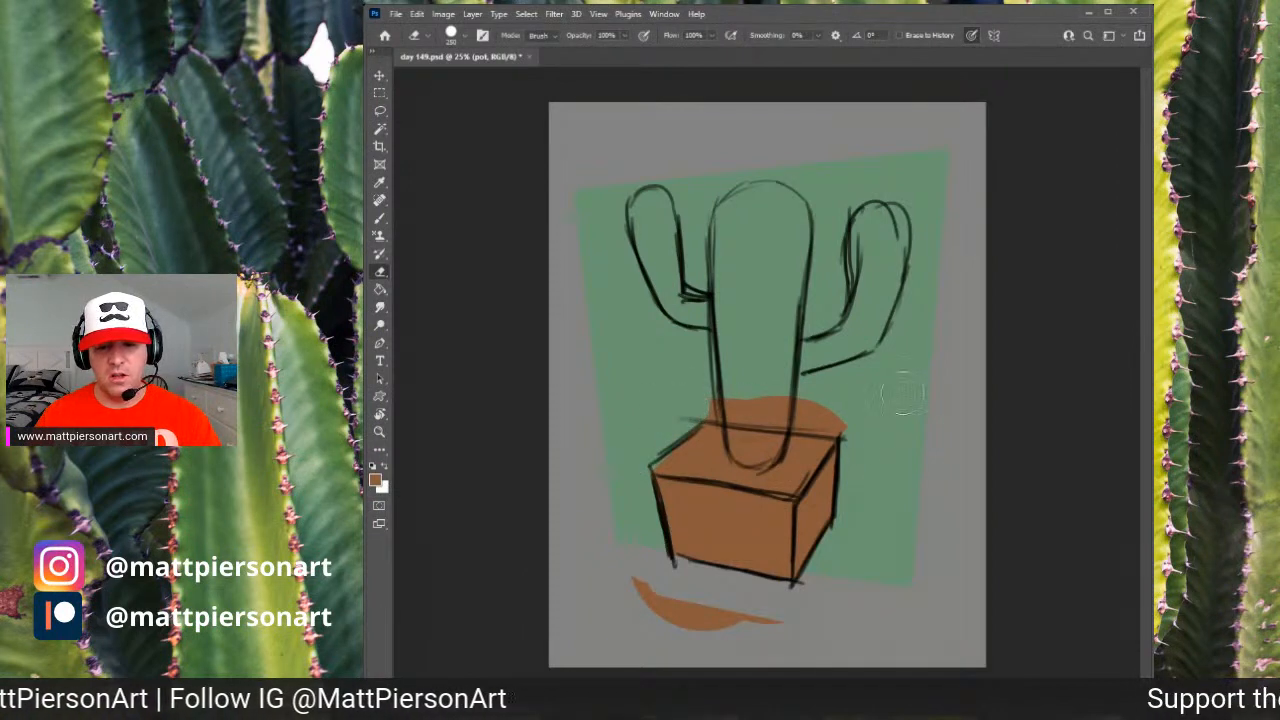
# - Erase the brown beyond the pot's back edge and the leftover brown patch below the pot
pyautogui.click(710, 400)
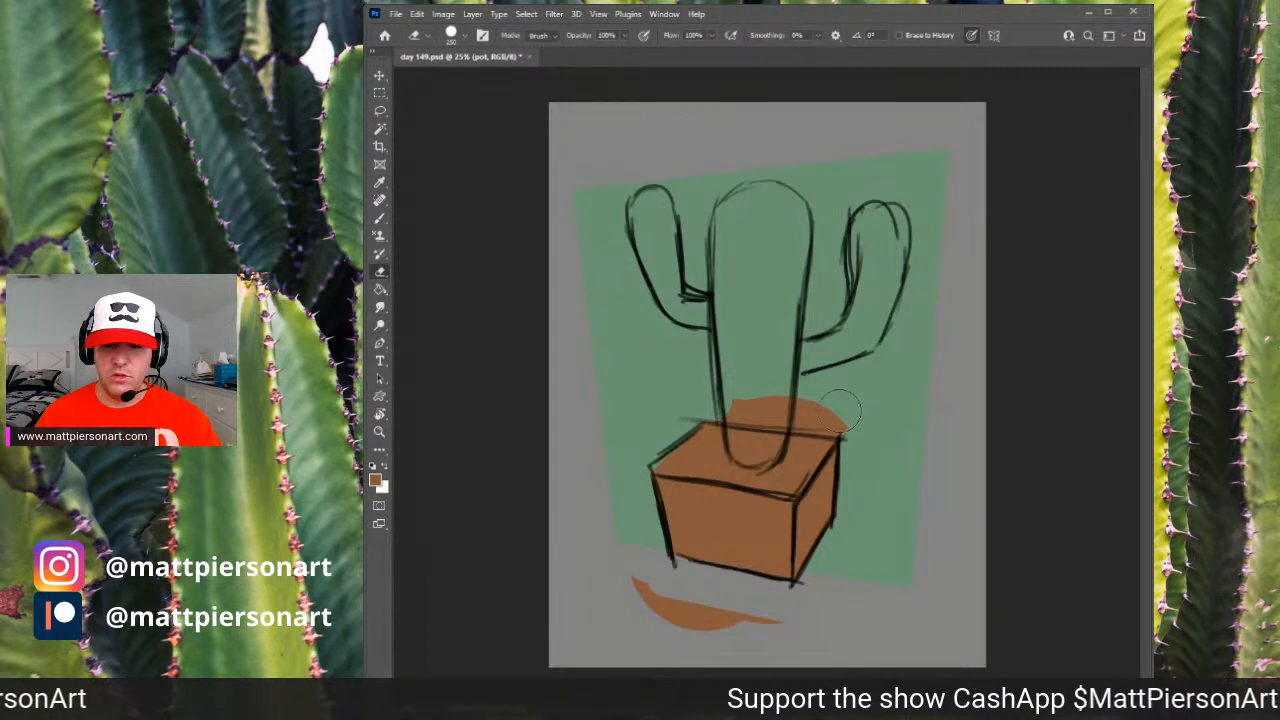
pyautogui.moveTo(840, 414); pyautogui.dragTo(735, 410)
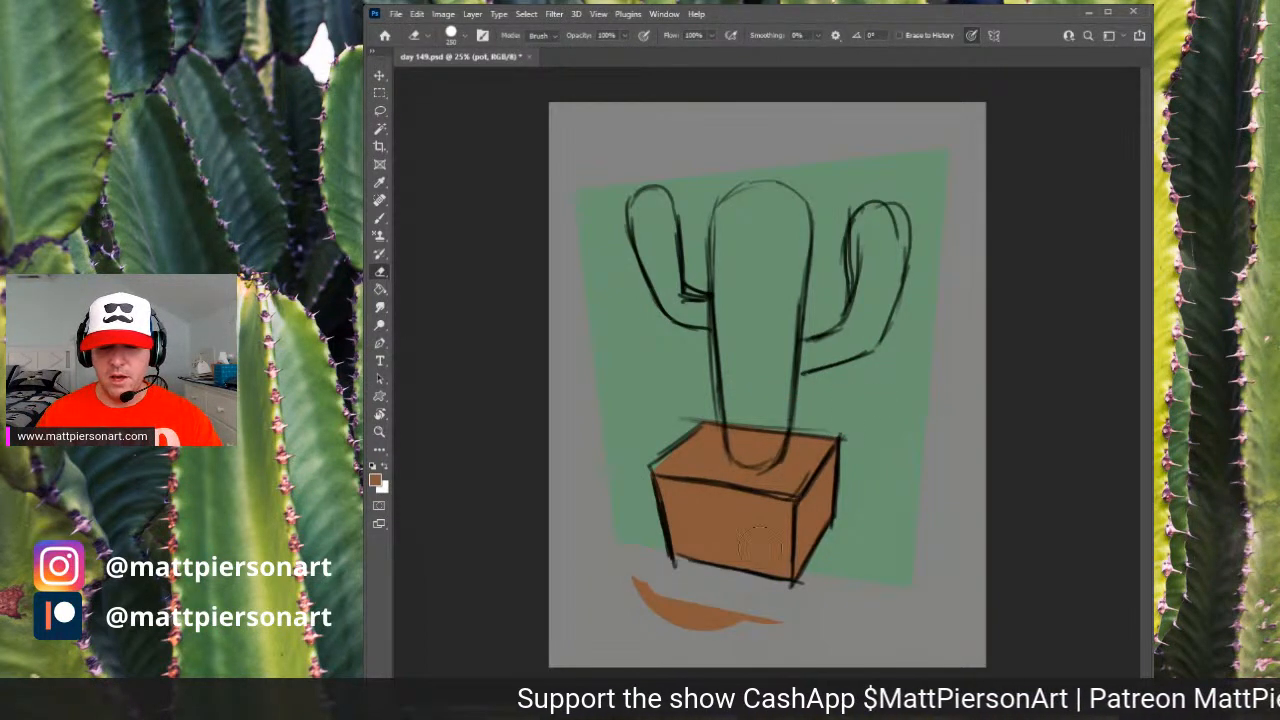
pyautogui.moveTo(806, 617); pyautogui.dragTo(703, 622)
pyautogui.moveTo(648, 590); pyautogui.dragTo(611, 577)
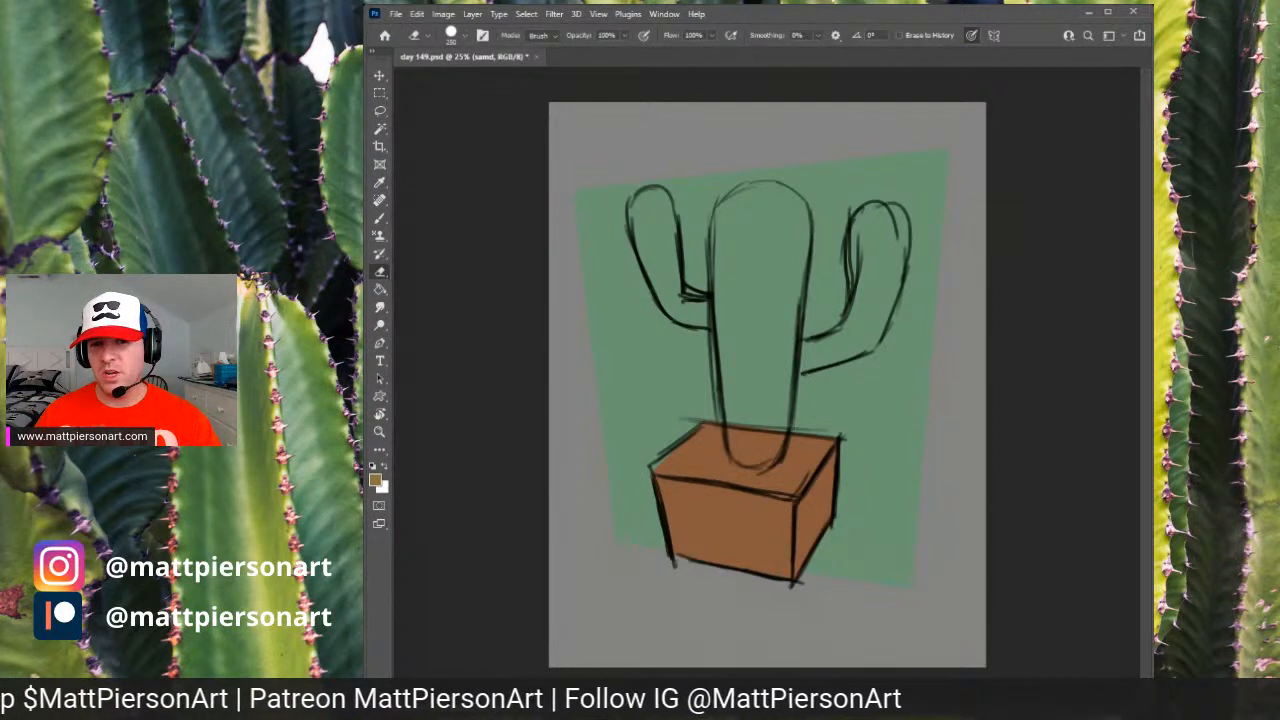
# - Paint mustard-brown sand over the pot's top face on the sand layer with a reduced brush size
pyautogui.press('b')
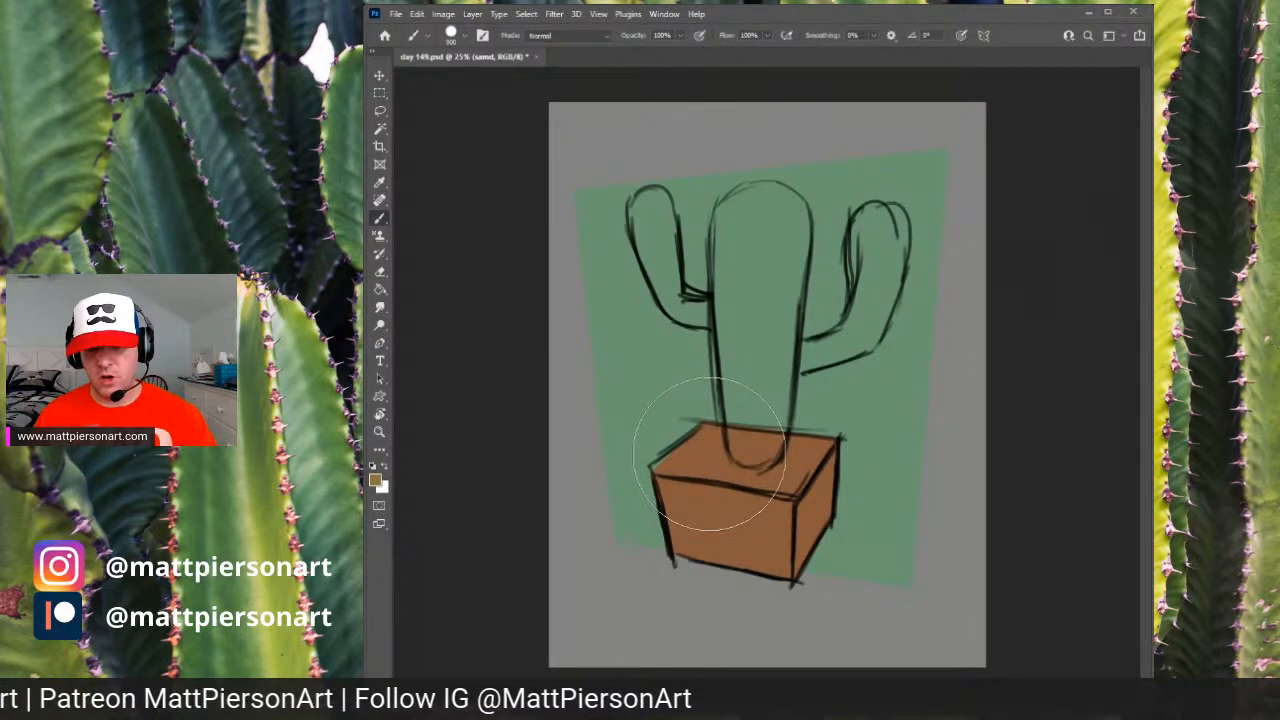
pyautogui.press('[')
pyautogui.press('[')
pyautogui.press('[')
pyautogui.press('[')
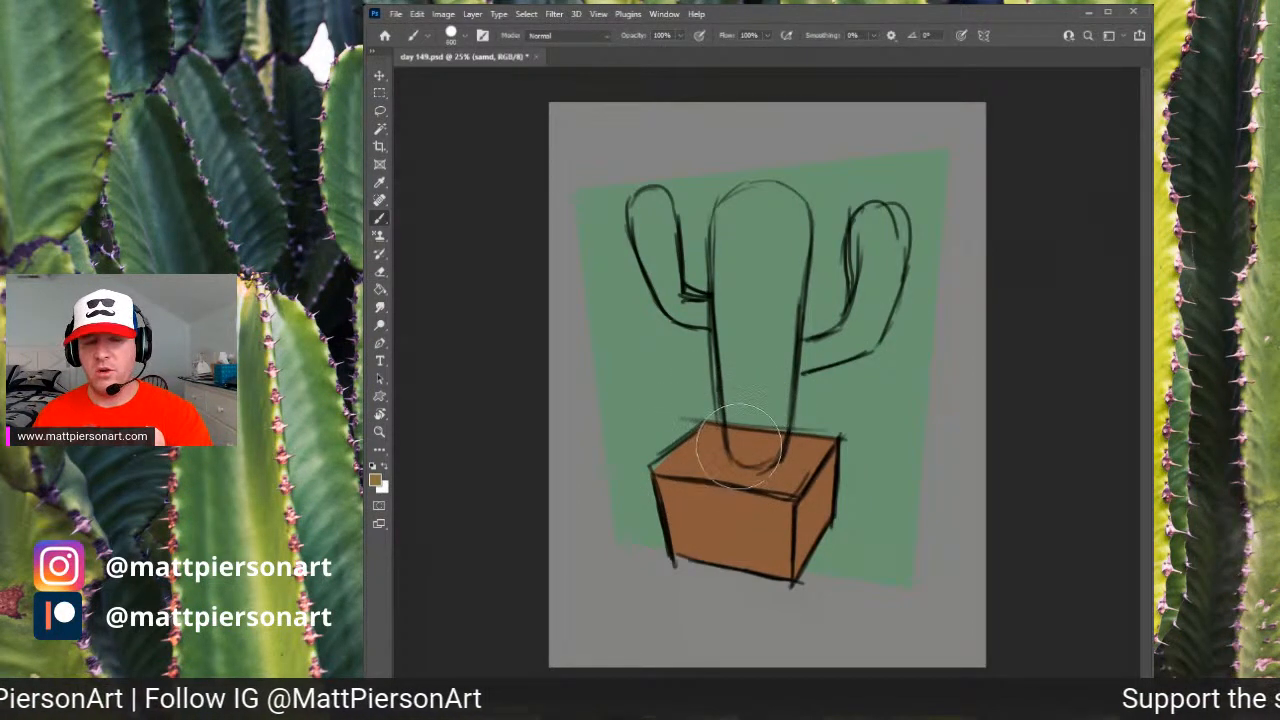
pyautogui.moveTo(728, 448)
pyautogui.mouseDown()
pyautogui.moveTo(683, 475)
pyautogui.moveTo(782, 449)
pyautogui.moveTo(789, 468)
pyautogui.moveTo(727, 466)
pyautogui.mouseUp()
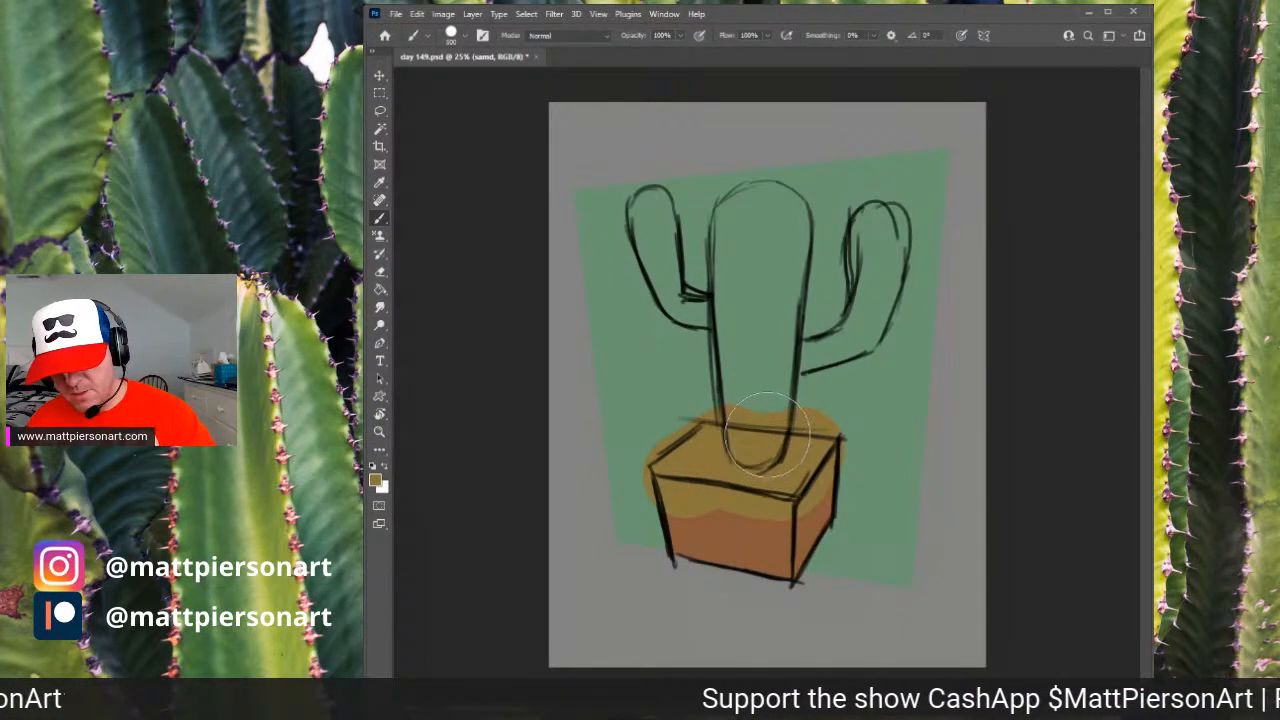
# - Erase the sand colour outside the pot's top face, leaving a thin brown rim around it
pyautogui.press('e')
pyautogui.moveTo(660, 488)
pyautogui.mouseDown()
pyautogui.moveTo(708, 503)
pyautogui.moveTo(762, 497)
pyautogui.moveTo(786, 514)
pyautogui.moveTo(804, 508)
pyautogui.moveTo(840, 462)
pyautogui.moveTo(817, 490)
pyautogui.moveTo(806, 482)
pyautogui.moveTo(836, 452)
pyautogui.moveTo(860, 462)
pyautogui.moveTo(805, 505)
pyautogui.moveTo(866, 448)
pyautogui.mouseUp()
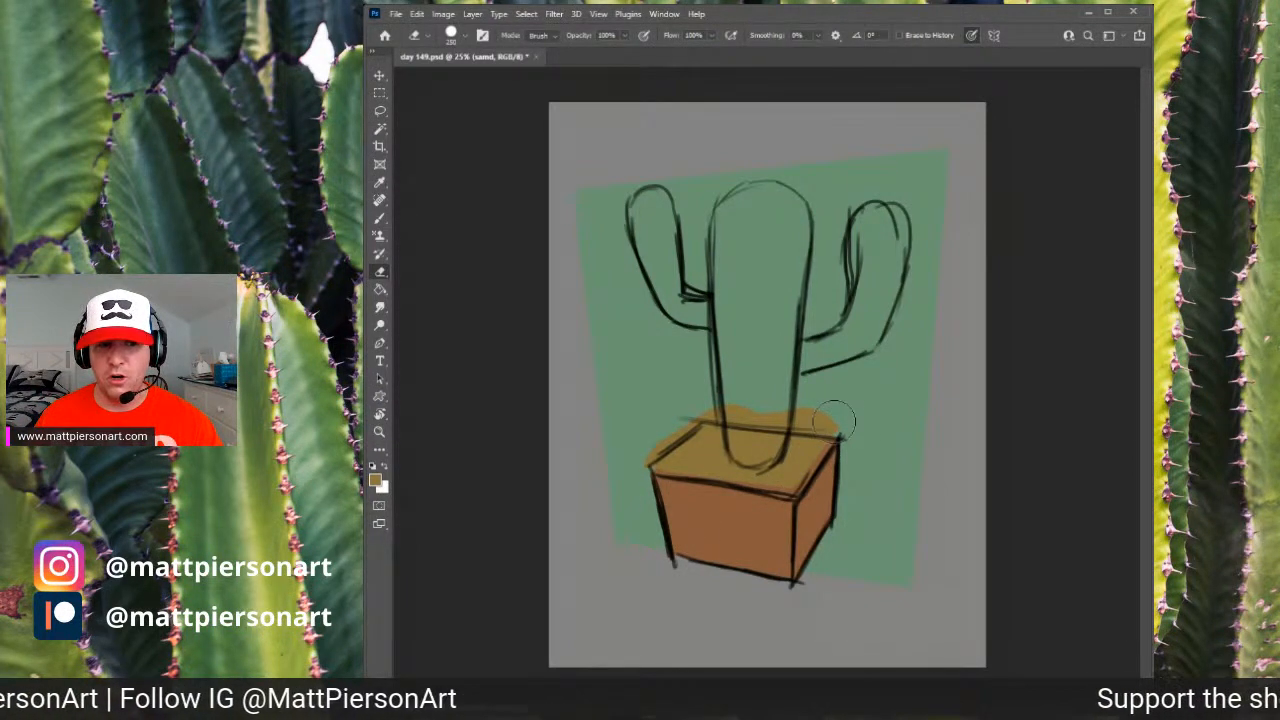
pyautogui.moveTo(835, 420)
pyautogui.mouseDown()
pyautogui.moveTo(850, 405)
pyautogui.moveTo(829, 423)
pyautogui.moveTo(700, 426)
pyautogui.mouseUp()
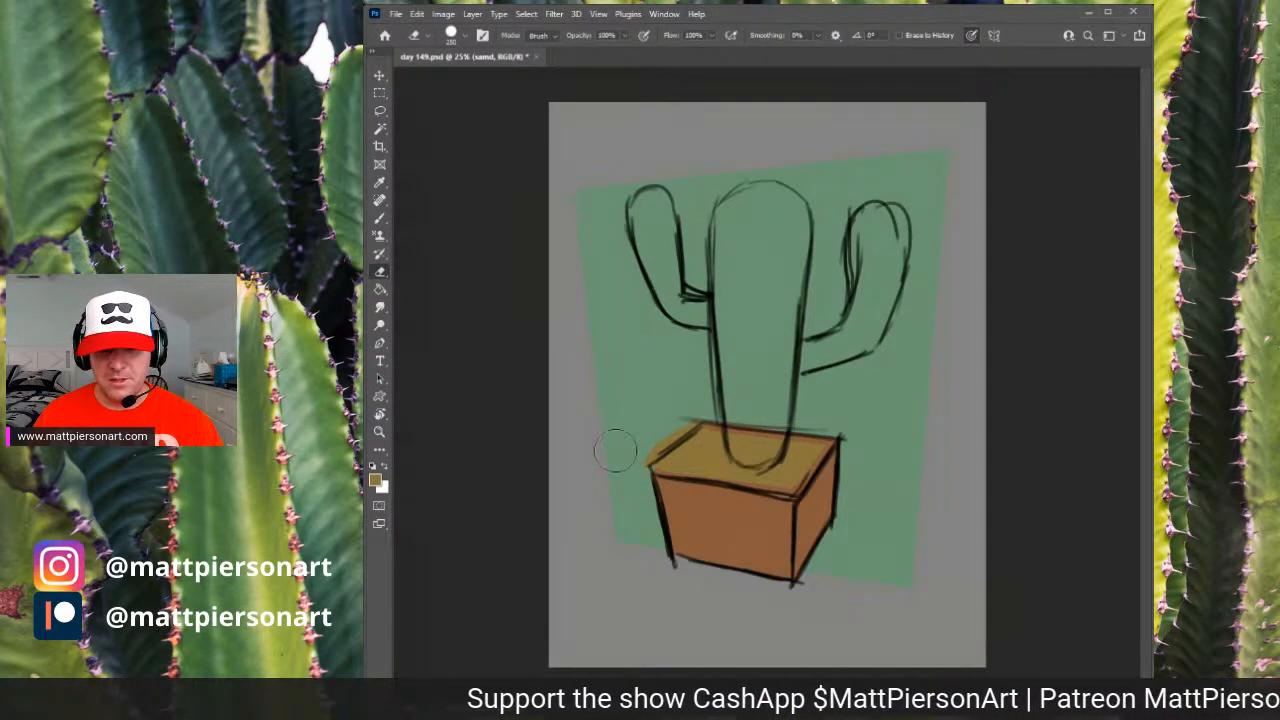
pyautogui.moveTo(644, 449); pyautogui.dragTo(689, 413)
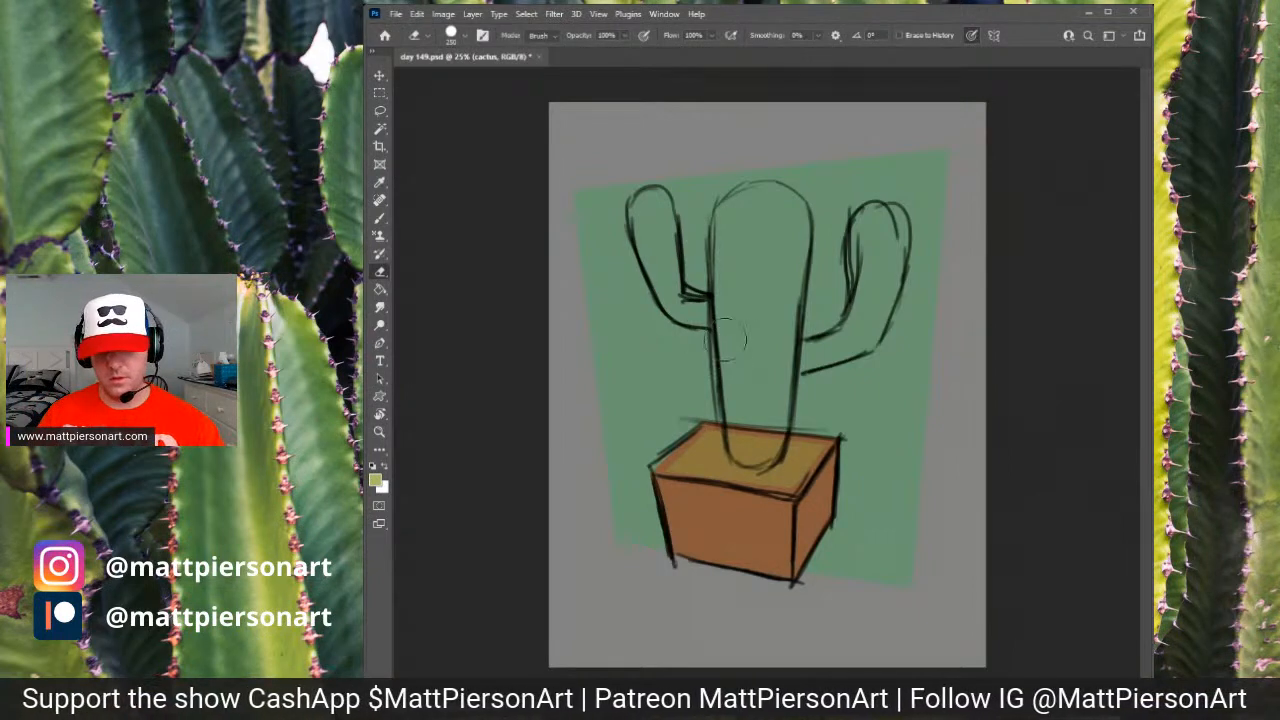
# - Fill the central cactus trunk with solid yellow-green on the cactus layer, following the sketch outline
pyautogui.press('b')
pyautogui.moveTo(757, 262); pyautogui.dragTo(750, 355)
pyautogui.hotkey('ctrl', 'z')
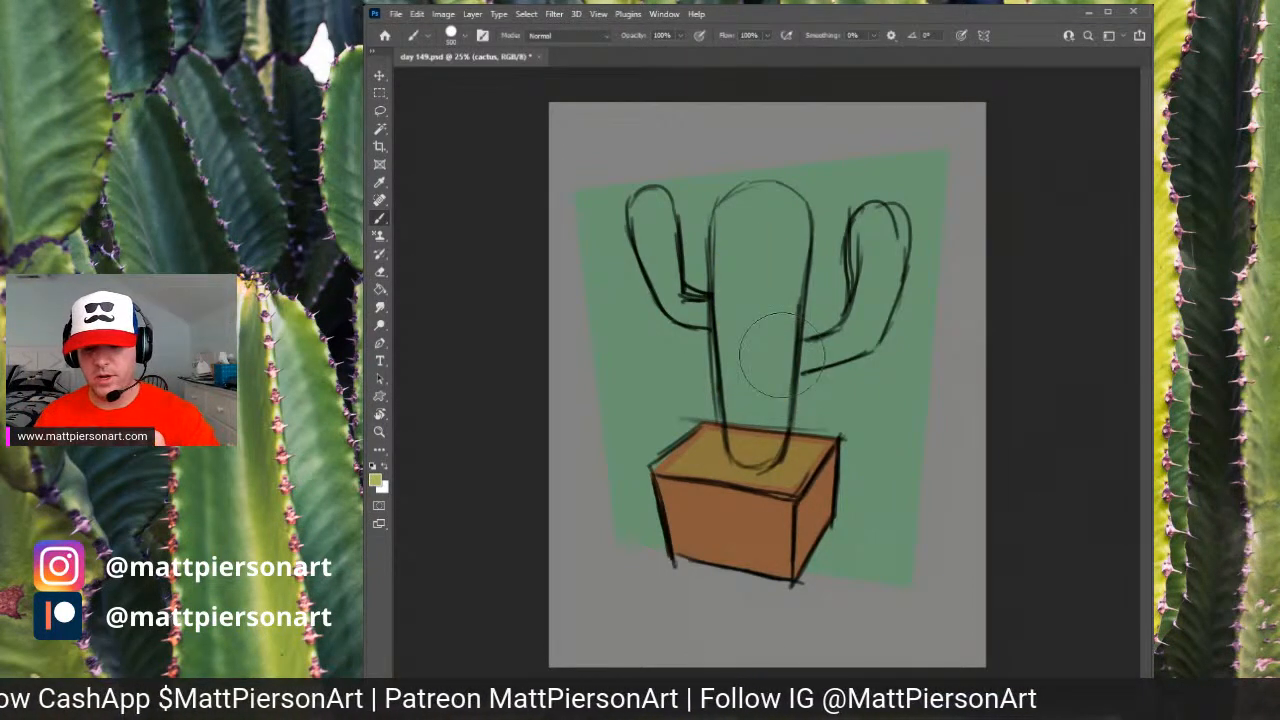
pyautogui.moveTo(773, 312)
pyautogui.mouseDown()
pyautogui.moveTo(758, 256)
pyautogui.moveTo(738, 355)
pyautogui.moveTo(732, 220)
pyautogui.moveTo(770, 199)
pyautogui.moveTo(788, 294)
pyautogui.moveTo(768, 420)
pyautogui.moveTo(752, 440)
pyautogui.moveTo(737, 347)
pyautogui.moveTo(763, 216)
pyautogui.moveTo(734, 276)
pyautogui.moveTo(746, 443)
pyautogui.mouseUp()
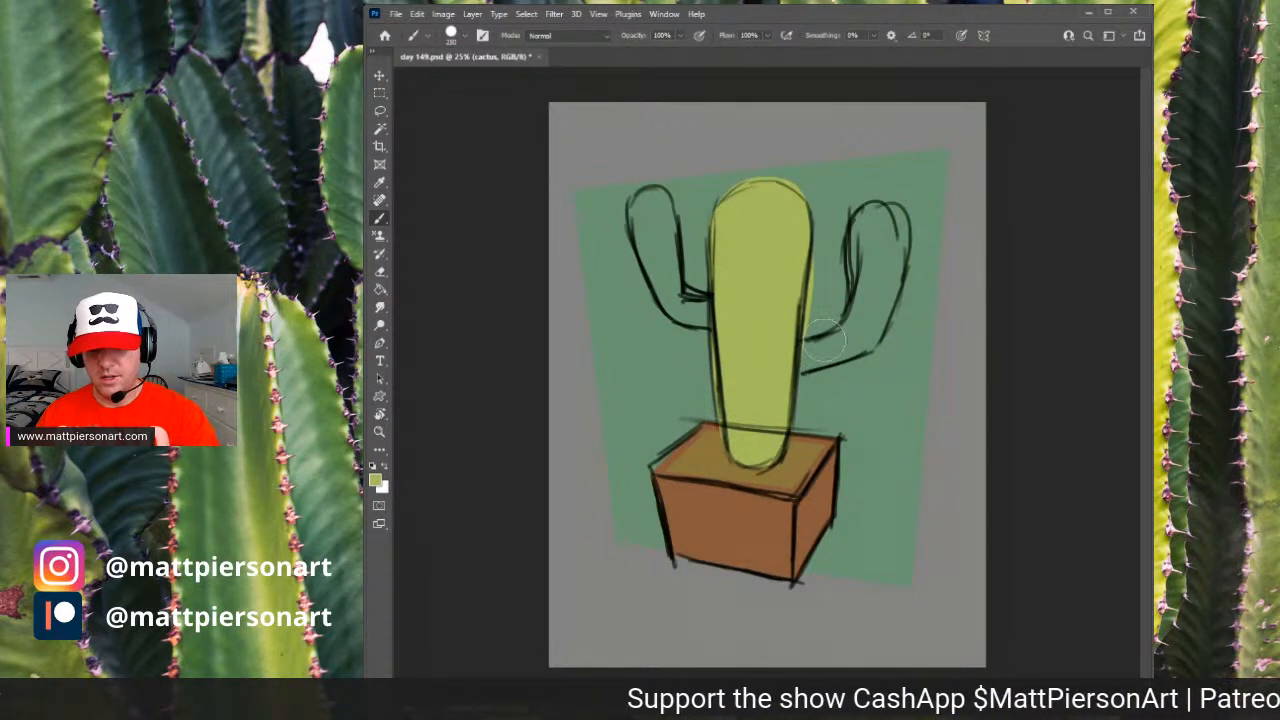
# - Paint the right and left cactus arms in the same yellow-green, joining them to the trunk
pyautogui.moveTo(809, 351)
pyautogui.mouseDown()
pyautogui.moveTo(860, 310)
pyautogui.moveTo(853, 262)
pyautogui.moveTo(868, 212)
pyautogui.moveTo(894, 231)
pyautogui.moveTo(893, 298)
pyautogui.moveTo(862, 345)
pyautogui.moveTo(788, 370)
pyautogui.mouseUp()
pyautogui.moveTo(862, 337); pyautogui.dragTo(864, 318)
pyautogui.moveTo(875, 281)
pyautogui.mouseDown()
pyautogui.moveTo(873, 224)
pyautogui.moveTo(894, 205)
pyautogui.moveTo(902, 232)
pyautogui.moveTo(877, 244)
pyautogui.moveTo(901, 222)
pyautogui.moveTo(896, 266)
pyautogui.moveTo(867, 334)
pyautogui.moveTo(862, 273)
pyautogui.moveTo(848, 337)
pyautogui.moveTo(803, 285)
pyautogui.mouseUp()
pyautogui.moveTo(705, 305)
pyautogui.mouseDown()
pyautogui.moveTo(672, 290)
pyautogui.moveTo(642, 200)
pyautogui.moveTo(646, 262)
pyautogui.mouseUp()
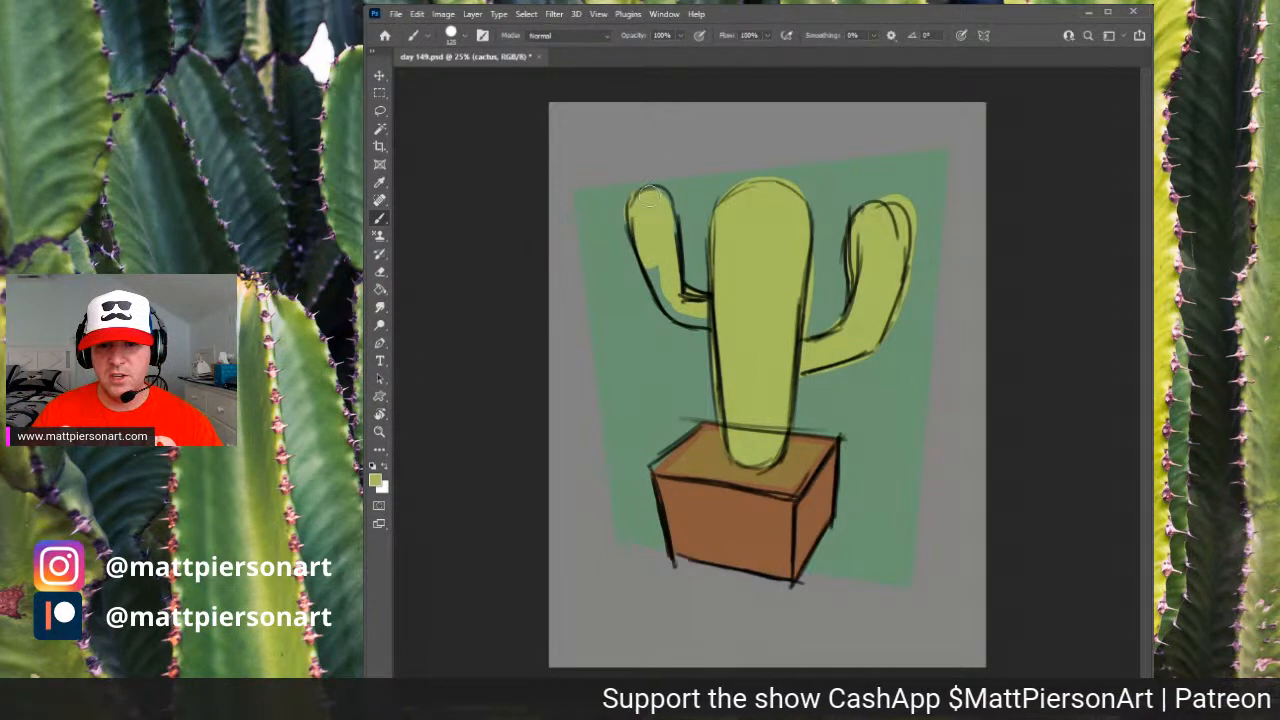
pyautogui.moveTo(653, 260)
pyautogui.mouseDown()
pyautogui.moveTo(661, 300)
pyautogui.moveTo(706, 319)
pyautogui.moveTo(669, 306)
pyautogui.mouseUp()
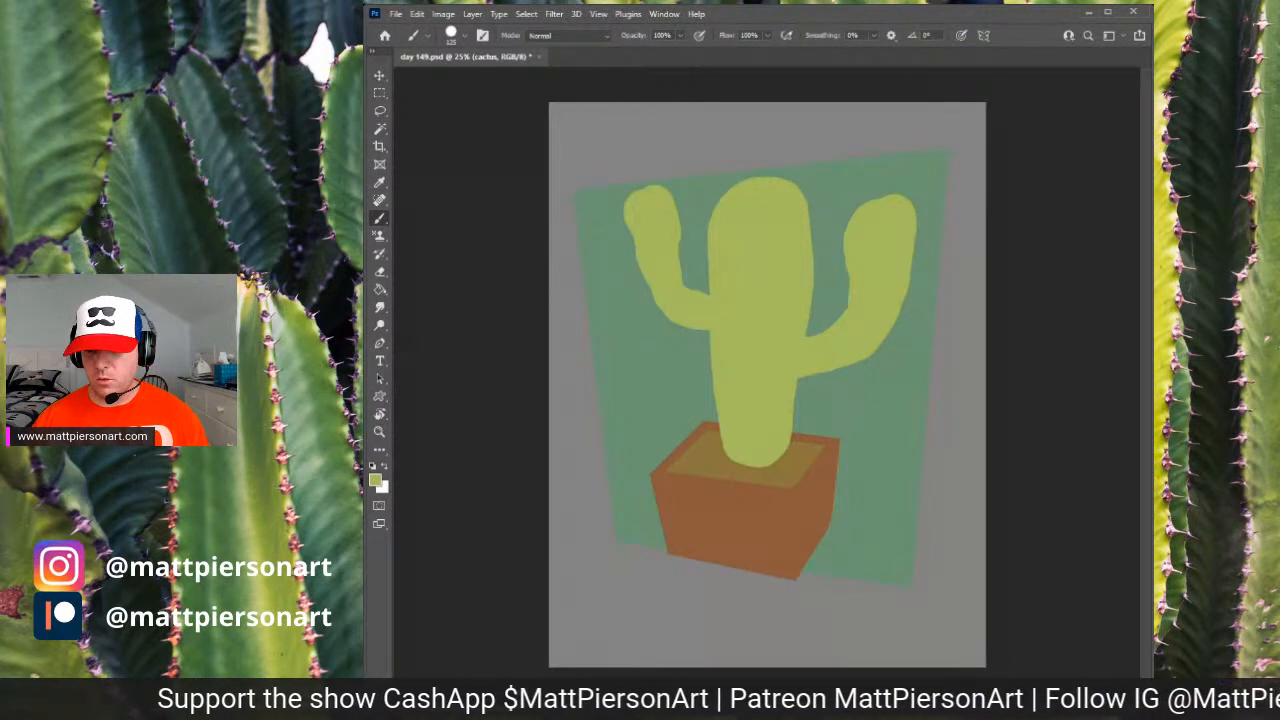
# - On the background shape layer, paint solid magenta across the lower part of the green panel behind the pot
pyautogui.hotkey('alt', '[')
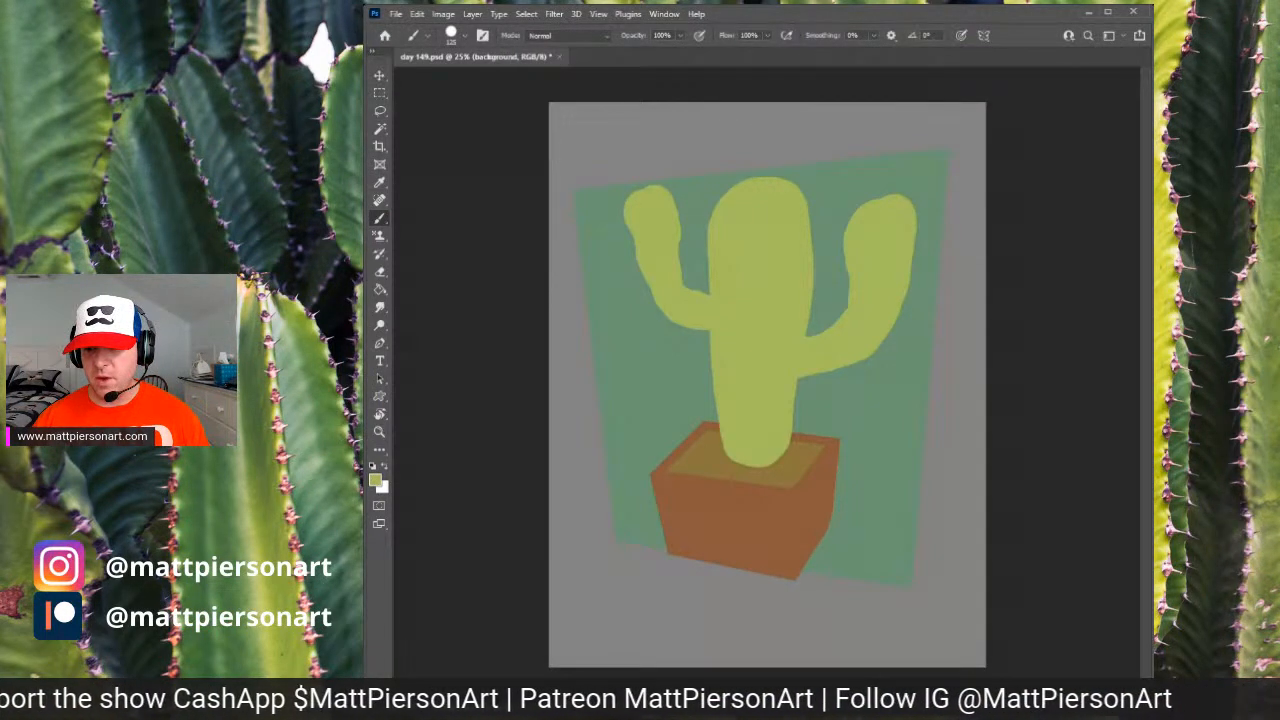
pyautogui.hotkey('alt', ']')
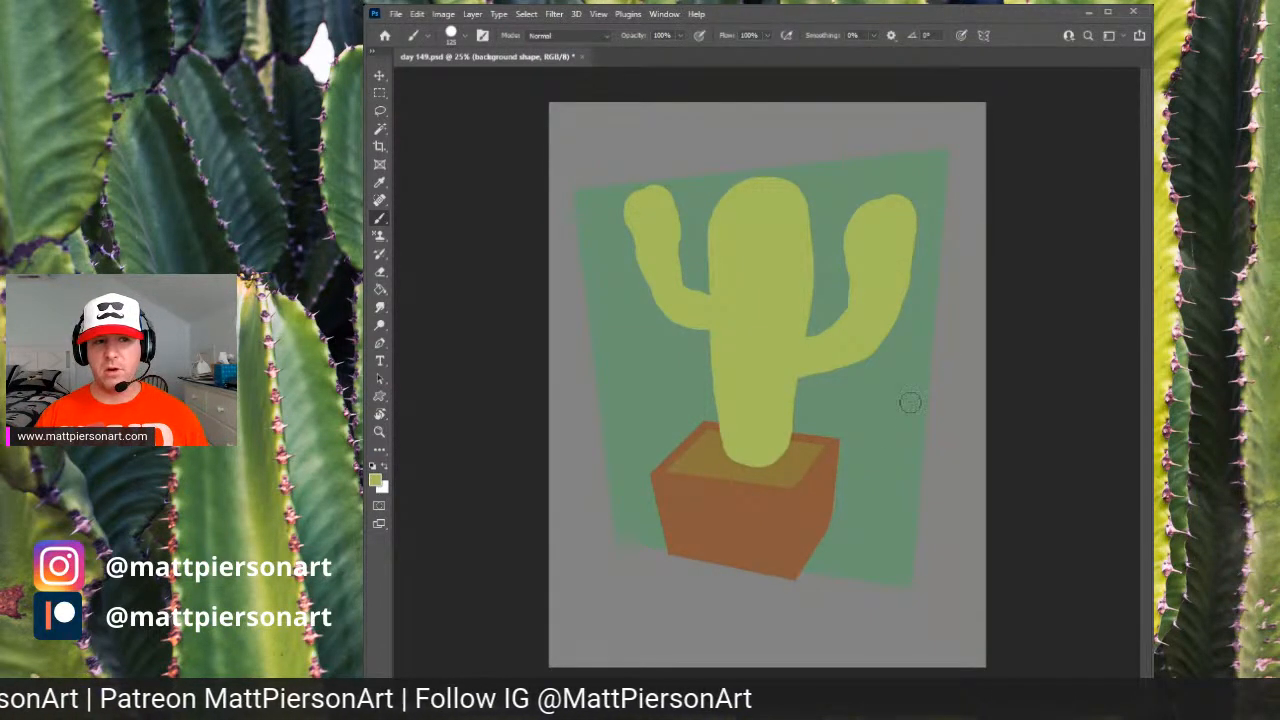
pyautogui.moveTo(909, 402)
pyautogui.mouseDown()
pyautogui.moveTo(925, 394)
pyautogui.moveTo(600, 505)
pyautogui.moveTo(560, 545)
pyautogui.mouseUp()
pyautogui.hotkey('ctrl', 'z')
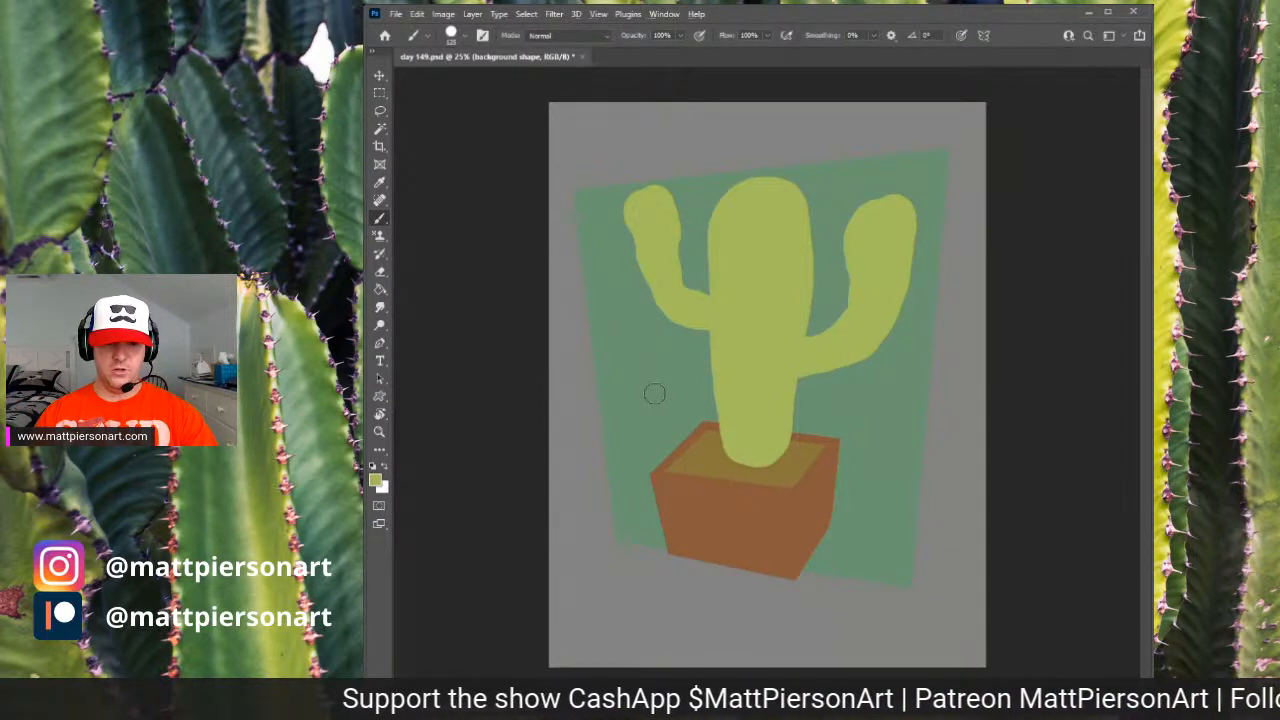
pyautogui.keyDown('alt'); pyautogui.click(660, 376); pyautogui.keyUp('alt')
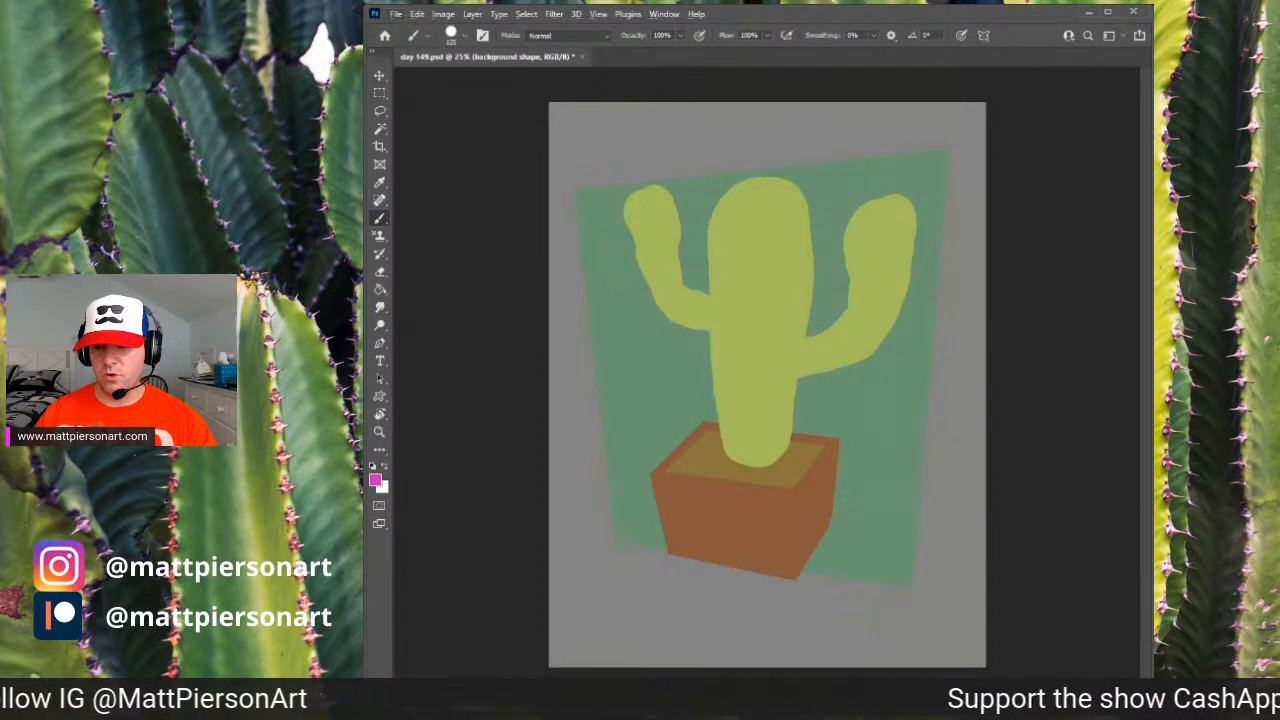
pyautogui.moveTo(812, 580); pyautogui.dragTo(864, 574)
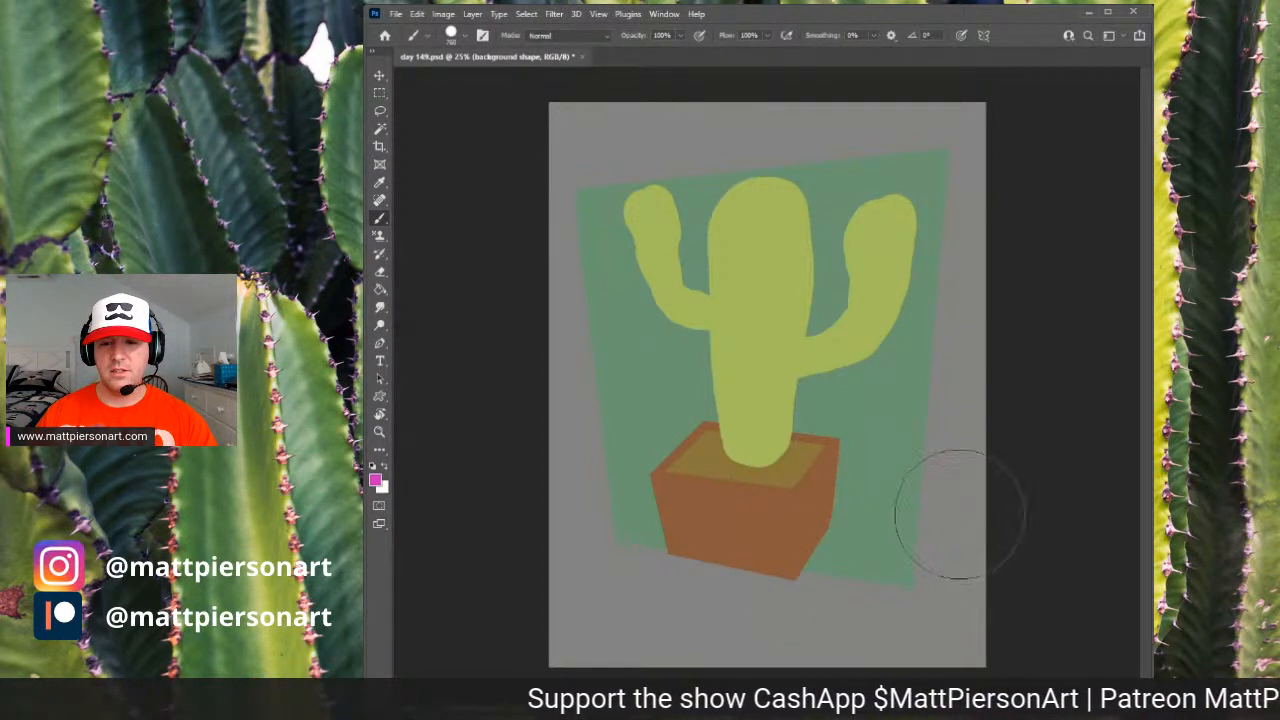
pyautogui.moveTo(957, 514); pyautogui.dragTo(537, 577)
pyautogui.moveTo(600, 530); pyautogui.dragTo(1071, 466)
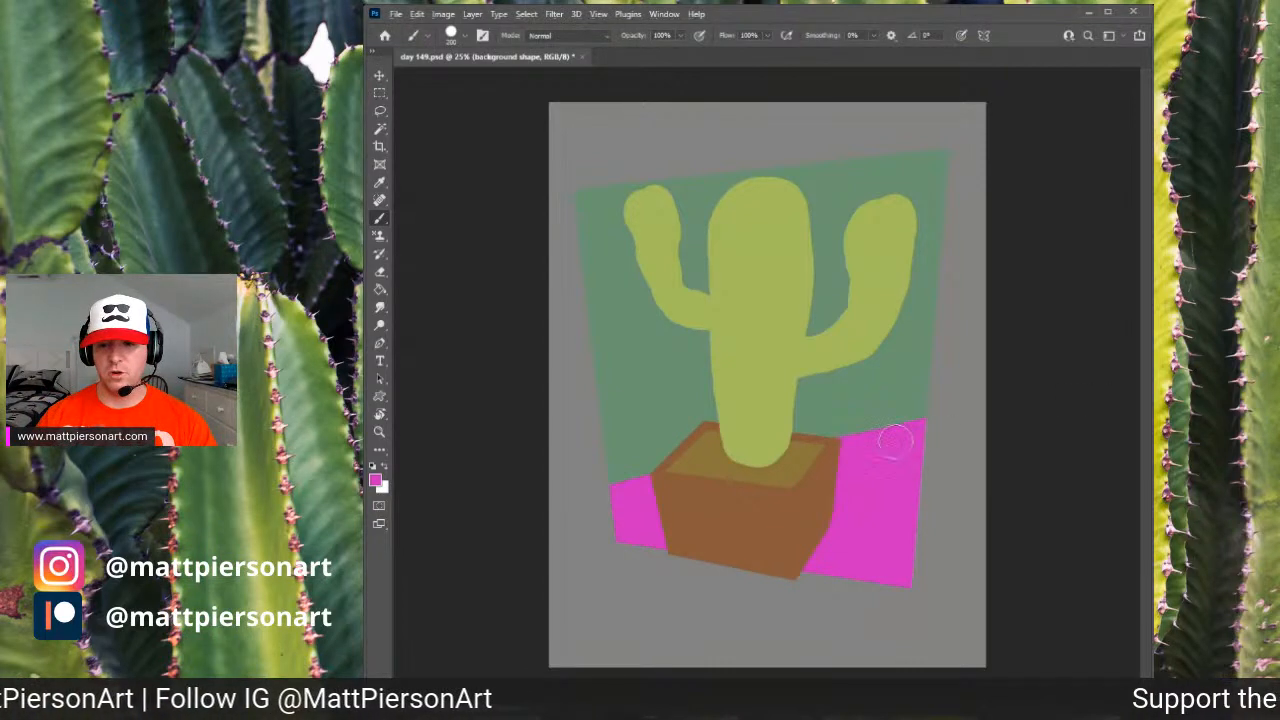
# - Paint two slanted bands above the magenta with a larger brush, a muted purple one and a greyer one in the mixed purple
pyautogui.press(']')
pyautogui.press(']')
pyautogui.press(']')
pyautogui.press(']')
pyautogui.press(']')
pyautogui.press(']')
pyautogui.press(']')
pyautogui.press(']')
pyautogui.press(']')
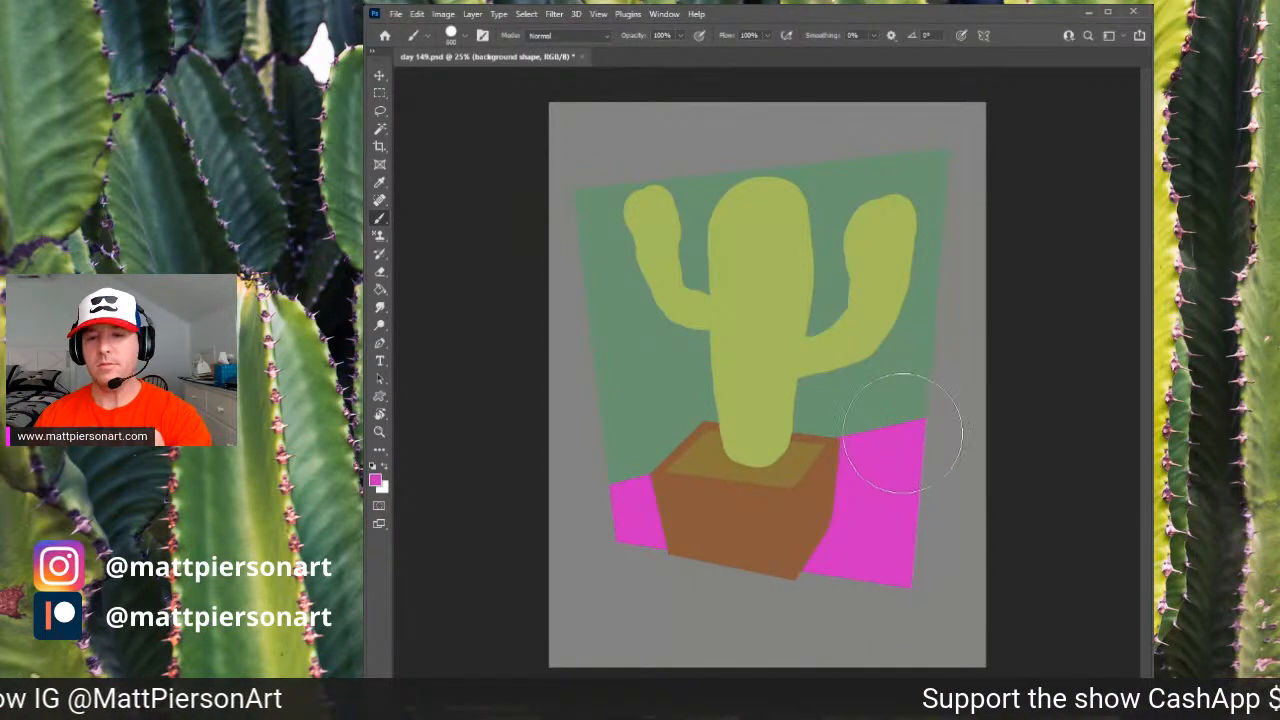
pyautogui.moveTo(957, 398)
pyautogui.mouseDown()
pyautogui.moveTo(617, 477)
pyautogui.moveTo(483, 528)
pyautogui.mouseUp()
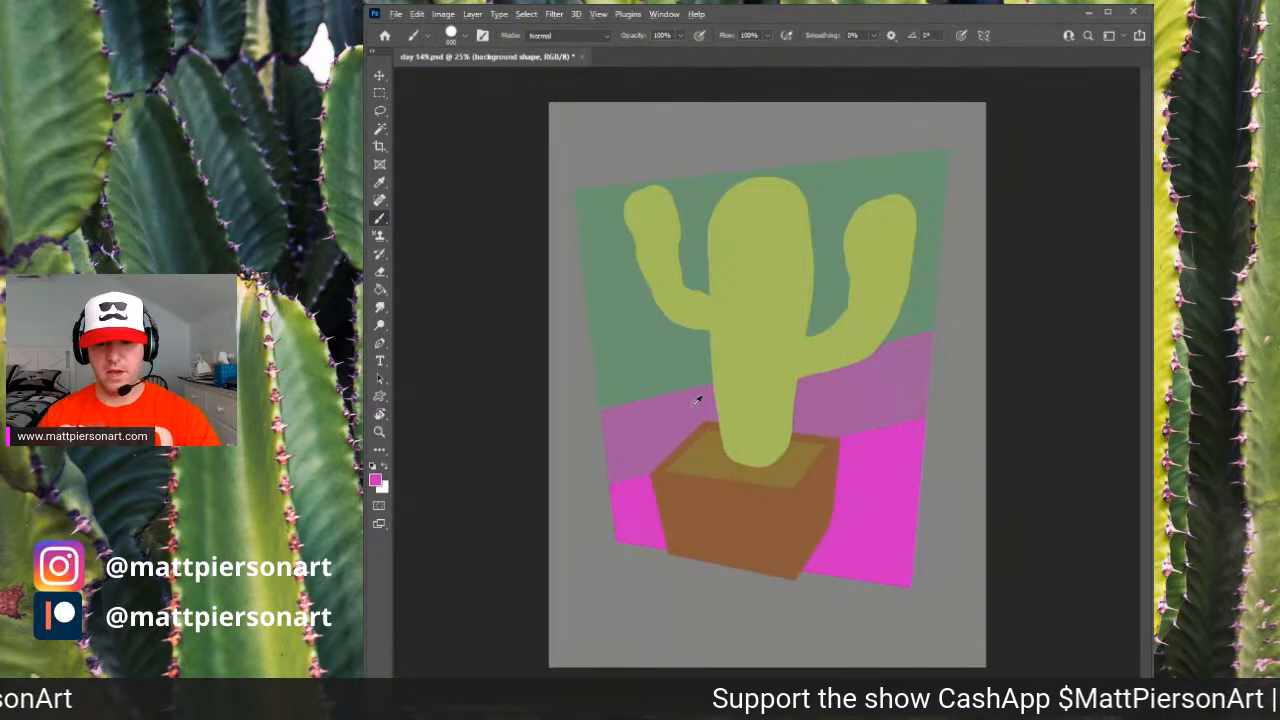
pyautogui.keyDown('alt'); pyautogui.click(595, 410); pyautogui.keyUp('alt')
pyautogui.moveTo(597, 400); pyautogui.dragTo(1014, 263)
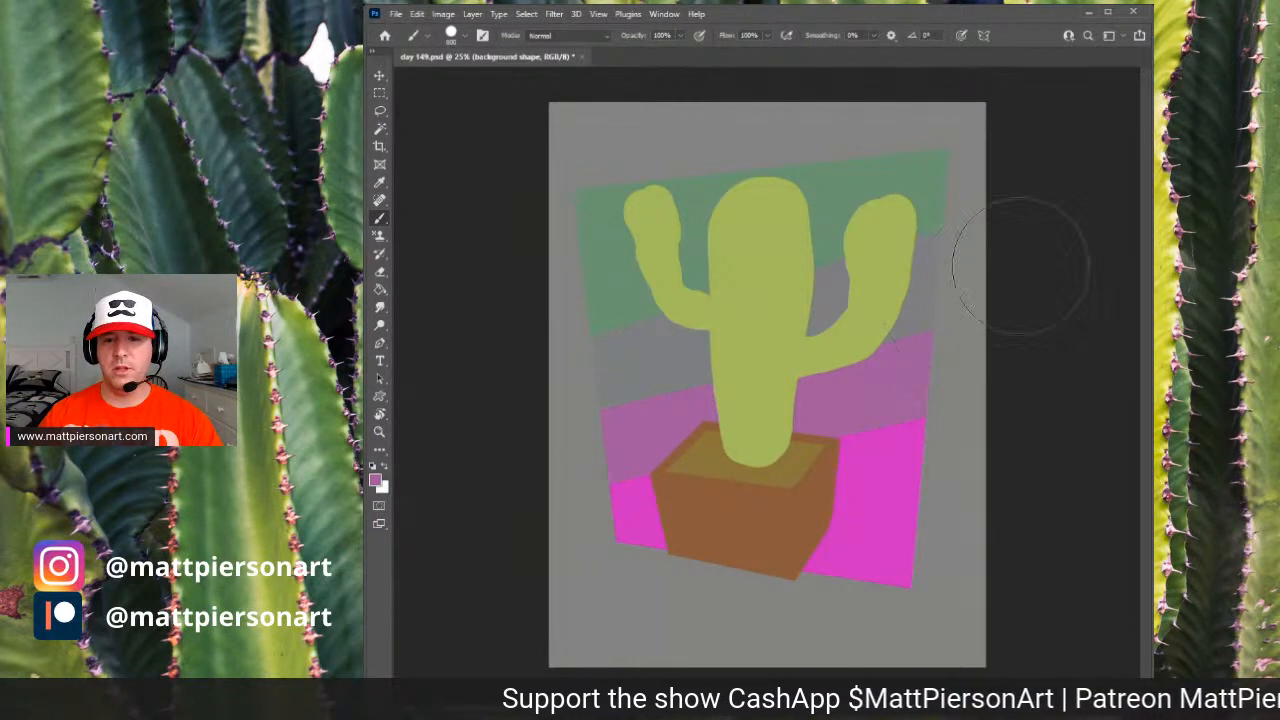
# - Blend the panel's bands into a smooth green-to-magenta gradient with a soft brush, using colours sampled from neighbouring bands
pyautogui.keyDown('alt'); pyautogui.click(925, 270); pyautogui.keyUp('alt')
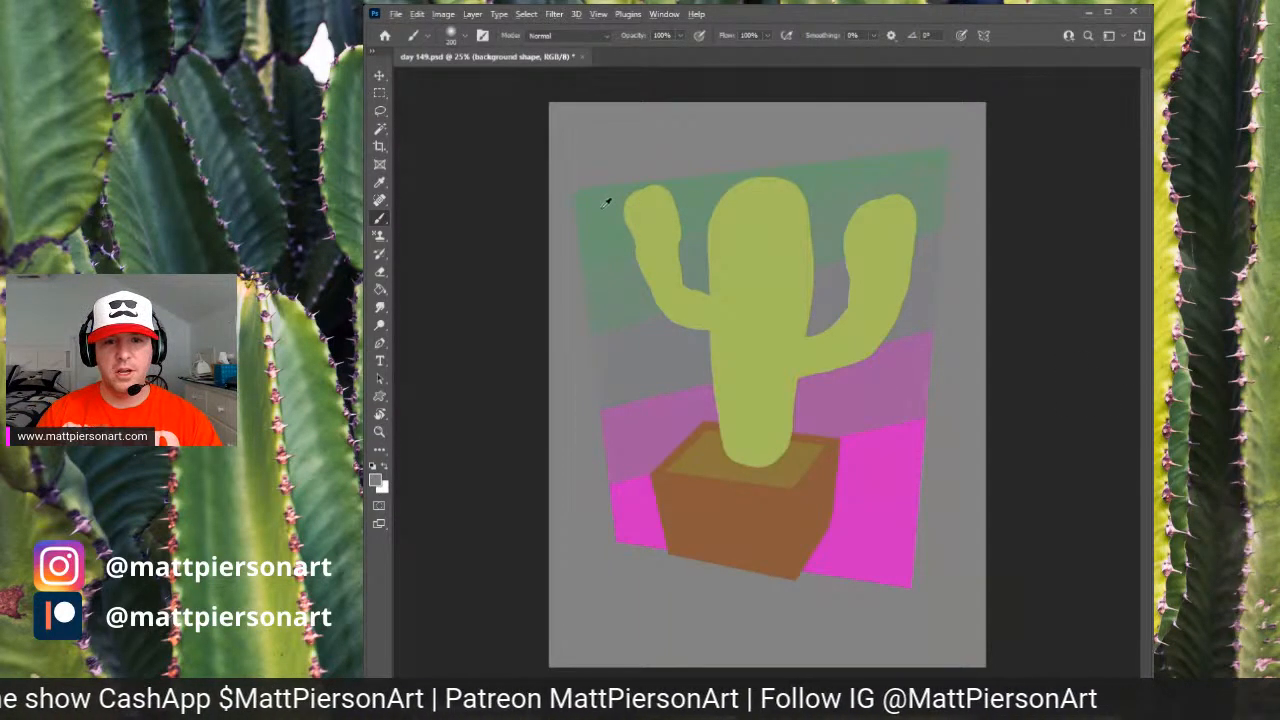
pyautogui.press(']')
pyautogui.press(']')
pyautogui.press(']')
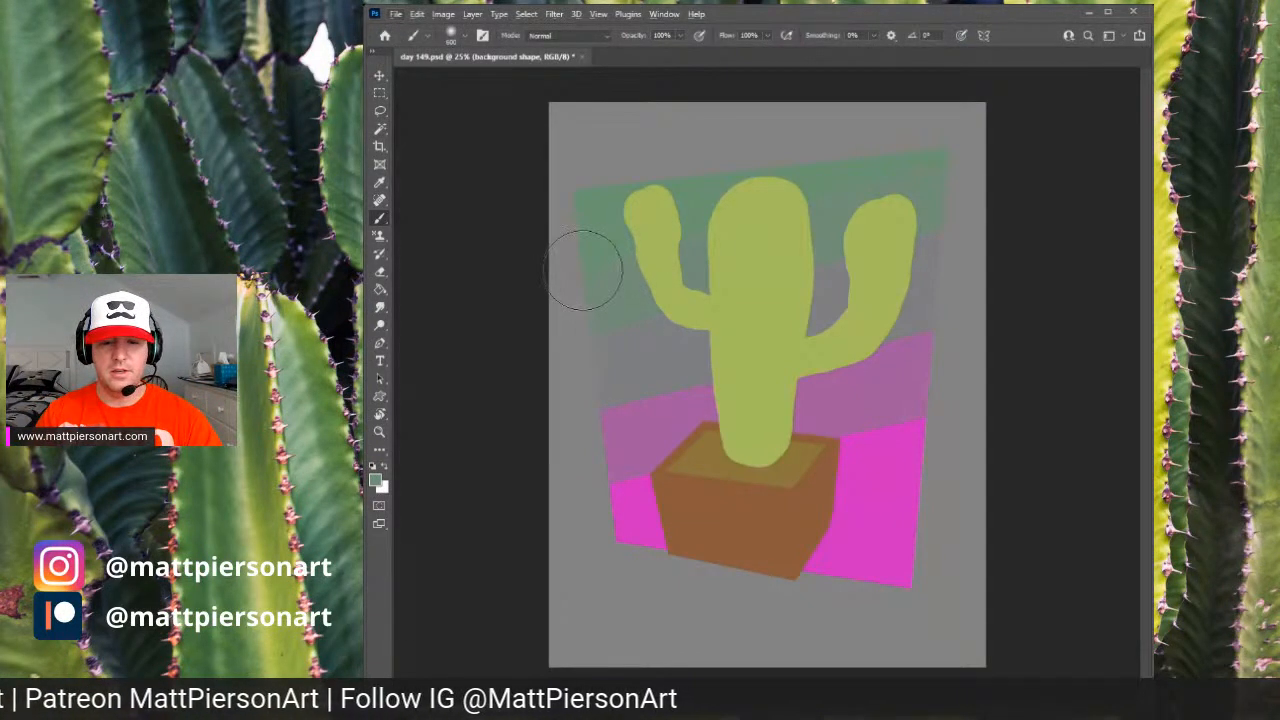
pyautogui.press('[')
pyautogui.press('[')
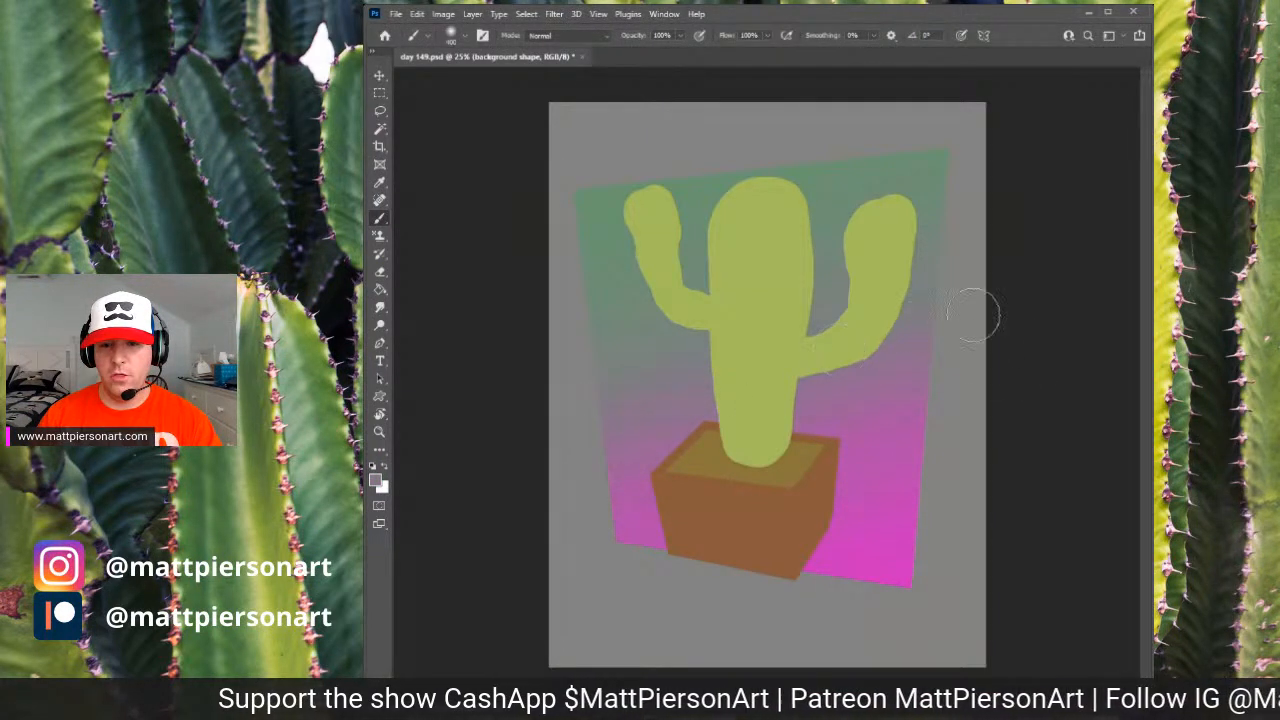
pyautogui.keyDown('alt'); pyautogui.click(613, 293); pyautogui.keyUp('alt')
pyautogui.keyDown('alt'); pyautogui.click(601, 271); pyautogui.keyUp('alt')
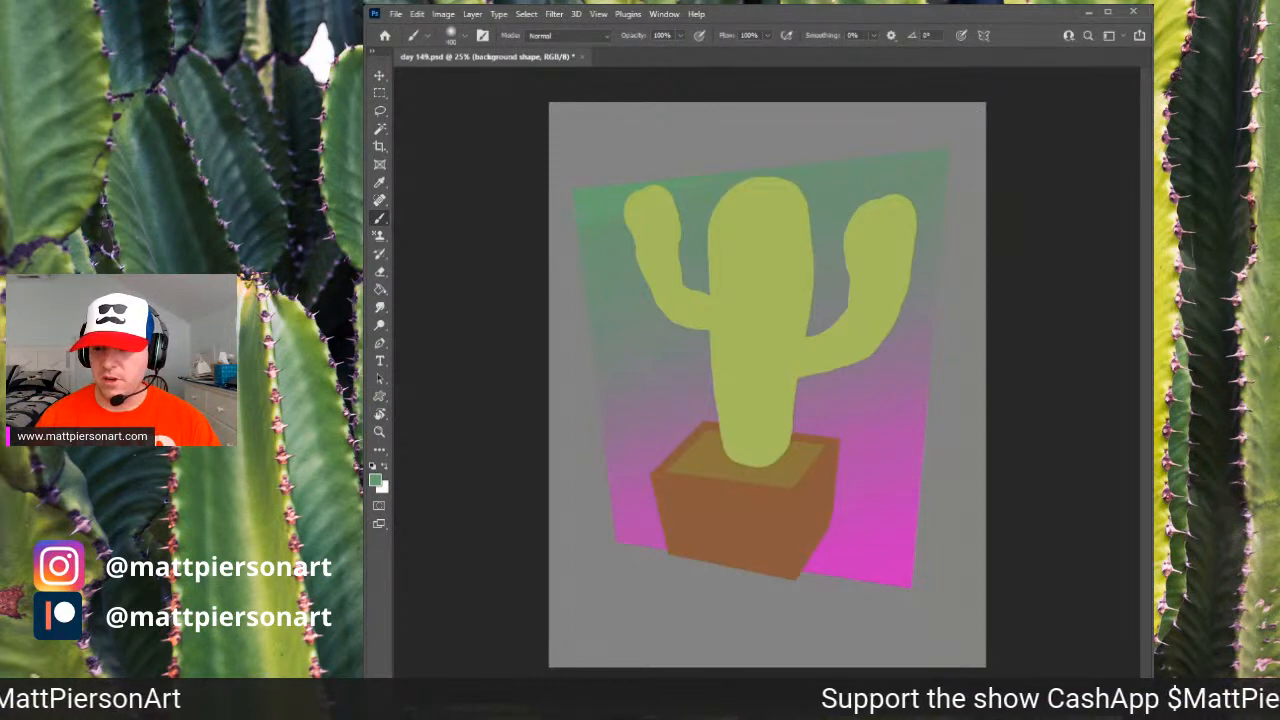
# - On the pot layer, shade the pot's right side face with a textured brush in sampled brown and a darker brown
pyautogui.hotkey('alt', '[')
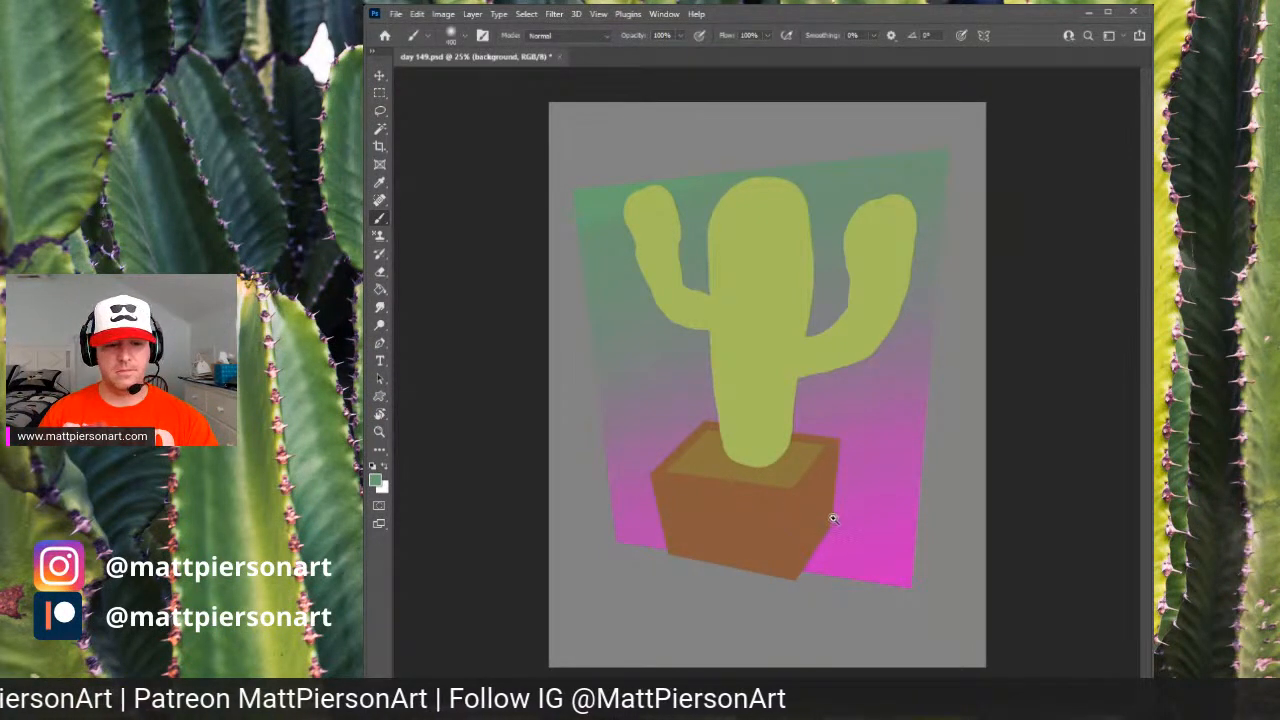
pyautogui.moveTo(837, 523); pyautogui.dragTo(866, 430)
pyautogui.hotkey('alt', ']')
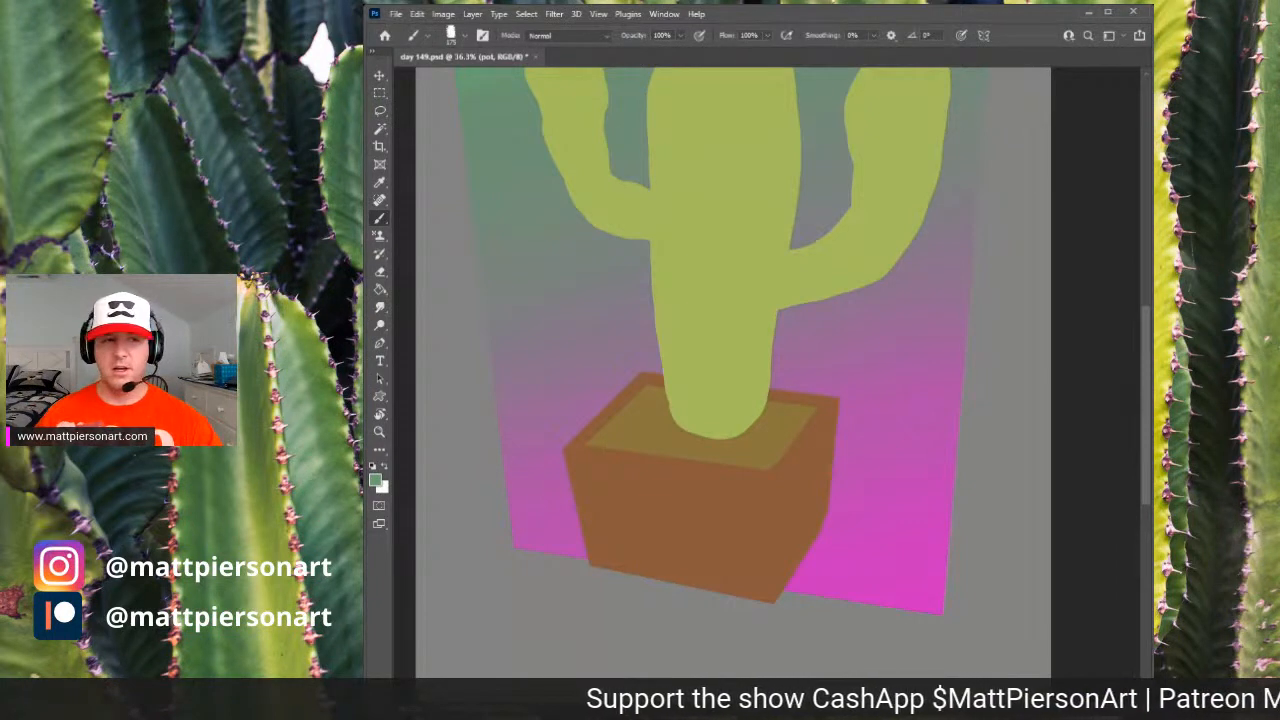
pyautogui.moveTo(674, 534)
pyautogui.mouseDown()
pyautogui.moveTo(742, 456)
pyautogui.moveTo(818, 505)
pyautogui.mouseUp()
pyautogui.hotkey('ctrl', 'z')
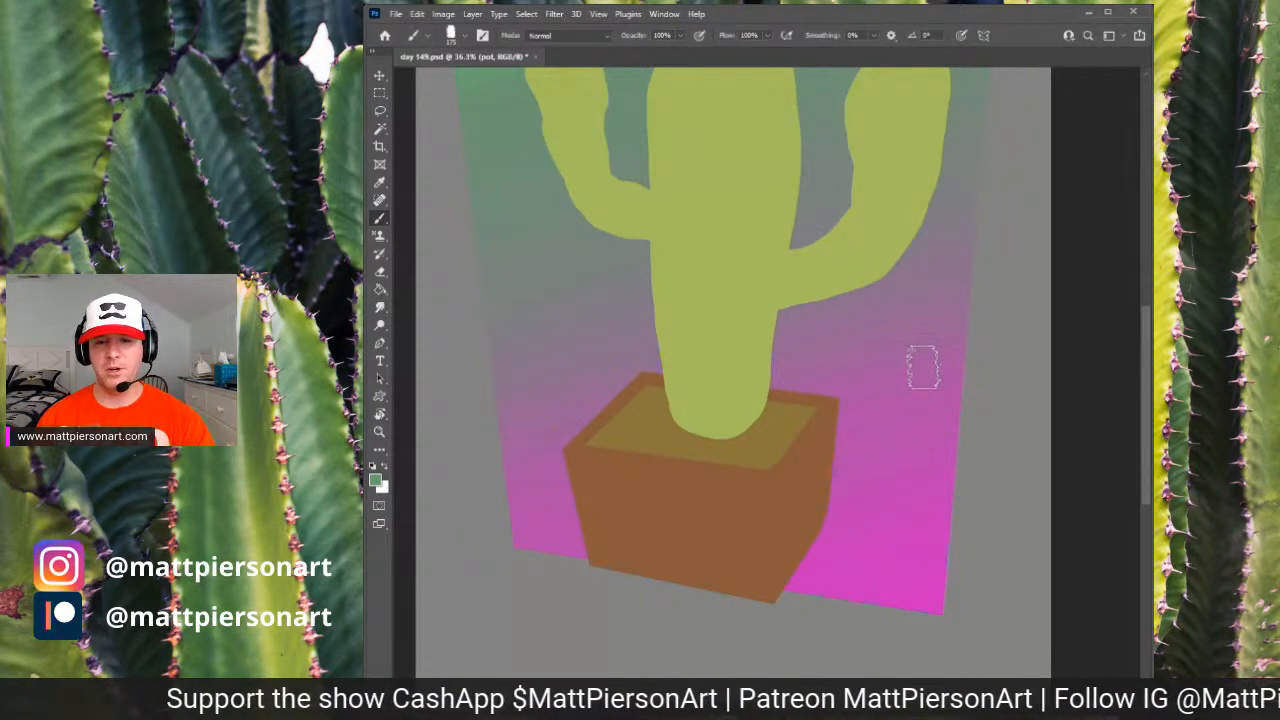
pyautogui.keyDown('alt'); pyautogui.click(796, 474); pyautogui.keyUp('alt')
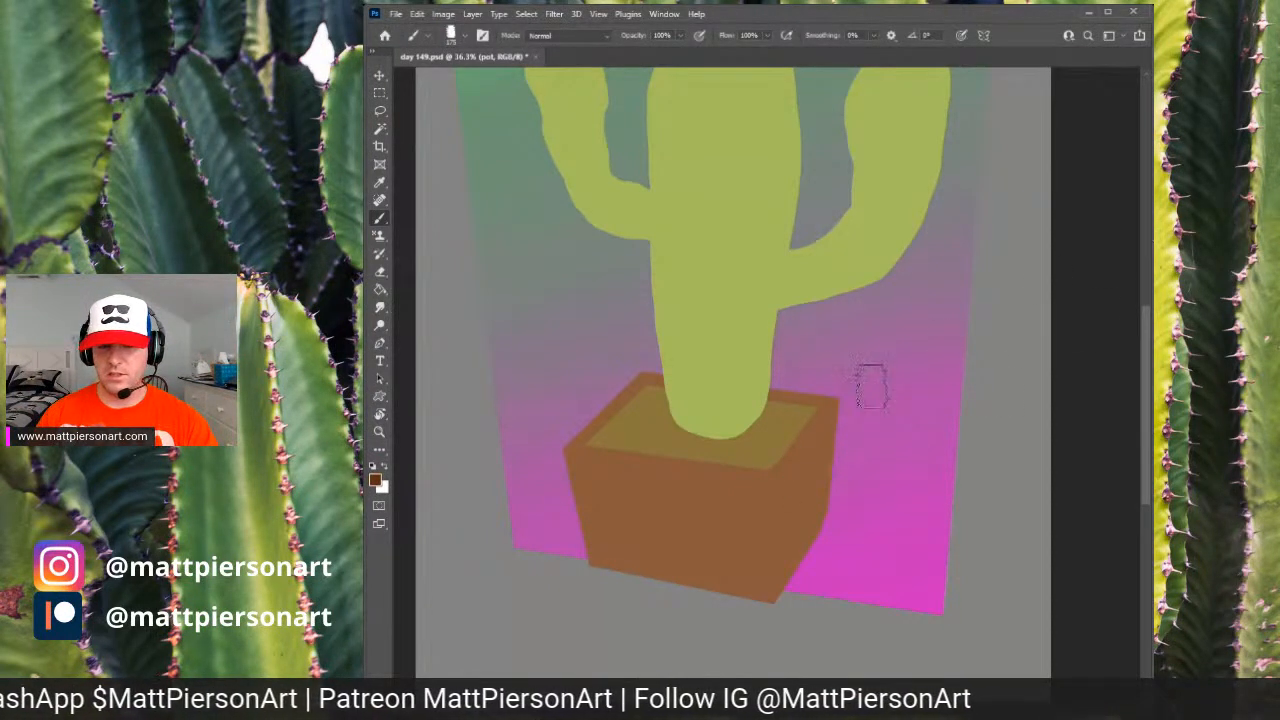
pyautogui.moveTo(777, 457); pyautogui.dragTo(772, 566)
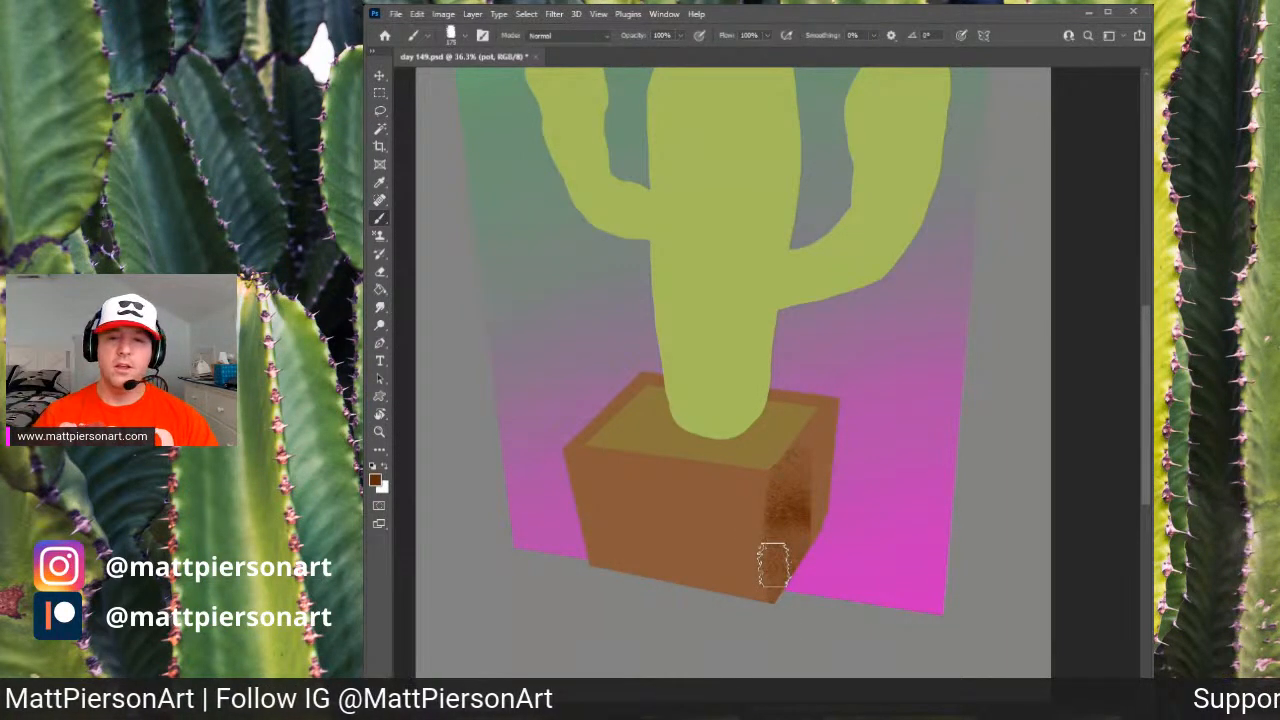
pyautogui.moveTo(786, 478)
pyautogui.mouseDown()
pyautogui.moveTo(791, 602)
pyautogui.moveTo(813, 426)
pyautogui.moveTo(797, 600)
pyautogui.mouseUp()
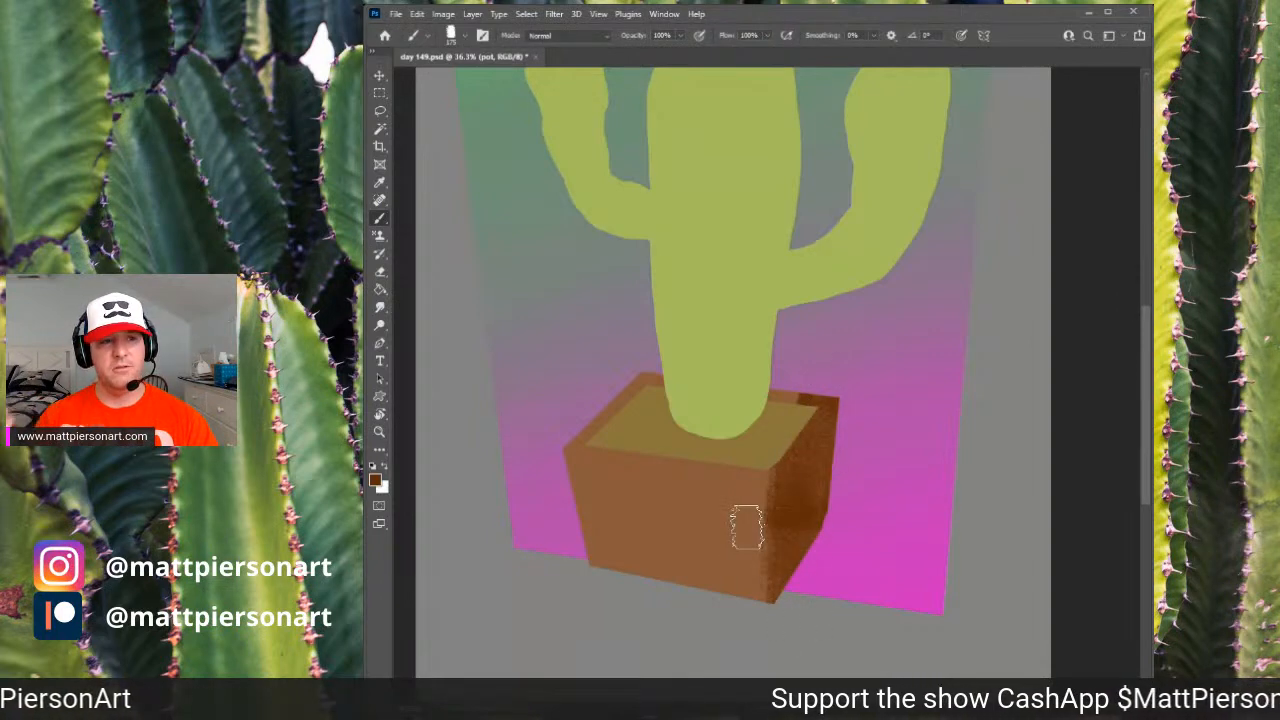
pyautogui.moveTo(771, 449); pyautogui.dragTo(767, 604)
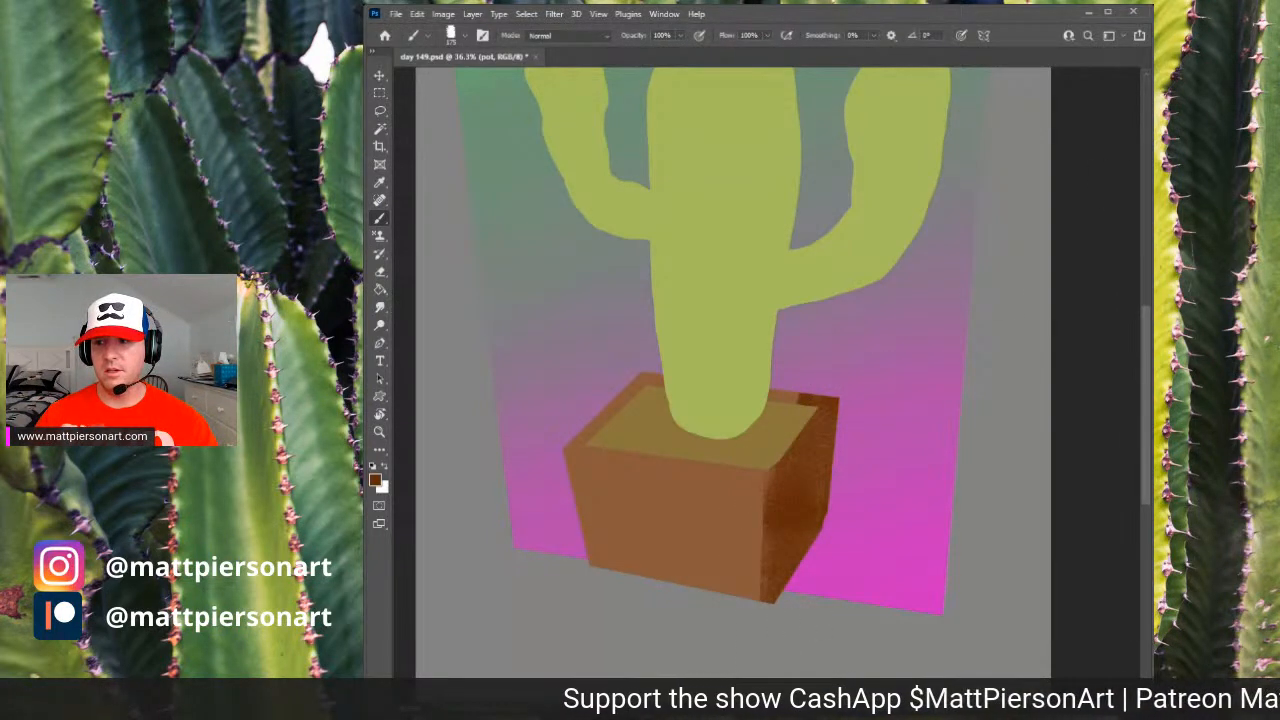
pyautogui.moveTo(862, 424)
pyautogui.mouseDown()
pyautogui.moveTo(812, 474)
pyautogui.moveTo(797, 536)
pyautogui.moveTo(780, 469)
pyautogui.moveTo(778, 614)
pyautogui.moveTo(796, 443)
pyautogui.moveTo(803, 567)
pyautogui.moveTo(827, 402)
pyautogui.moveTo(800, 587)
pyautogui.moveTo(788, 499)
pyautogui.moveTo(830, 479)
pyautogui.moveTo(803, 479)
pyautogui.moveTo(797, 578)
pyautogui.mouseUp()
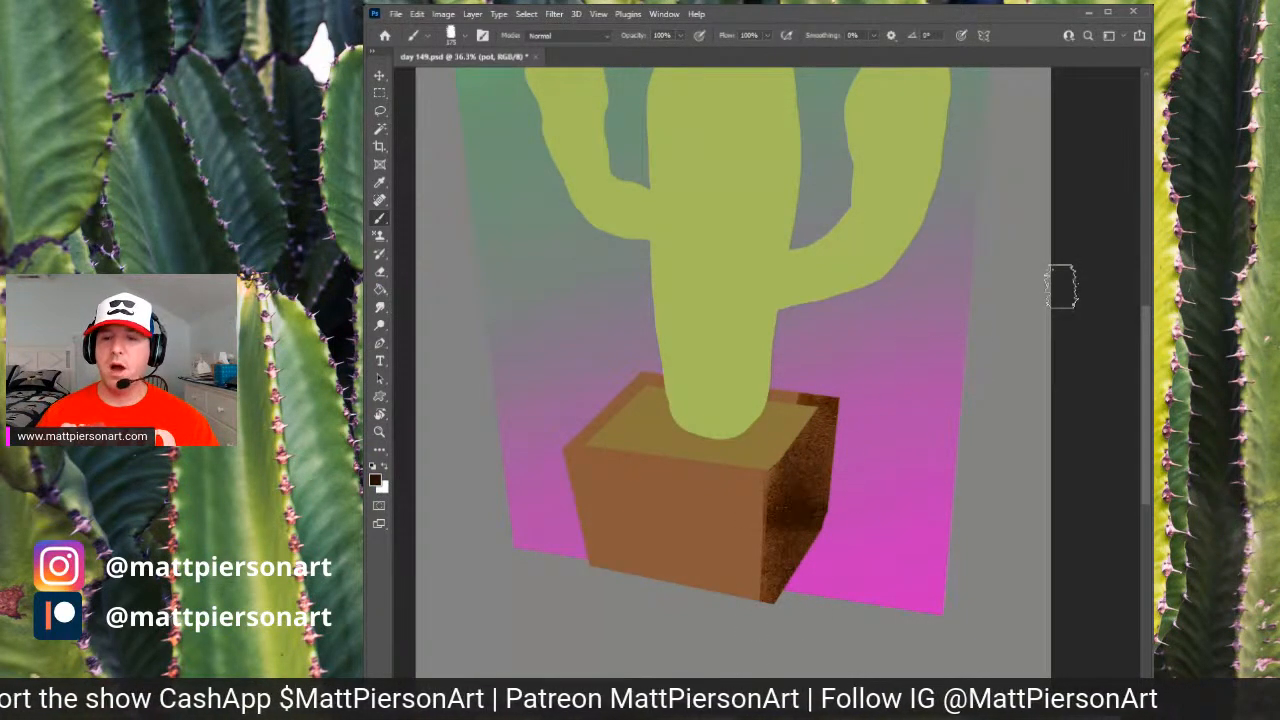
# - Paint lighter tan texture over the pot's front face, brightest near the front corner
pyautogui.keyDown('alt'); pyautogui.click(669, 514); pyautogui.keyUp('alt')
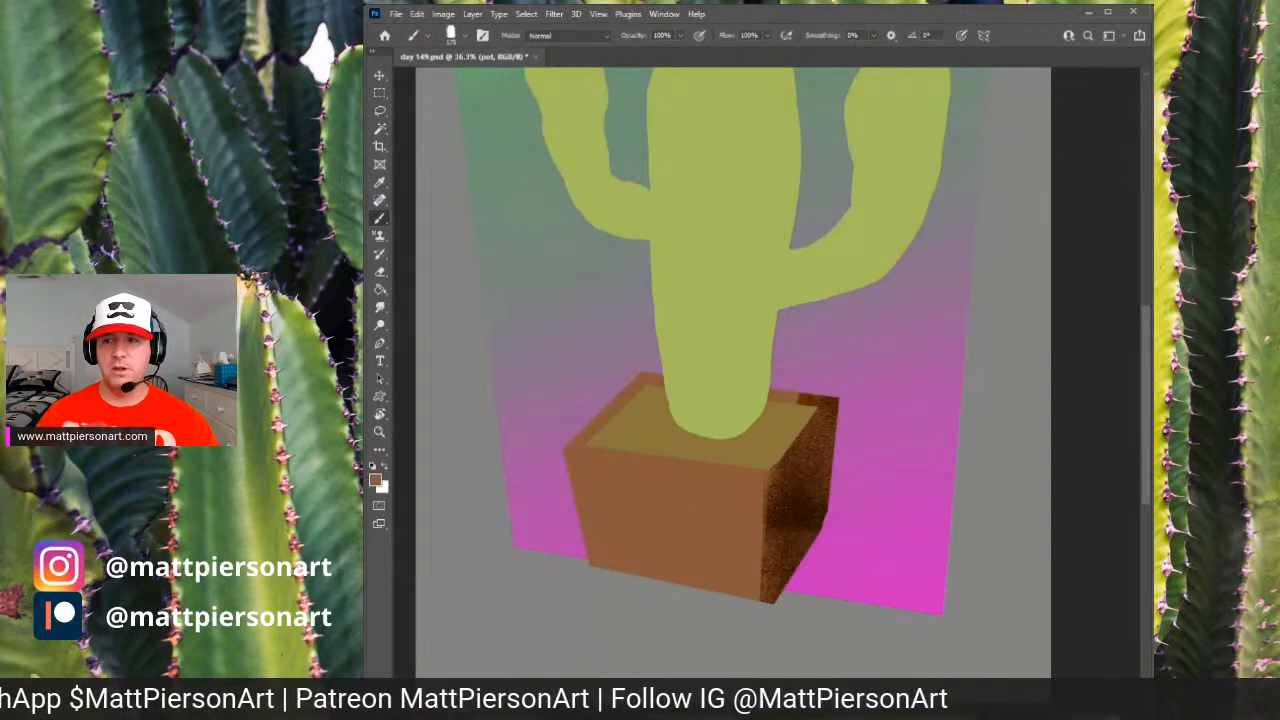
pyautogui.moveTo(579, 464)
pyautogui.mouseDown()
pyautogui.moveTo(593, 559)
pyautogui.moveTo(586, 454)
pyautogui.mouseUp()
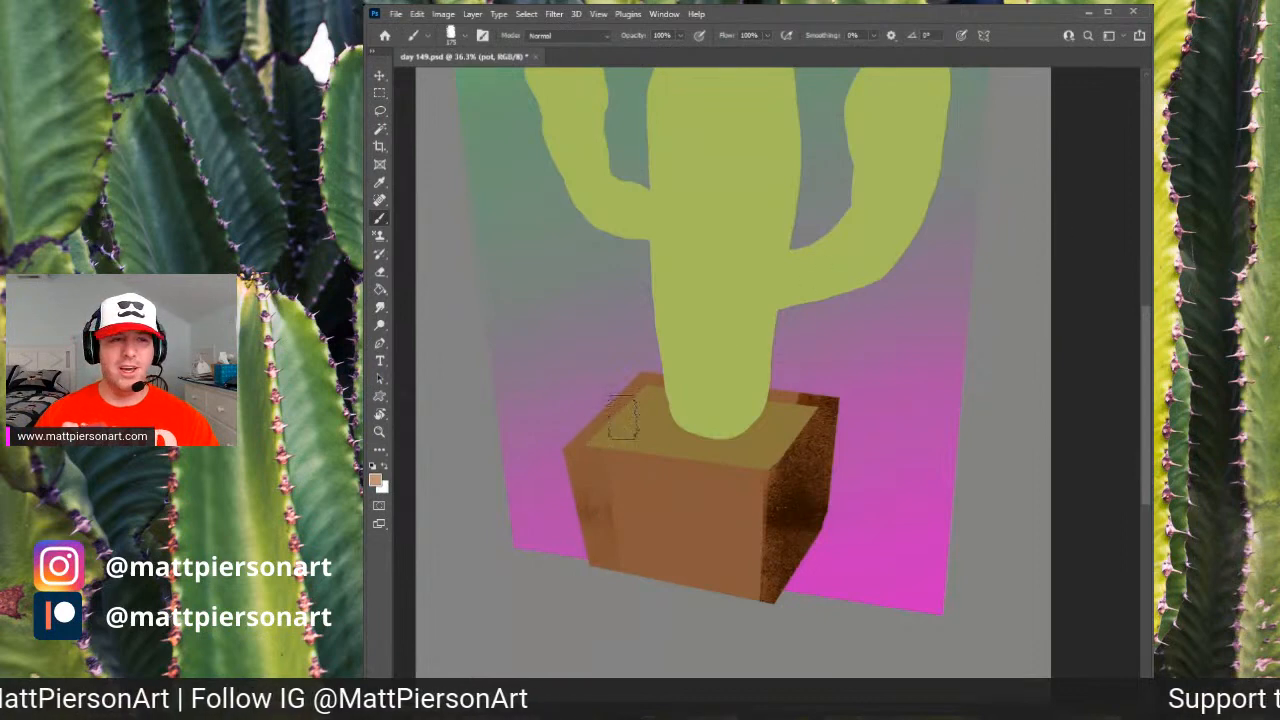
pyautogui.moveTo(620, 432)
pyautogui.mouseDown()
pyautogui.moveTo(595, 483)
pyautogui.moveTo(578, 447)
pyautogui.moveTo(599, 587)
pyautogui.moveTo(594, 457)
pyautogui.moveTo(630, 584)
pyautogui.moveTo(647, 586)
pyautogui.moveTo(673, 449)
pyautogui.moveTo(687, 585)
pyautogui.moveTo(691, 478)
pyautogui.moveTo(708, 605)
pyautogui.moveTo(723, 477)
pyautogui.moveTo(746, 632)
pyautogui.moveTo(752, 485)
pyautogui.moveTo(758, 618)
pyautogui.moveTo(746, 507)
pyautogui.moveTo(792, 510)
pyautogui.mouseUp()
# - Darken the pot's right side face along the front corner with sampled dark browns to sharpen the edge
pyautogui.keyDown('alt'); pyautogui.click(790, 513); pyautogui.keyUp('alt')
pyautogui.moveTo(780, 451); pyautogui.dragTo(790, 626)
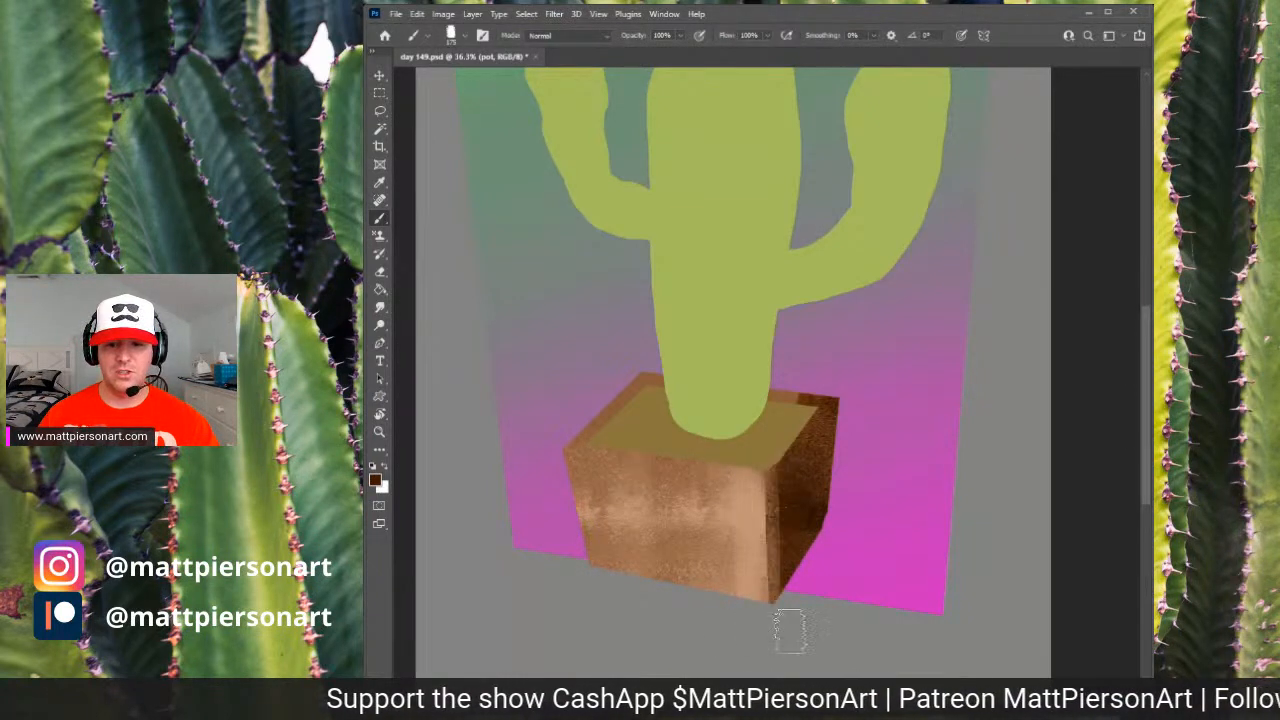
pyautogui.keyDown('alt'); pyautogui.click(789, 478); pyautogui.keyUp('alt')
pyautogui.moveTo(786, 491); pyautogui.dragTo(785, 580)
pyautogui.moveTo(785, 462); pyautogui.dragTo(787, 609)
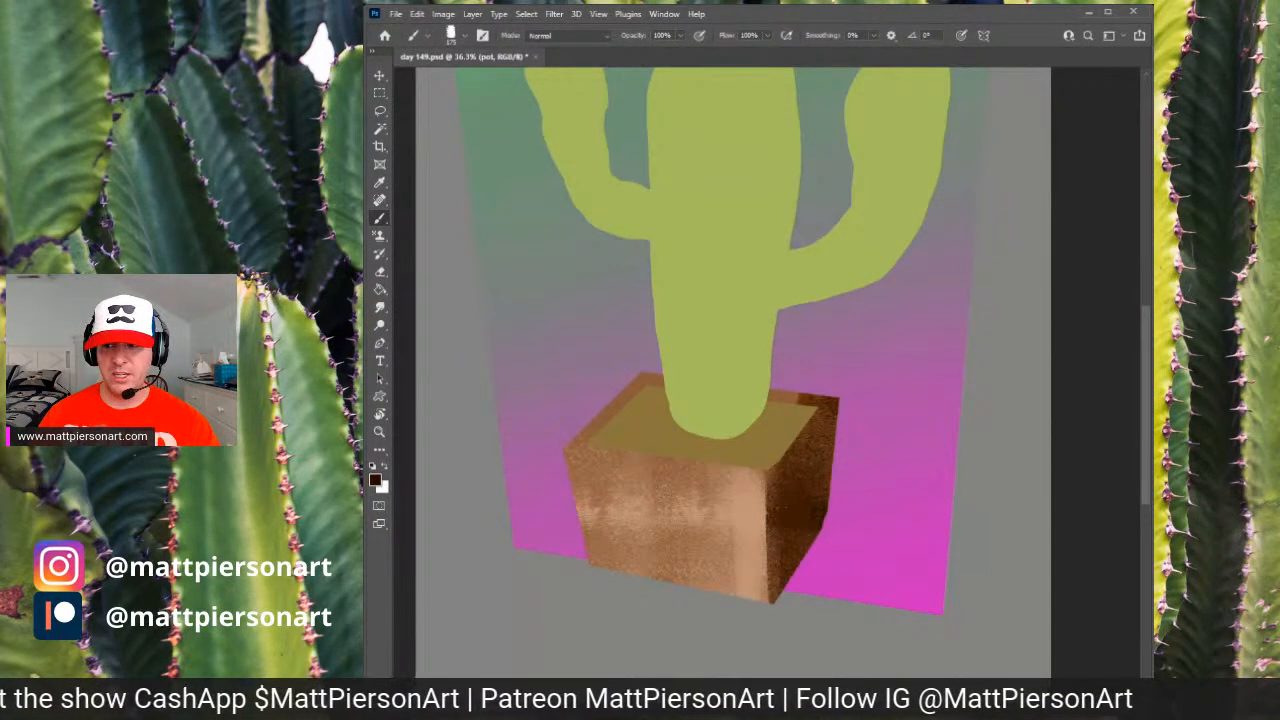
pyautogui.moveTo(797, 480)
pyautogui.mouseDown()
pyautogui.moveTo(785, 628)
pyautogui.moveTo(785, 469)
pyautogui.moveTo(787, 618)
pyautogui.moveTo(838, 468)
pyautogui.moveTo(812, 516)
pyautogui.moveTo(873, 409)
pyautogui.moveTo(819, 484)
pyautogui.moveTo(780, 470)
pyautogui.mouseUp()
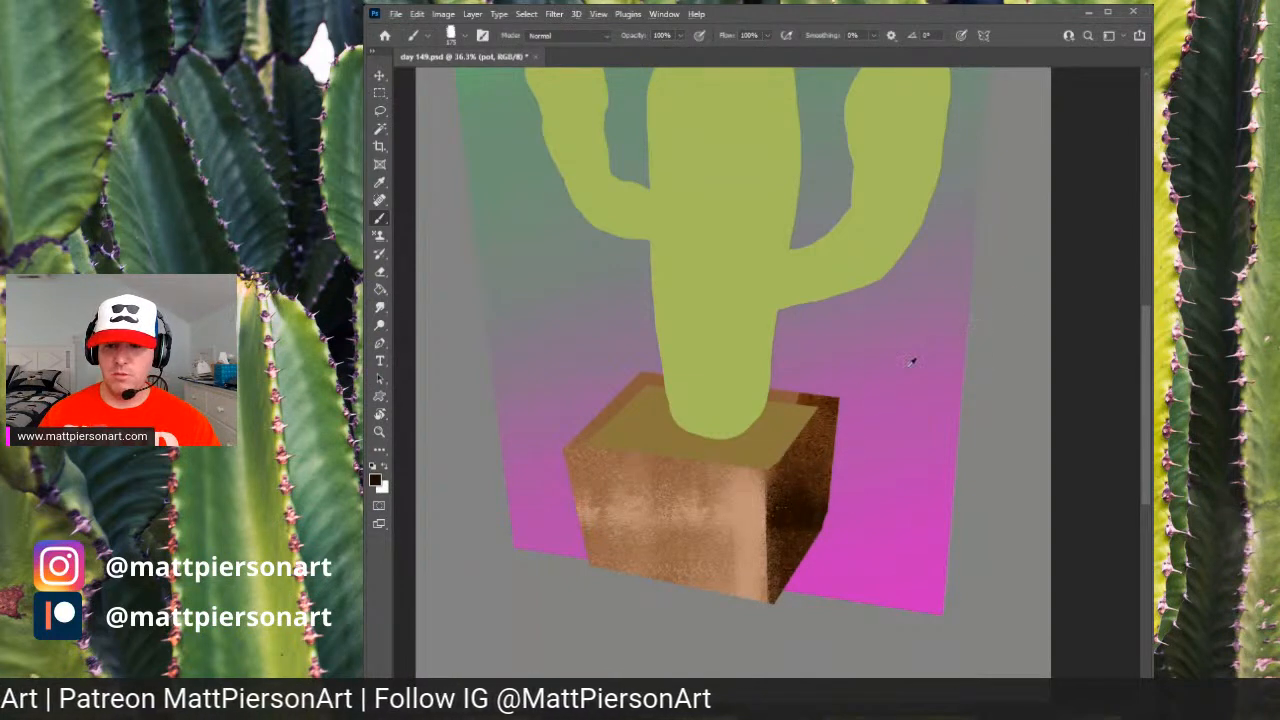
# - Warm the pot's front face with textured orange strokes and rework the side face with dark brown
pyautogui.keyDown('alt'); pyautogui.click(722, 510); pyautogui.keyUp('alt')
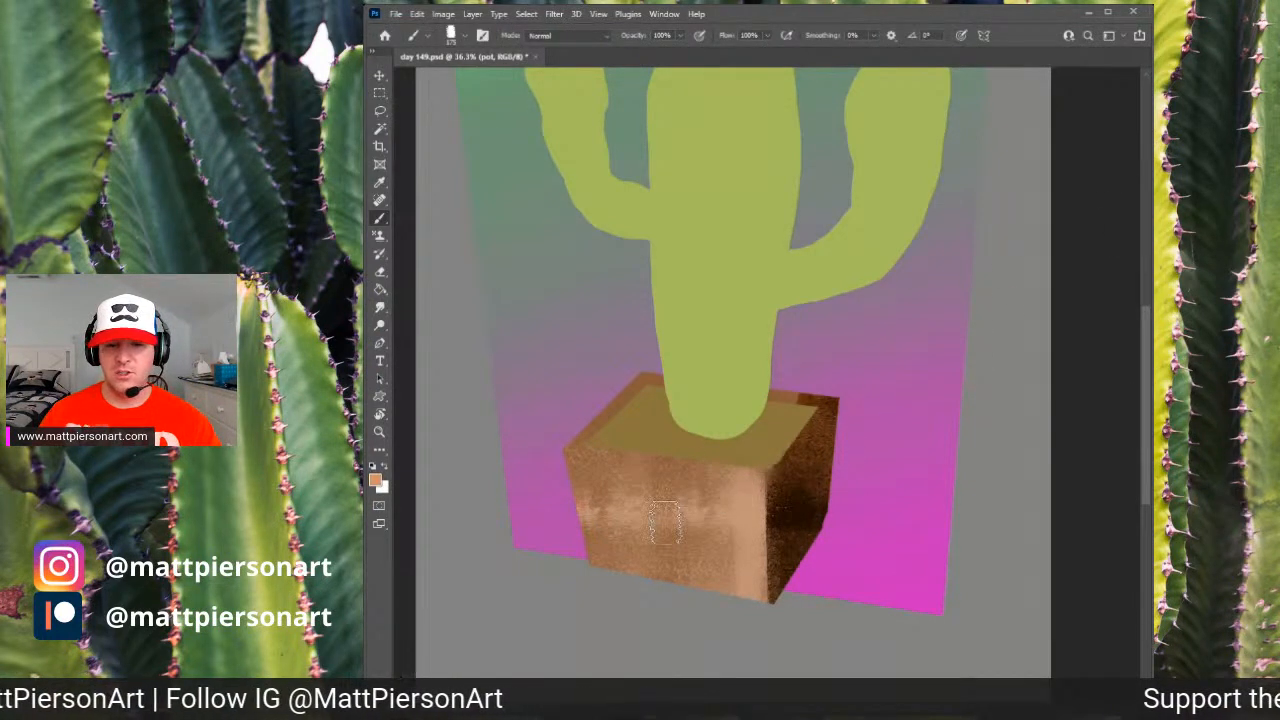
pyautogui.moveTo(668, 524)
pyautogui.mouseDown()
pyautogui.moveTo(615, 548)
pyautogui.moveTo(729, 572)
pyautogui.moveTo(605, 493)
pyautogui.moveTo(624, 474)
pyautogui.moveTo(701, 475)
pyautogui.moveTo(717, 590)
pyautogui.moveTo(699, 557)
pyautogui.moveTo(630, 540)
pyautogui.moveTo(582, 496)
pyautogui.moveTo(604, 523)
pyautogui.moveTo(635, 529)
pyautogui.moveTo(655, 502)
pyautogui.moveTo(724, 609)
pyautogui.moveTo(758, 550)
pyautogui.mouseUp()
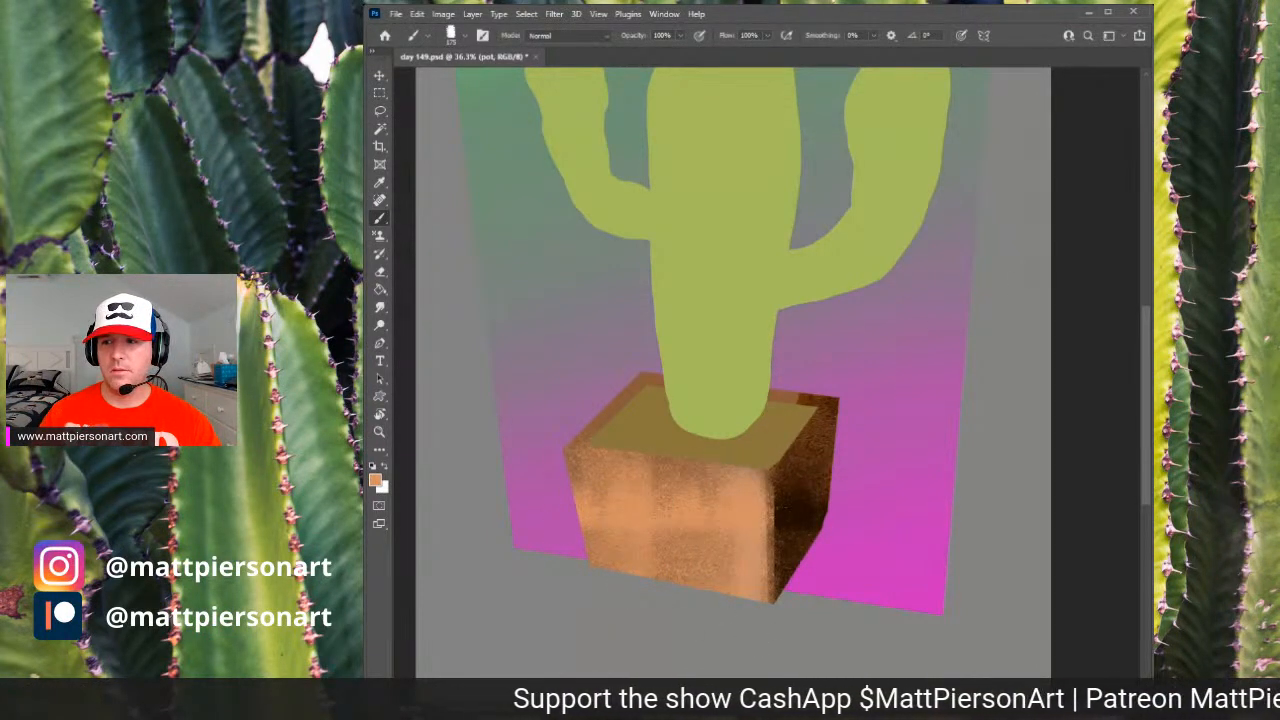
pyautogui.moveTo(655, 472)
pyautogui.mouseDown()
pyautogui.moveTo(589, 438)
pyautogui.moveTo(596, 556)
pyautogui.moveTo(712, 540)
pyautogui.moveTo(619, 517)
pyautogui.moveTo(633, 540)
pyautogui.moveTo(694, 561)
pyautogui.moveTo(701, 520)
pyautogui.moveTo(715, 563)
pyautogui.moveTo(636, 571)
pyautogui.moveTo(738, 595)
pyautogui.moveTo(671, 472)
pyautogui.moveTo(804, 418)
pyautogui.moveTo(790, 518)
pyautogui.moveTo(815, 463)
pyautogui.moveTo(769, 571)
pyautogui.mouseUp()
pyautogui.keyDown('alt'); pyautogui.click(780, 493); pyautogui.keyUp('alt')
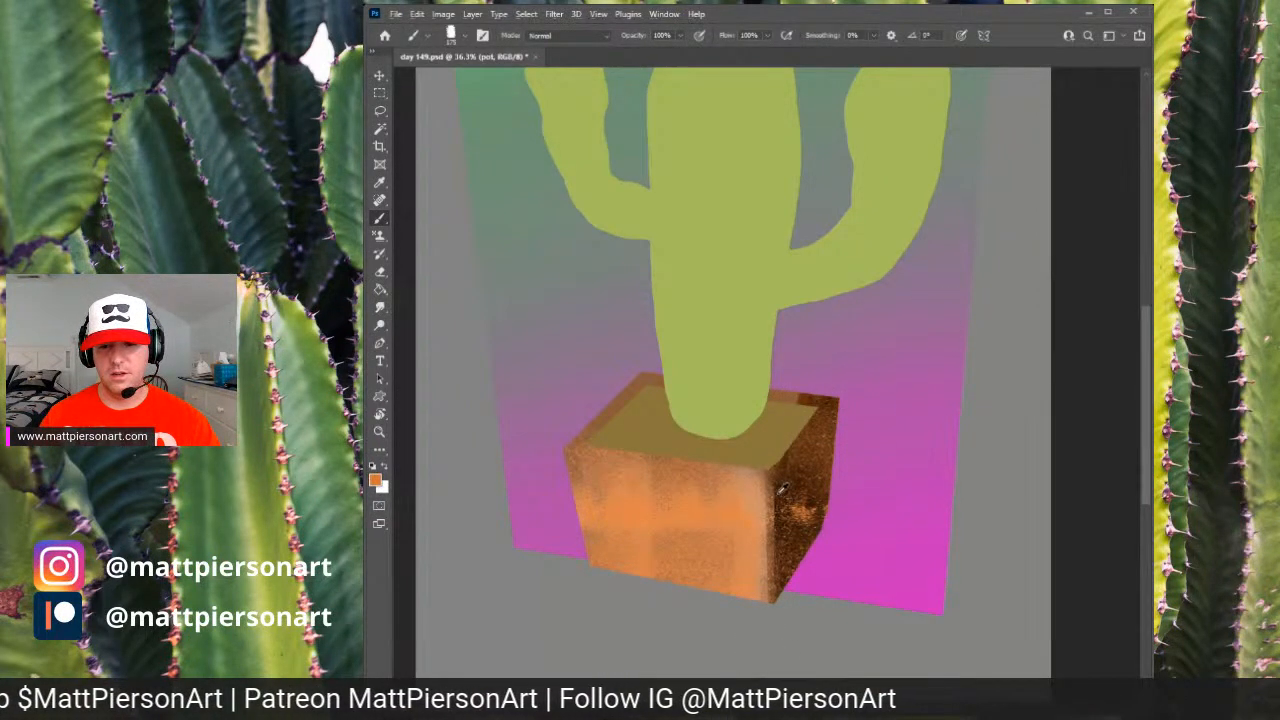
pyautogui.moveTo(790, 505)
pyautogui.mouseDown()
pyautogui.moveTo(780, 620)
pyautogui.moveTo(779, 482)
pyautogui.moveTo(781, 573)
pyautogui.moveTo(796, 480)
pyautogui.moveTo(801, 557)
pyautogui.mouseUp()
# - Dab small dark brown speckles onto the middle of the pot's front face with a reduced brush
pyautogui.keyDown('alt'); pyautogui.click(810, 495); pyautogui.keyUp('alt')
pyautogui.press('[')
pyautogui.press('[')
pyautogui.press('[')
pyautogui.press('[')
pyautogui.press('[')
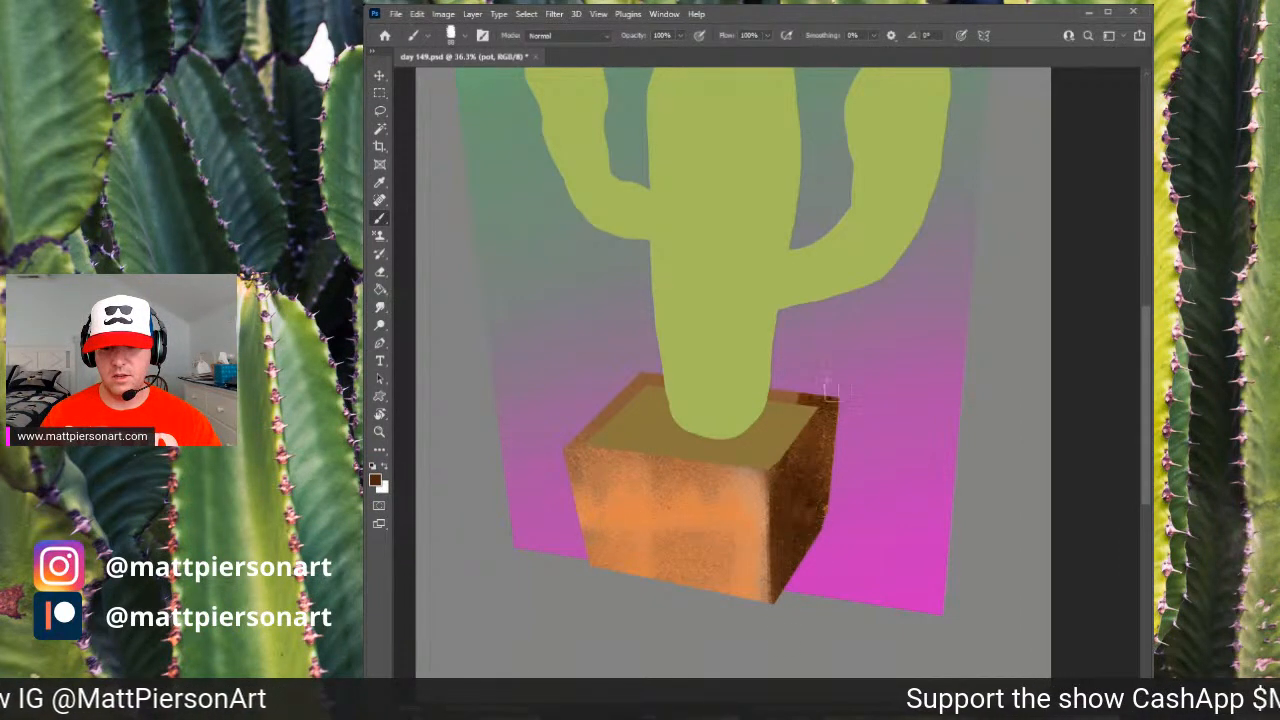
pyautogui.click(700, 514)
pyautogui.click(640, 508)
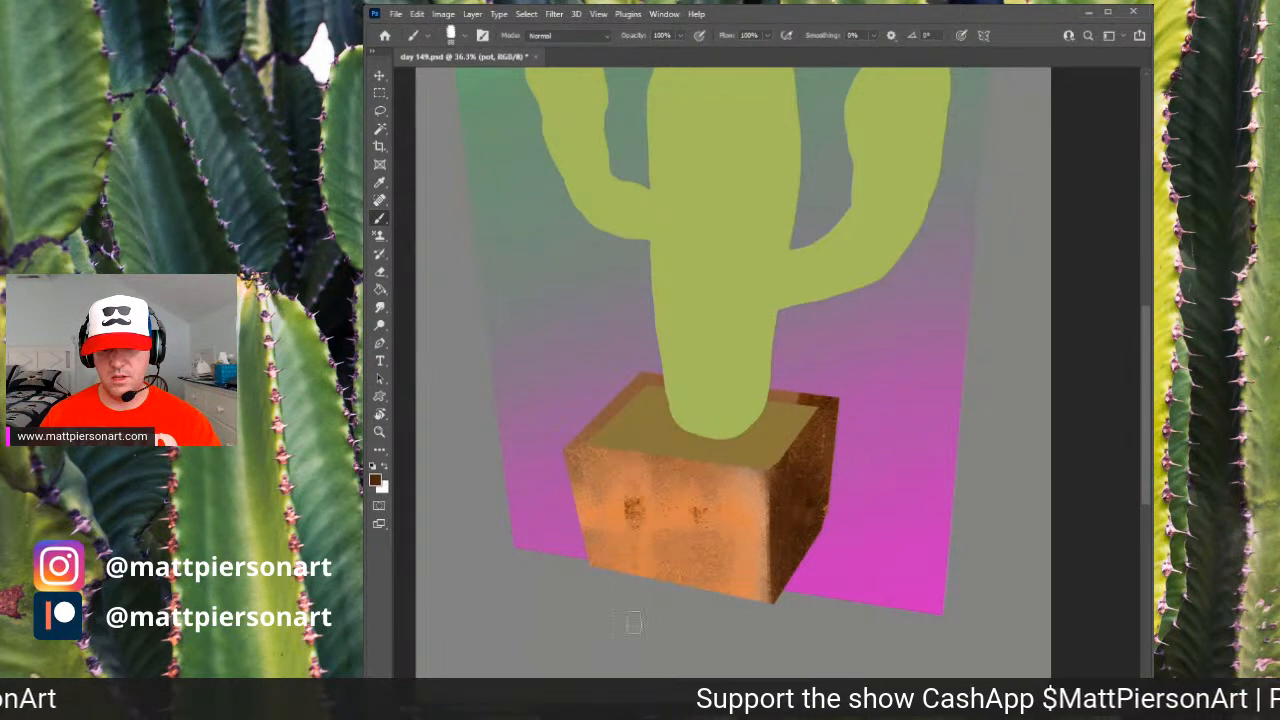
pyautogui.click(622, 510)
pyautogui.click(662, 509)
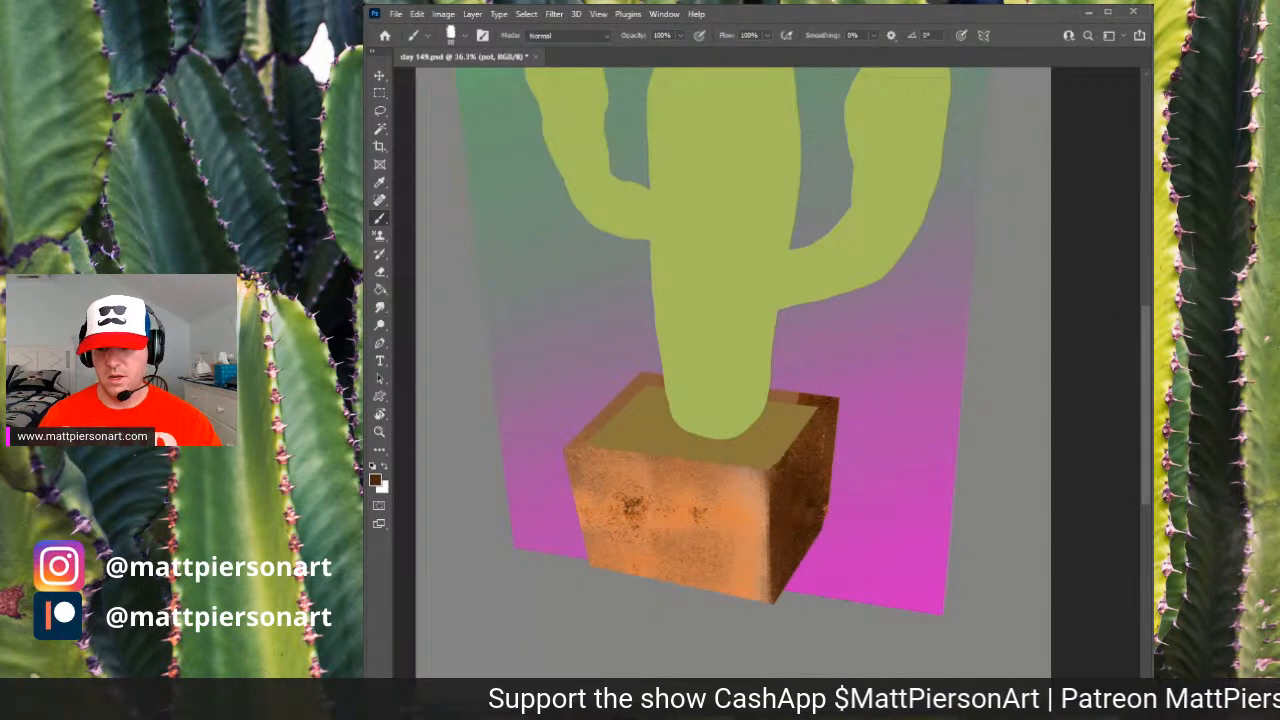
# - Create a new layer and paint the pot's back and left rim edges dark brown with straight strokes
pyautogui.hotkey('ctrl', 'alt', 'shift', 'n')
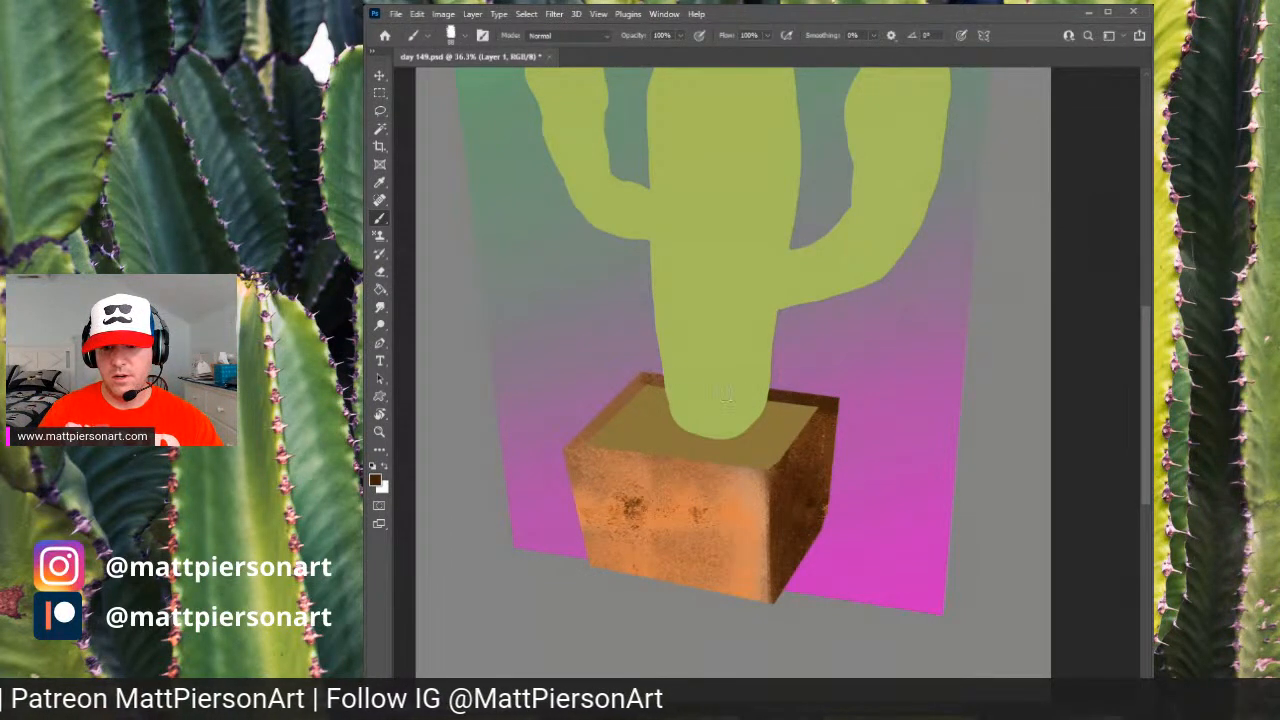
pyautogui.click(642, 380)
pyautogui.keyDown('shift'); pyautogui.click(561, 451); pyautogui.keyUp('shift')
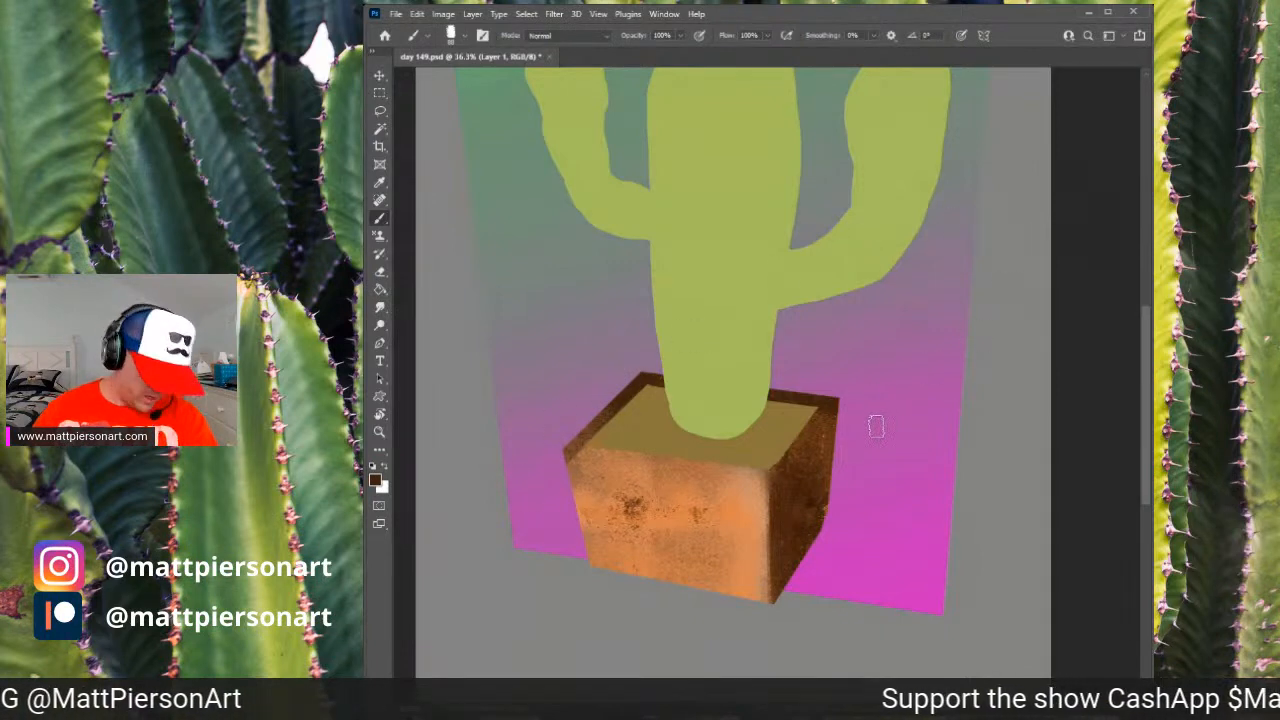
pyautogui.press('r')
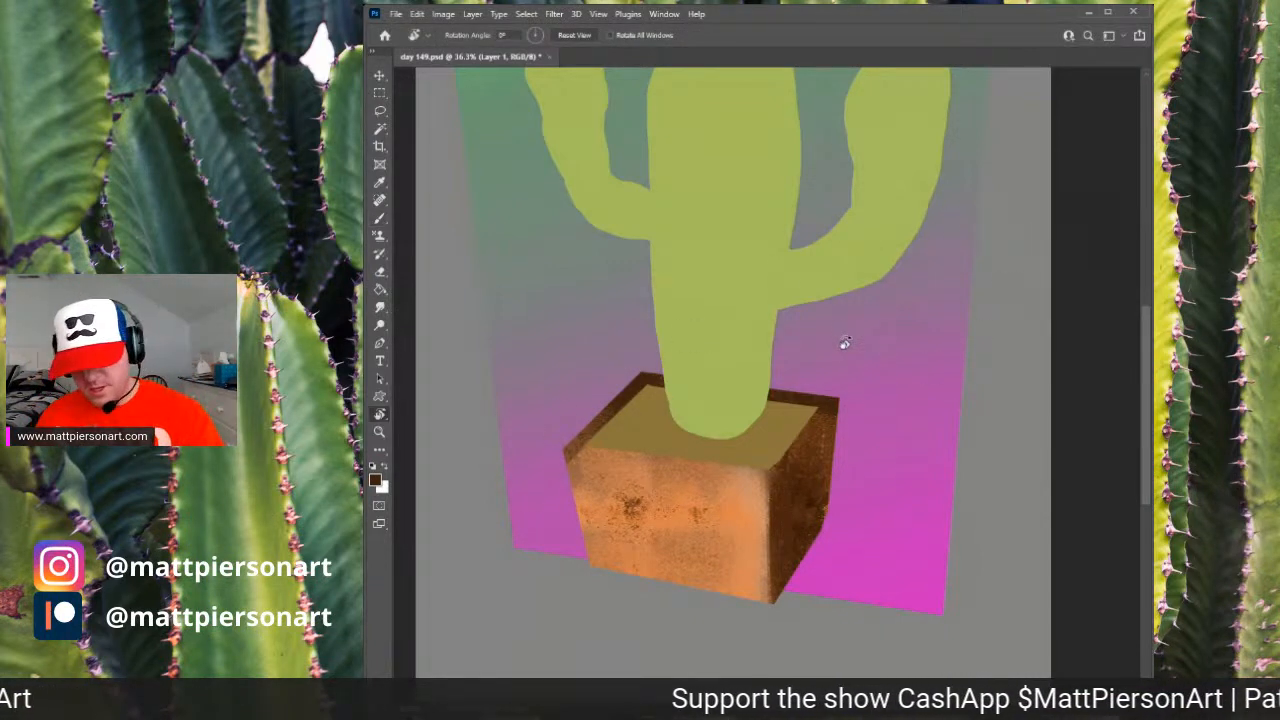
# - Dab textured green weathering patches onto the pot's front face, lower edge and outer side edge
pyautogui.press('e')
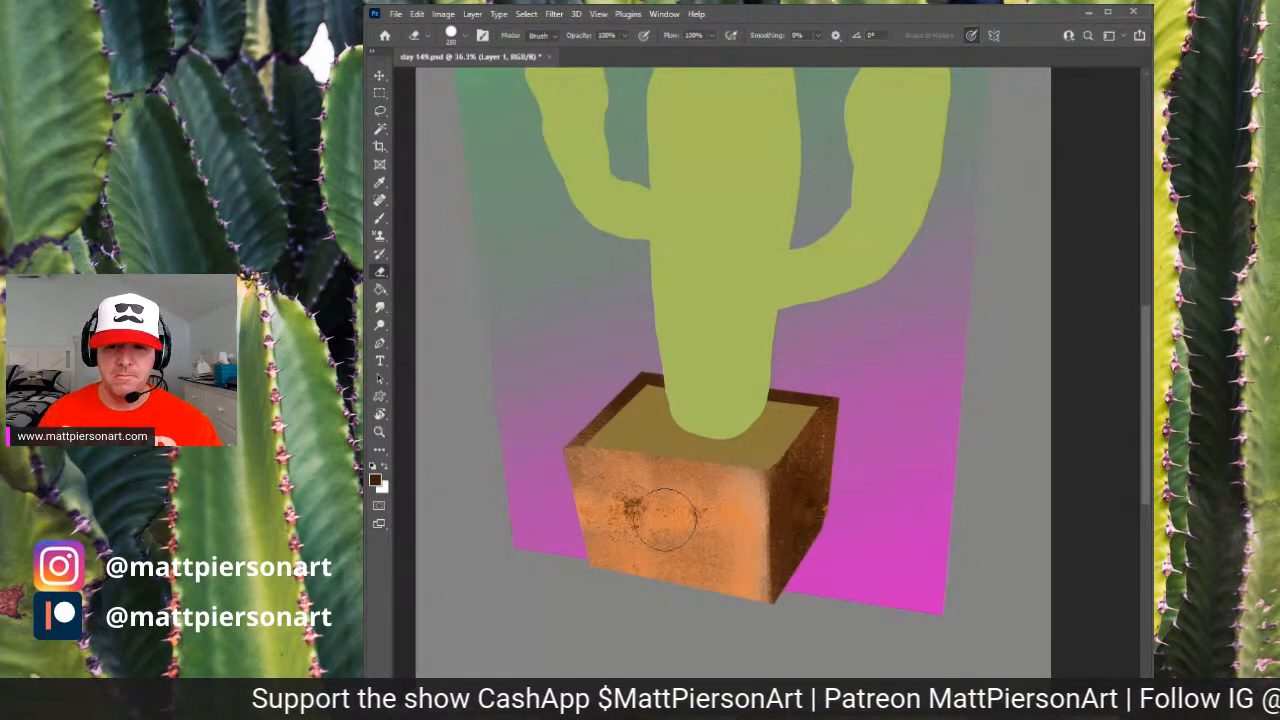
pyautogui.moveTo(668, 518)
pyautogui.mouseDown()
pyautogui.moveTo(677, 528)
pyautogui.moveTo(684, 516)
pyautogui.mouseUp()
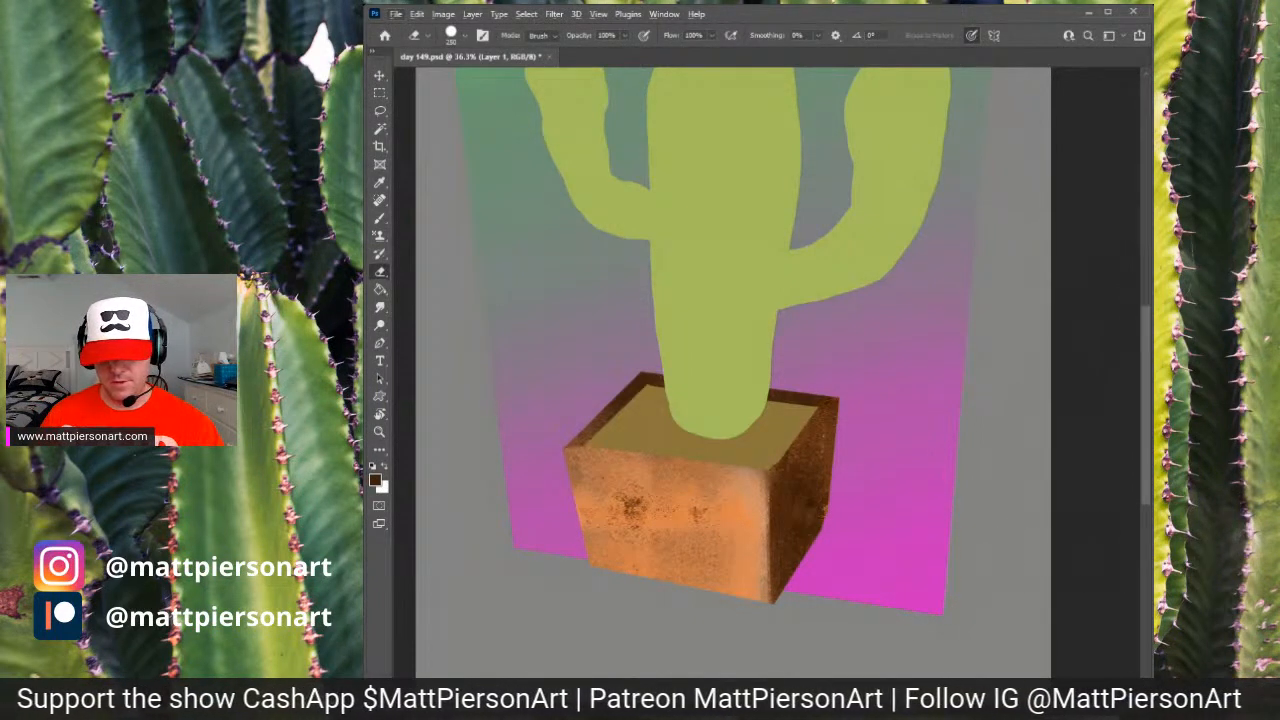
pyautogui.press('b')
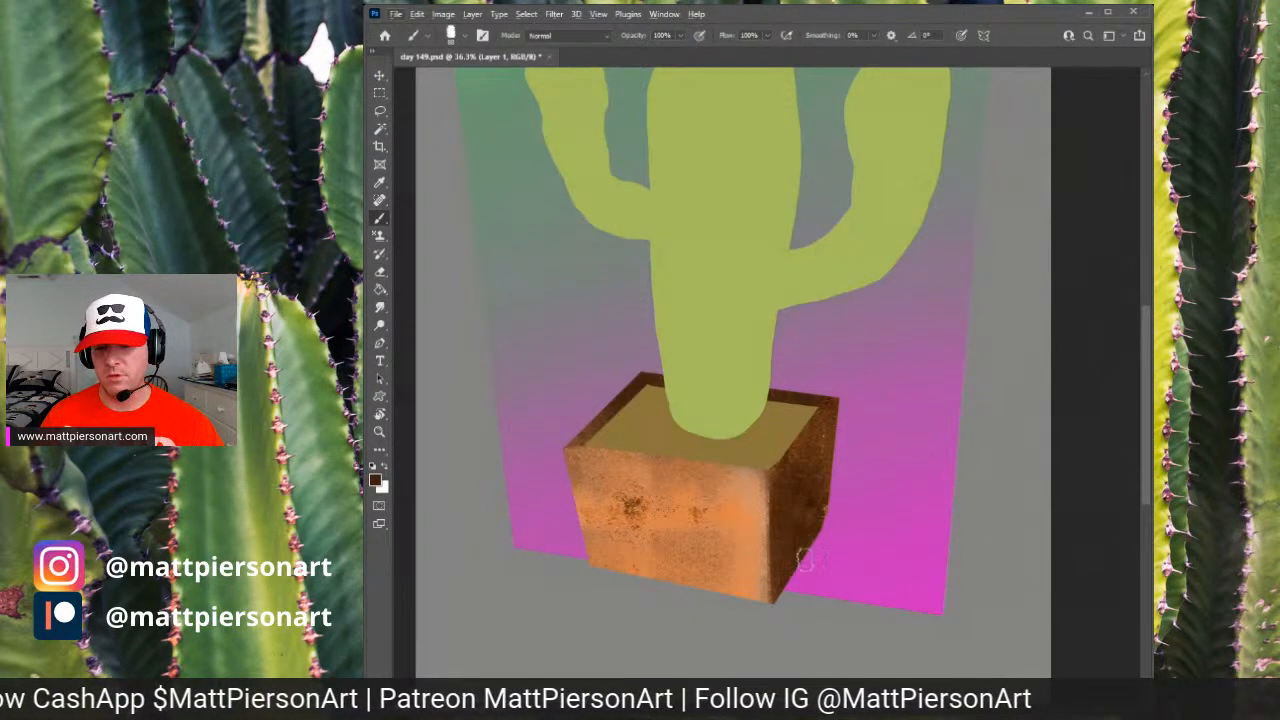
pyautogui.keyDown('alt'); pyautogui.click(895, 570); pyautogui.keyUp('alt')
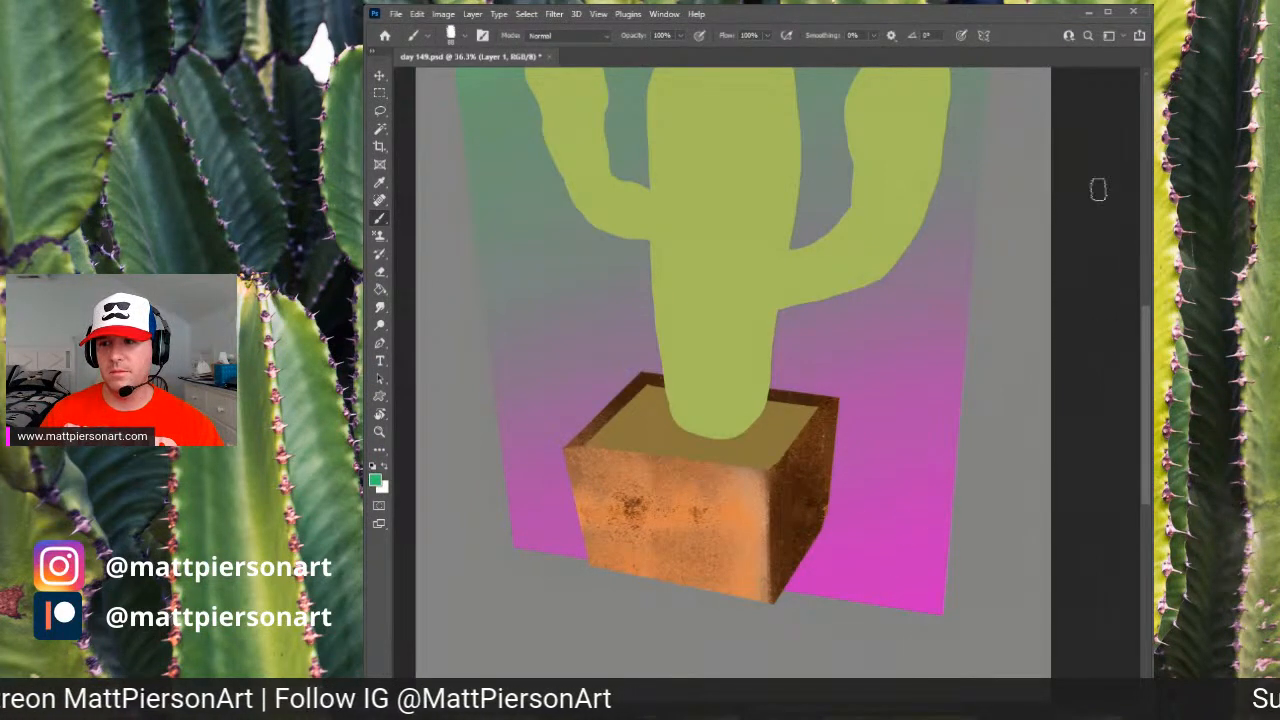
pyautogui.moveTo(612, 520)
pyautogui.mouseDown()
pyautogui.moveTo(614, 556)
pyautogui.moveTo(616, 476)
pyautogui.moveTo(634, 609)
pyautogui.moveTo(643, 581)
pyautogui.moveTo(685, 570)
pyautogui.moveTo(721, 622)
pyautogui.mouseUp()
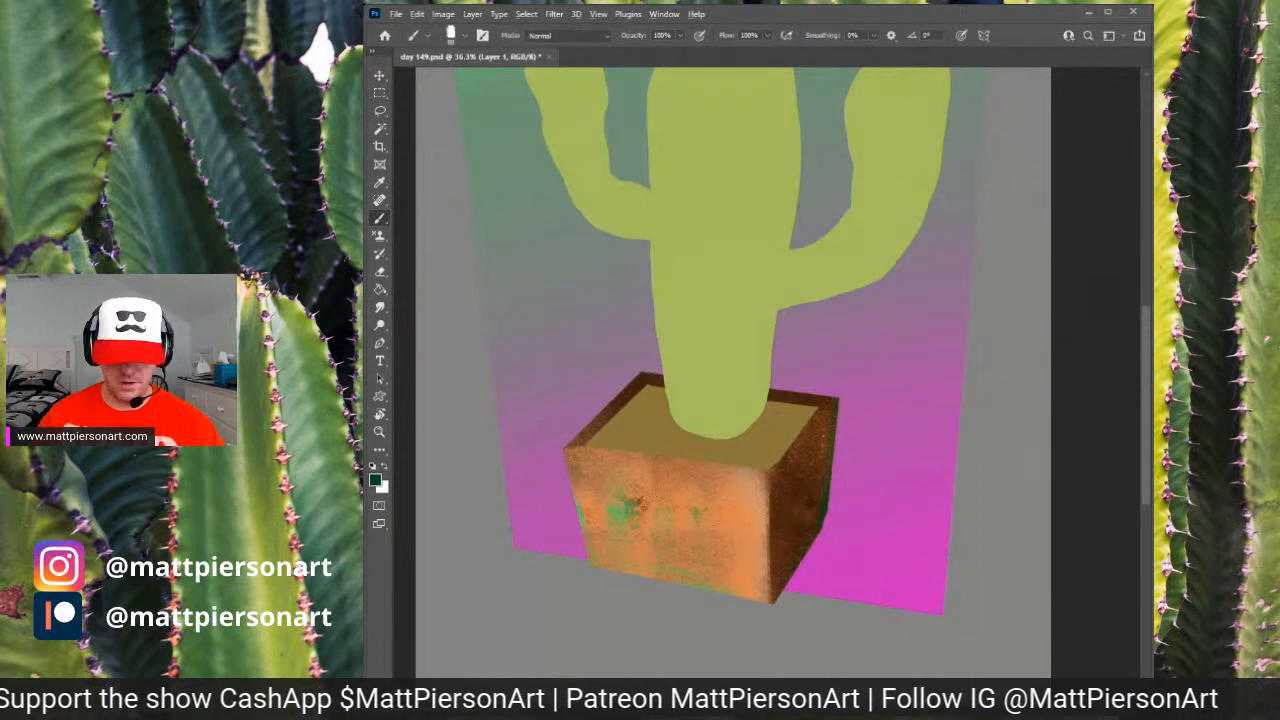
# - Create a new layer and paint light peach highlights along the pot rim's left, back and right edges
pyautogui.hotkey('ctrl', 'shift', 'alt', 'n')
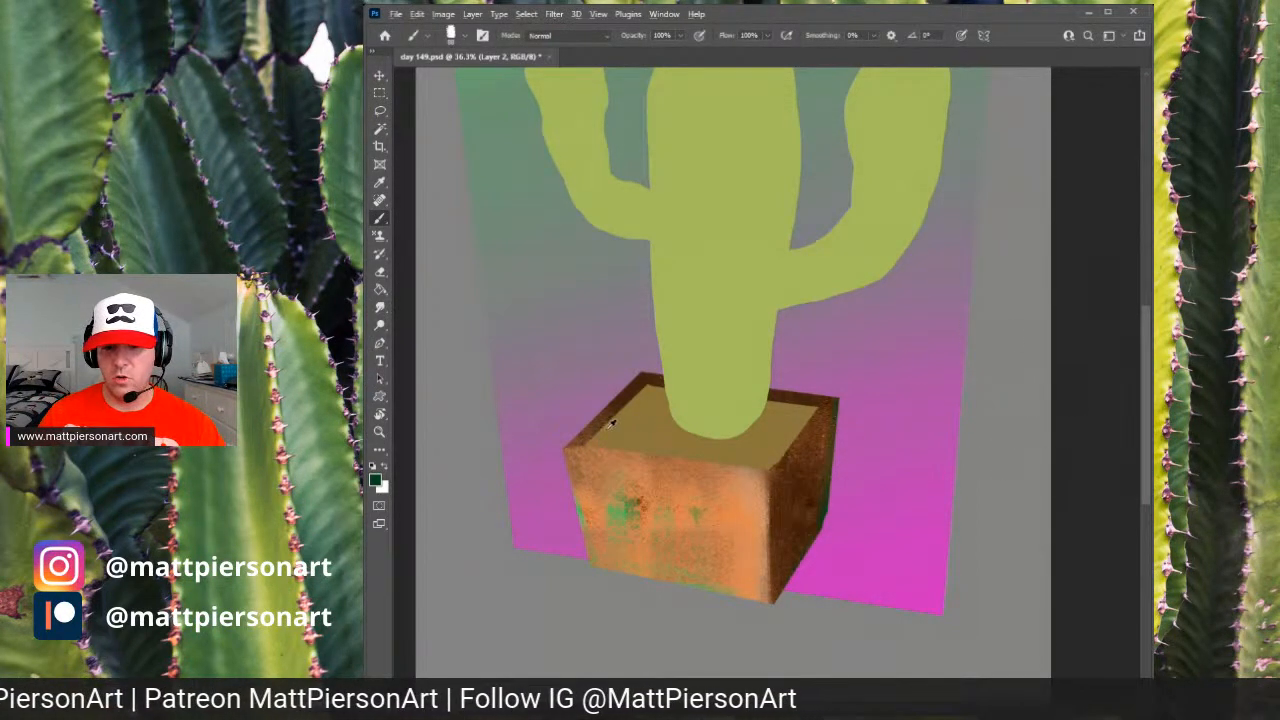
pyautogui.keyDown('alt'); pyautogui.click(941, 265); pyautogui.keyUp('alt')
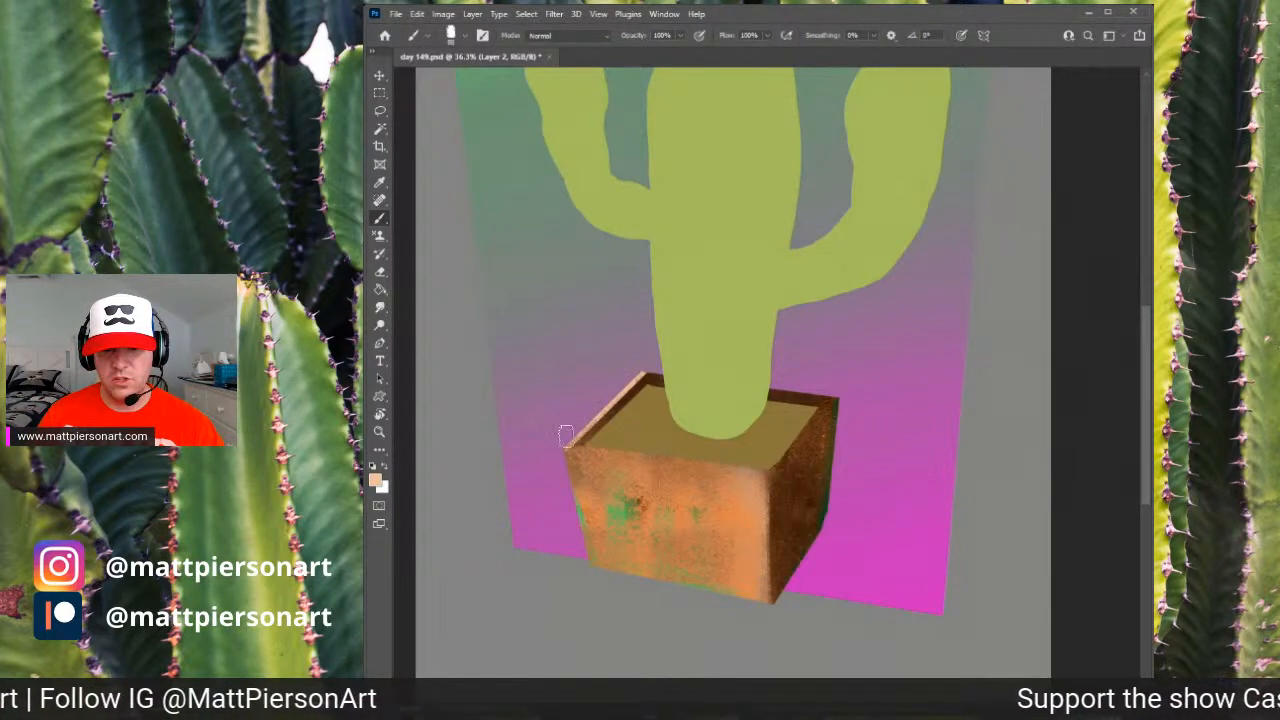
pyautogui.moveTo(642, 373)
pyautogui.mouseDown()
pyautogui.moveTo(716, 388)
pyautogui.moveTo(841, 393)
pyautogui.mouseUp()
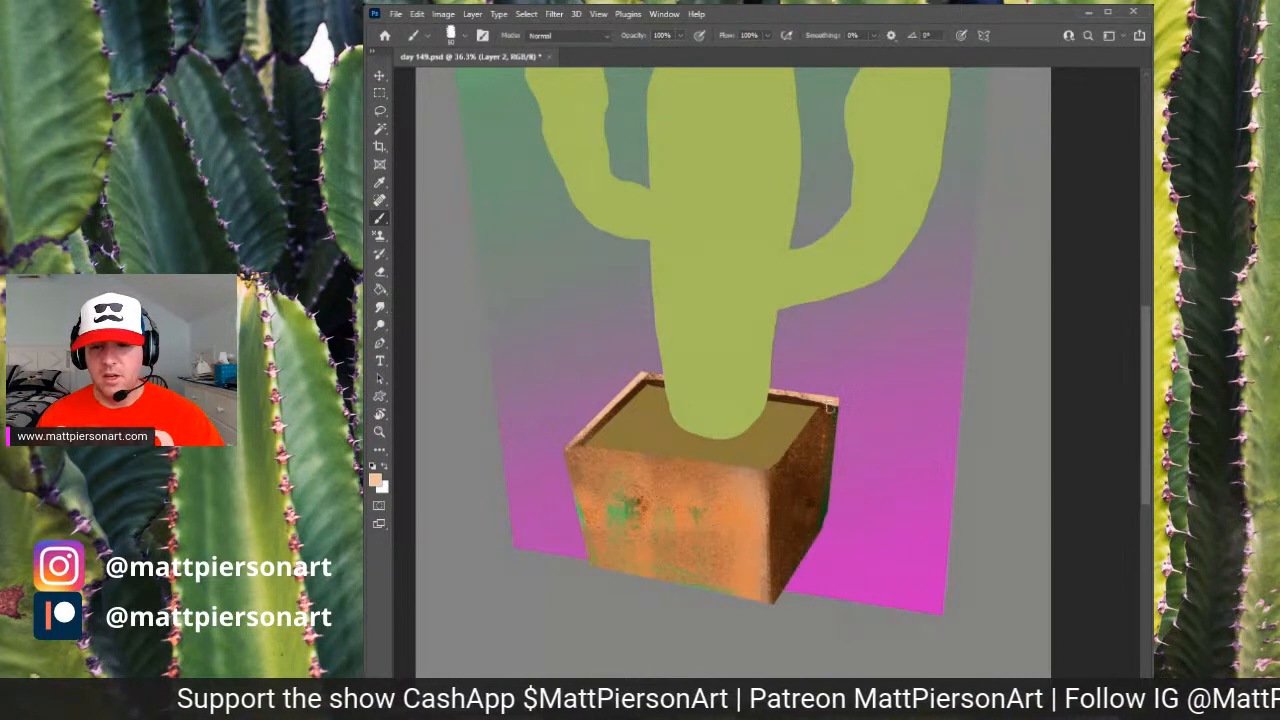
pyautogui.moveTo(774, 468)
pyautogui.mouseDown()
pyautogui.moveTo(832, 405)
pyautogui.moveTo(773, 478)
pyautogui.mouseUp()
pyautogui.moveTo(805, 433); pyautogui.dragTo(768, 476)
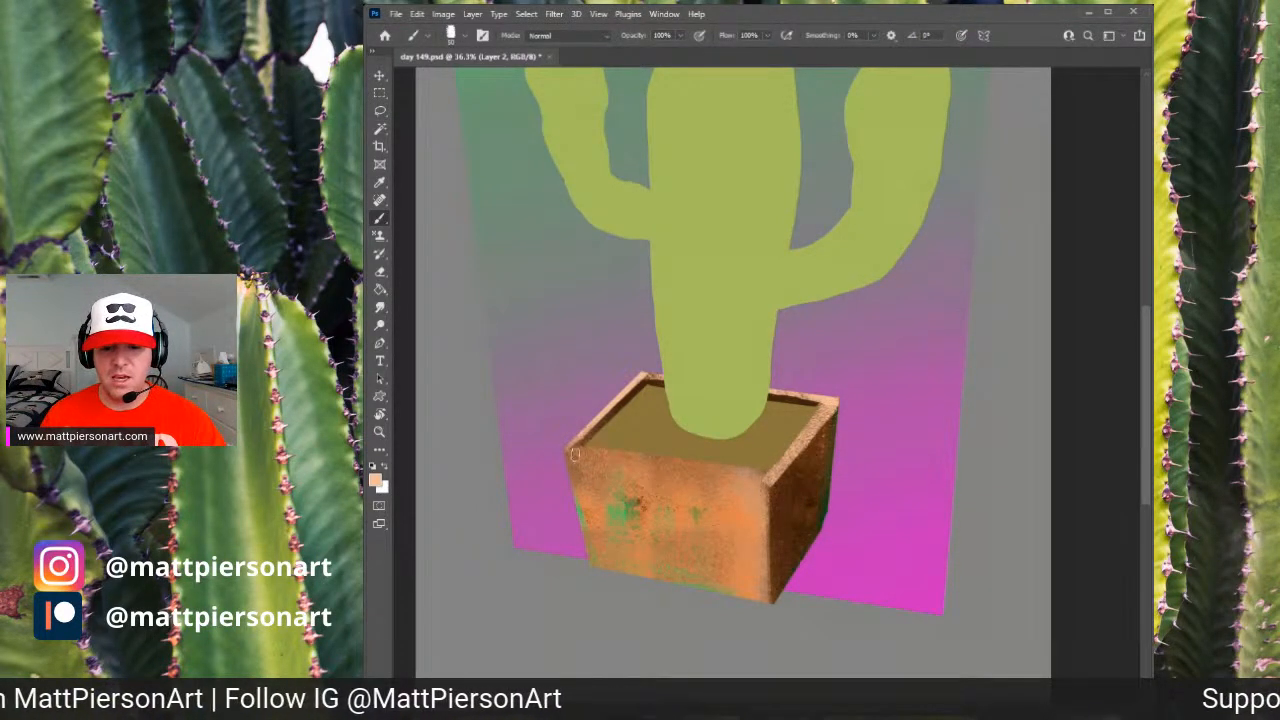
# - Paint the pot's front rim edge light peach with a straight stroke on the rotated canvas, and reset the rotation
pyautogui.press('r')
pyautogui.moveTo(569, 457)
pyautogui.mouseDown()
pyautogui.moveTo(617, 358)
pyautogui.moveTo(692, 326)
pyautogui.moveTo(752, 183)
pyautogui.mouseUp()
pyautogui.press('b')
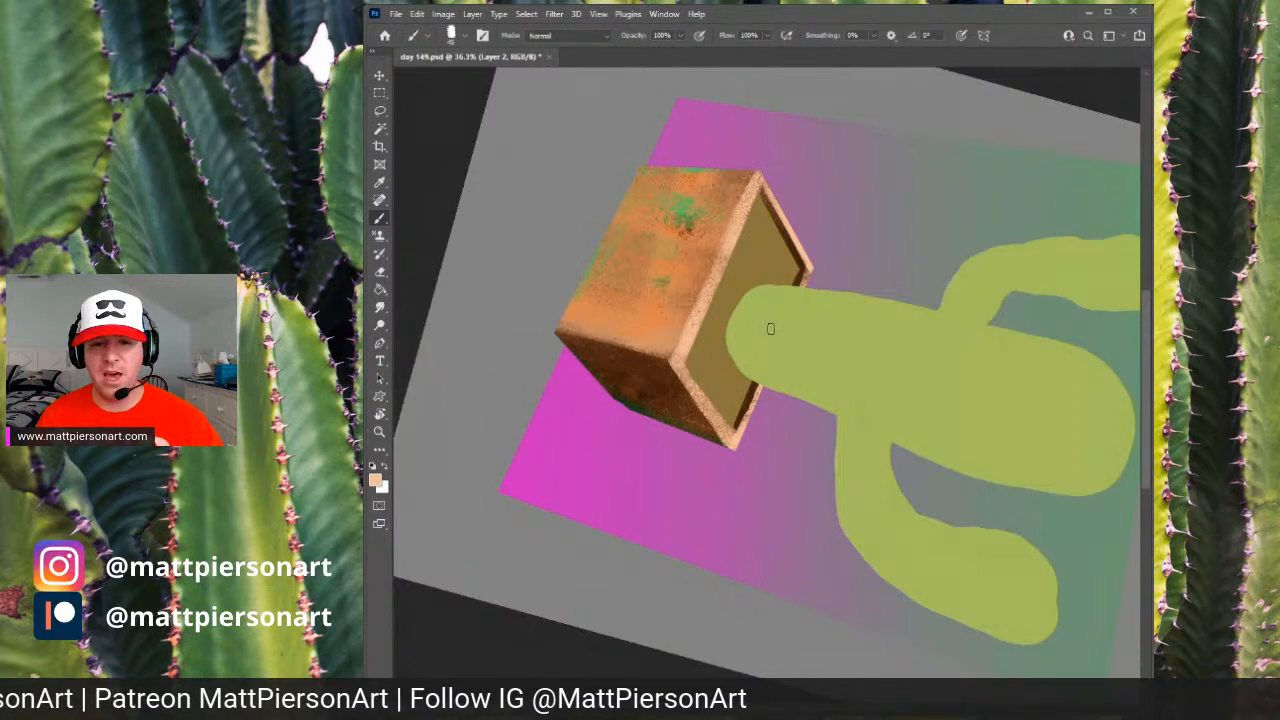
pyautogui.press('Escape')
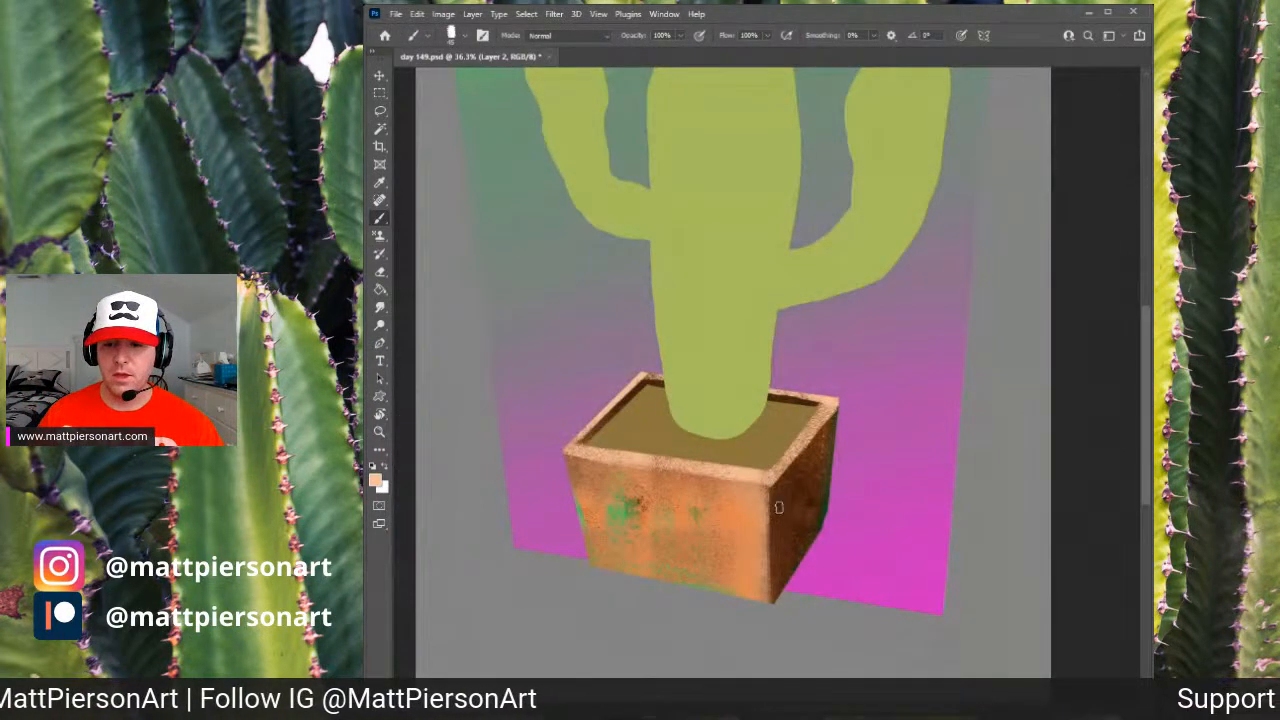
# - Tone down the pot's front face with textured muted tan-green strokes over the orange and the dark speckles
pyautogui.keyDown('alt'); pyautogui.click(900, 549); pyautogui.keyUp('alt')
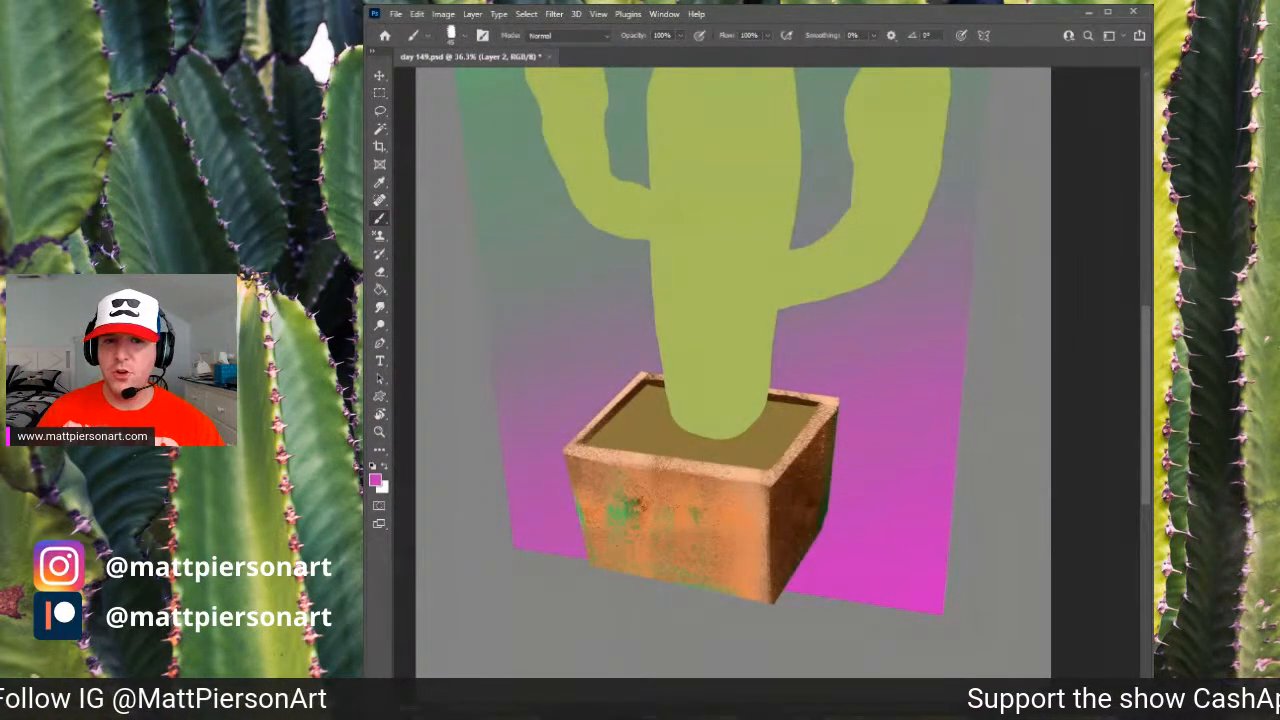
pyautogui.keyDown('alt'); pyautogui.click(495, 88); pyautogui.keyUp('alt')
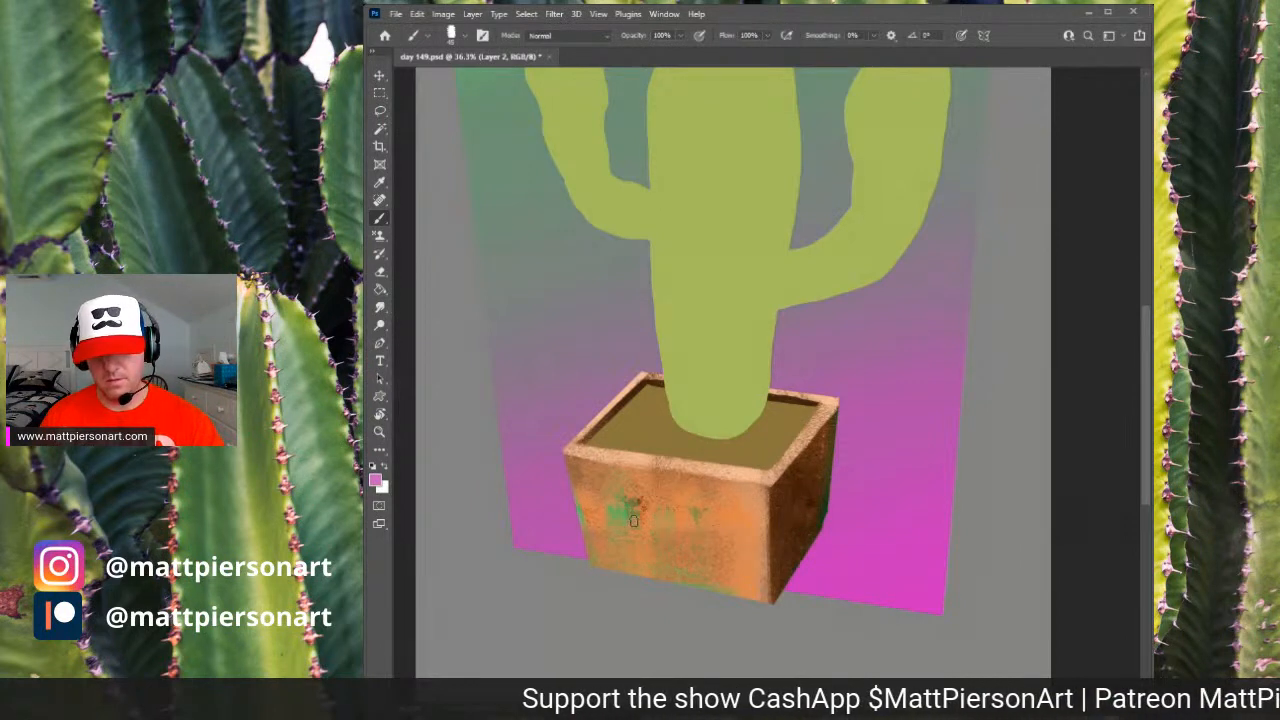
pyautogui.press('v')
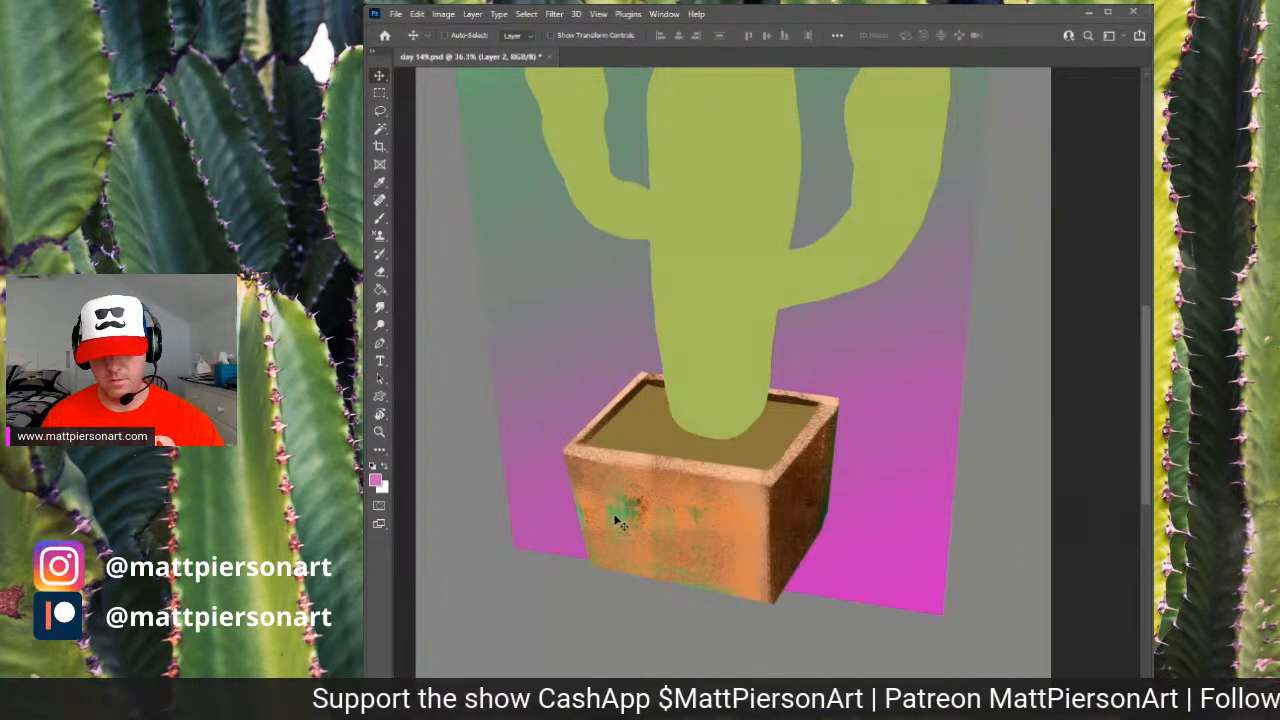
pyautogui.press('b')
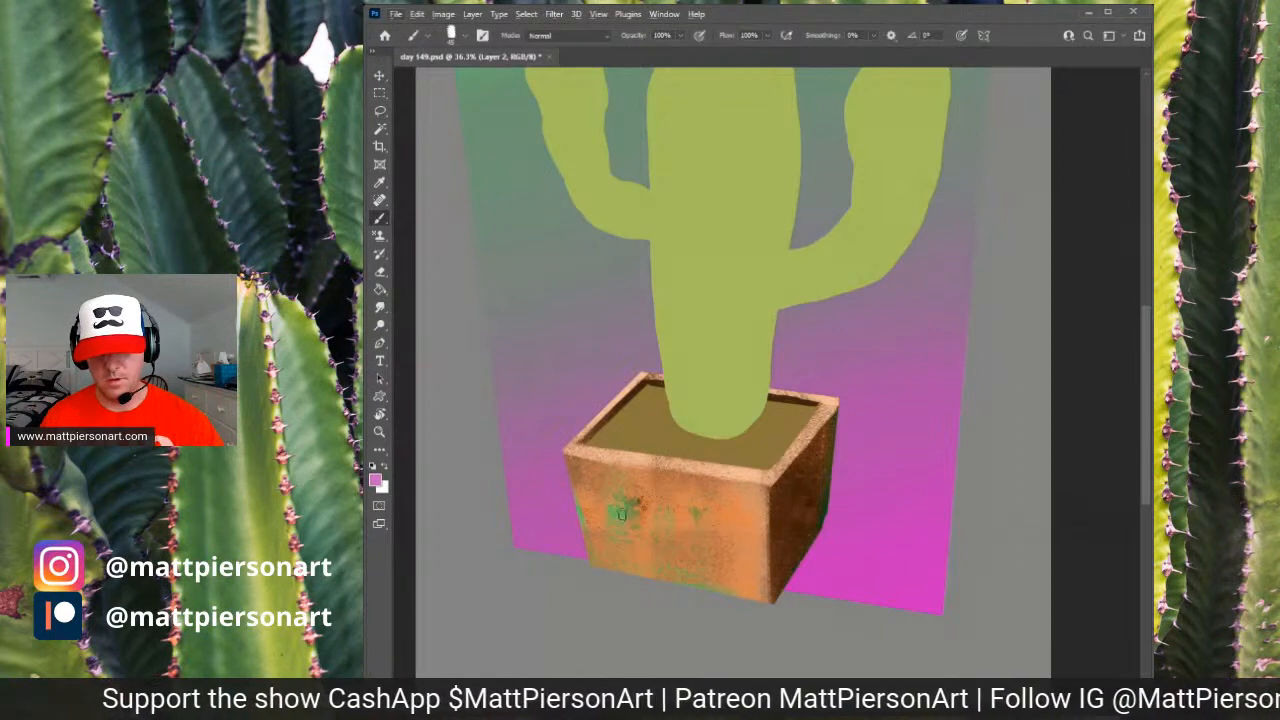
pyautogui.keyDown('alt'); pyautogui.click(696, 521); pyautogui.keyUp('alt')
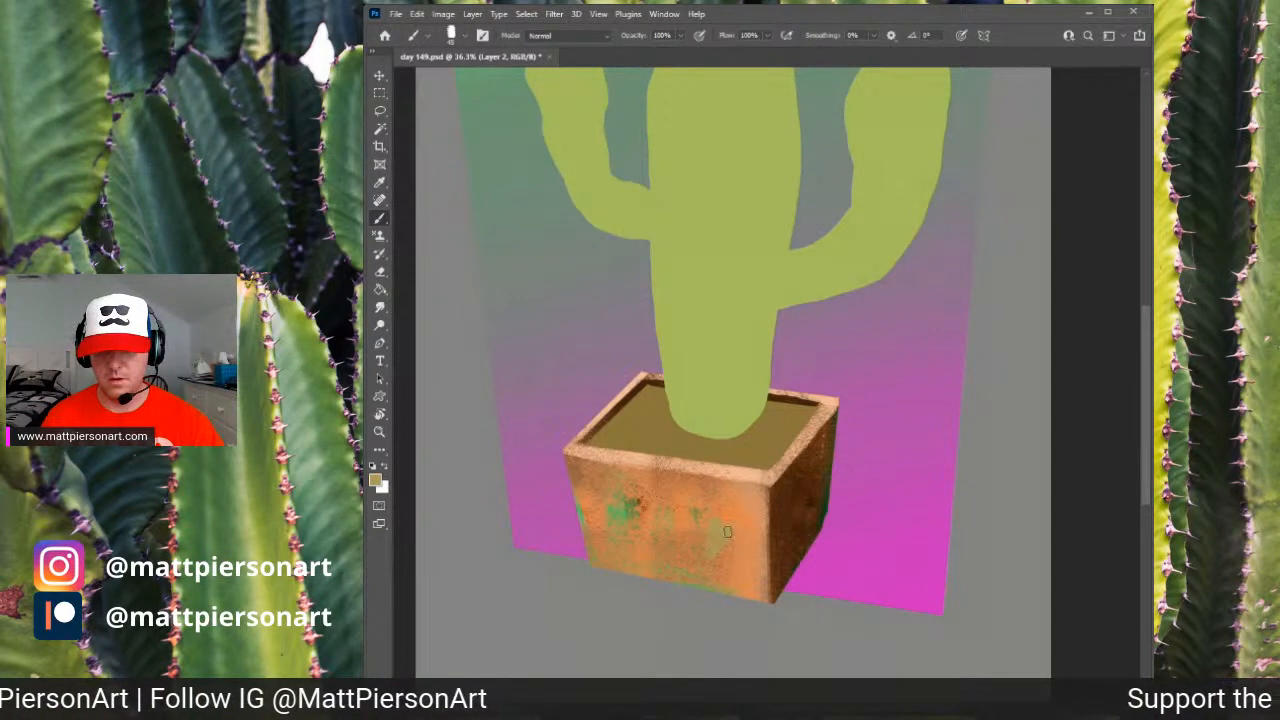
pyautogui.moveTo(711, 541); pyautogui.dragTo(726, 541)
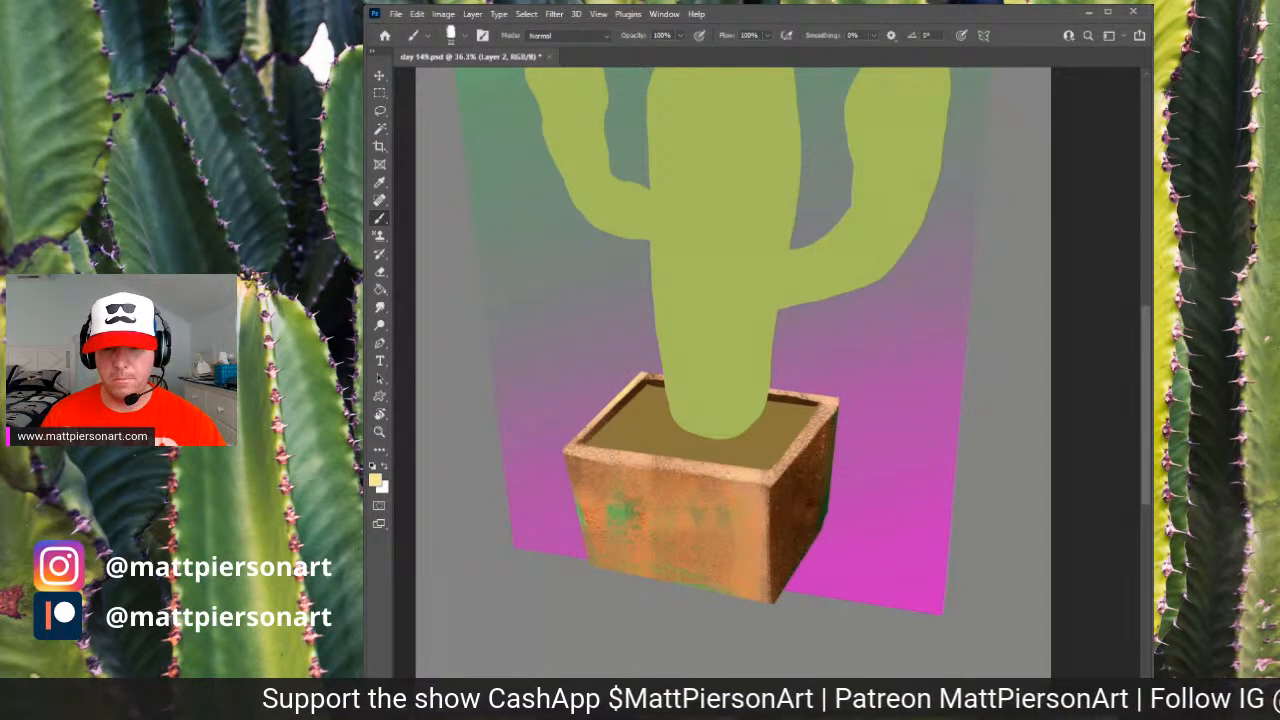
# - Paint the sand layer pale yellow with textured strokes, leaving a dark shadow beside the cactus base, and blend with sampled sand tones
pyautogui.press('Return')
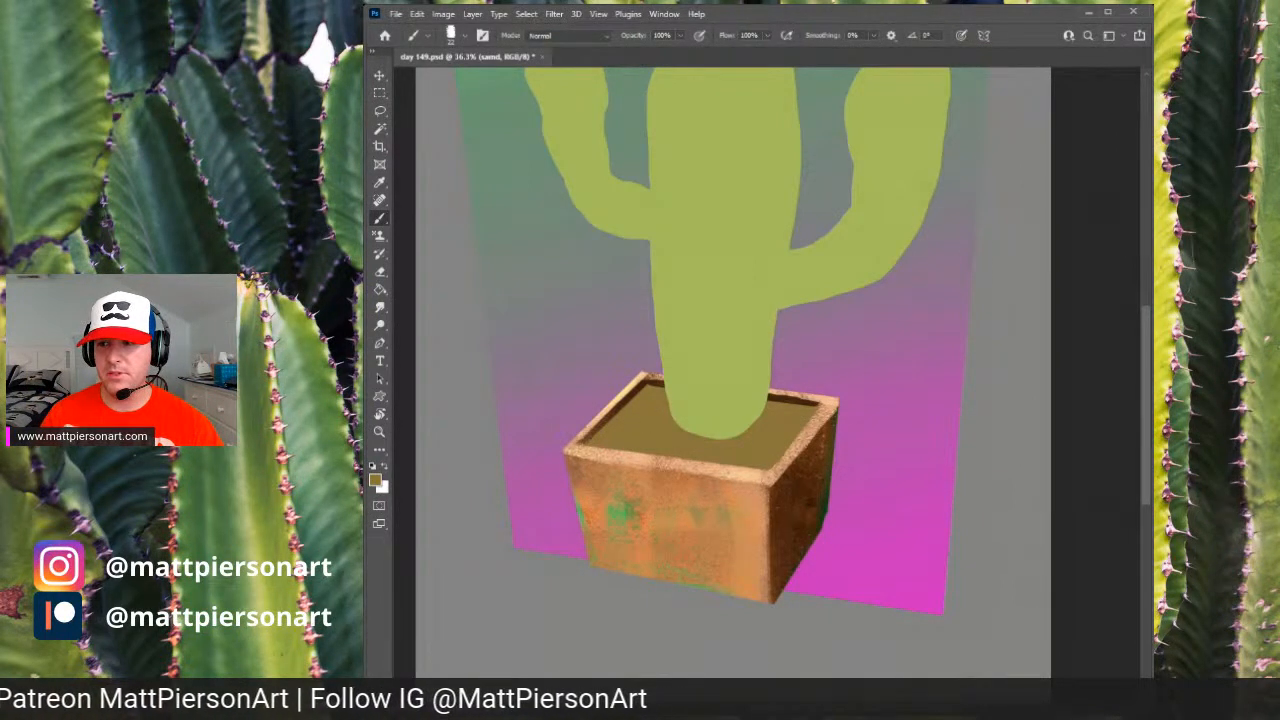
pyautogui.moveTo(637, 413)
pyautogui.mouseDown()
pyautogui.moveTo(640, 440)
pyautogui.moveTo(620, 410)
pyautogui.moveTo(624, 368)
pyautogui.moveTo(650, 440)
pyautogui.moveTo(605, 440)
pyautogui.moveTo(750, 470)
pyautogui.moveTo(800, 458)
pyautogui.mouseUp()
pyautogui.moveTo(714, 465); pyautogui.dragTo(857, 420)
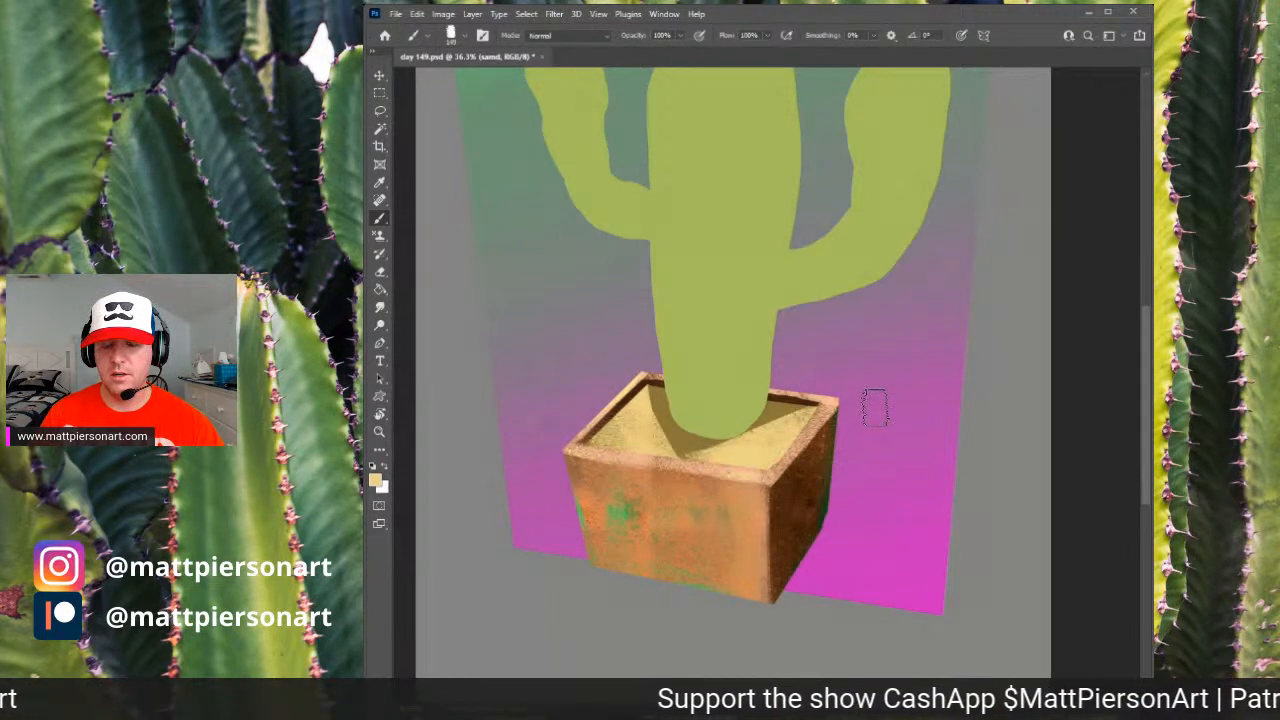
pyautogui.moveTo(646, 463); pyautogui.dragTo(706, 453)
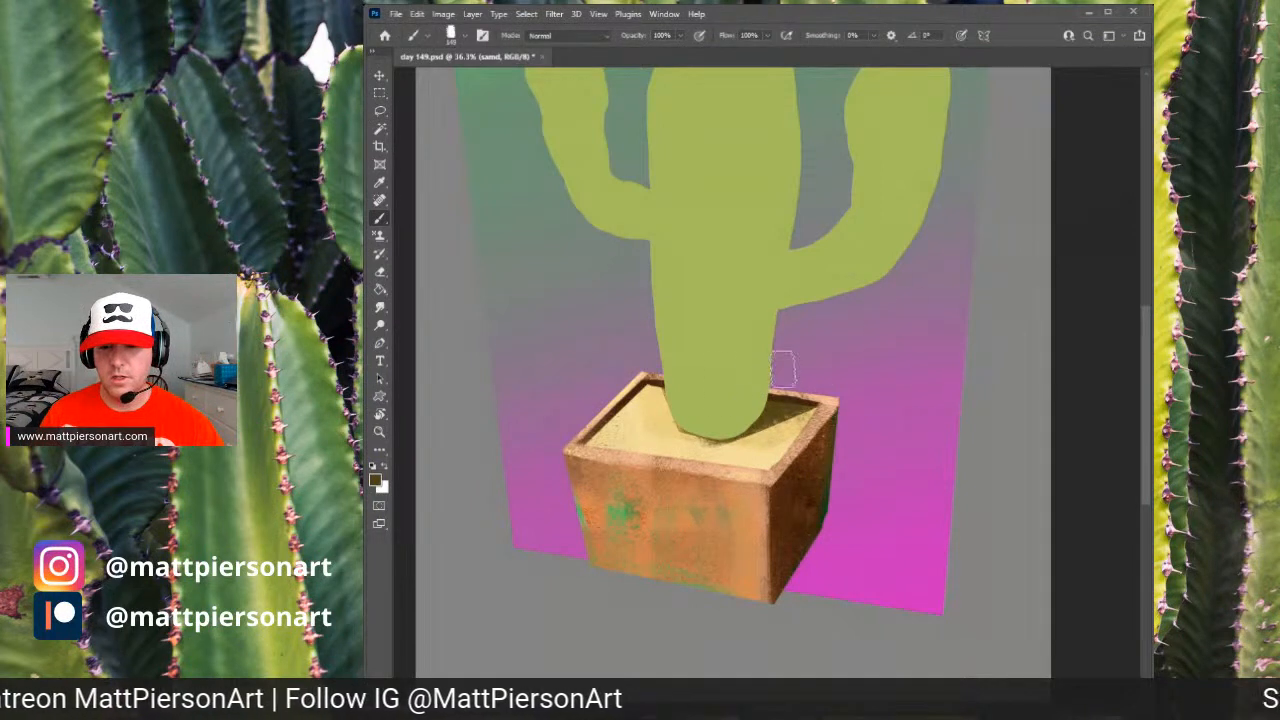
pyautogui.keyDown('alt'); pyautogui.click(592, 445); pyautogui.keyUp('alt')
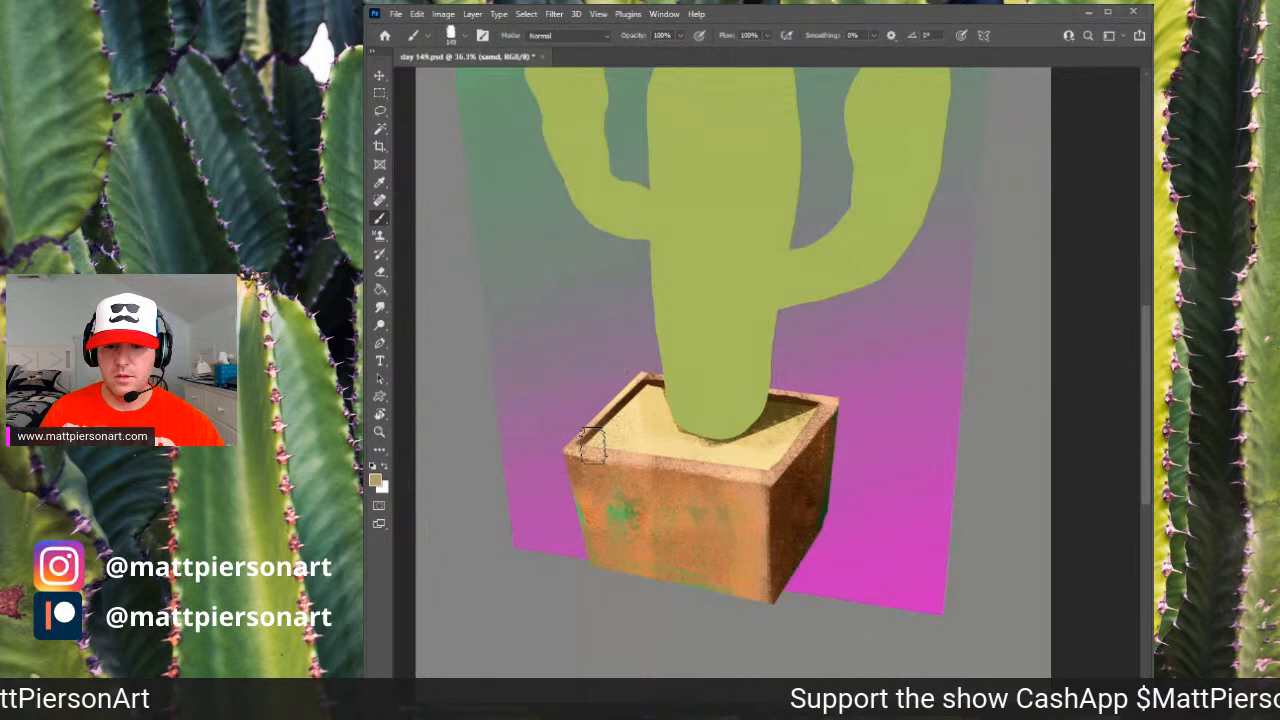
pyautogui.keyDown('alt'); pyautogui.click(636, 417); pyautogui.keyUp('alt')
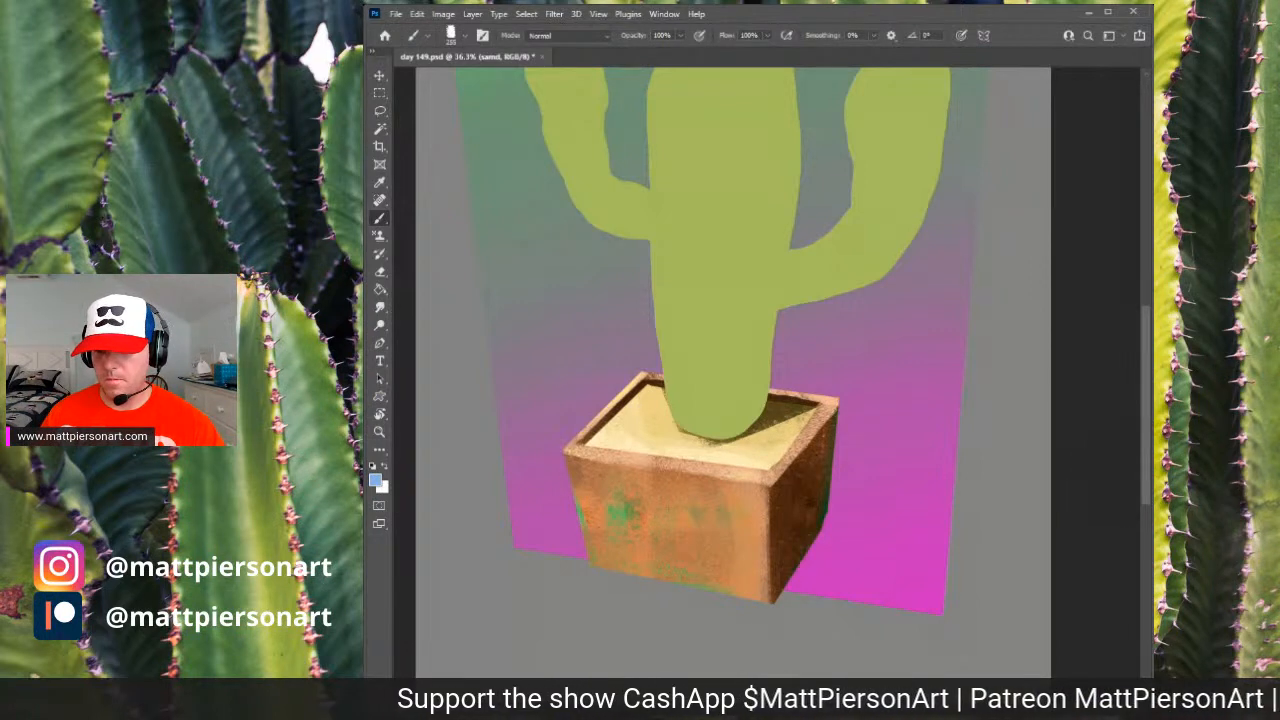
# - Try light blue textured strokes over the sand on a new layer, undo them and resample the sand colour
pyautogui.hotkey('ctrl', 'shift', 'alt', 'n')
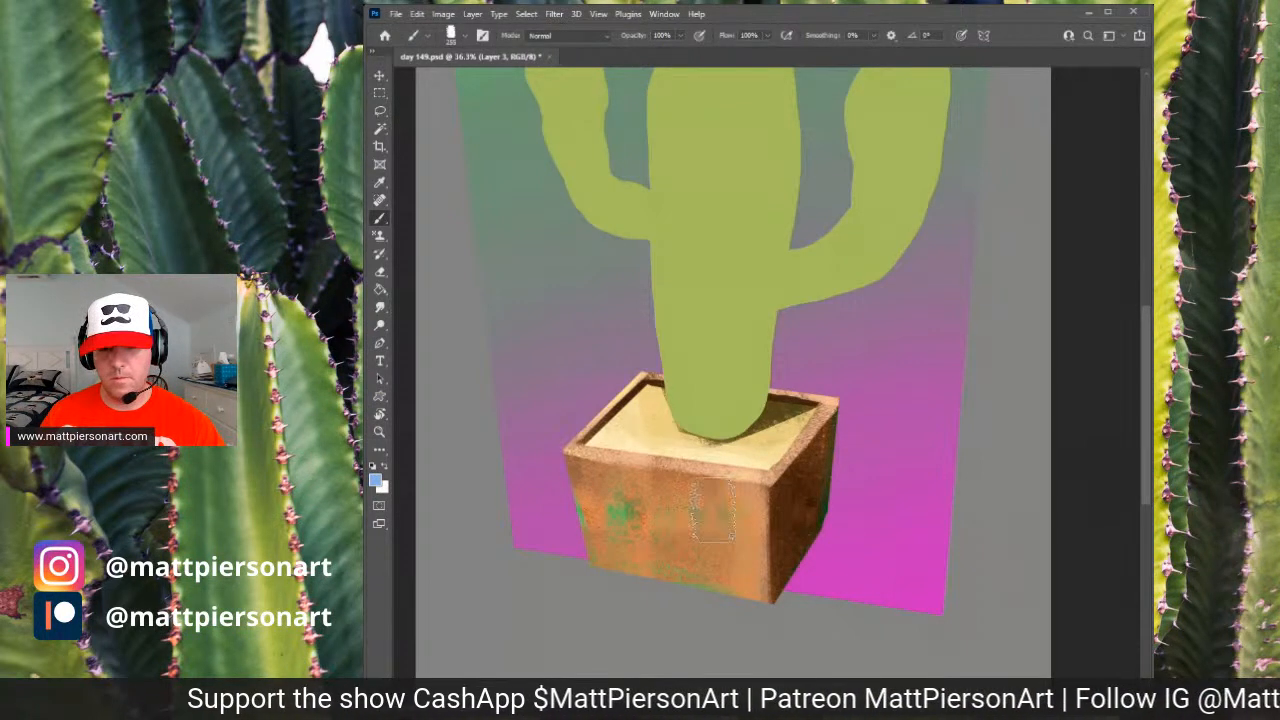
pyautogui.moveTo(585, 420); pyautogui.dragTo(647, 548)
pyautogui.hotkey('ctrl', 'z')
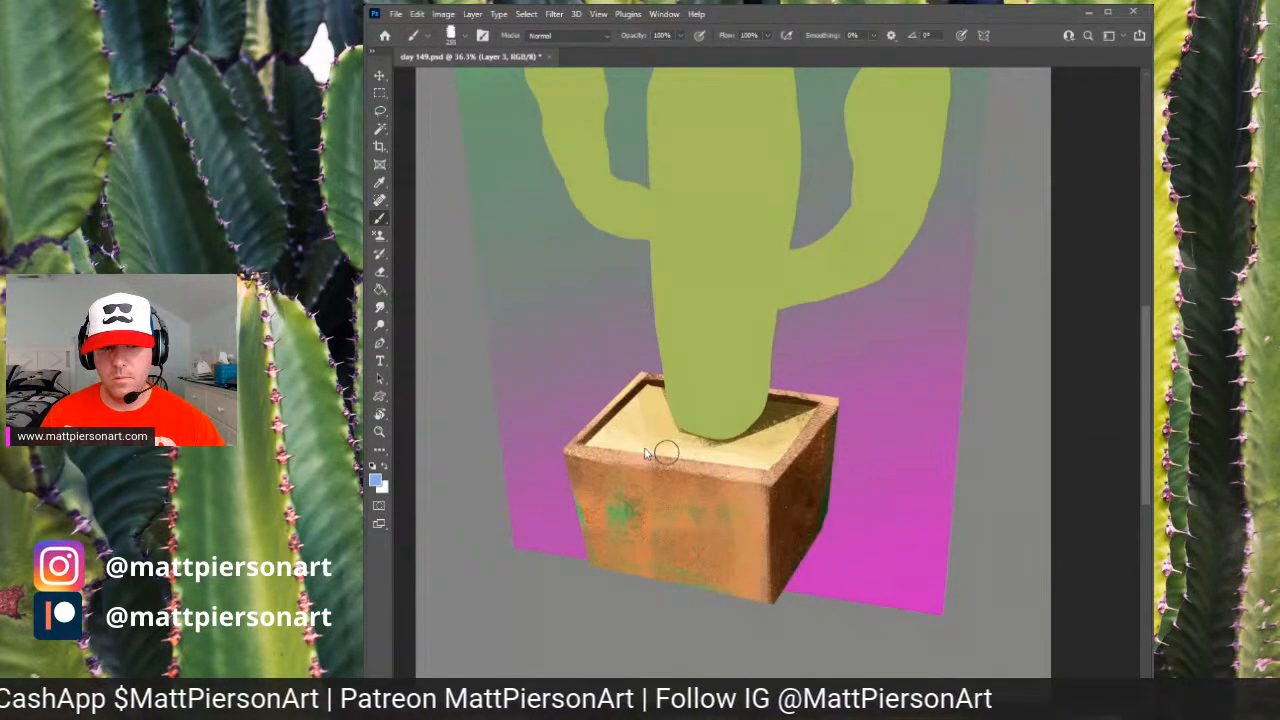
pyautogui.moveTo(623, 437); pyautogui.dragTo(633, 553)
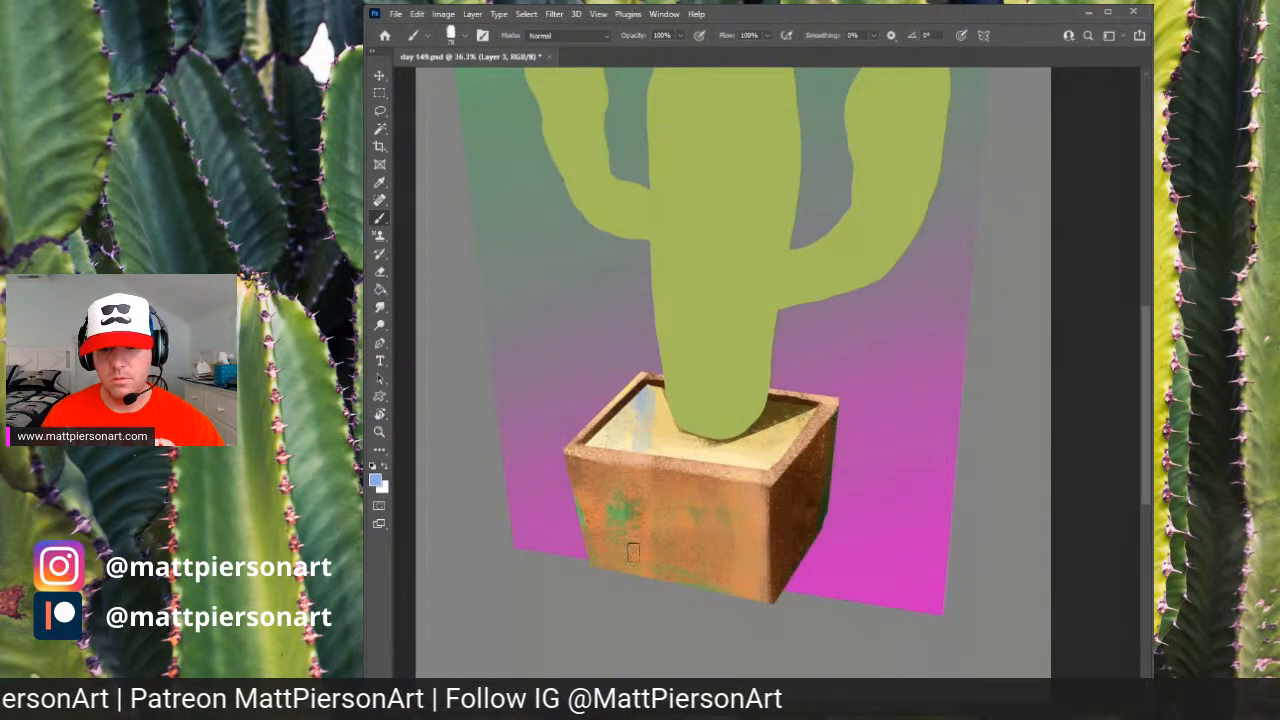
pyautogui.hotkey('ctrl', 'z')
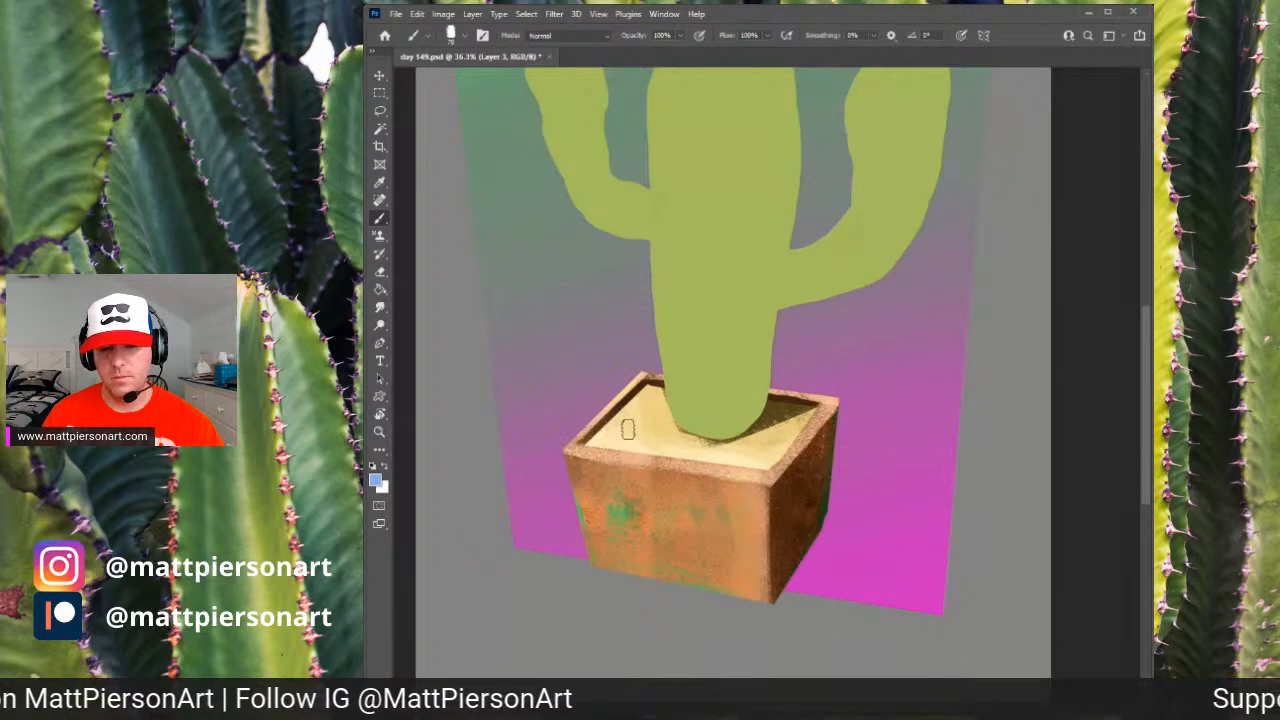
pyautogui.keyDown('alt'); pyautogui.click(628, 418); pyautogui.keyUp('alt')
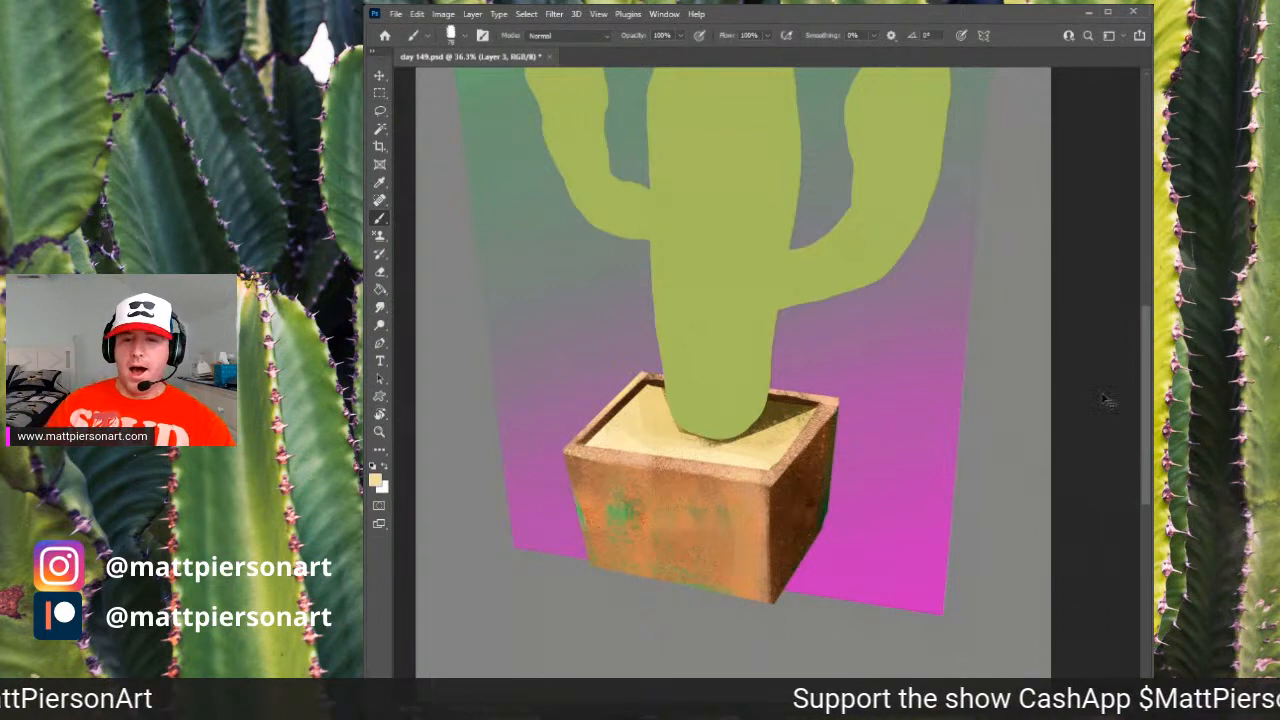
# - On the cactus layer, paint soft pale yellow-green highlights over the trunk and both arms with an enlarged soft brush
pyautogui.moveTo(1024, 361); pyautogui.dragTo(999, 407)
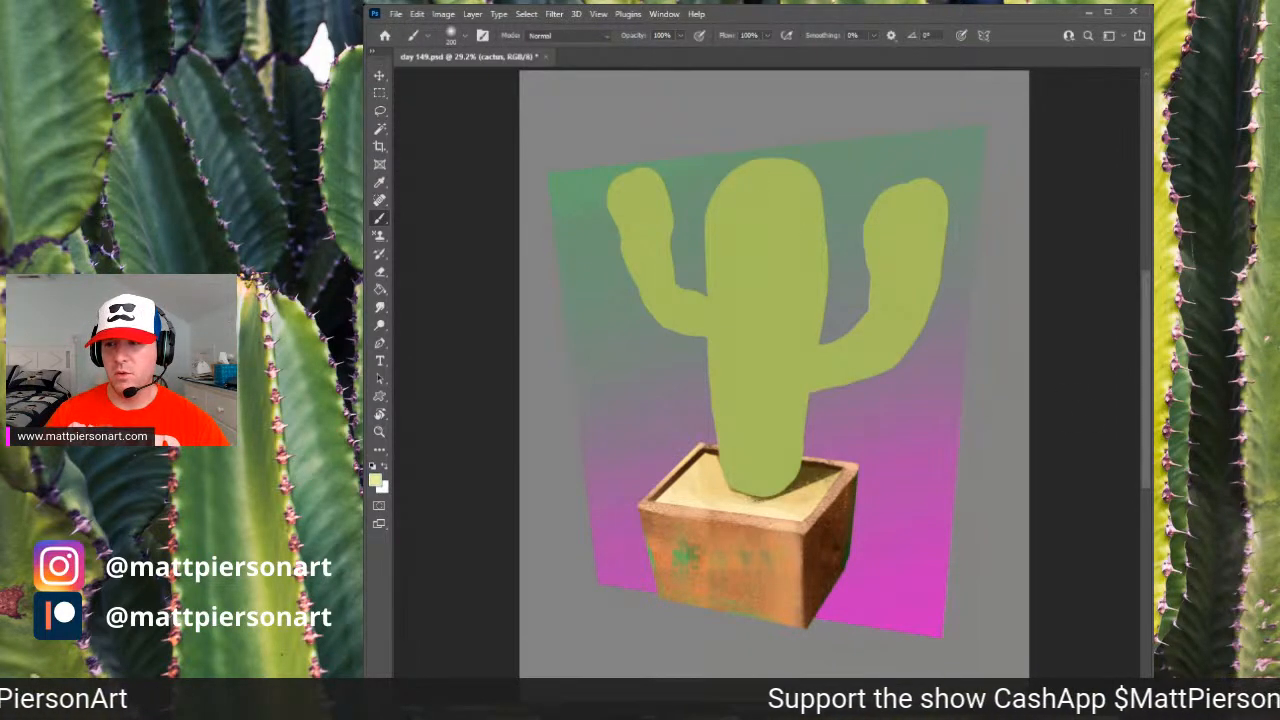
pyautogui.moveTo(776, 176)
pyautogui.mouseDown()
pyautogui.moveTo(717, 306)
pyautogui.moveTo(724, 330)
pyautogui.mouseUp()
pyautogui.keyDown('alt'); pyautogui.rightClick(740, 239); pyautogui.keyUp('alt')
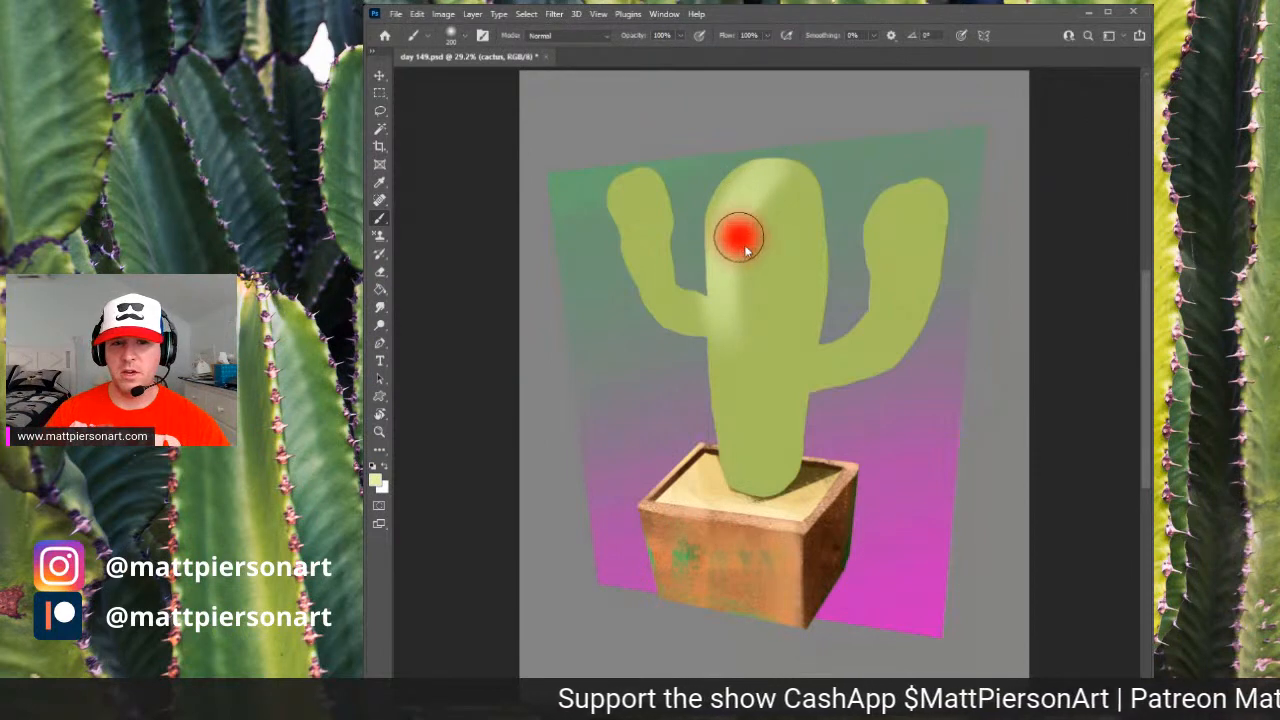
pyautogui.moveTo(755, 251)
pyautogui.mouseDown()
pyautogui.moveTo(723, 263)
pyautogui.moveTo(748, 455)
pyautogui.mouseUp()
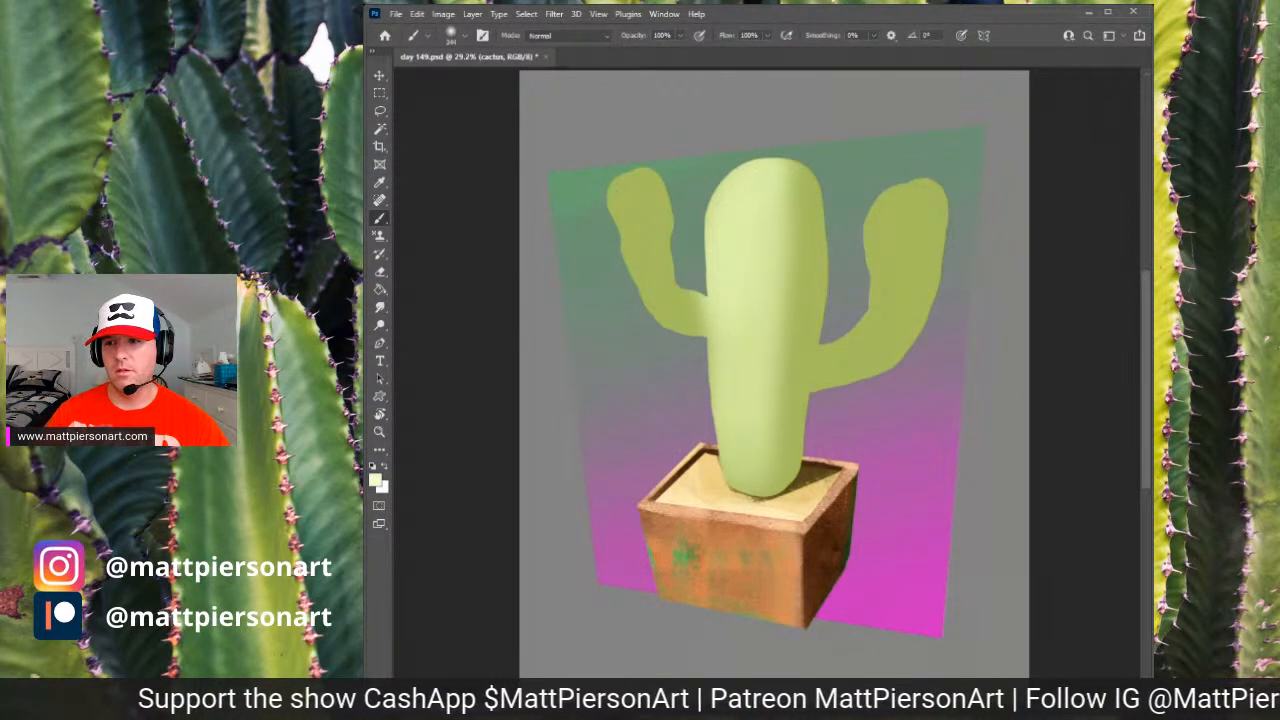
pyautogui.moveTo(749, 177); pyautogui.dragTo(735, 455)
pyautogui.moveTo(700, 271)
pyautogui.mouseDown()
pyautogui.moveTo(634, 241)
pyautogui.moveTo(624, 190)
pyautogui.moveTo(694, 251)
pyautogui.mouseUp()
pyautogui.moveTo(870, 310)
pyautogui.mouseDown()
pyautogui.moveTo(884, 170)
pyautogui.moveTo(890, 222)
pyautogui.moveTo(815, 355)
pyautogui.mouseUp()
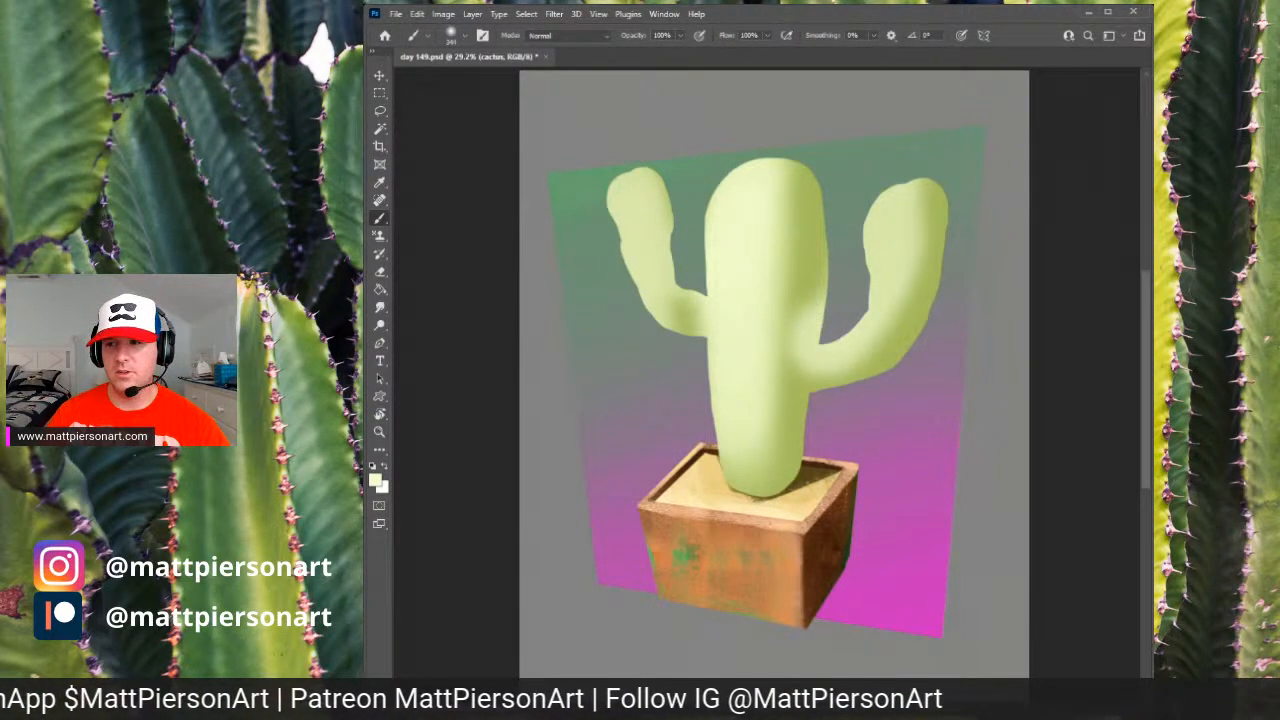
# - Glaze saturated yellow-green over the right arm, the trunk's right side and the lower left arm, softening the trunk with a muted green
pyautogui.moveTo(911, 266)
pyautogui.mouseDown()
pyautogui.moveTo(894, 323)
pyautogui.moveTo(837, 378)
pyautogui.mouseUp()
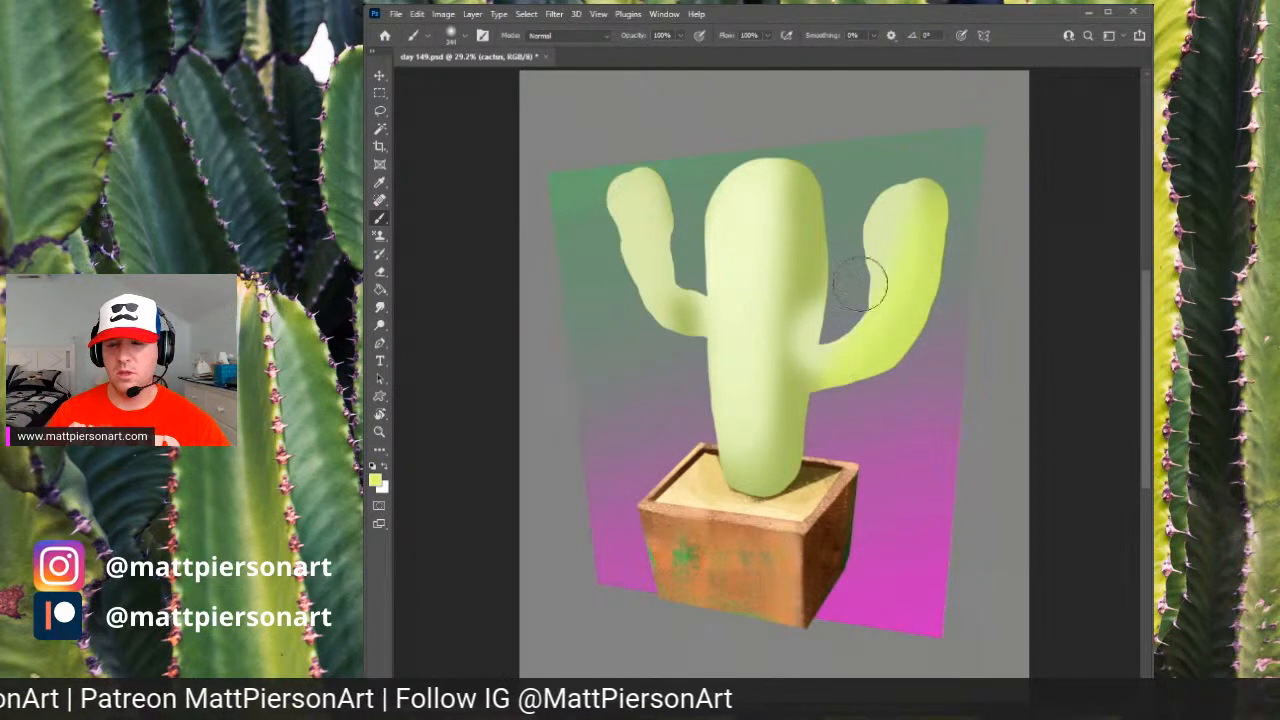
pyautogui.moveTo(790, 170)
pyautogui.mouseDown()
pyautogui.moveTo(773, 481)
pyautogui.moveTo(787, 272)
pyautogui.moveTo(768, 424)
pyautogui.moveTo(778, 314)
pyautogui.moveTo(749, 443)
pyautogui.mouseUp()
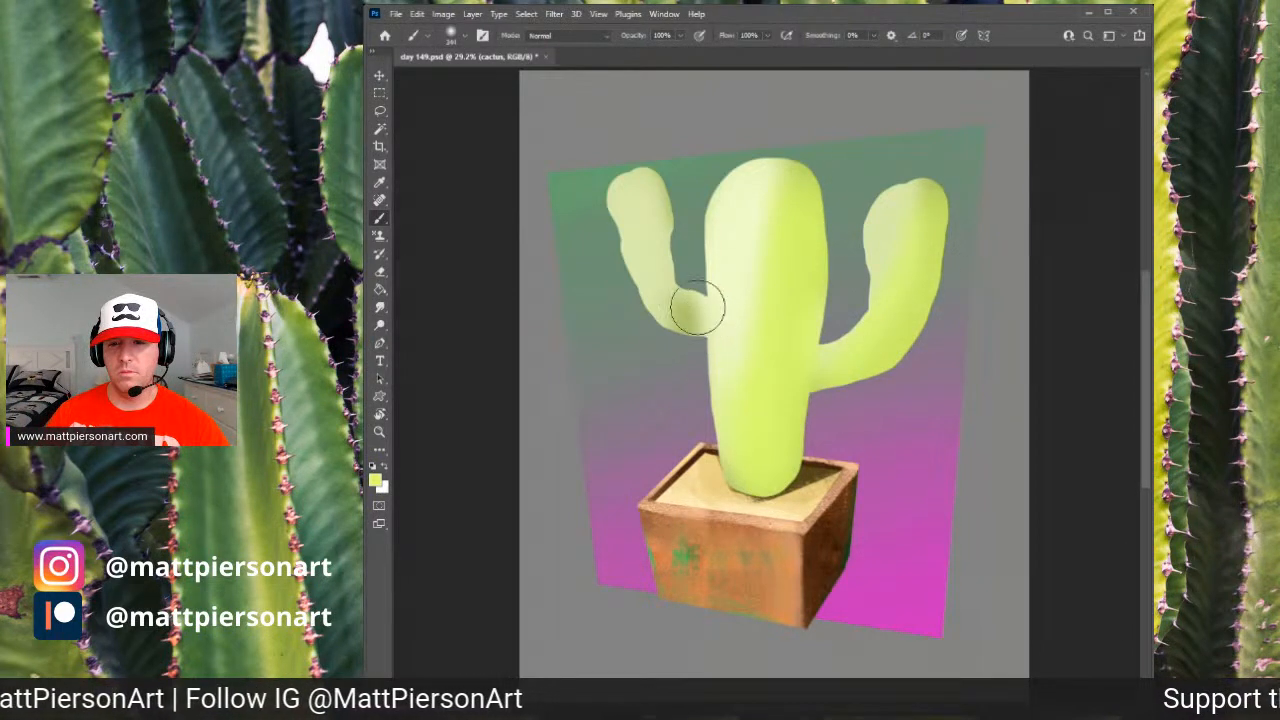
pyautogui.moveTo(665, 315); pyautogui.dragTo(635, 285)
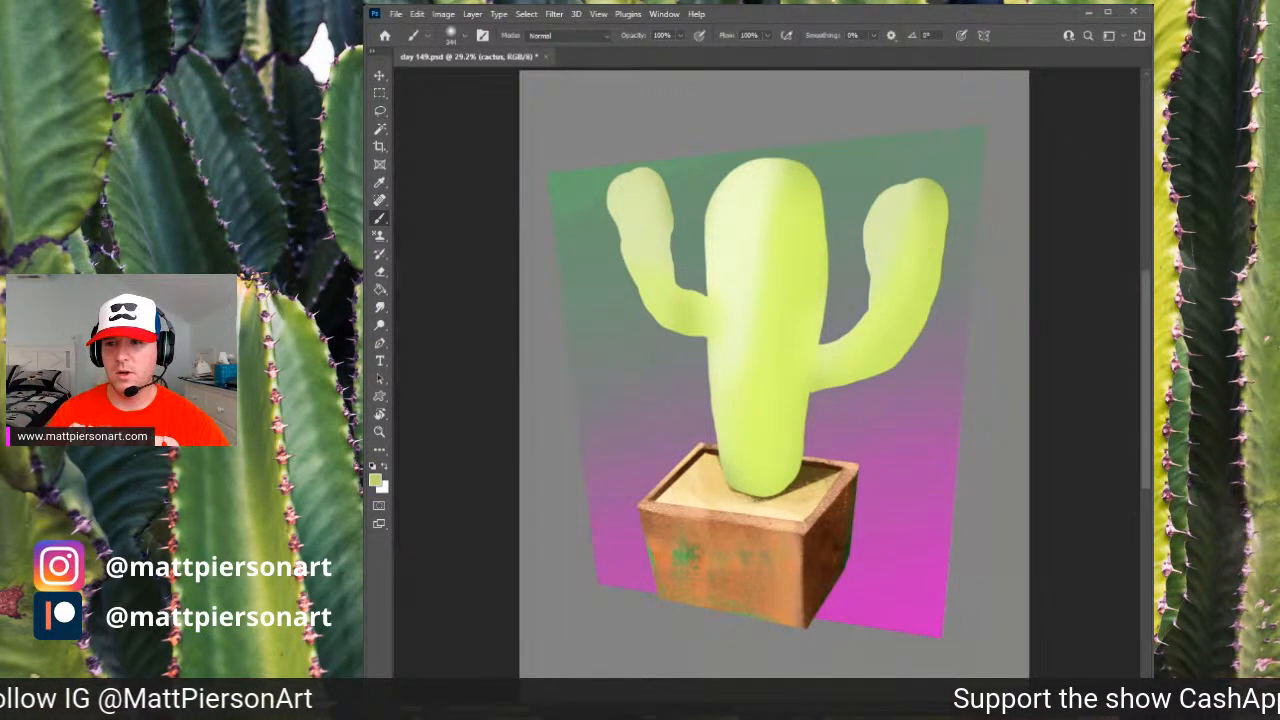
pyautogui.moveTo(771, 209)
pyautogui.mouseDown()
pyautogui.moveTo(749, 461)
pyautogui.moveTo(782, 244)
pyautogui.moveTo(771, 400)
pyautogui.mouseUp()
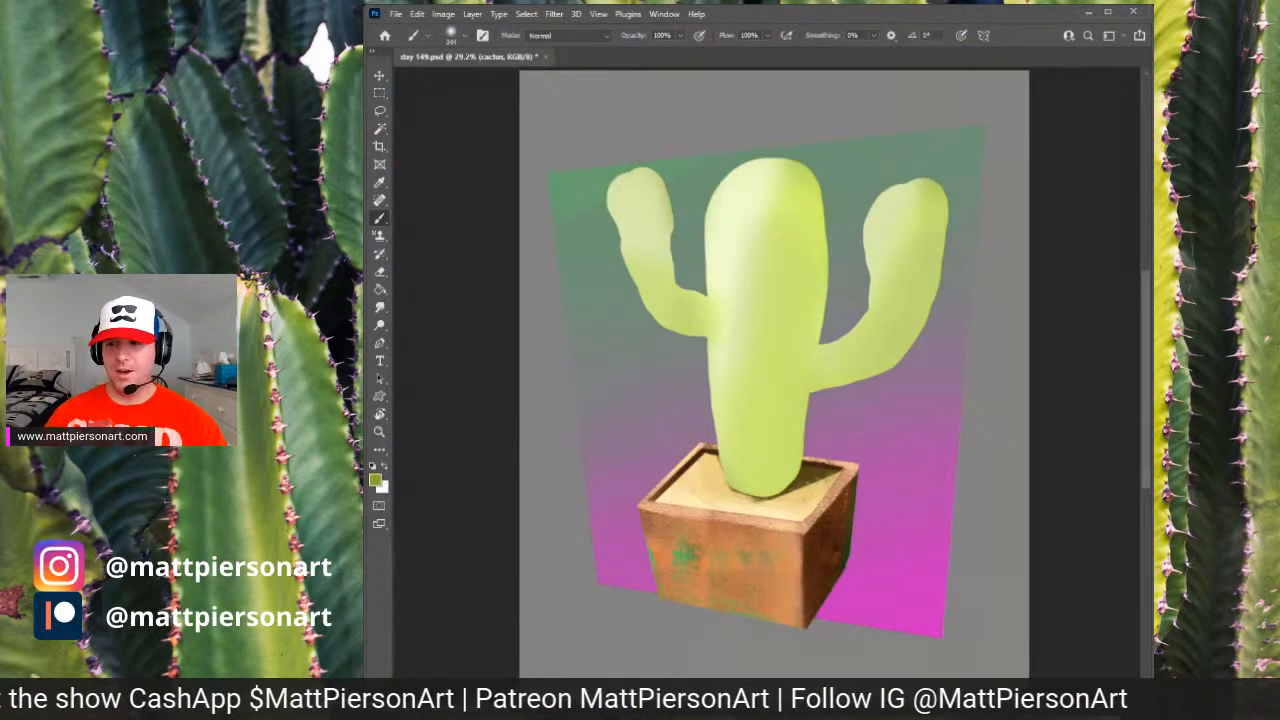
# - Shade the trunk's right half and the lower bends of both arms with progressively darker olive green using the soft brush
pyautogui.click(808, 334)
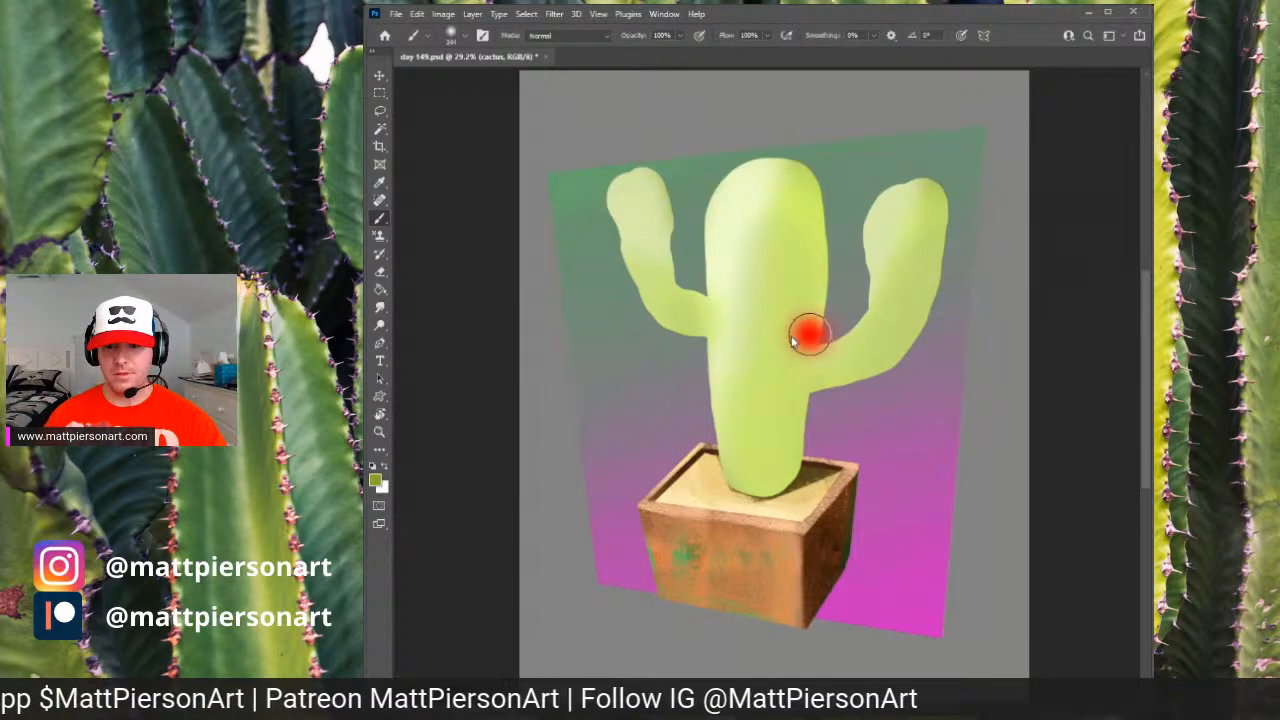
pyautogui.moveTo(777, 300)
pyautogui.mouseDown()
pyautogui.moveTo(768, 359)
pyautogui.moveTo(787, 365)
pyautogui.moveTo(775, 388)
pyautogui.moveTo(791, 277)
pyautogui.moveTo(777, 316)
pyautogui.mouseUp()
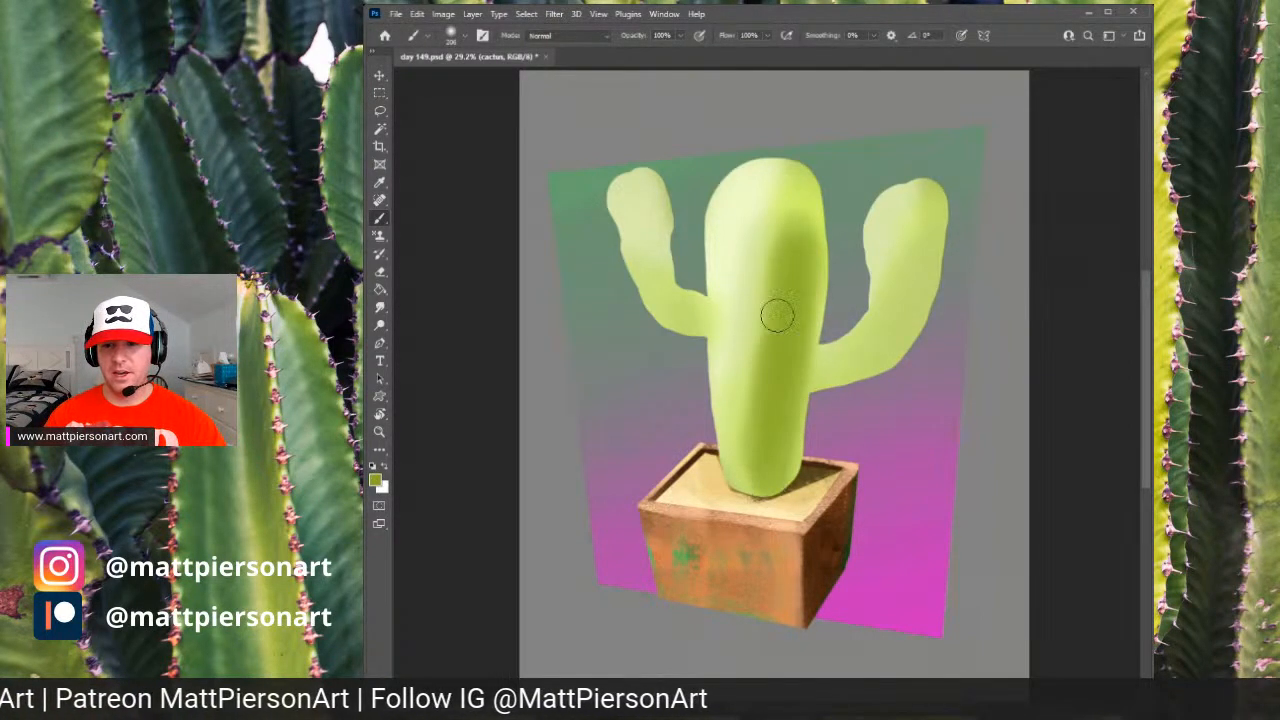
pyautogui.moveTo(880, 340)
pyautogui.mouseDown()
pyautogui.moveTo(894, 346)
pyautogui.moveTo(940, 223)
pyautogui.moveTo(909, 321)
pyautogui.mouseUp()
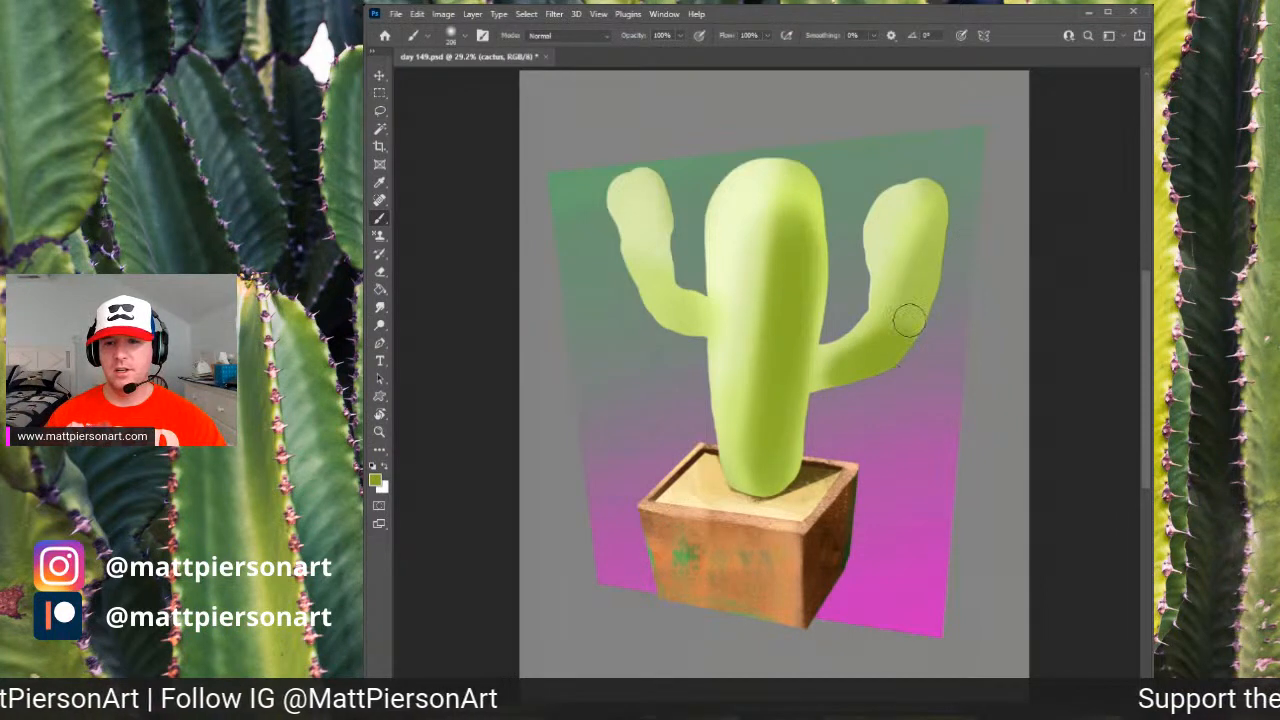
pyautogui.moveTo(806, 206); pyautogui.dragTo(777, 331)
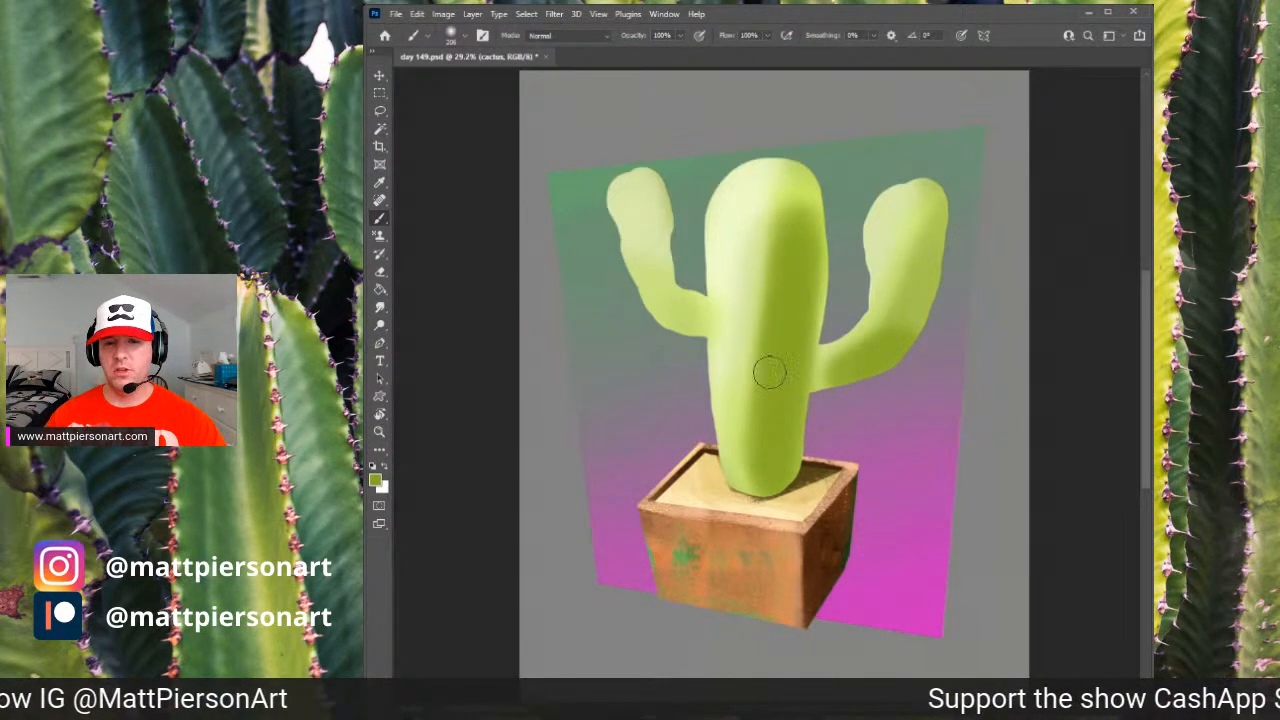
pyautogui.moveTo(649, 286)
pyautogui.mouseDown()
pyautogui.moveTo(670, 319)
pyautogui.moveTo(714, 320)
pyautogui.mouseUp()
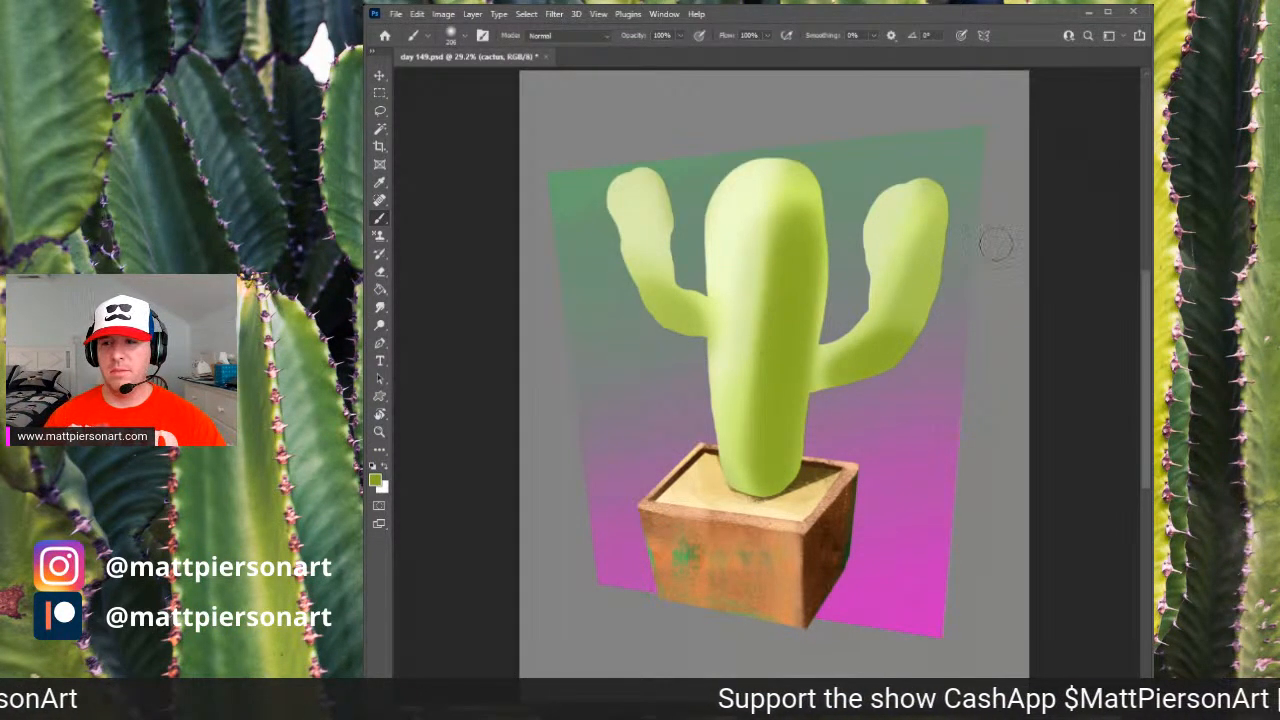
pyautogui.moveTo(786, 343)
pyautogui.mouseDown()
pyautogui.moveTo(790, 290)
pyautogui.moveTo(786, 340)
pyautogui.moveTo(853, 376)
pyautogui.moveTo(906, 340)
pyautogui.mouseUp()
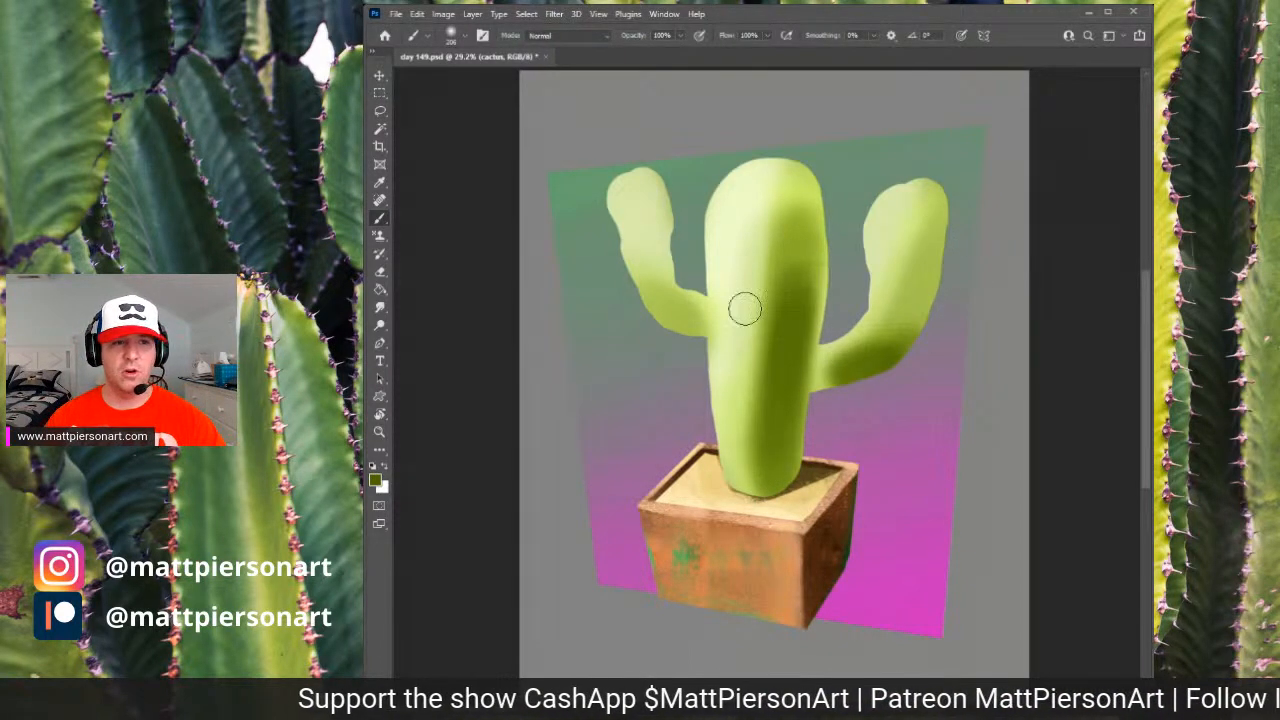
pyautogui.moveTo(678, 318)
pyautogui.mouseDown()
pyautogui.moveTo(666, 310)
pyautogui.moveTo(690, 320)
pyautogui.mouseUp()
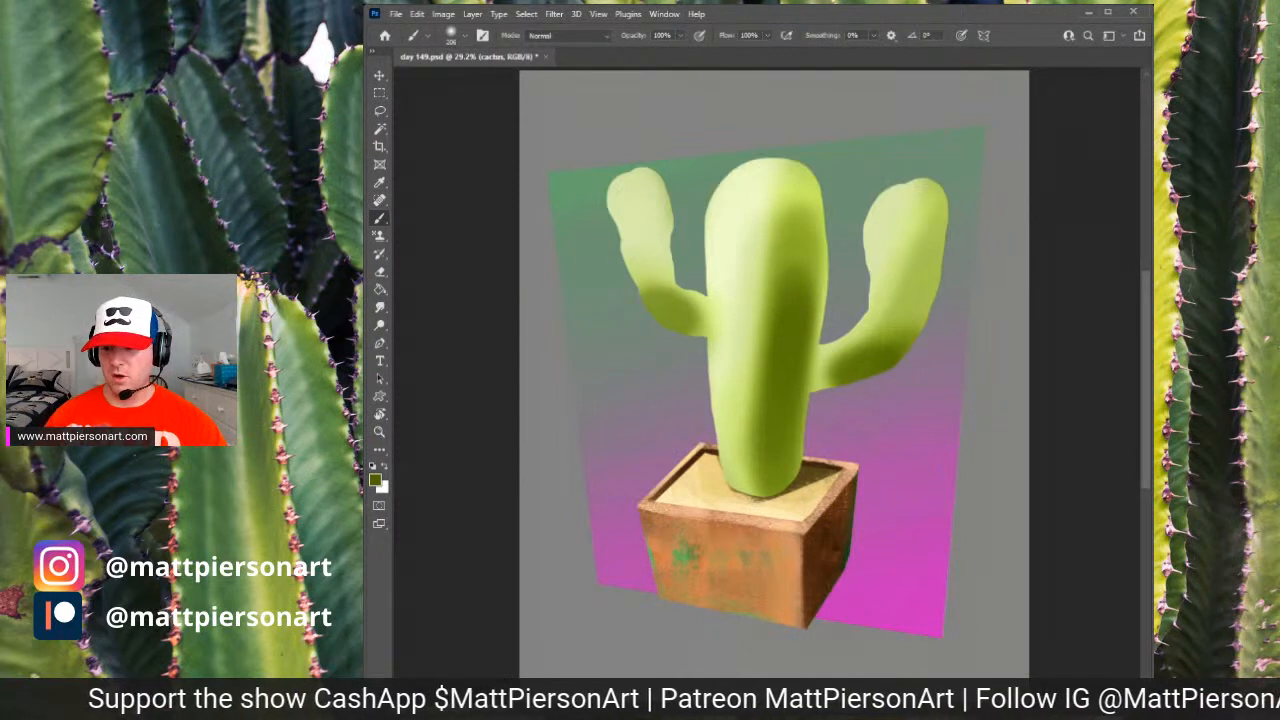
# - On a new layer, paint textured vertical strokes down the middle of the trunk in sampled light yellow-greens
pyautogui.hotkey('ctrl', 'shift', 'alt', 'n')
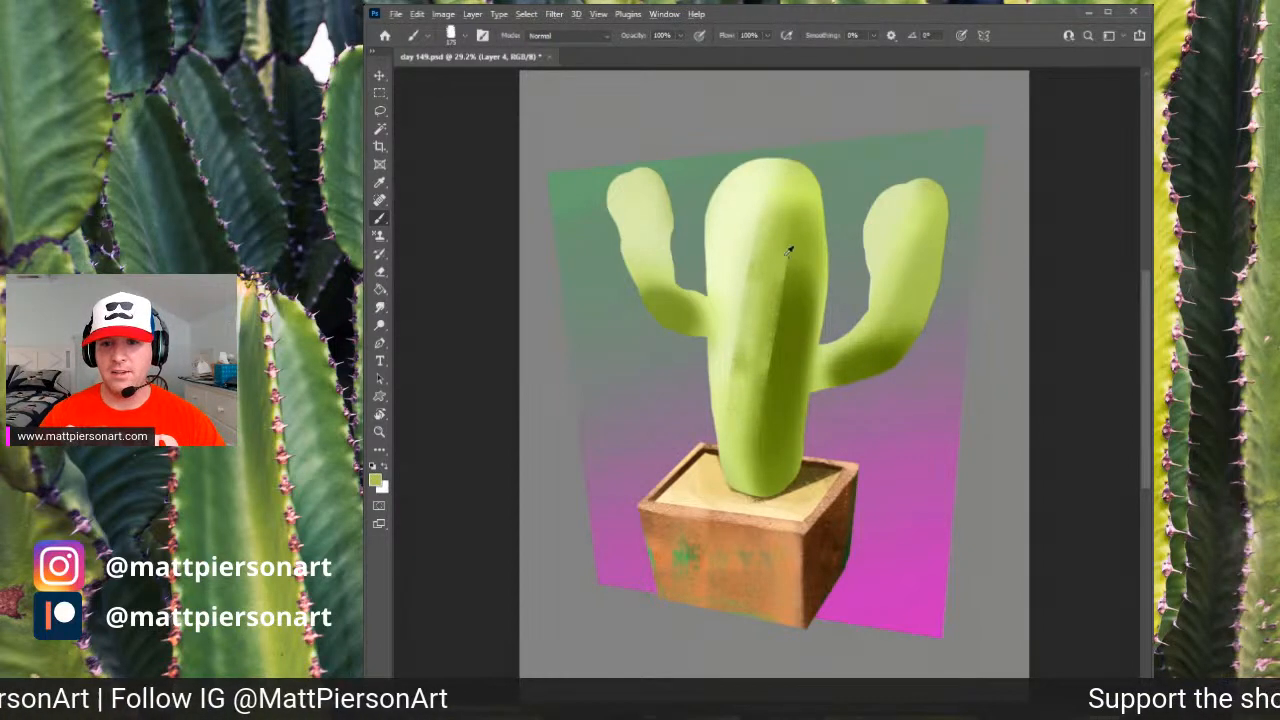
pyautogui.moveTo(786, 240); pyautogui.dragTo(760, 415)
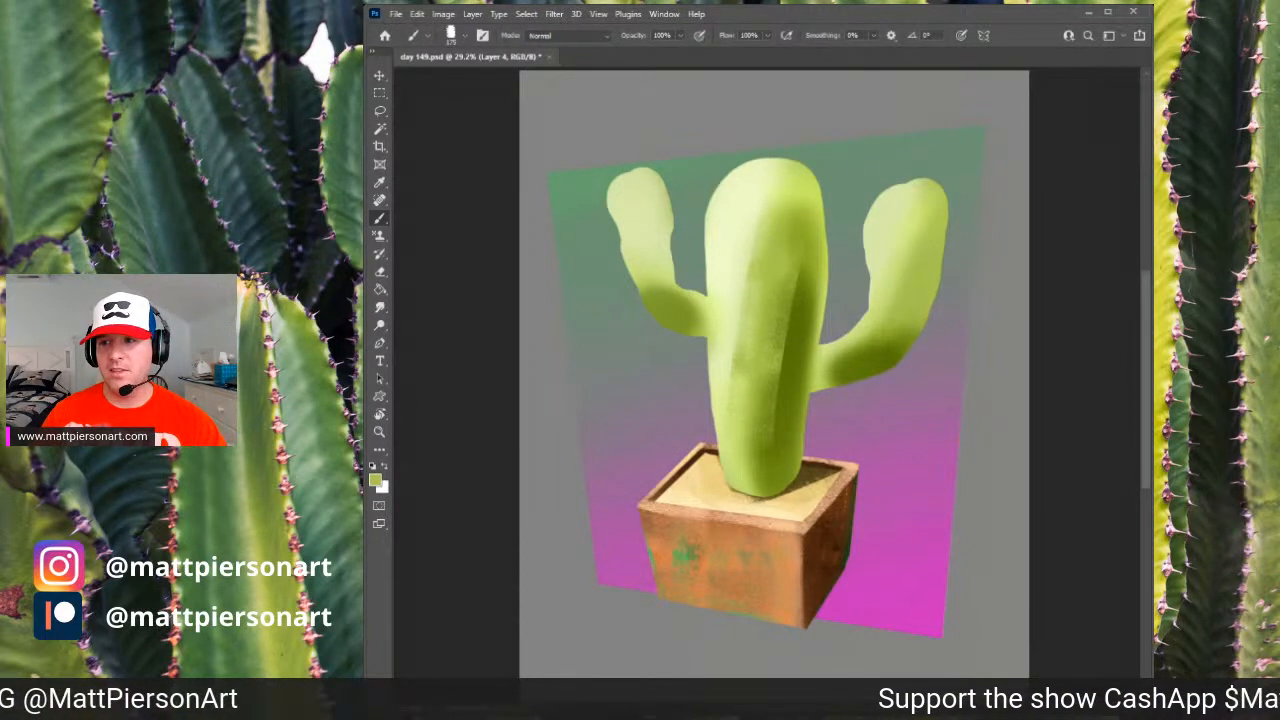
pyautogui.moveTo(786, 245); pyautogui.dragTo(754, 409)
pyautogui.moveTo(777, 219); pyautogui.dragTo(742, 368)
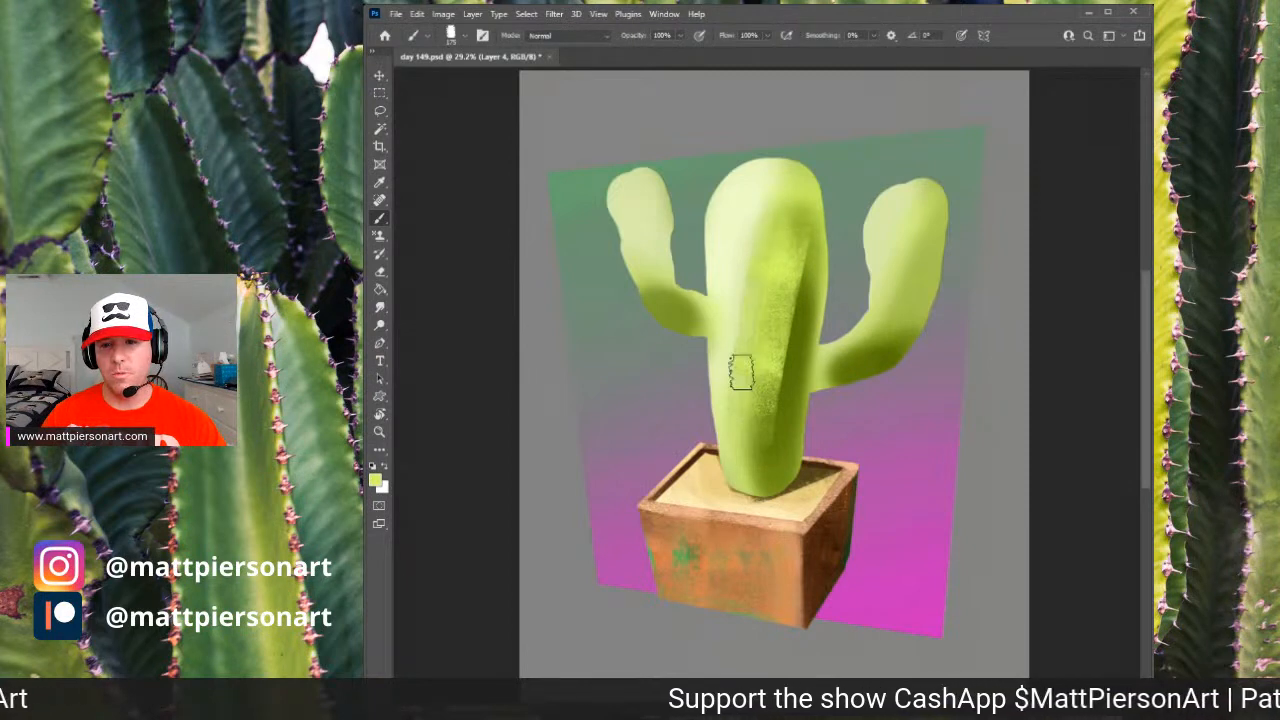
pyautogui.keyDown('alt'); pyautogui.click(759, 275); pyautogui.keyUp('alt')
pyautogui.moveTo(766, 209); pyautogui.dragTo(738, 381)
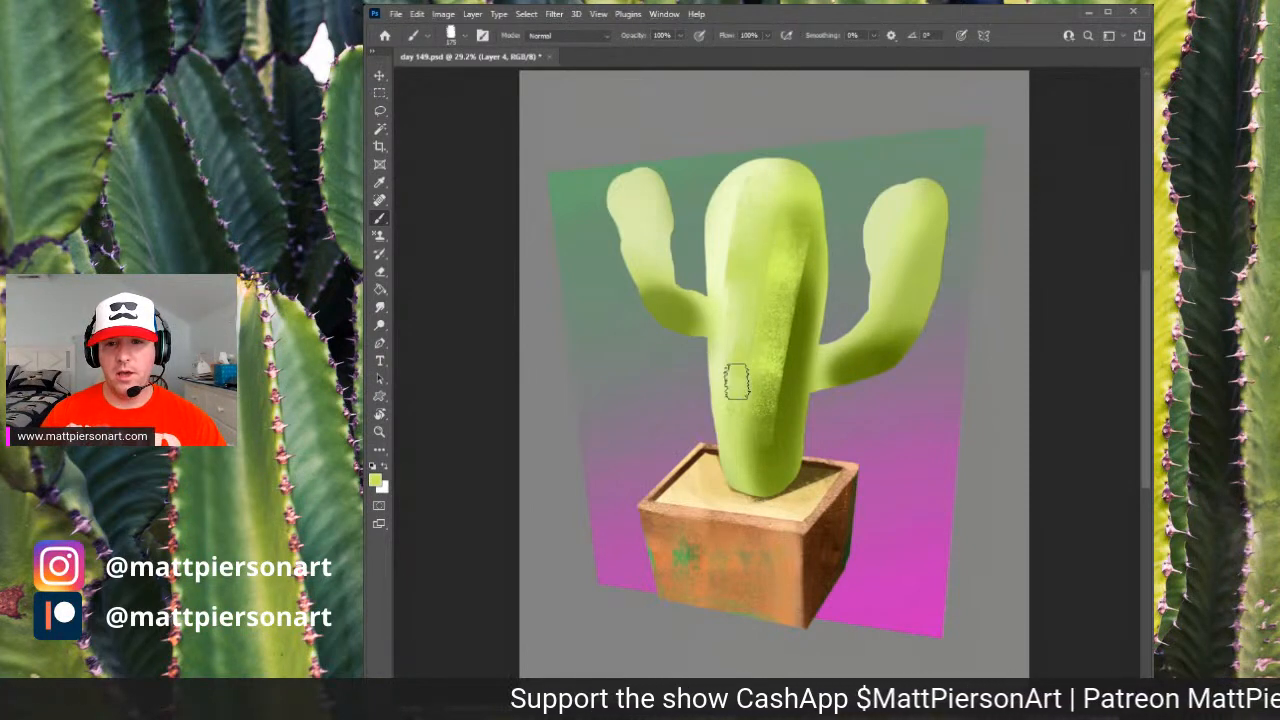
pyautogui.keyDown('alt'); pyautogui.click(776, 255); pyautogui.keyUp('alt')
pyautogui.moveTo(776, 212); pyautogui.dragTo(744, 342)
pyautogui.moveTo(745, 230); pyautogui.dragTo(742, 441)
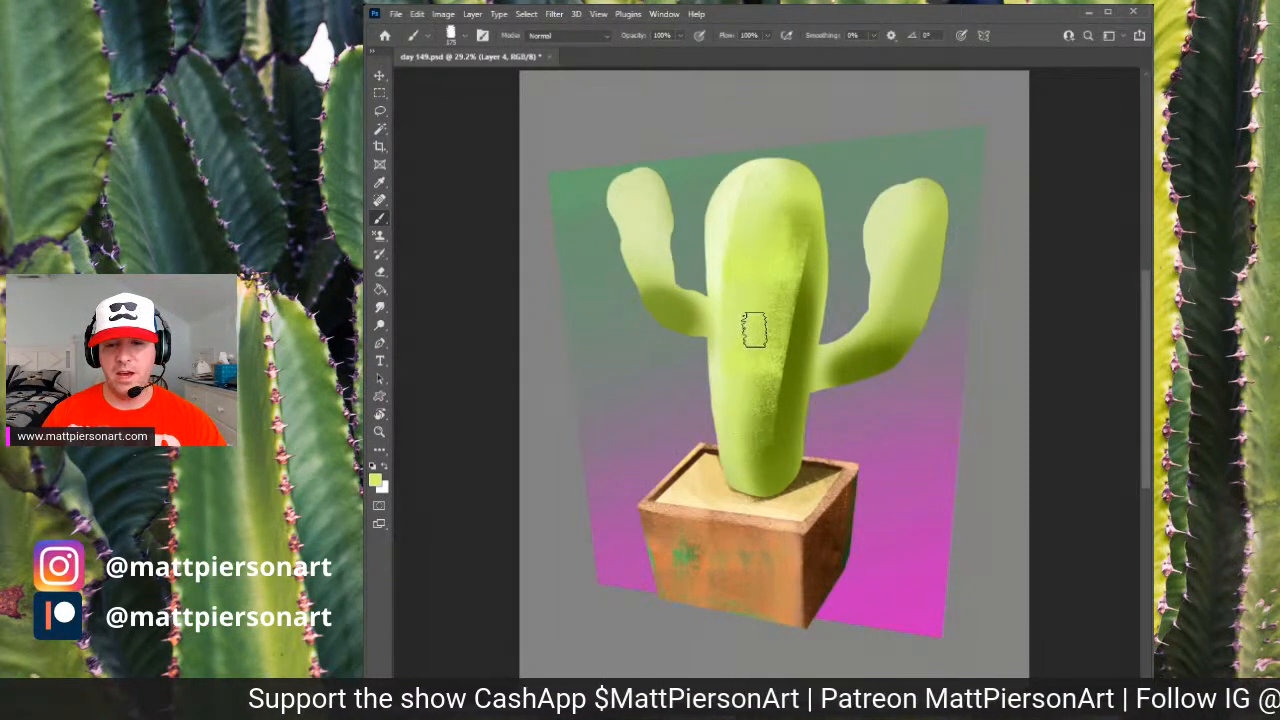
pyautogui.moveTo(755, 340); pyautogui.dragTo(760, 483)
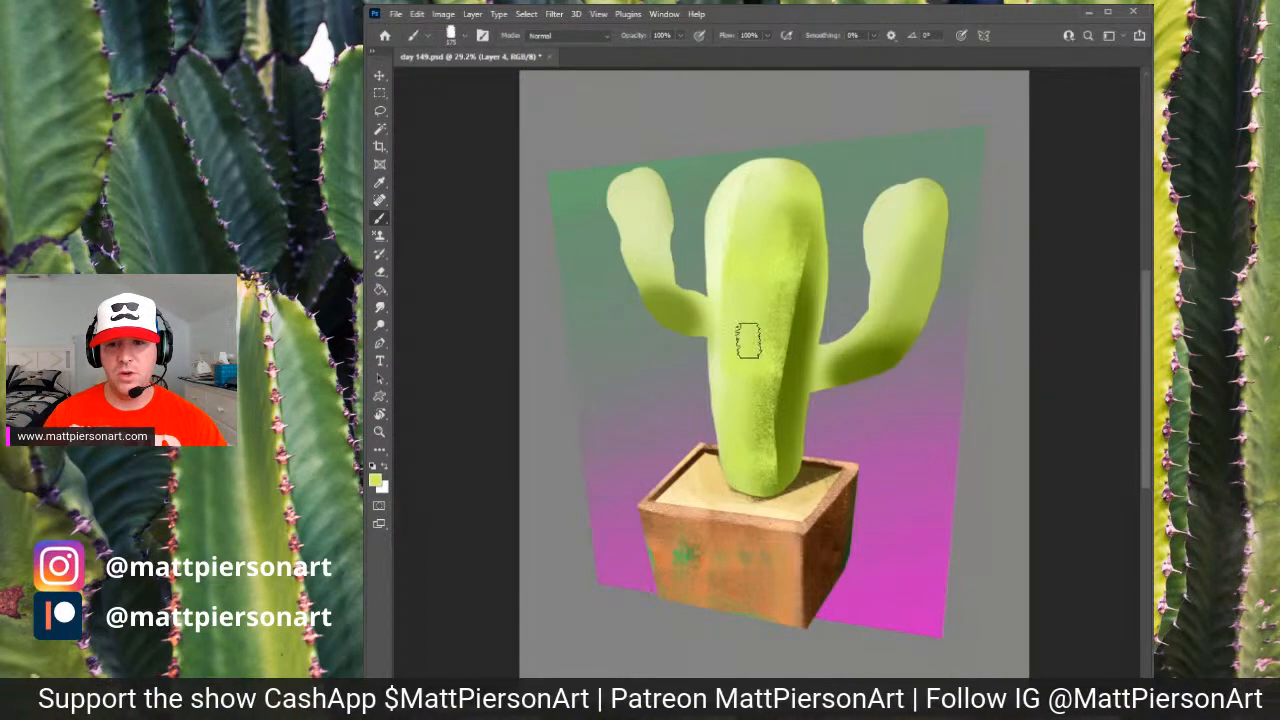
# - Texture the trunk's shaded right half and the right arm with sampled mid and dark greens
pyautogui.keyDown('alt'); pyautogui.click(785, 236); pyautogui.keyUp('alt')
pyautogui.moveTo(775, 231)
pyautogui.mouseDown()
pyautogui.moveTo(818, 255)
pyautogui.moveTo(784, 266)
pyautogui.moveTo(766, 371)
pyautogui.mouseUp()
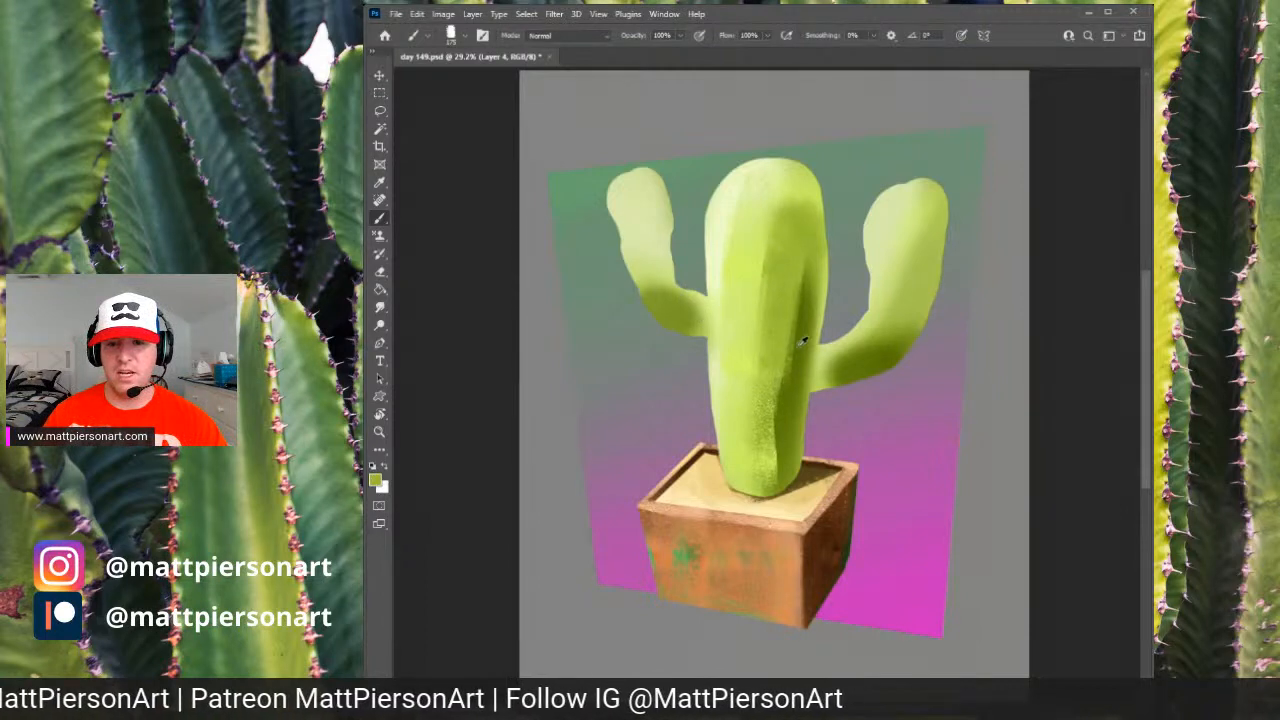
pyautogui.keyDown('alt'); pyautogui.click(802, 342); pyautogui.keyUp('alt')
pyautogui.moveTo(790, 288); pyautogui.dragTo(769, 503)
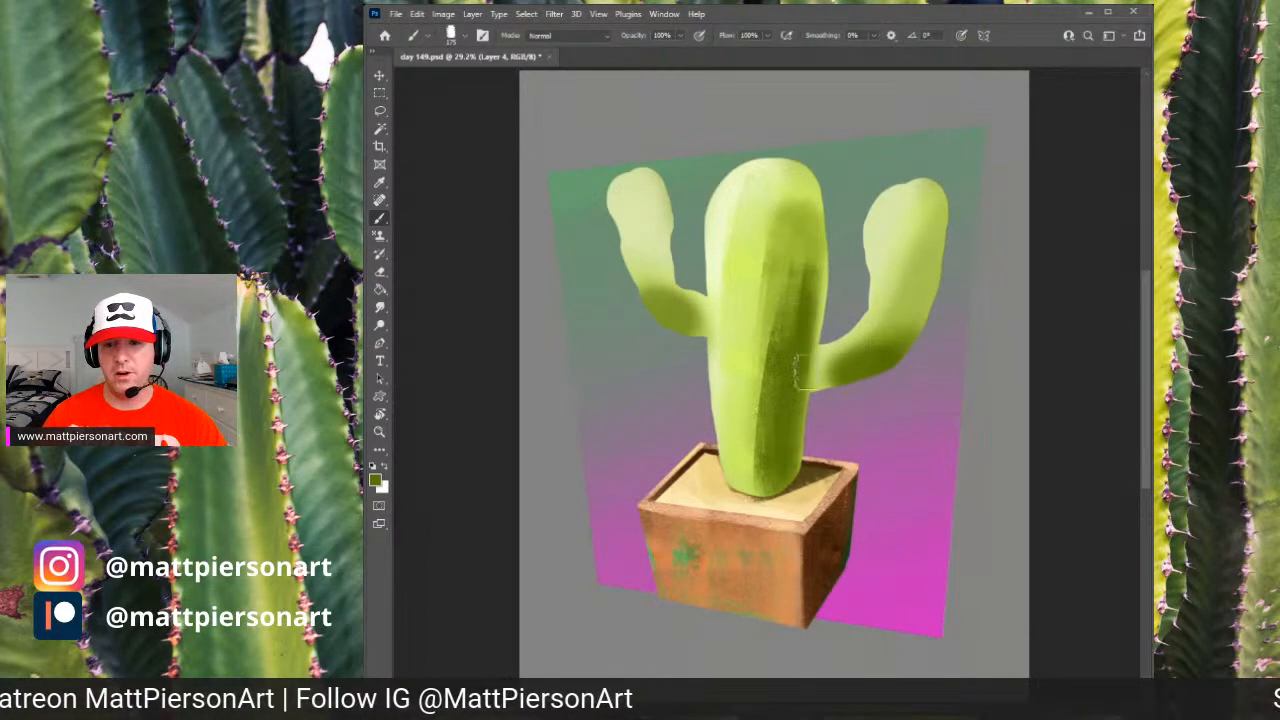
pyautogui.moveTo(800, 372)
pyautogui.mouseDown()
pyautogui.moveTo(809, 306)
pyautogui.moveTo(856, 385)
pyautogui.moveTo(870, 380)
pyautogui.moveTo(872, 338)
pyautogui.moveTo(882, 364)
pyautogui.moveTo(918, 355)
pyautogui.moveTo(878, 331)
pyautogui.moveTo(922, 234)
pyautogui.moveTo(881, 343)
pyautogui.moveTo(930, 222)
pyautogui.moveTo(897, 300)
pyautogui.moveTo(907, 254)
pyautogui.moveTo(891, 260)
pyautogui.moveTo(884, 297)
pyautogui.moveTo(886, 210)
pyautogui.mouseUp()
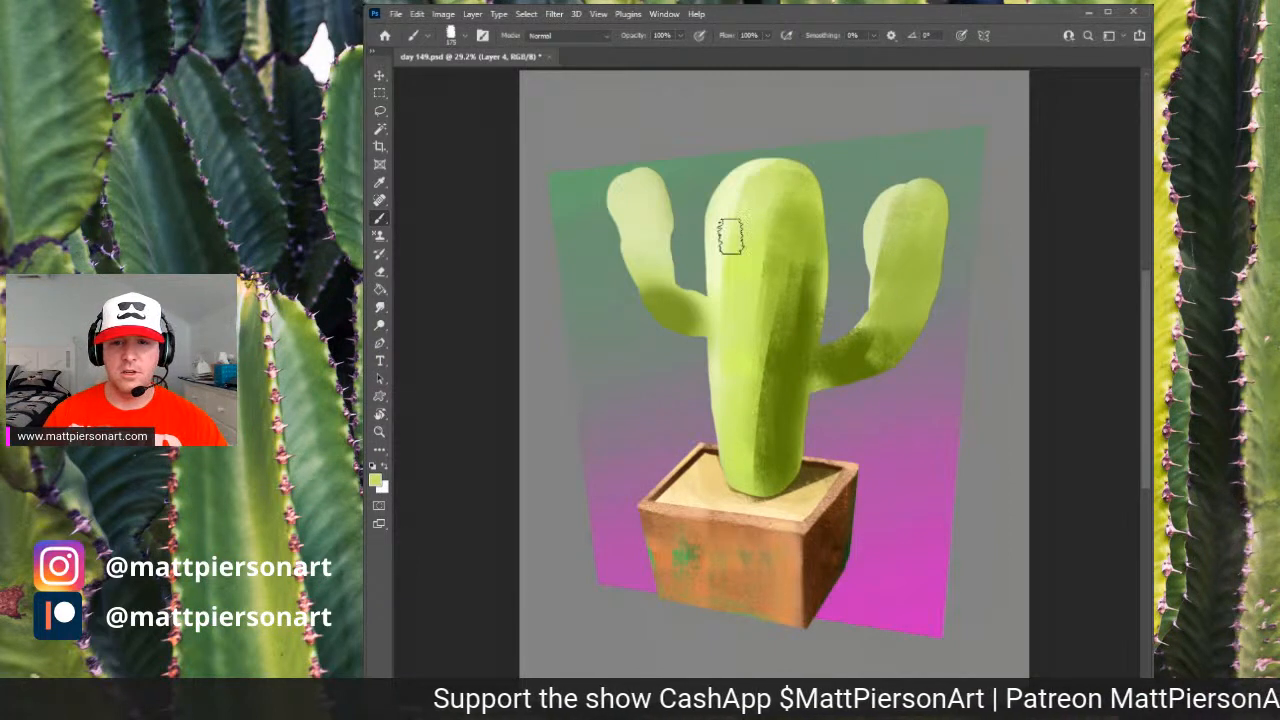
# - Add pale yellow-green rim highlights along the edges of the trunk and arms, and texture the left arm's lower bend in olive
pyautogui.keyDown('alt'); pyautogui.click(721, 307); pyautogui.keyUp('alt')
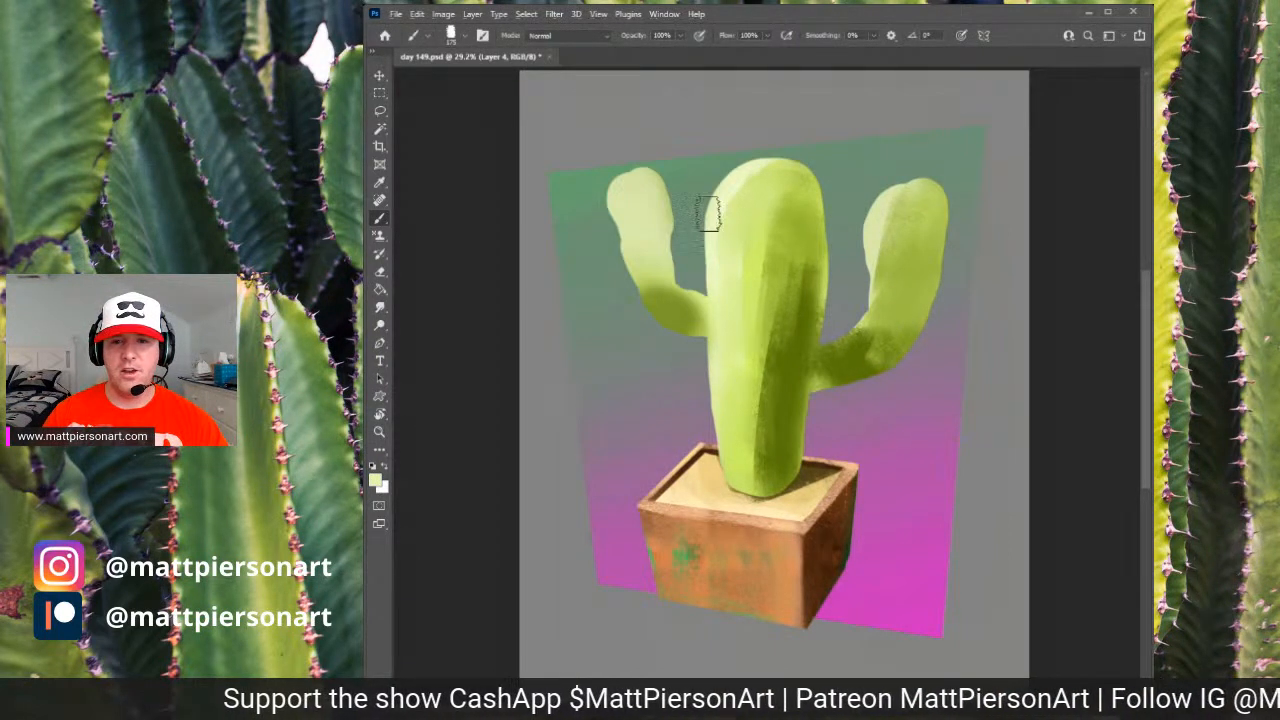
pyautogui.moveTo(757, 157)
pyautogui.mouseDown()
pyautogui.moveTo(820, 166)
pyautogui.moveTo(835, 265)
pyautogui.mouseUp()
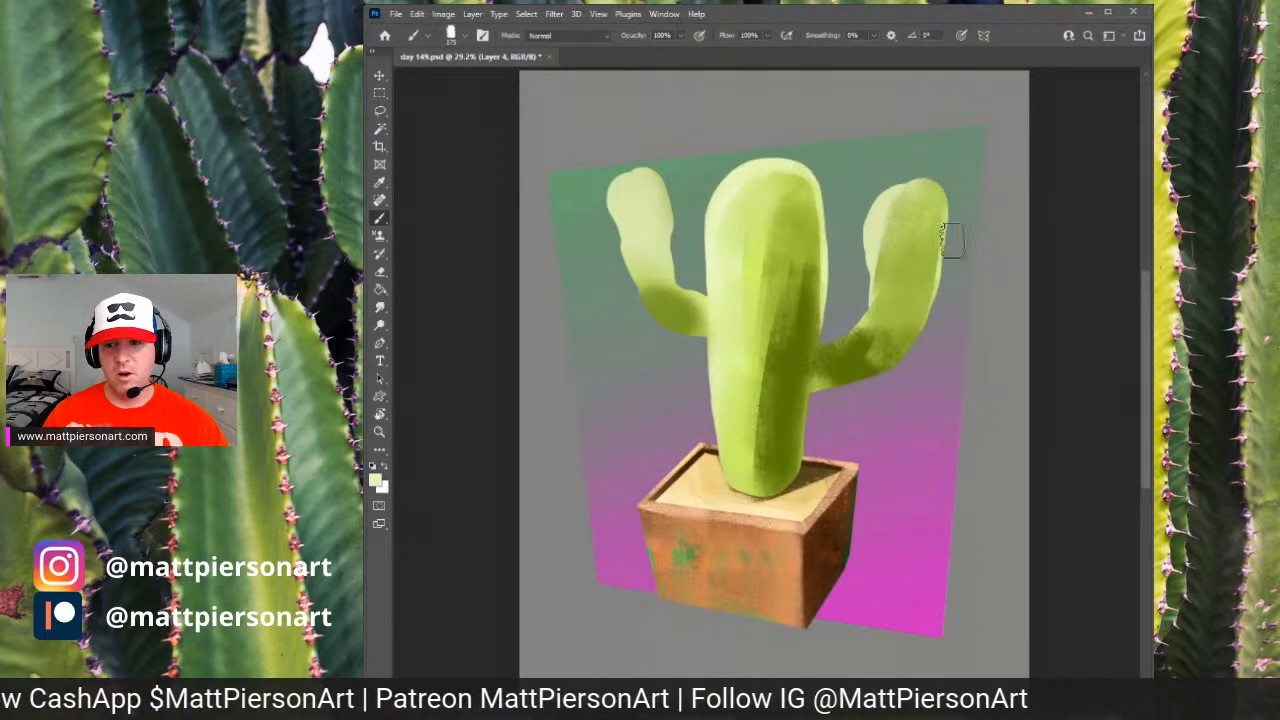
pyautogui.moveTo(952, 240)
pyautogui.mouseDown()
pyautogui.moveTo(910, 345)
pyautogui.moveTo(852, 403)
pyautogui.moveTo(866, 394)
pyautogui.mouseUp()
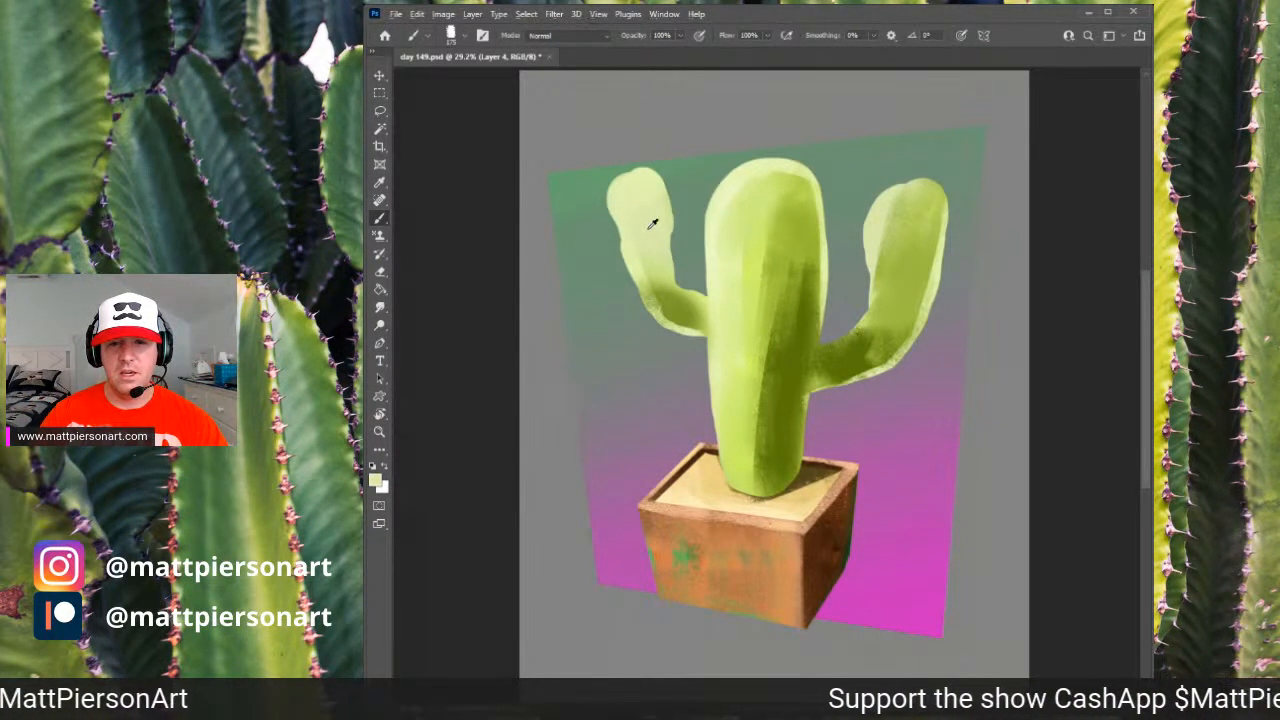
pyautogui.keyDown('alt'); pyautogui.click(680, 300); pyautogui.keyUp('alt')
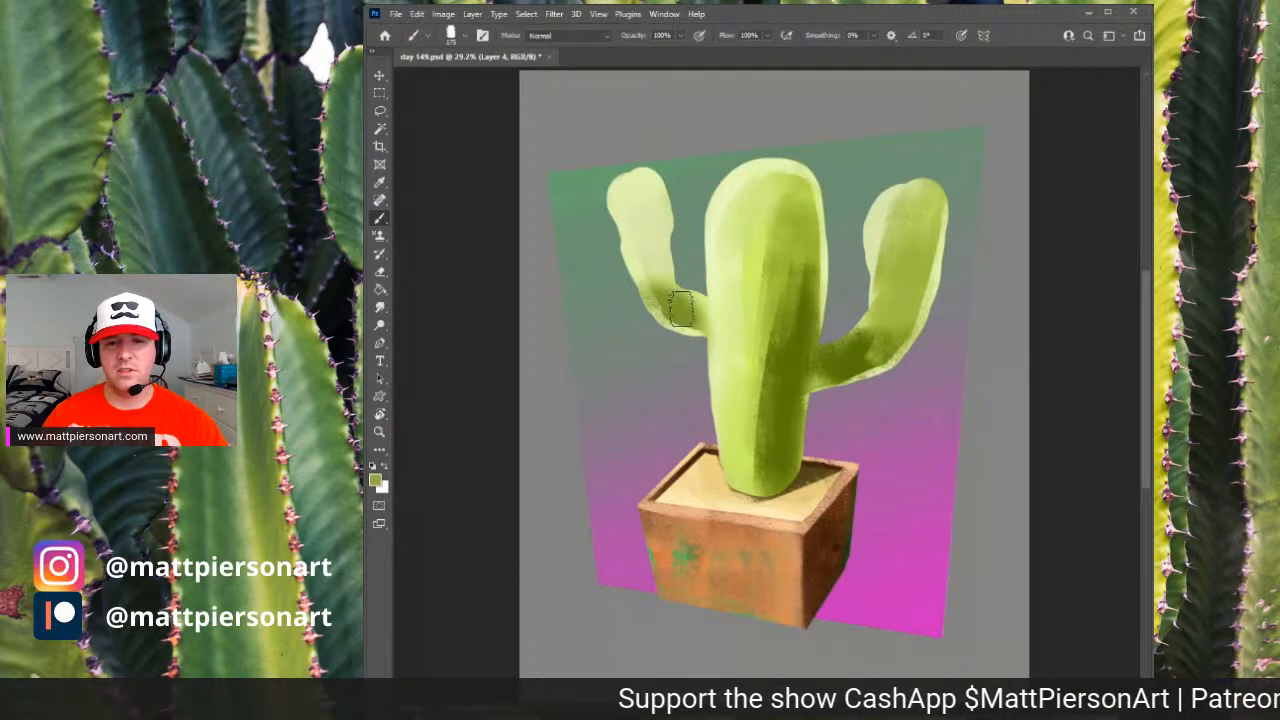
pyautogui.moveTo(665, 295)
pyautogui.mouseDown()
pyautogui.moveTo(641, 255)
pyautogui.moveTo(670, 297)
pyautogui.moveTo(653, 291)
pyautogui.moveTo(639, 230)
pyautogui.moveTo(702, 316)
pyautogui.mouseUp()
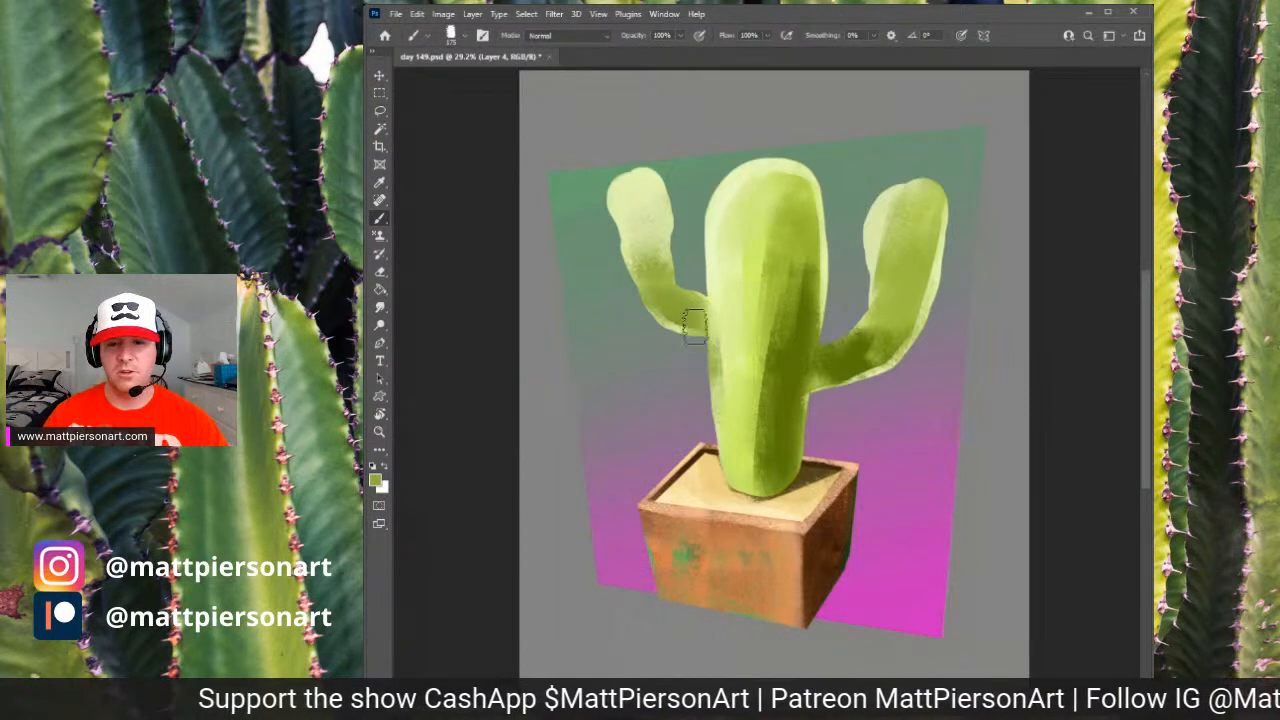
# - Blend the trunk's dark centre into its lit left side with long textured strokes in sampled dark, mid and light greens
pyautogui.keyDown('alt'); pyautogui.click(771, 364); pyautogui.keyUp('alt')
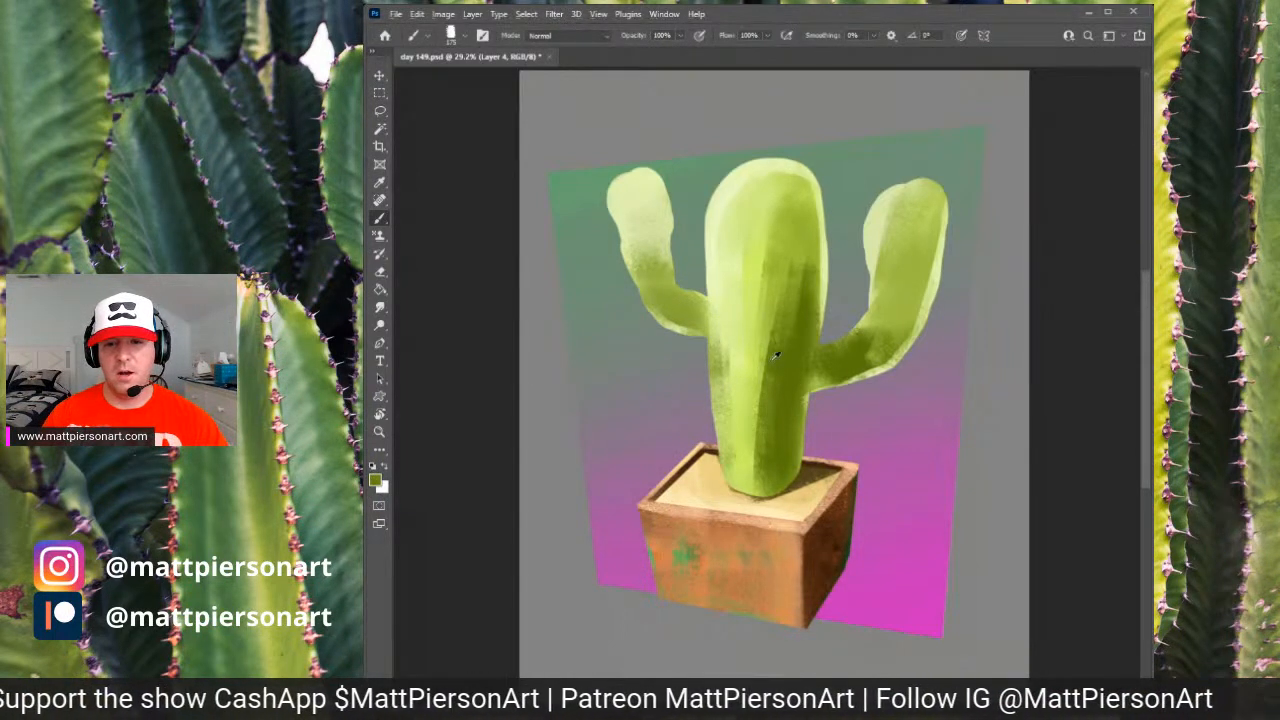
pyautogui.moveTo(790, 256); pyautogui.dragTo(765, 398)
pyautogui.keyDown('alt'); pyautogui.click(764, 320); pyautogui.keyUp('alt')
pyautogui.moveTo(760, 290); pyautogui.dragTo(768, 276)
pyautogui.moveTo(746, 425); pyautogui.dragTo(759, 330)
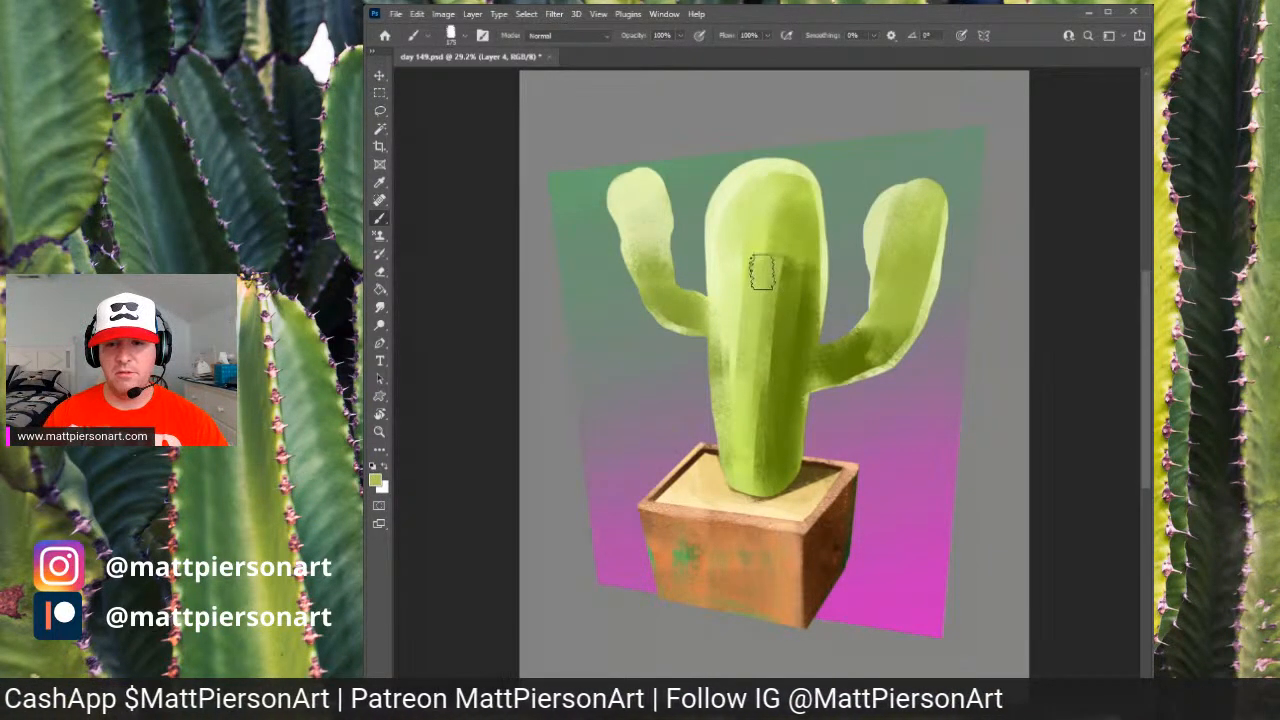
pyautogui.moveTo(762, 270); pyautogui.dragTo(762, 282)
pyautogui.keyDown('alt'); pyautogui.click(763, 274); pyautogui.keyUp('alt')
pyautogui.moveTo(759, 227); pyautogui.dragTo(737, 355)
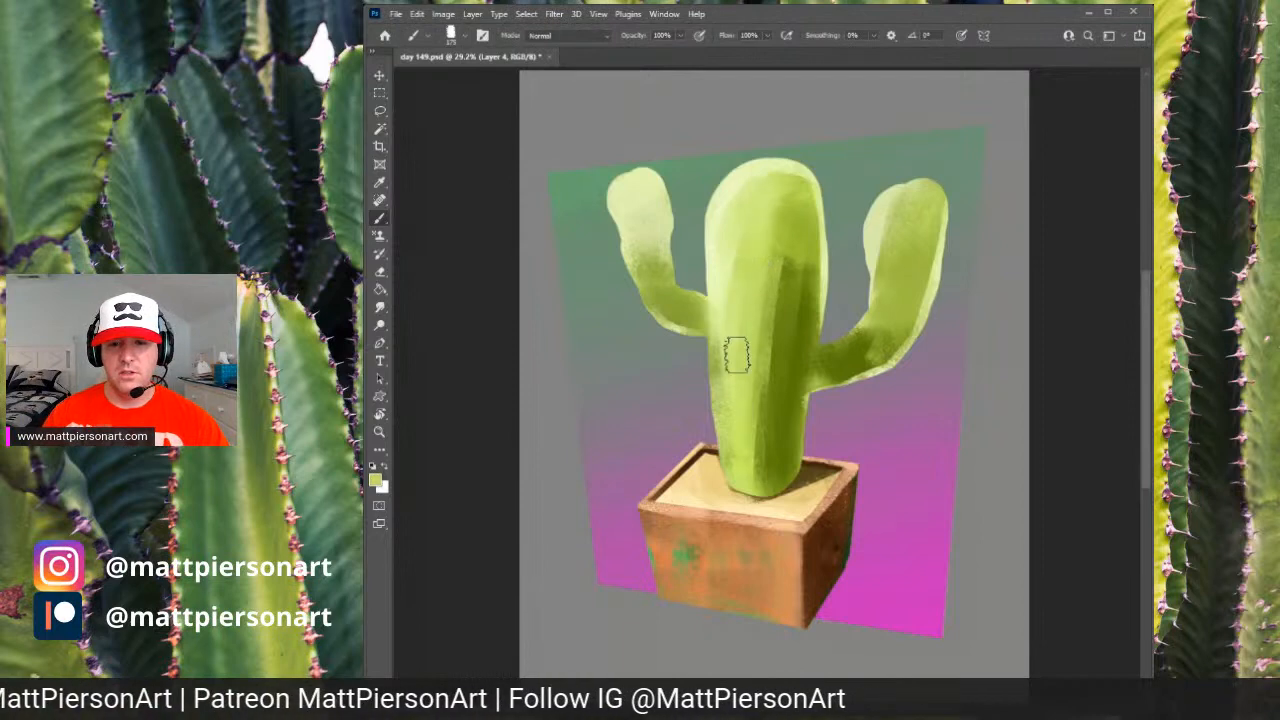
pyautogui.keyDown('alt'); pyautogui.click(745, 291); pyautogui.keyUp('alt')
pyautogui.moveTo(748, 197); pyautogui.dragTo(731, 371)
# - Soften the change from the trunk's upper highlight to its shaded right side with resampled light, mid and dark greens
pyautogui.keyDown('alt'); pyautogui.click(735, 238); pyautogui.keyUp('alt')
pyautogui.moveTo(758, 197); pyautogui.dragTo(789, 280)
pyautogui.keyDown('alt'); pyautogui.click(791, 214); pyautogui.keyUp('alt')
pyautogui.moveTo(791, 222); pyautogui.dragTo(769, 395)
pyautogui.keyDown('alt'); pyautogui.click(792, 332); pyautogui.keyUp('alt')
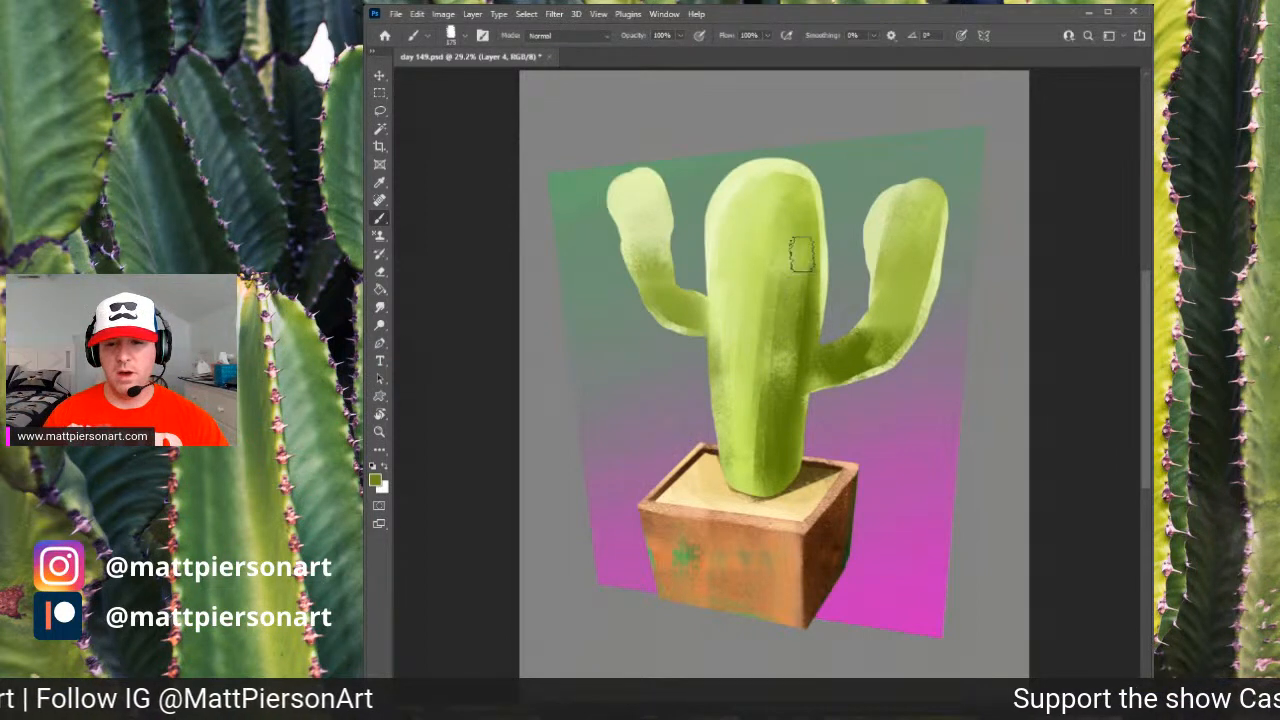
pyautogui.moveTo(802, 256); pyautogui.dragTo(764, 468)
pyautogui.keyDown('alt'); pyautogui.click(802, 270); pyautogui.keyUp('alt')
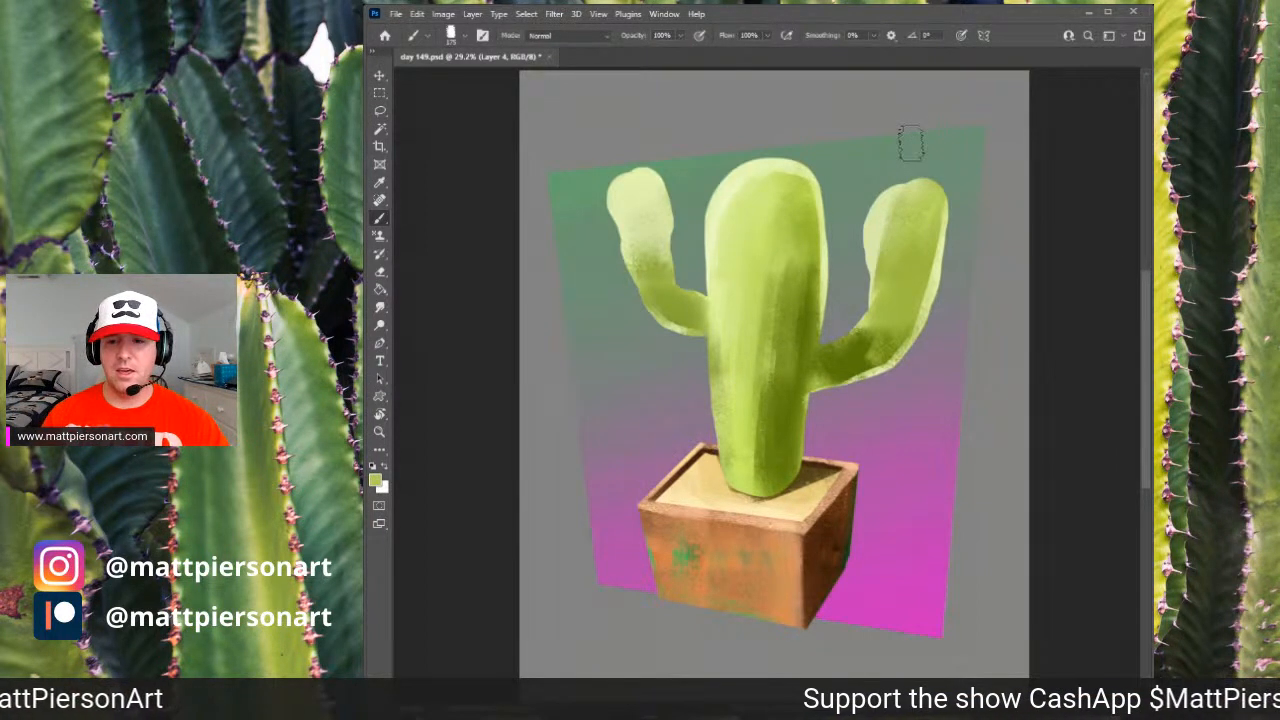
# - Darken the right arm with sampled olive, and blend its upper part back with lighter greens, keeping the lower bend in shadow
pyautogui.keyDown('alt'); pyautogui.click(865, 332); pyautogui.keyUp('alt')
pyautogui.moveTo(866, 340)
pyautogui.mouseDown()
pyautogui.moveTo(910, 268)
pyautogui.moveTo(867, 352)
pyautogui.moveTo(903, 262)
pyautogui.moveTo(882, 287)
pyautogui.moveTo(904, 197)
pyautogui.moveTo(887, 290)
pyautogui.mouseUp()
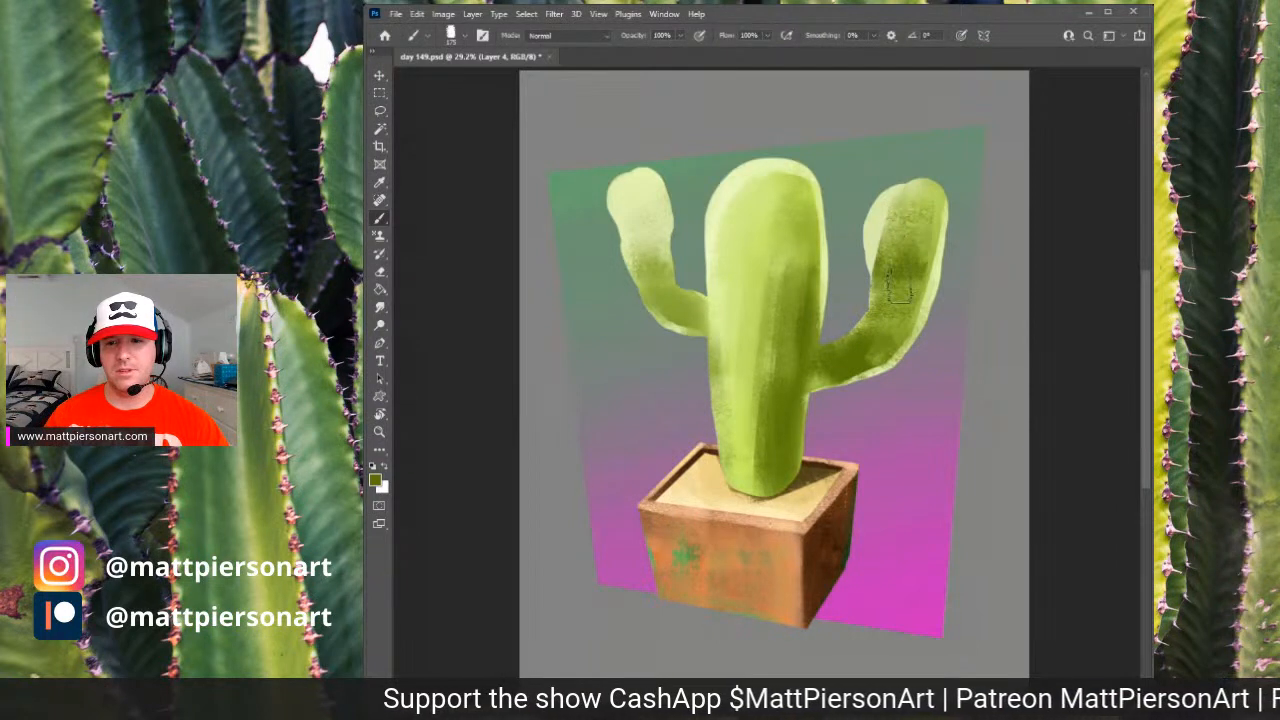
pyautogui.keyDown('alt'); pyautogui.click(899, 231); pyautogui.keyUp('alt')
pyautogui.moveTo(900, 200)
pyautogui.mouseDown()
pyautogui.moveTo(892, 287)
pyautogui.moveTo(912, 208)
pyautogui.moveTo(894, 296)
pyautogui.moveTo(923, 205)
pyautogui.moveTo(845, 388)
pyautogui.mouseUp()
pyautogui.moveTo(890, 326)
pyautogui.mouseDown()
pyautogui.moveTo(810, 368)
pyautogui.moveTo(895, 323)
pyautogui.moveTo(848, 378)
pyautogui.moveTo(916, 229)
pyautogui.mouseUp()
pyautogui.keyDown('alt'); pyautogui.click(864, 331); pyautogui.keyUp('alt')
pyautogui.keyDown('alt'); pyautogui.click(912, 258); pyautogui.keyUp('alt')
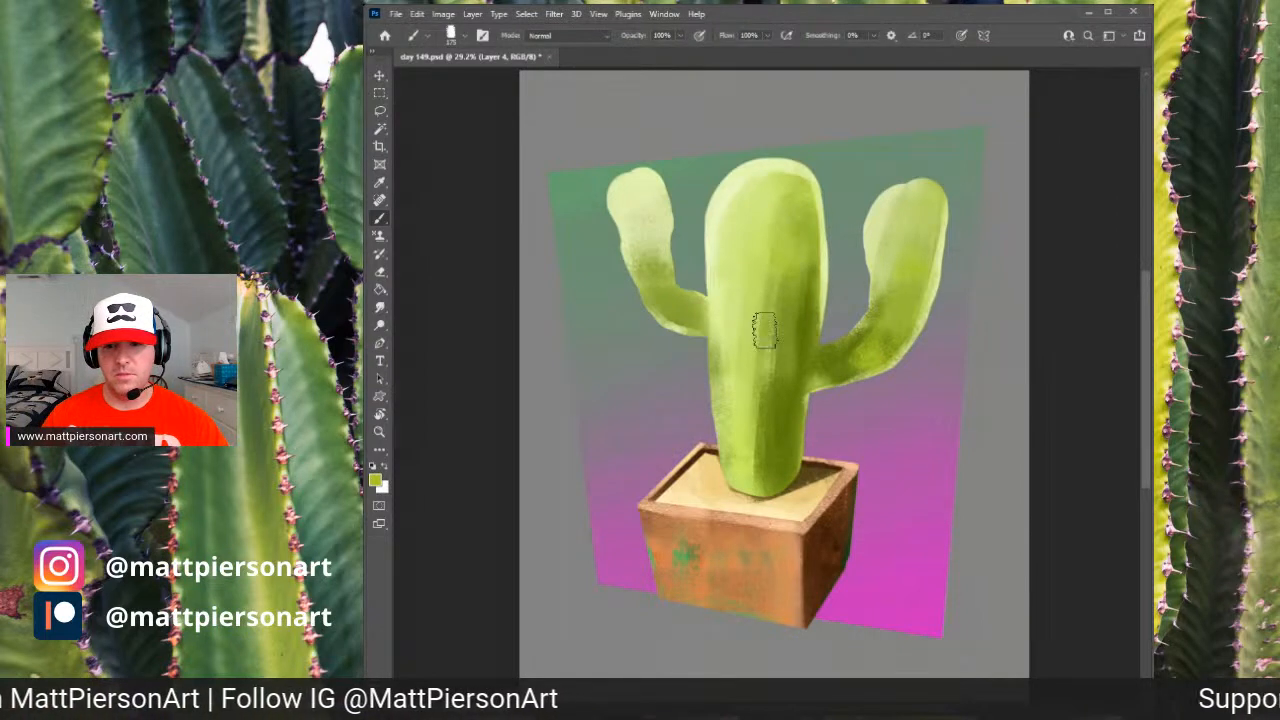
# - With a smaller textured brush, darken the trunk's crown in olive and blend the arms' shading with greens sampled from them
pyautogui.keyDown('alt'); pyautogui.click(812, 258); pyautogui.keyUp('alt')
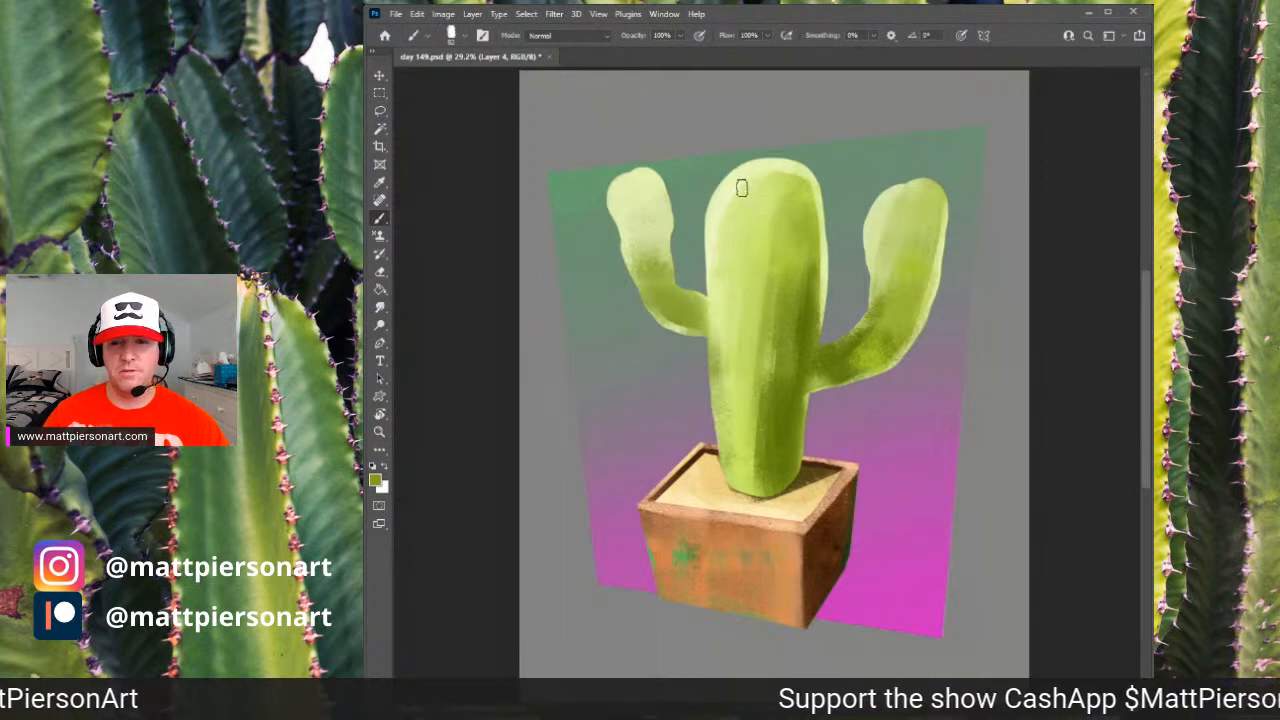
pyautogui.moveTo(743, 186); pyautogui.dragTo(799, 195)
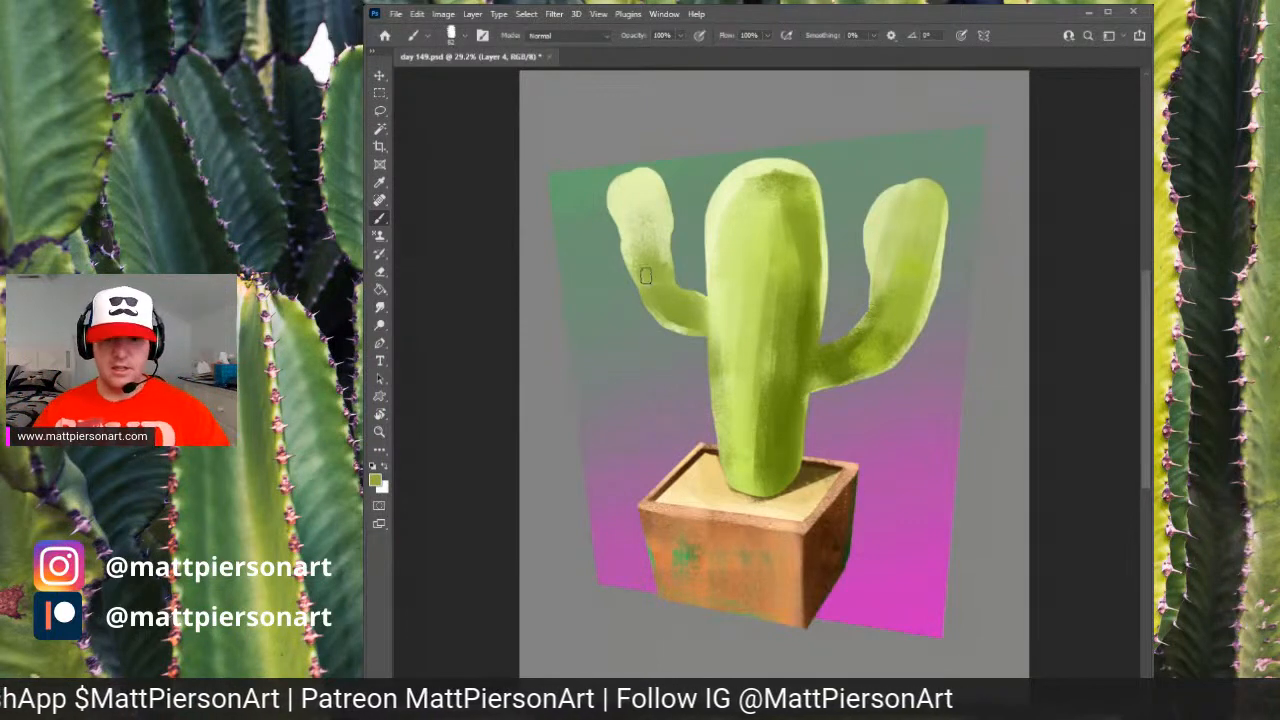
pyautogui.keyDown('alt'); pyautogui.click(629, 189); pyautogui.keyUp('alt')
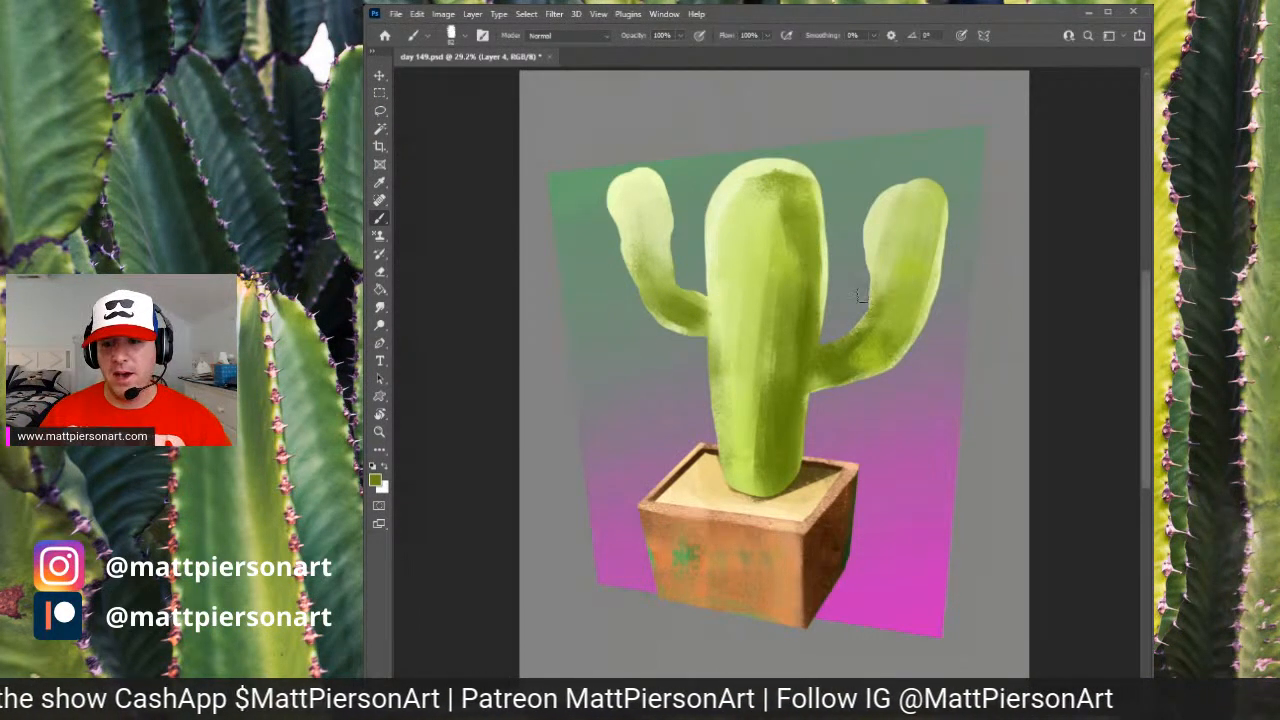
pyautogui.keyDown('alt'); pyautogui.click(895, 222); pyautogui.keyUp('alt')
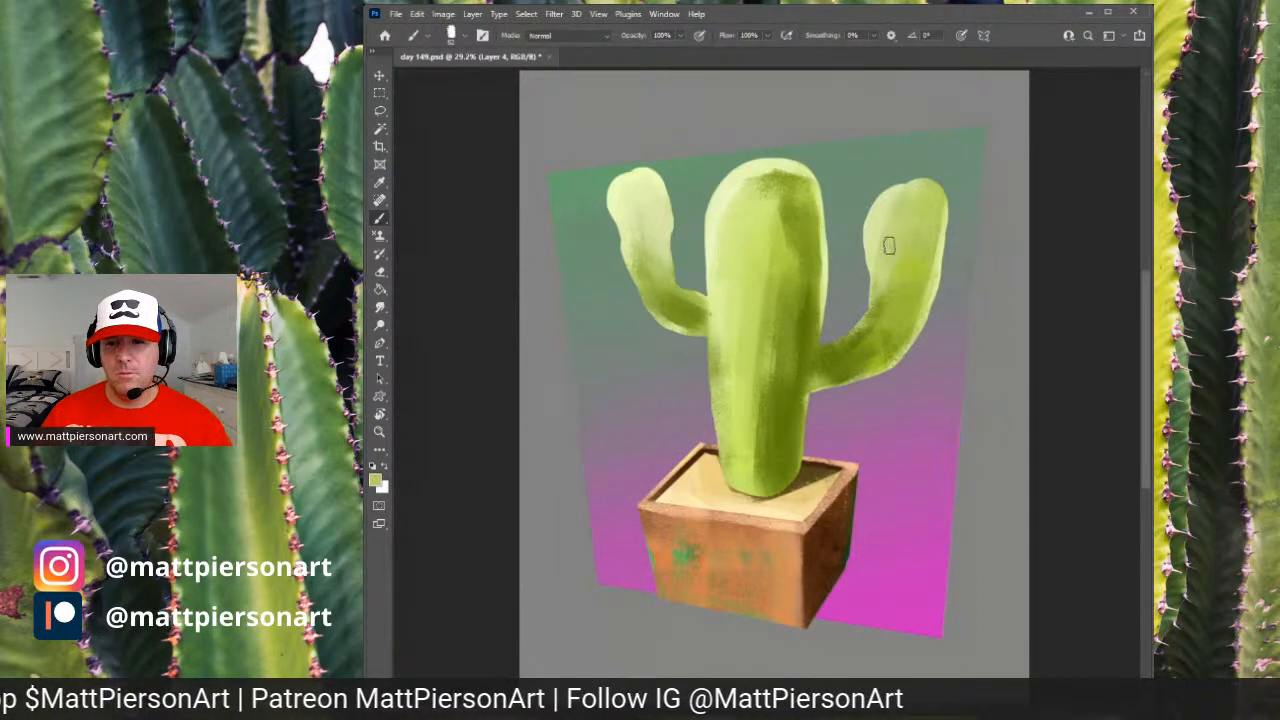
# - Blend the edge of the trunk's central shadow with sampled olive and mid greens, and make the sand layer active
pyautogui.keyDown('alt'); pyautogui.click(780, 315); pyautogui.keyUp('alt')
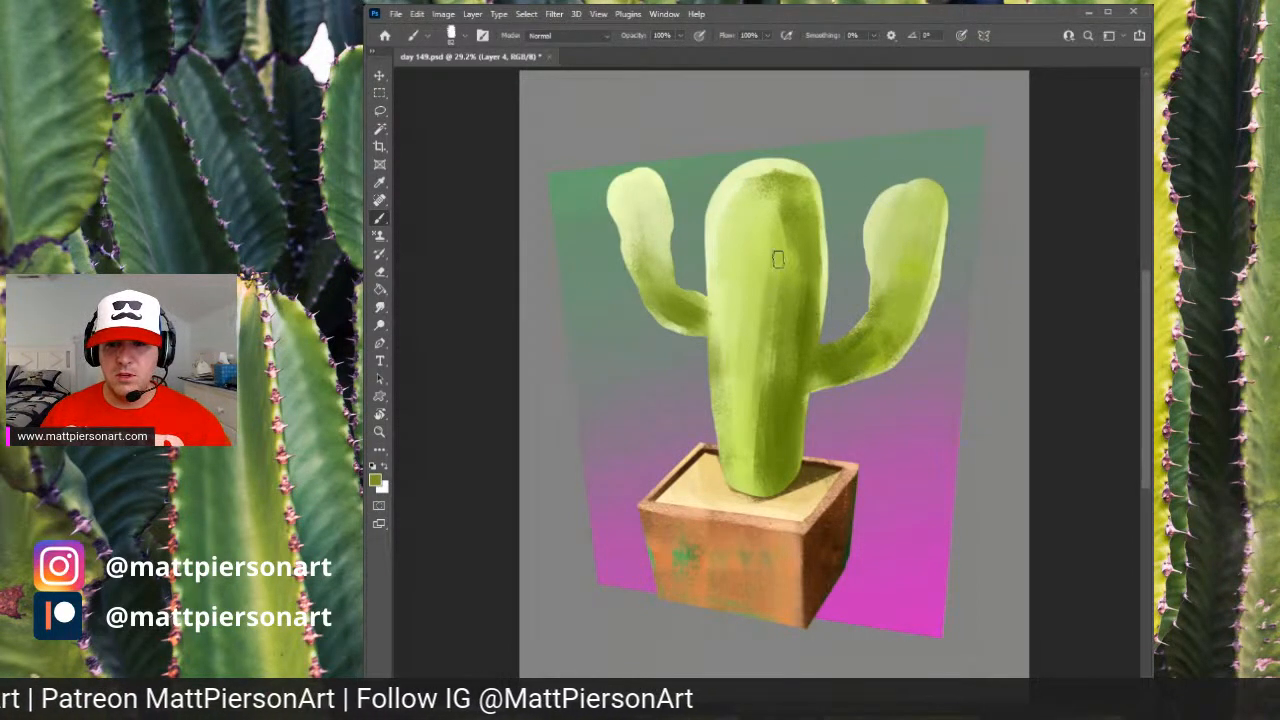
pyautogui.moveTo(778, 258); pyautogui.dragTo(773, 408)
pyautogui.keyDown('alt'); pyautogui.click(783, 263); pyautogui.keyUp('alt')
pyautogui.moveTo(780, 240); pyautogui.dragTo(782, 344)
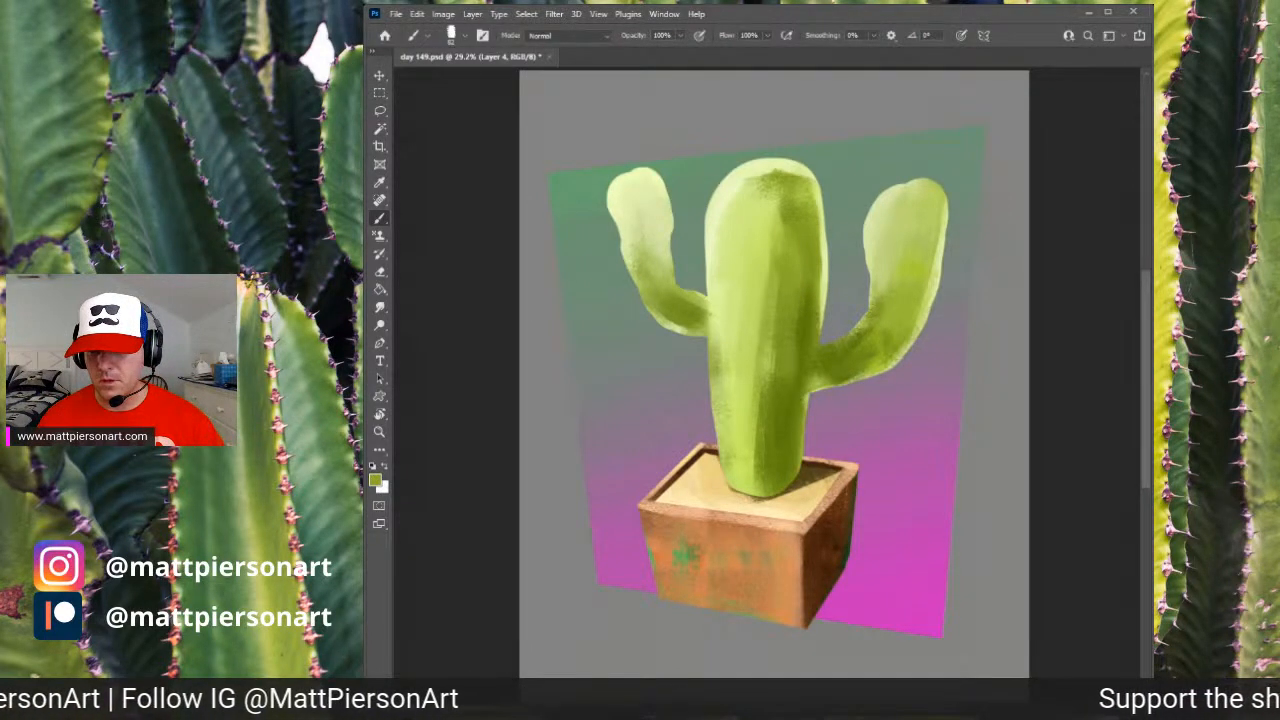
pyautogui.hotkey('alt', '[')
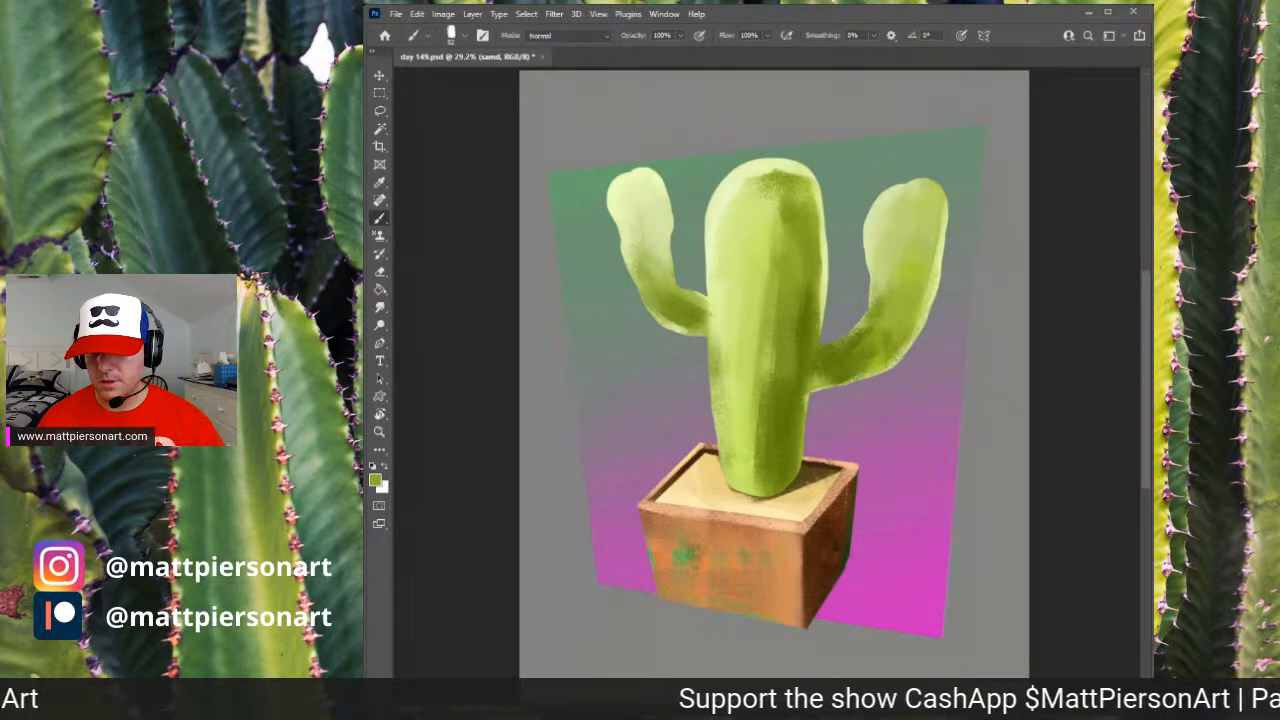
# - Make Layer 4 active and soften the shading on the trunk's upper right with a sampled yellow-green
pyautogui.hotkey('alt', '[')
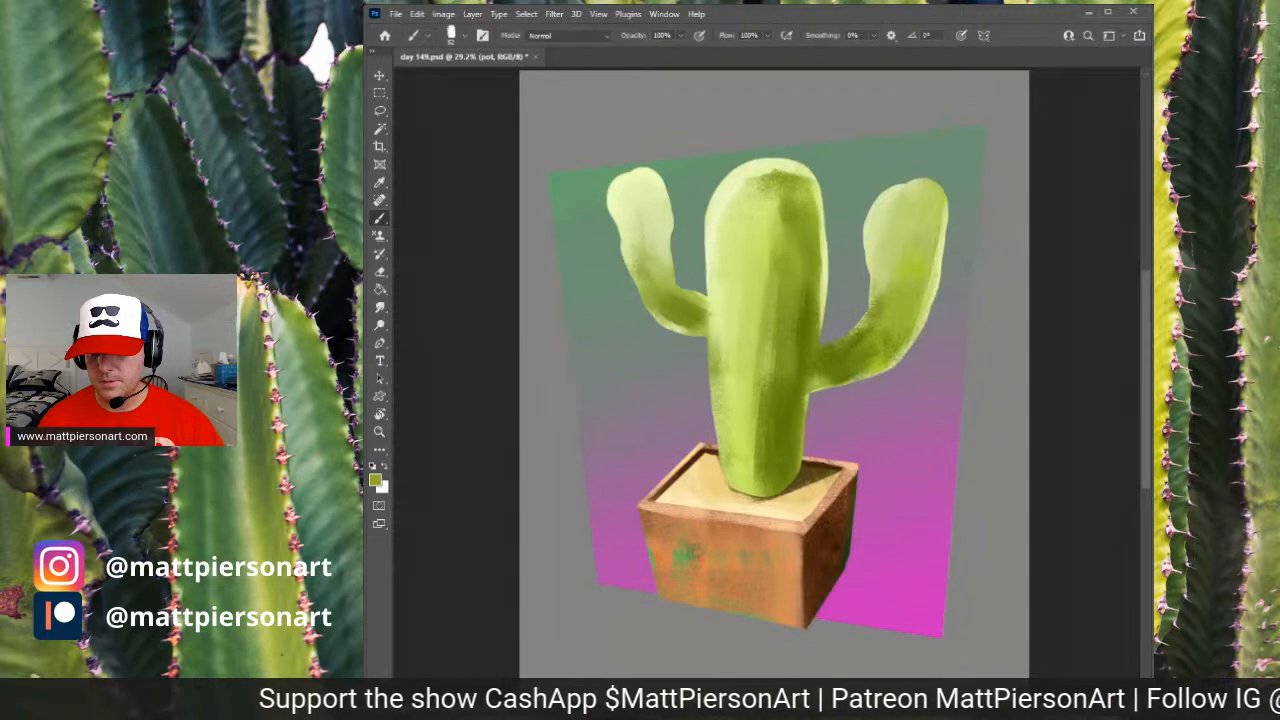
pyautogui.hotkey('alt', ']')
pyautogui.hotkey('alt', ']')
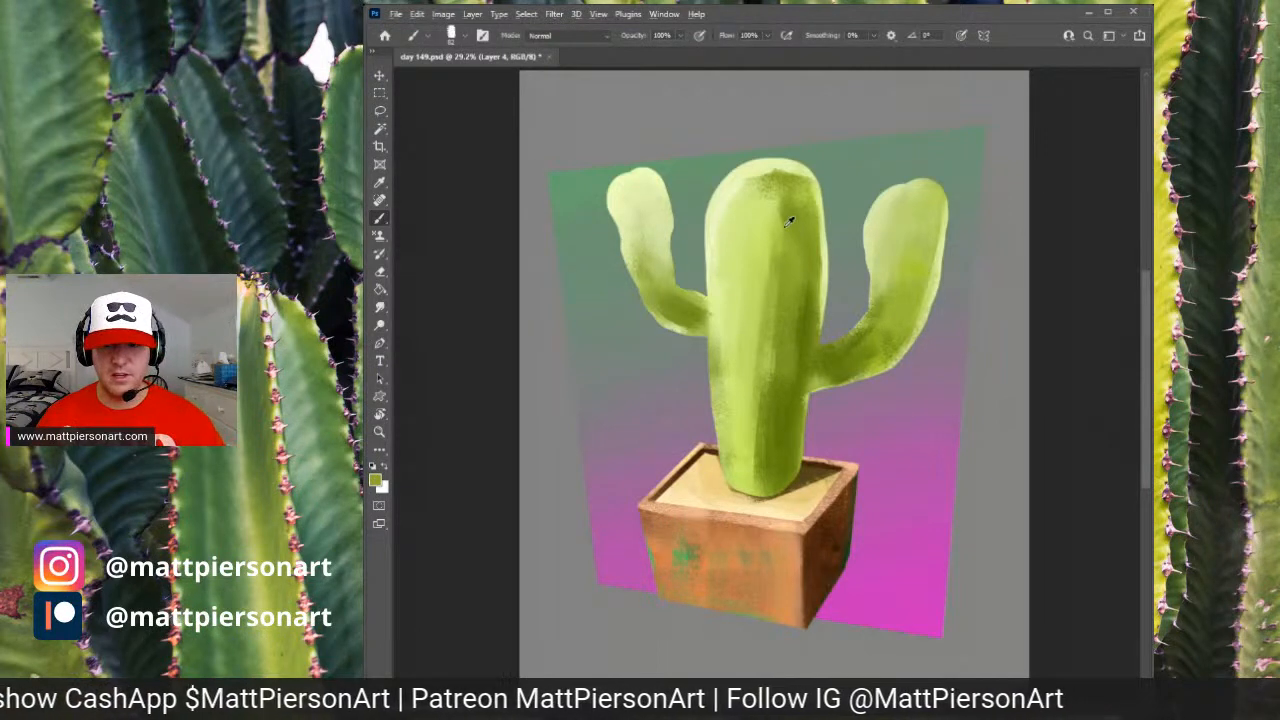
pyautogui.moveTo(768, 206)
pyautogui.mouseDown()
pyautogui.moveTo(776, 291)
pyautogui.moveTo(777, 194)
pyautogui.moveTo(793, 252)
pyautogui.mouseUp()
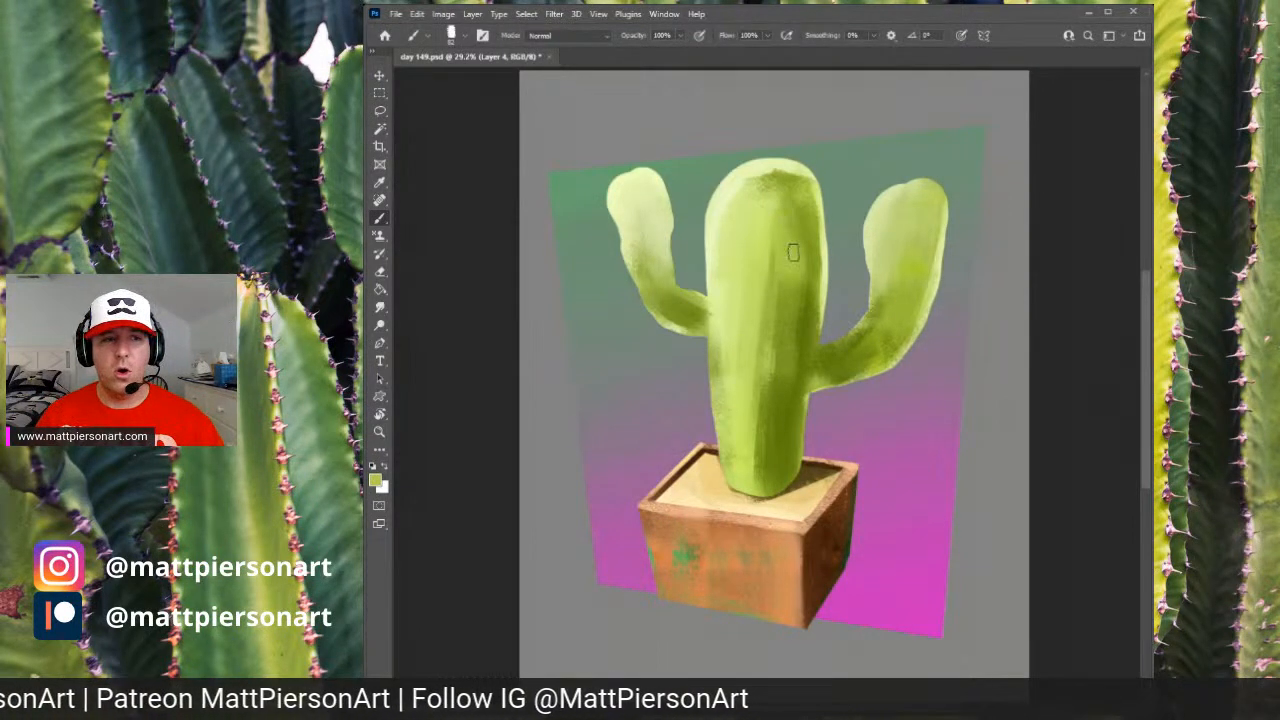
# - Blend the left arm's shaded bend and the trunk's left edge with greens resampled from the cactus
pyautogui.keyDown('alt'); pyautogui.click(675, 319); pyautogui.keyUp('alt')
pyautogui.moveTo(651, 291)
pyautogui.mouseDown()
pyautogui.moveTo(667, 300)
pyautogui.moveTo(644, 230)
pyautogui.moveTo(677, 295)
pyautogui.moveTo(660, 302)
pyautogui.moveTo(703, 329)
pyautogui.moveTo(653, 329)
pyautogui.moveTo(692, 334)
pyautogui.moveTo(716, 432)
pyautogui.mouseUp()
pyautogui.keyDown('alt'); pyautogui.click(665, 261); pyautogui.keyUp('alt')
pyautogui.keyDown('alt'); pyautogui.click(813, 297); pyautogui.keyUp('alt')
pyautogui.keyDown('alt'); pyautogui.click(712, 224); pyautogui.keyUp('alt')
pyautogui.keyDown('alt'); pyautogui.click(716, 367); pyautogui.keyUp('alt')
pyautogui.keyDown('alt'); pyautogui.click(717, 342); pyautogui.keyUp('alt')
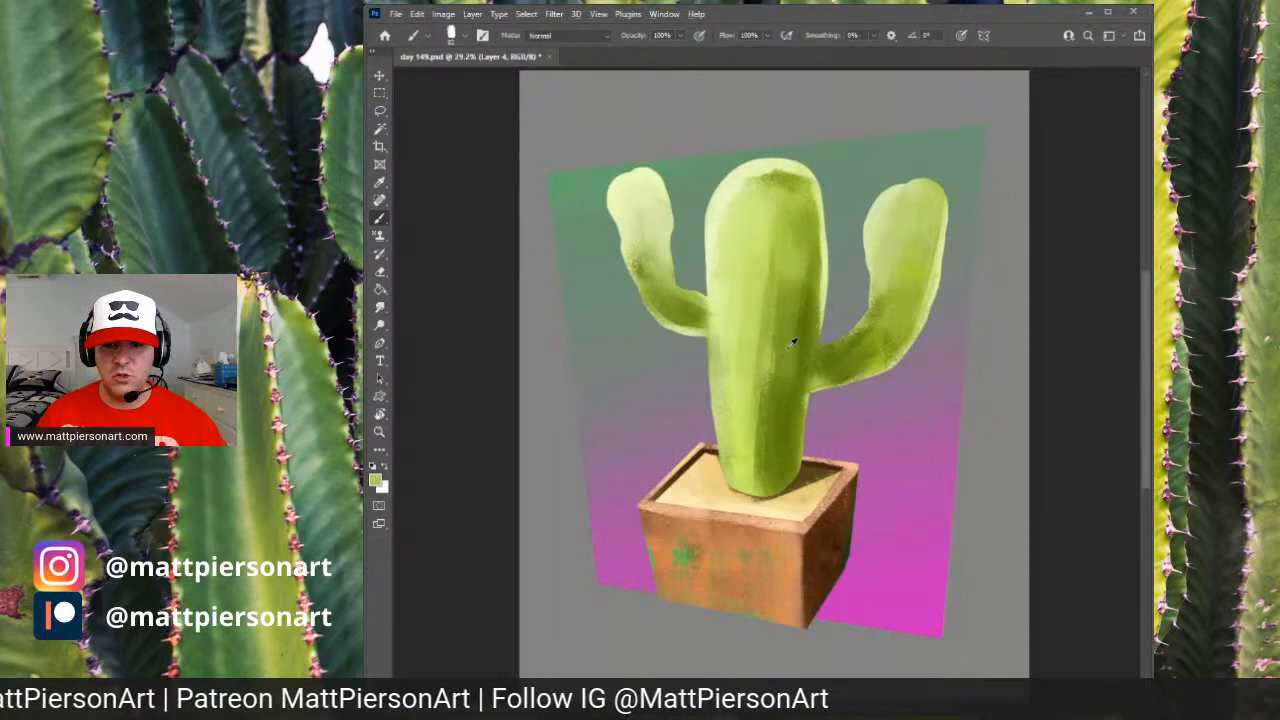
# - Paint light yellow-green streaks through the shadow on the trunk's lower right side, using a smaller textured brush
pyautogui.keyDown('alt'); pyautogui.click(788, 352); pyautogui.keyUp('alt')
pyautogui.moveTo(711, 336)
pyautogui.mouseDown()
pyautogui.moveTo(720, 438)
pyautogui.moveTo(755, 508)
pyautogui.moveTo(783, 412)
pyautogui.mouseUp()
pyautogui.keyDown('alt'); pyautogui.click(743, 442); pyautogui.keyUp('alt')
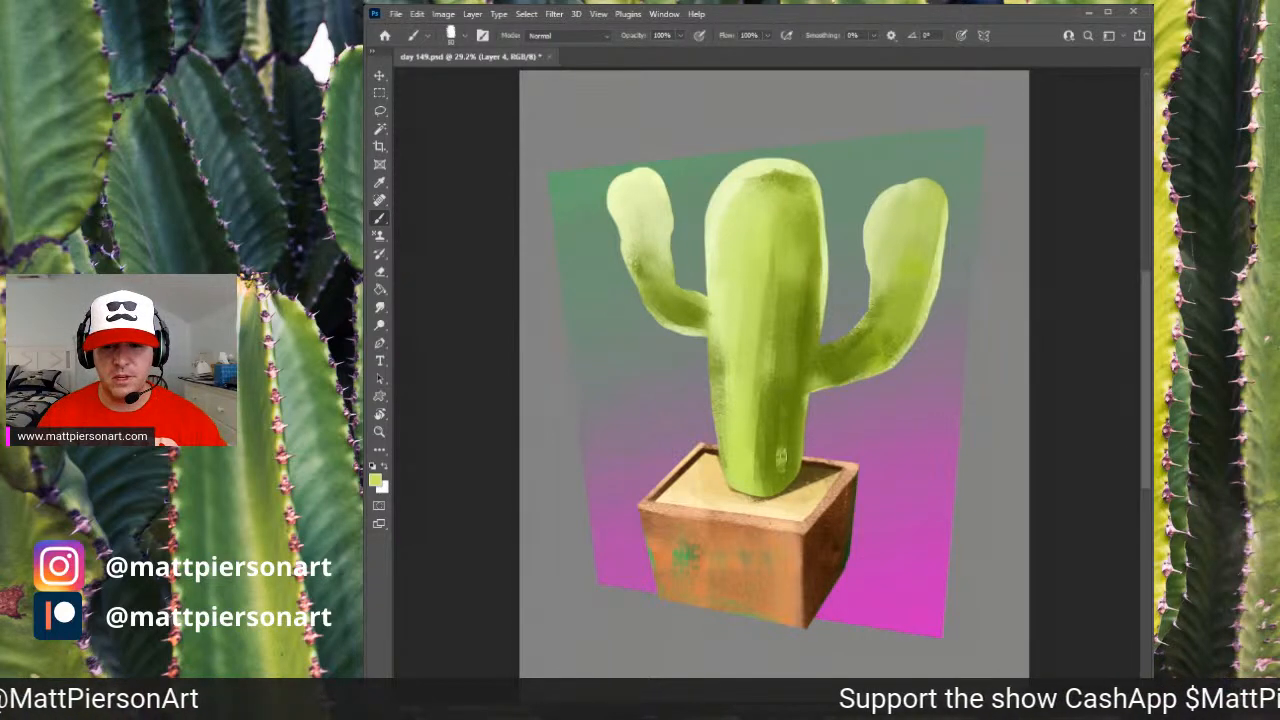
pyautogui.moveTo(782, 472); pyautogui.dragTo(783, 425)
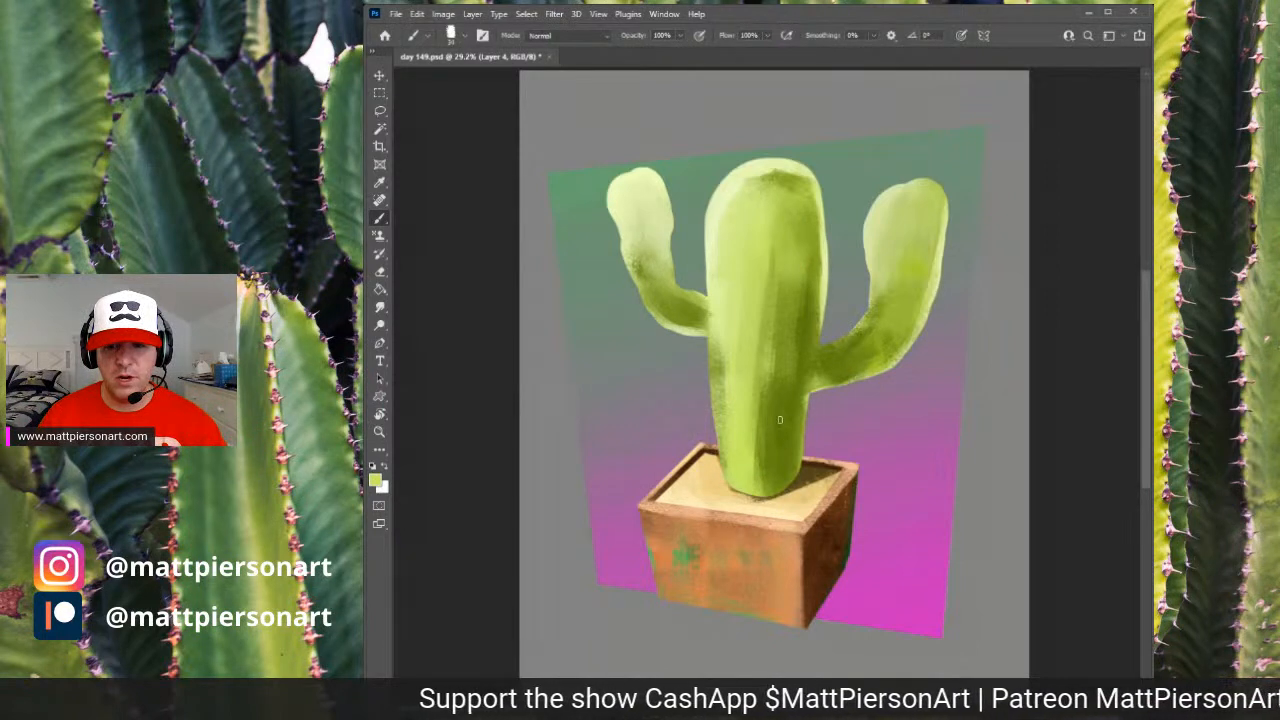
pyautogui.moveTo(786, 482); pyautogui.dragTo(782, 428)
pyautogui.moveTo(788, 376); pyautogui.dragTo(789, 418)
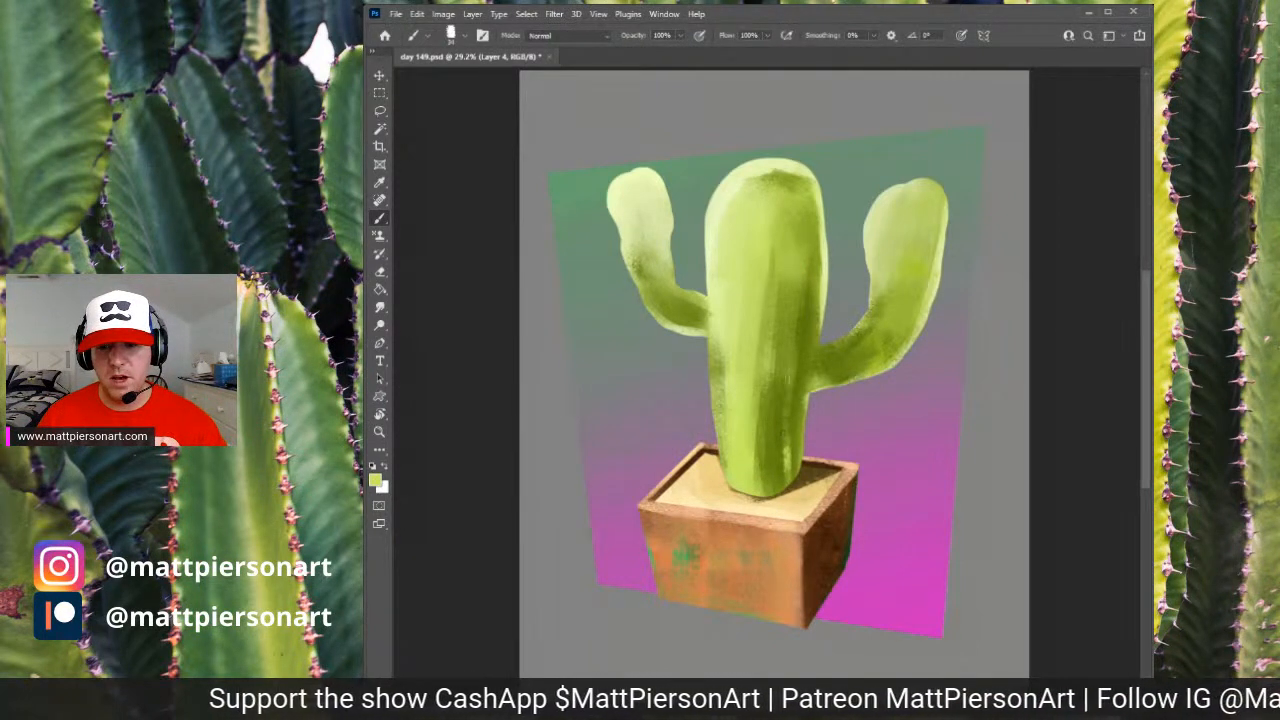
pyautogui.moveTo(795, 368); pyautogui.dragTo(795, 336)
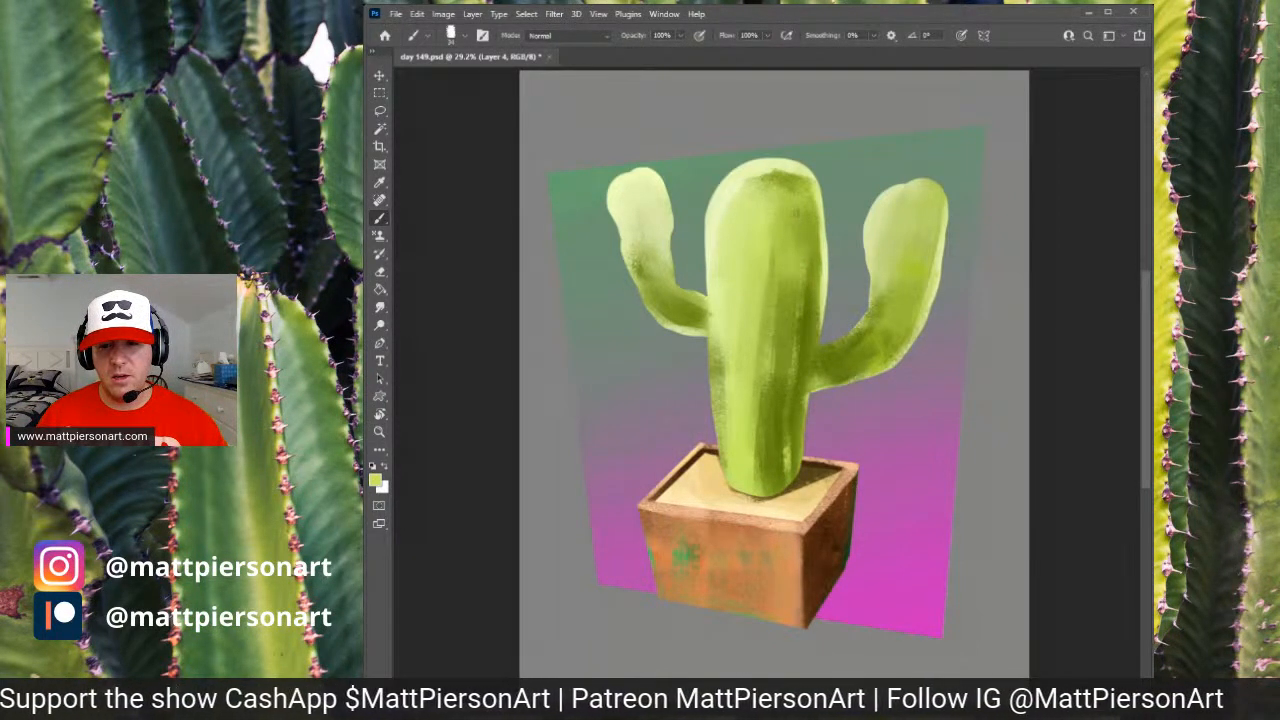
# - Deepen the shadow down the trunk's lower right side with vertical strokes of sampled dark olive
pyautogui.keyDown('alt'); pyautogui.click(784, 412); pyautogui.keyUp('alt')
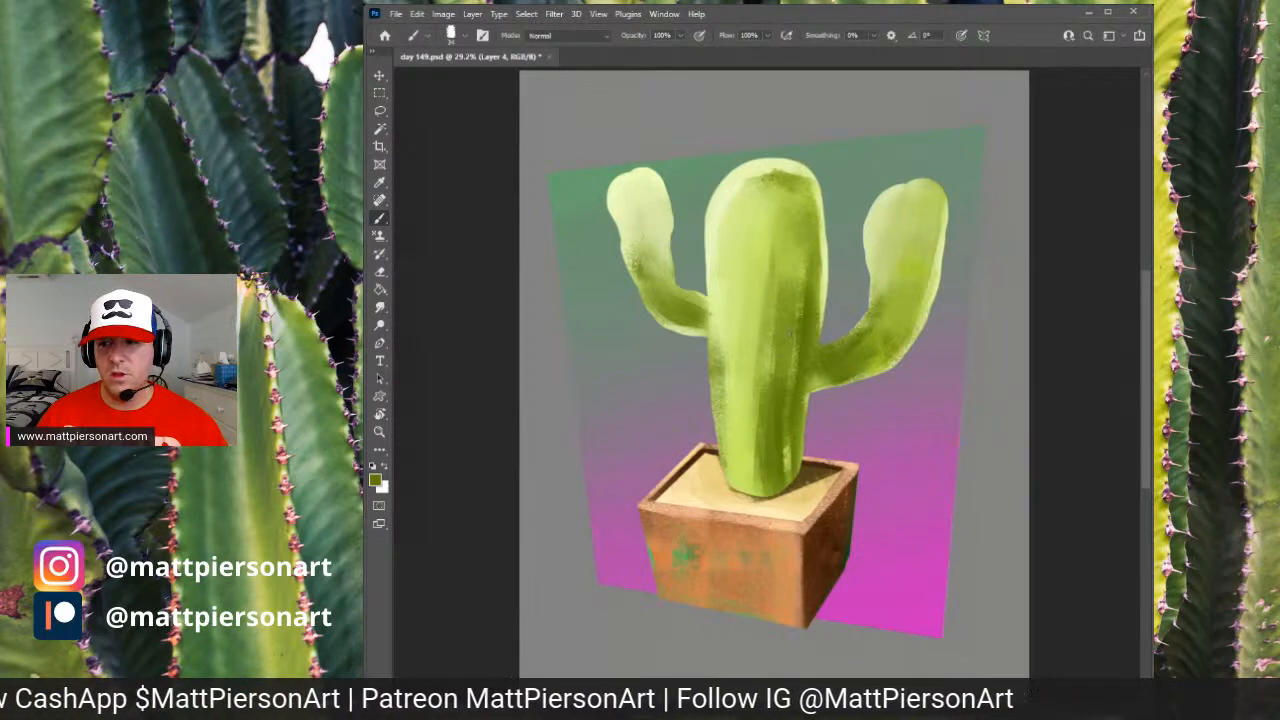
pyautogui.moveTo(784, 406); pyautogui.dragTo(782, 478)
pyautogui.moveTo(774, 406); pyautogui.dragTo(776, 484)
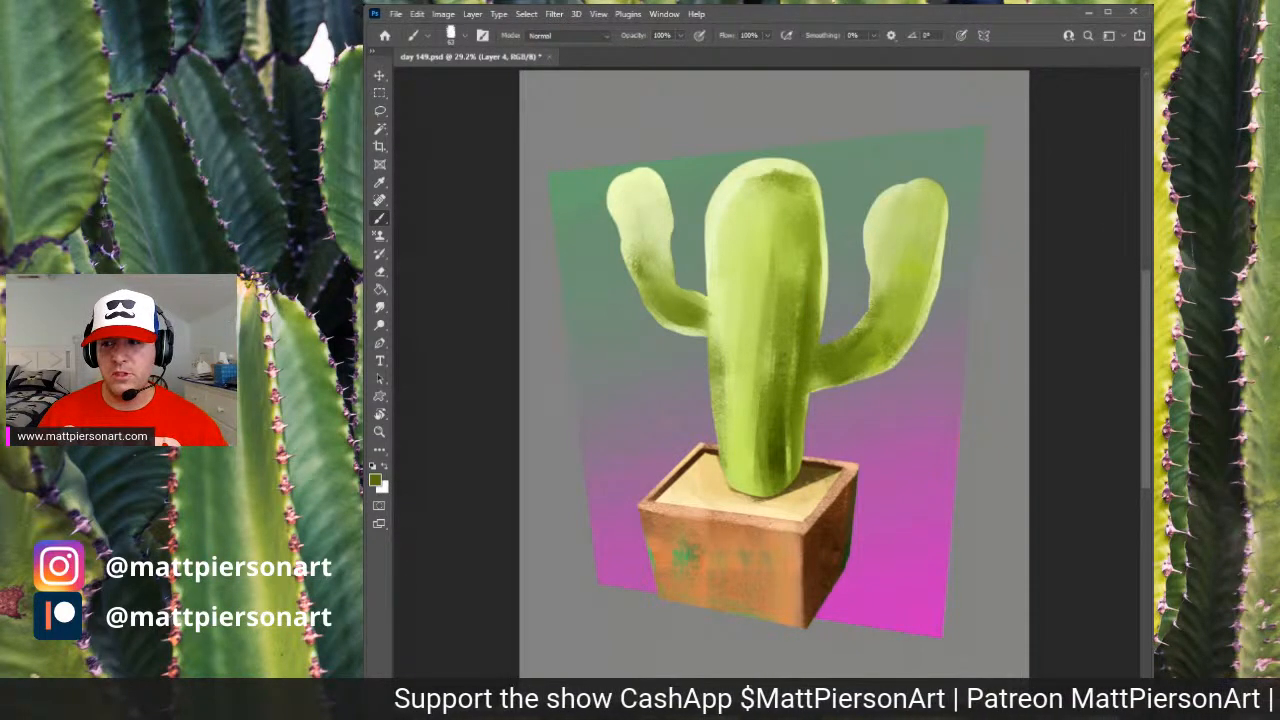
pyautogui.moveTo(804, 362); pyautogui.dragTo(797, 478)
pyautogui.moveTo(798, 384); pyautogui.dragTo(797, 466)
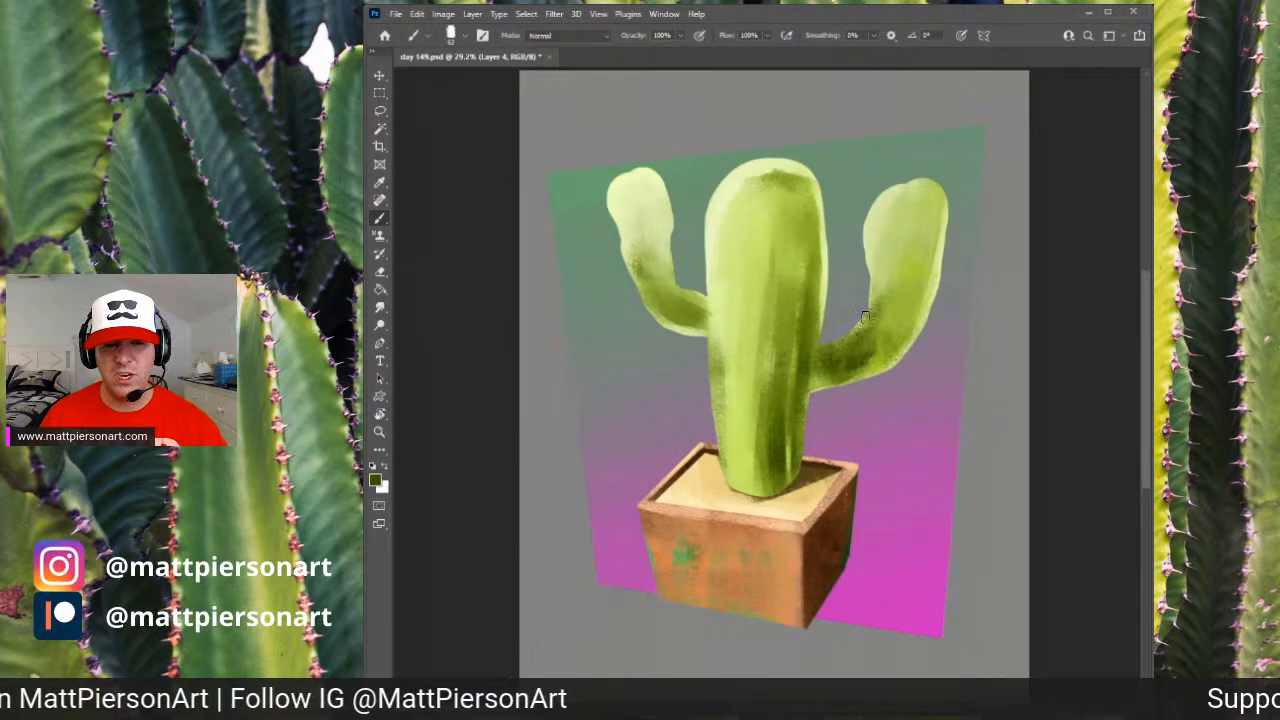
# - Darken the right arm near the trunk in dark olive, and touch up the crown's shadow with sampled olive
pyautogui.moveTo(868, 312); pyautogui.dragTo(857, 357)
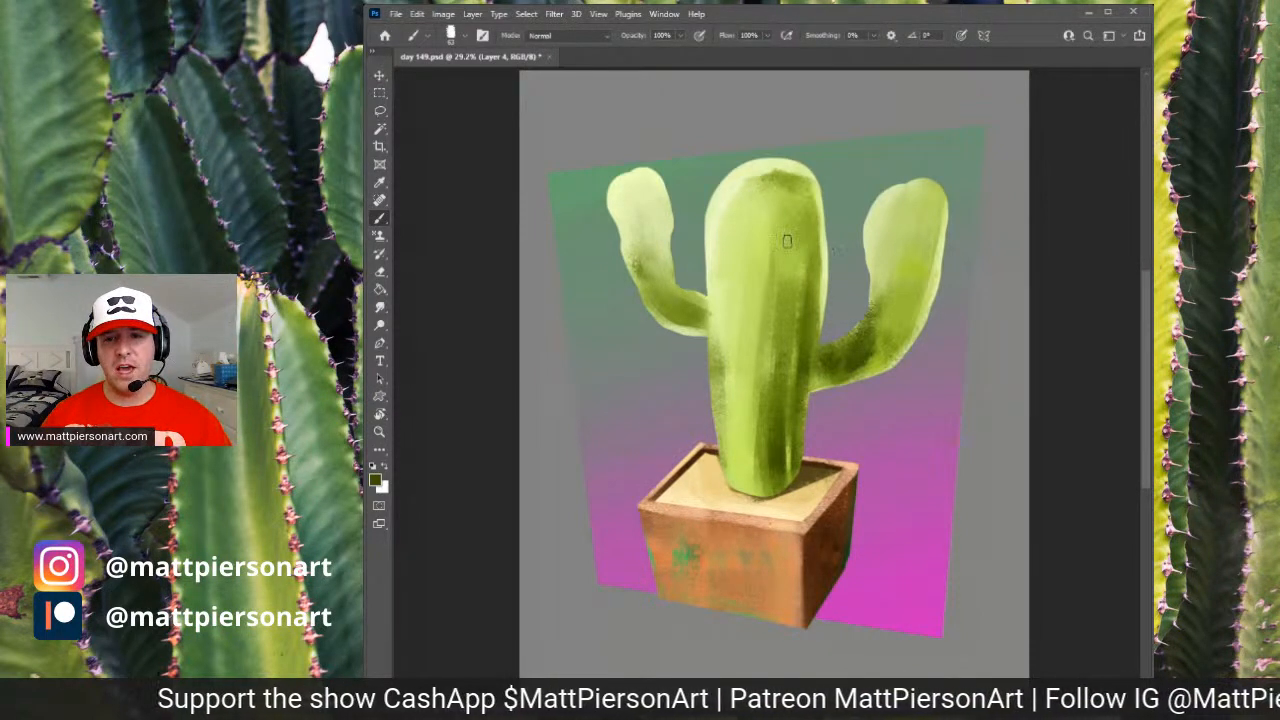
pyautogui.keyDown('alt'); pyautogui.click(796, 180); pyautogui.keyUp('alt')
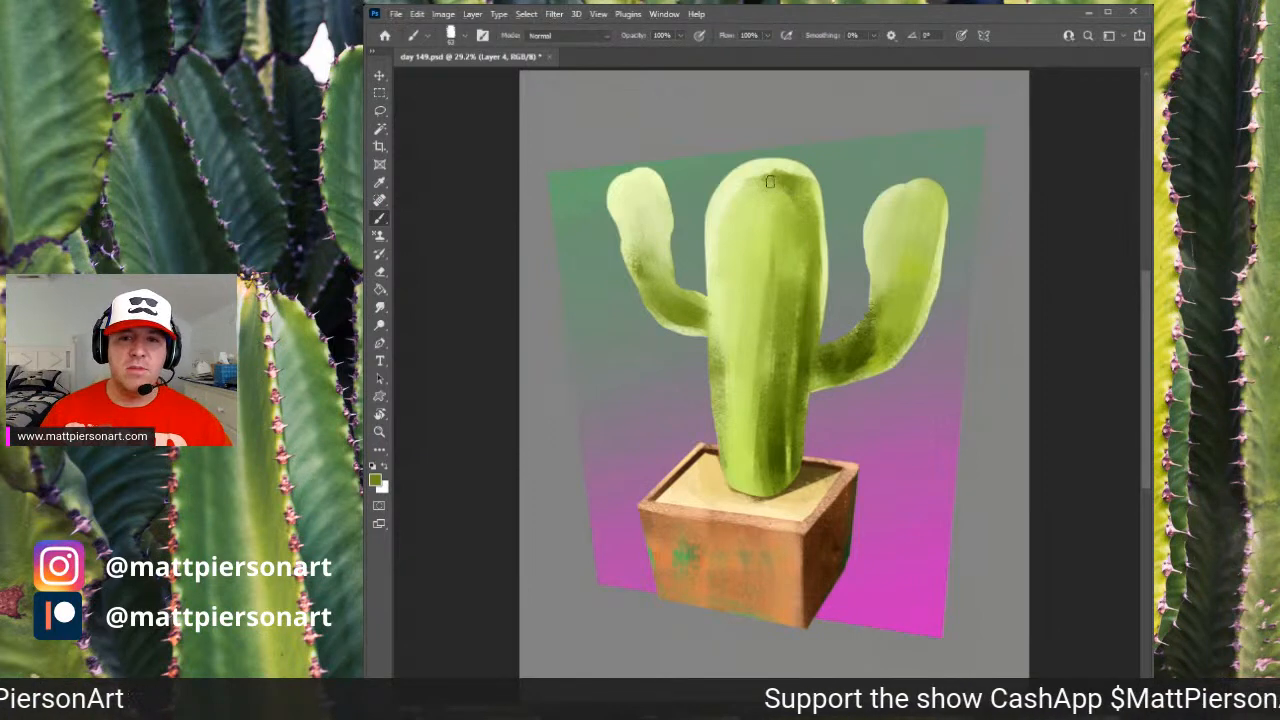
pyautogui.moveTo(771, 184); pyautogui.dragTo(780, 182)
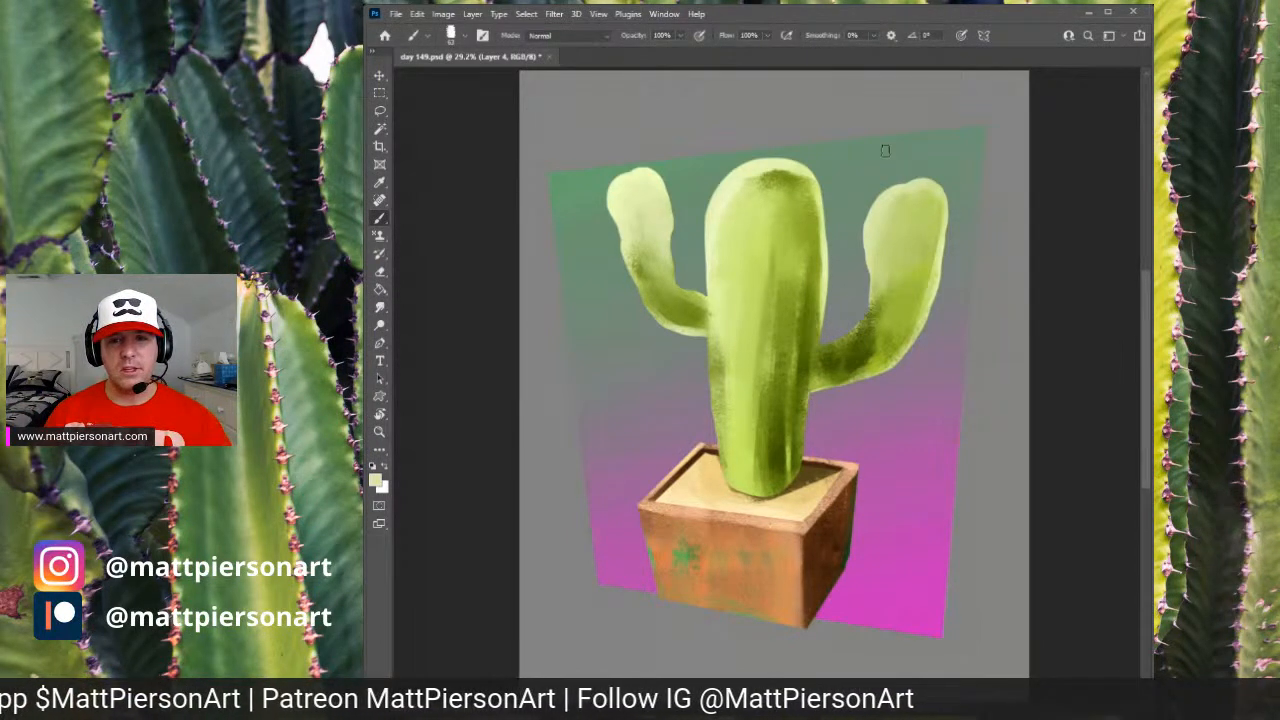
# - Brush a pale highlight along the left arm's inner edge, and shade its lower bend with sampled olive greens
pyautogui.keyDown('alt'); pyautogui.click(720, 192); pyautogui.keyUp('alt')
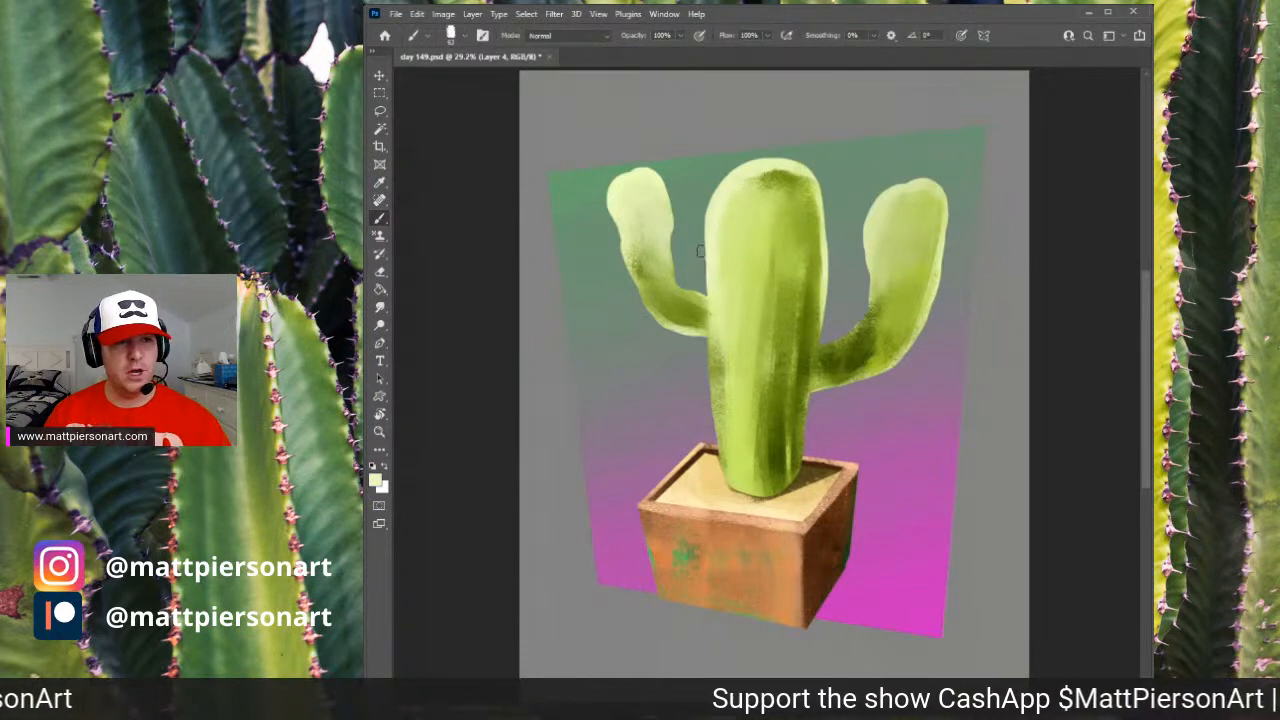
pyautogui.moveTo(672, 276); pyautogui.dragTo(695, 291)
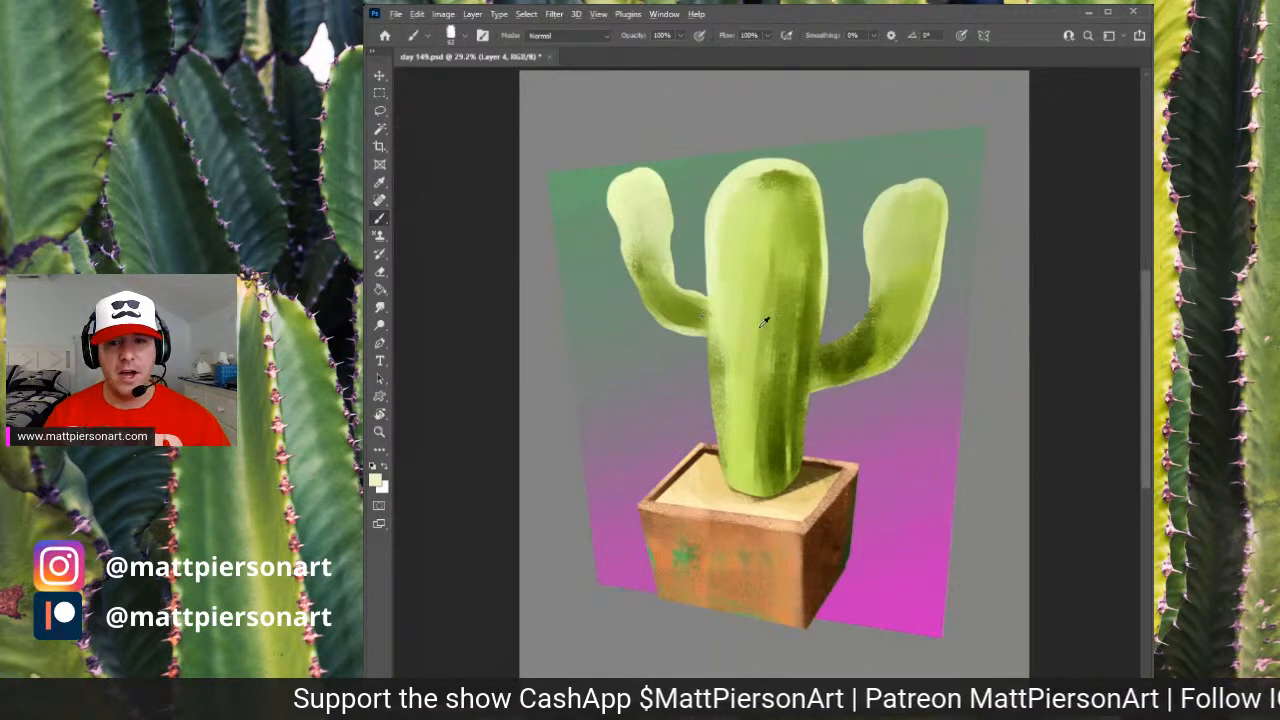
pyautogui.keyDown('alt'); pyautogui.click(663, 320); pyautogui.keyUp('alt')
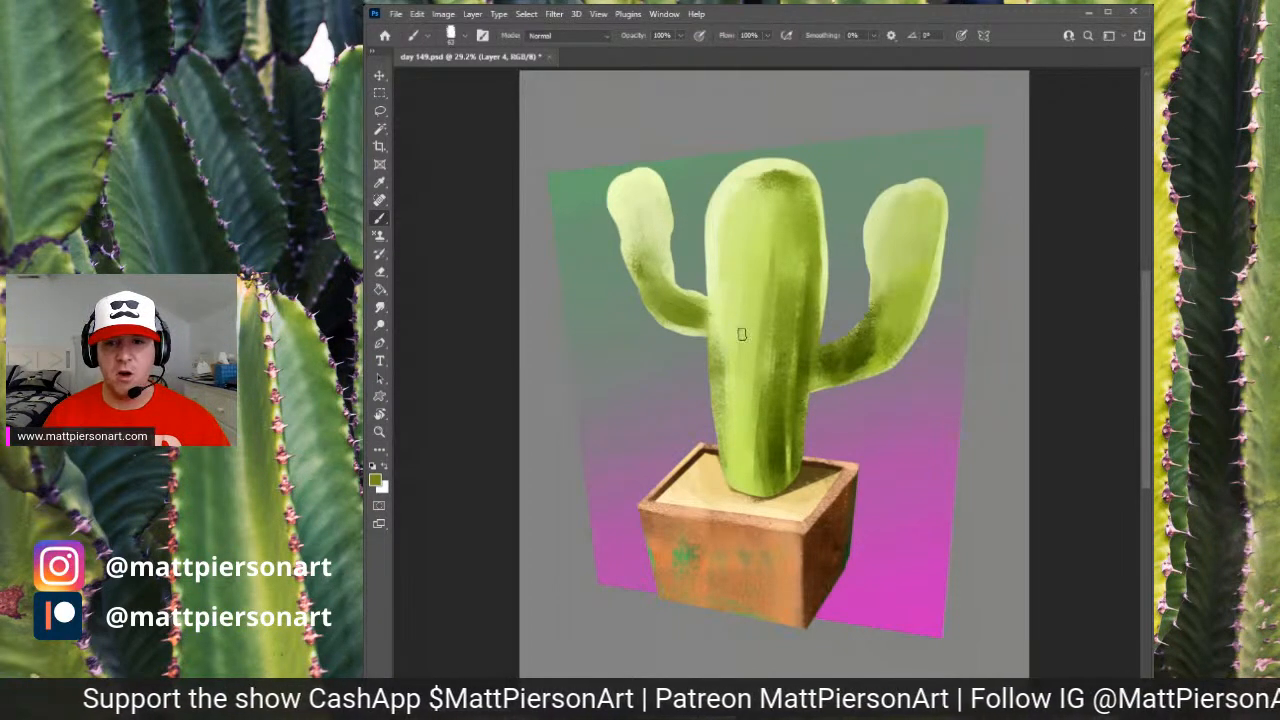
pyautogui.keyDown('alt'); pyautogui.click(858, 356); pyautogui.keyUp('alt')
pyautogui.moveTo(674, 312)
pyautogui.mouseDown()
pyautogui.moveTo(705, 332)
pyautogui.moveTo(708, 312)
pyautogui.moveTo(702, 347)
pyautogui.moveTo(725, 347)
pyautogui.moveTo(713, 315)
pyautogui.moveTo(709, 438)
pyautogui.moveTo(714, 341)
pyautogui.moveTo(712, 419)
pyautogui.moveTo(700, 339)
pyautogui.moveTo(701, 413)
pyautogui.mouseUp()
# - Add a pale green rim light along the trunk's lower edges and the underside of both arms
pyautogui.keyDown('alt'); pyautogui.click(712, 315); pyautogui.keyUp('alt')
pyautogui.keyDown('alt'); pyautogui.click(697, 331); pyautogui.keyUp('alt')
pyautogui.keyDown('alt'); pyautogui.click(697, 332); pyautogui.keyUp('alt')
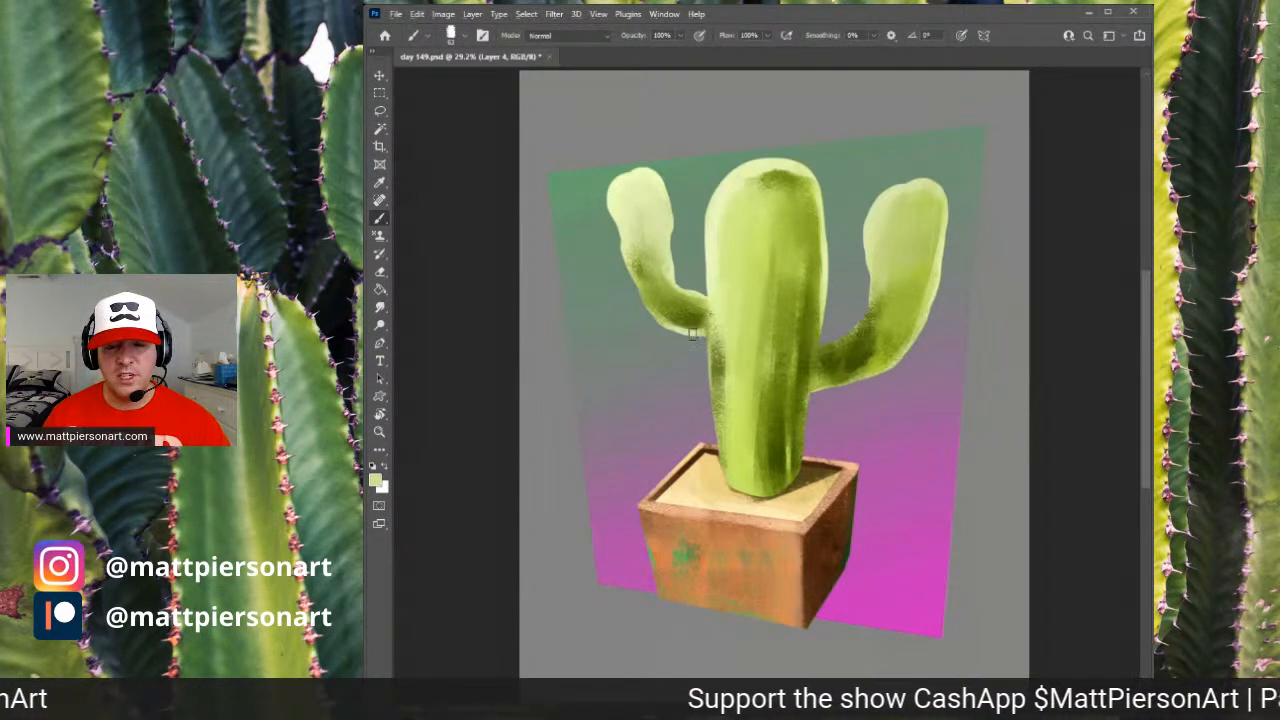
pyautogui.moveTo(699, 336); pyautogui.dragTo(711, 460)
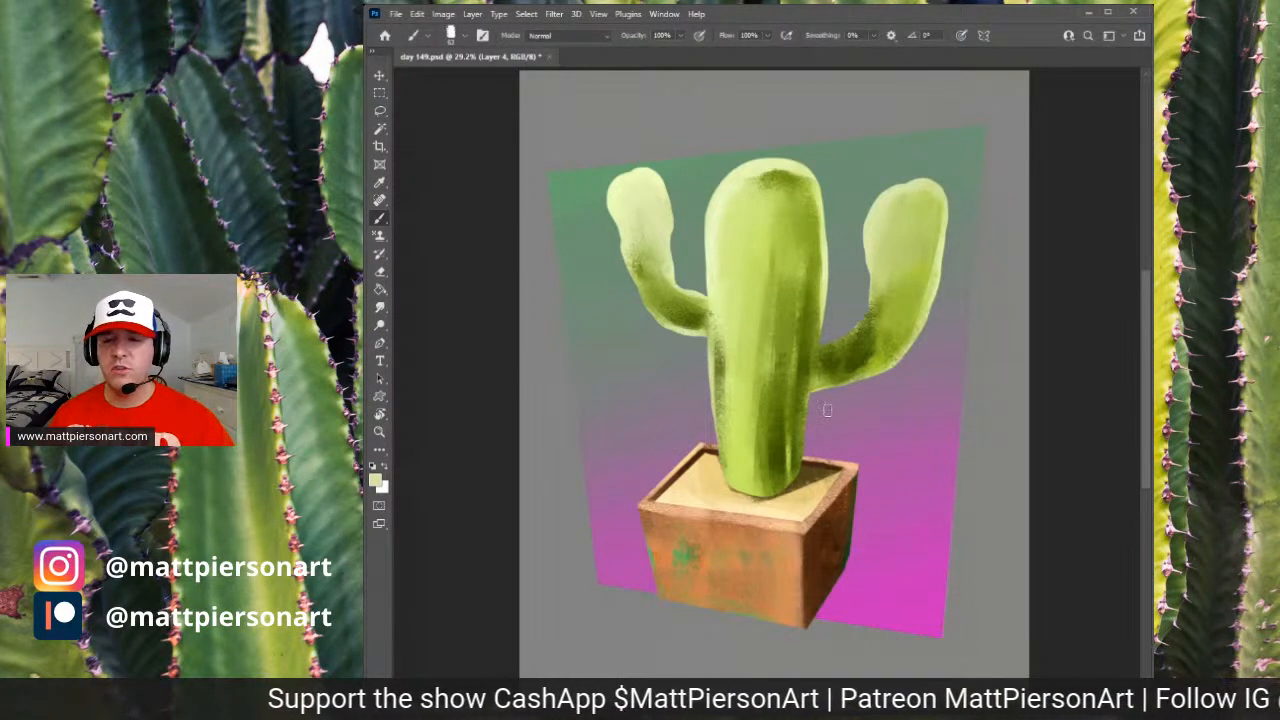
pyautogui.moveTo(813, 391); pyautogui.dragTo(884, 369)
pyautogui.moveTo(810, 400); pyautogui.dragTo(800, 491)
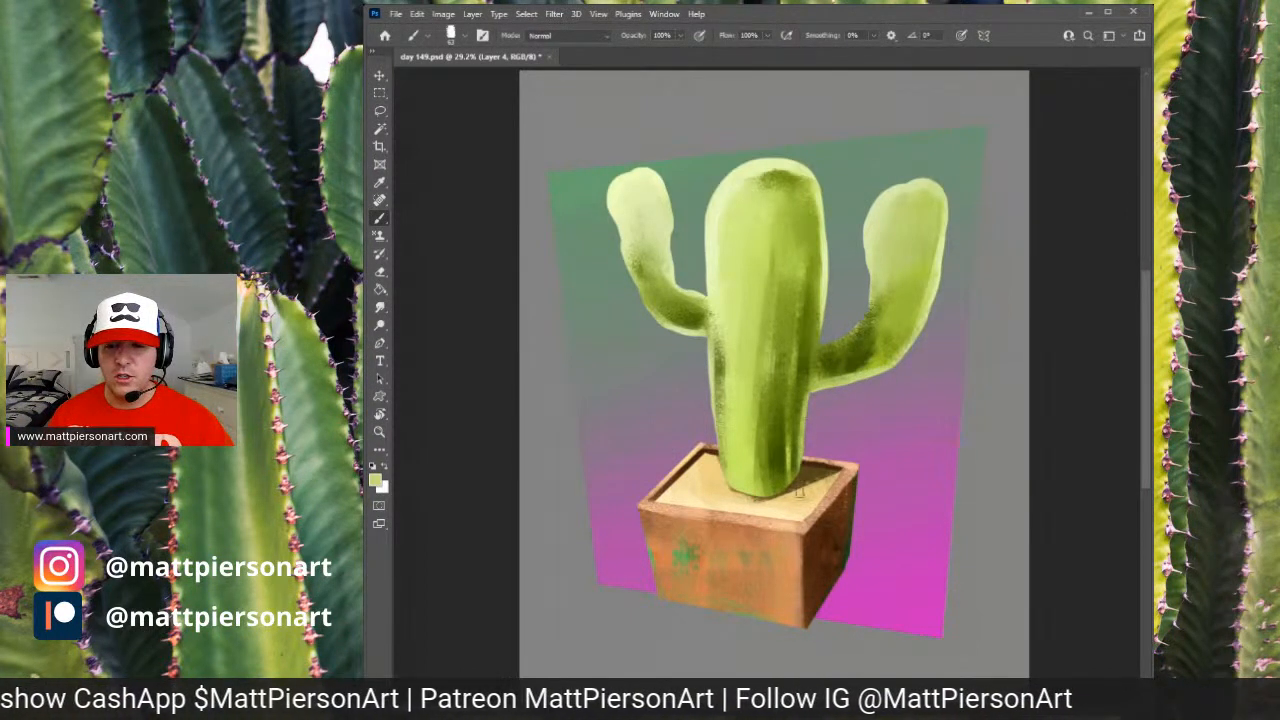
# - Darken the trunk's upper right side with sampled olive, and refine the neighbouring highlights with sampled pale greens
pyautogui.keyDown('alt'); pyautogui.click(812, 383); pyautogui.keyUp('alt')
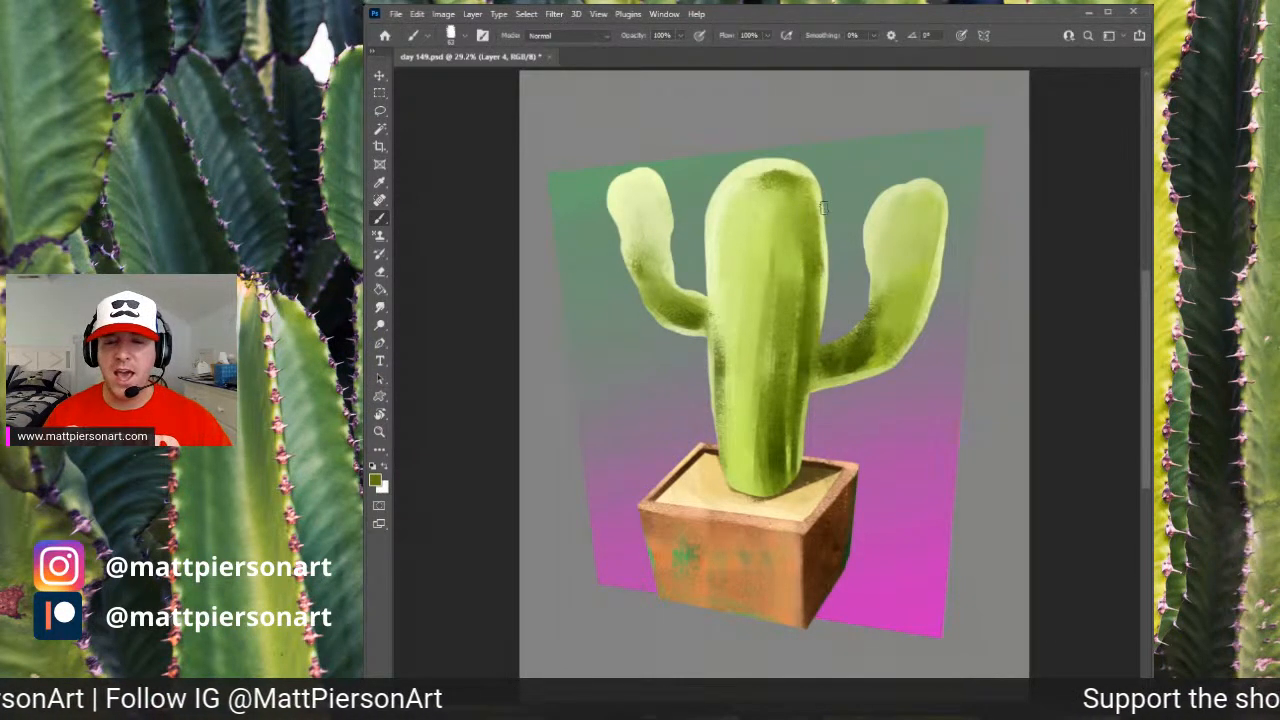
pyautogui.keyDown('alt'); pyautogui.click(822, 245); pyautogui.keyUp('alt')
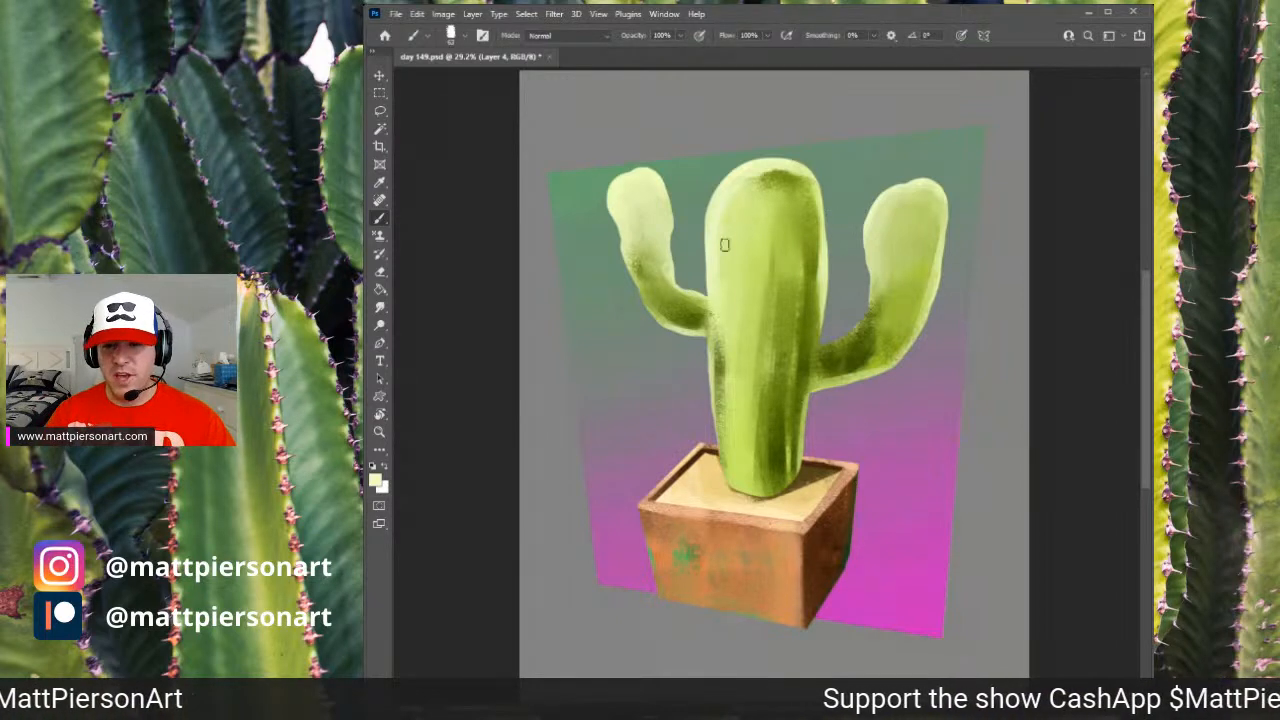
pyautogui.keyDown('alt'); pyautogui.click(757, 276); pyautogui.keyUp('alt')
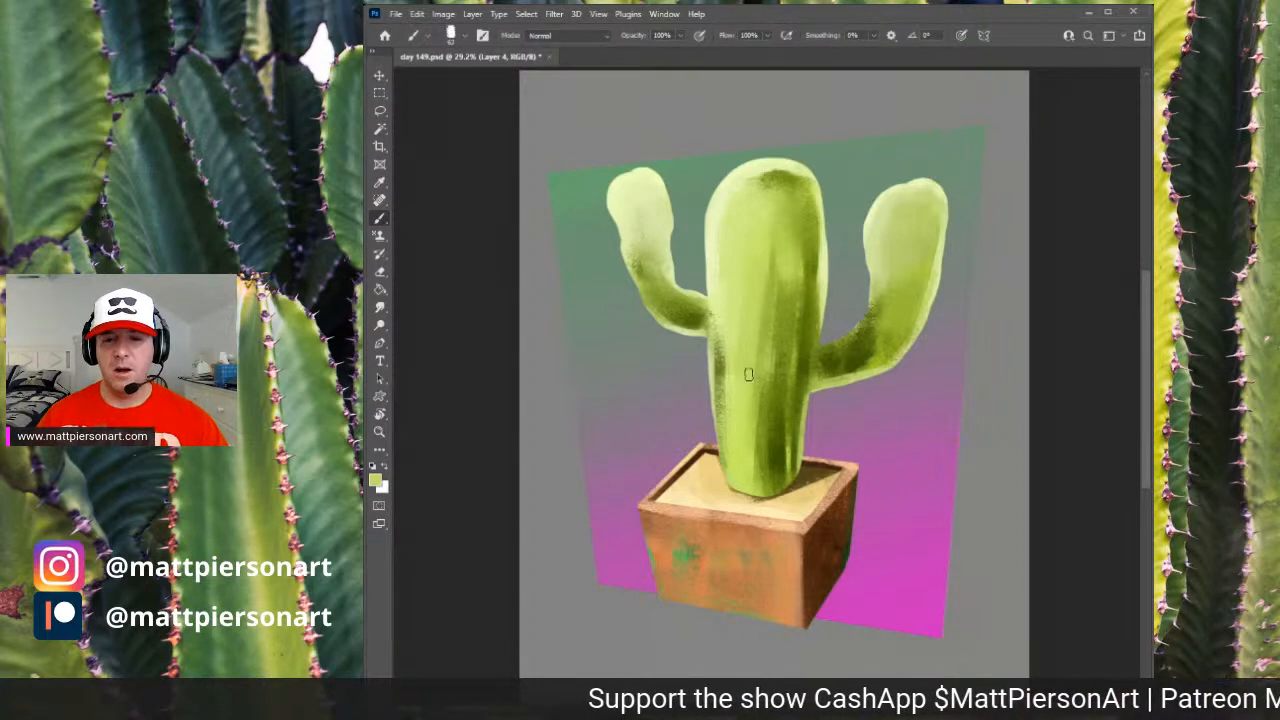
# - Strengthen the trunk's central shadow with sampled dark olive, and soften its edge with a mid olive green
pyautogui.keyDown('alt'); pyautogui.click(776, 447); pyautogui.keyUp('alt')
pyautogui.moveTo(781, 306); pyautogui.dragTo(773, 400)
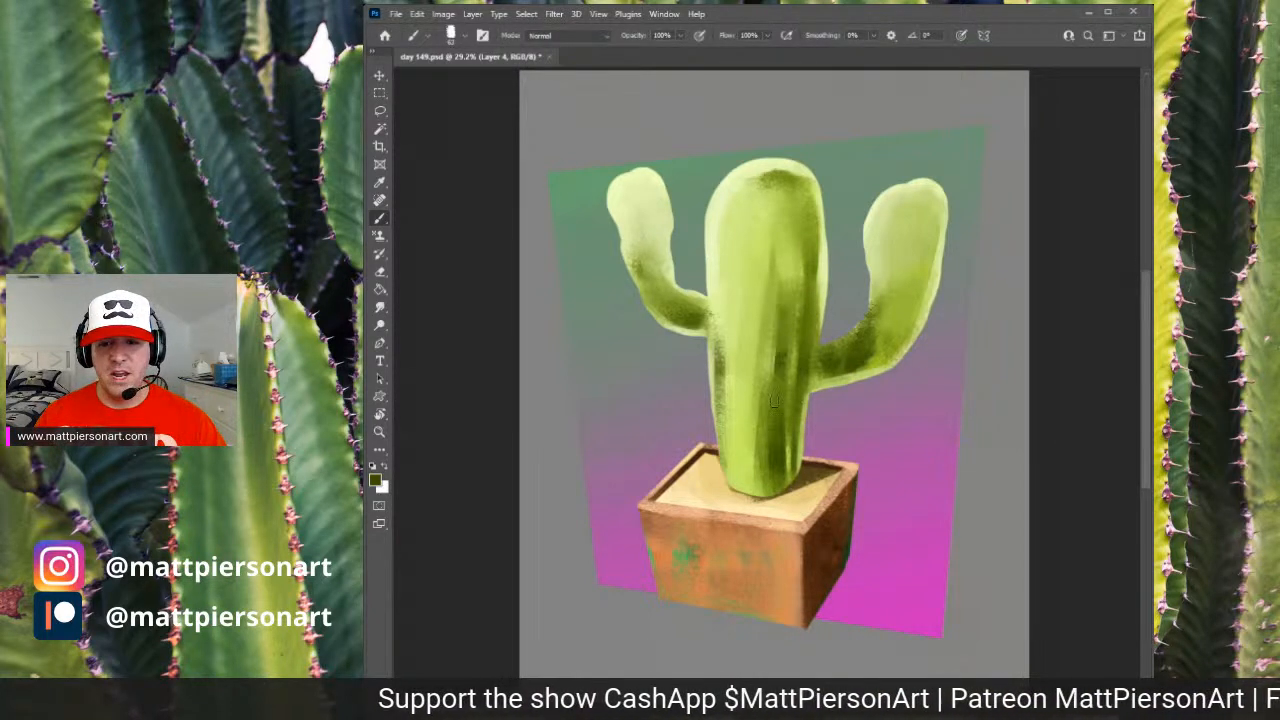
pyautogui.keyDown('alt'); pyautogui.click(769, 335); pyautogui.keyUp('alt')
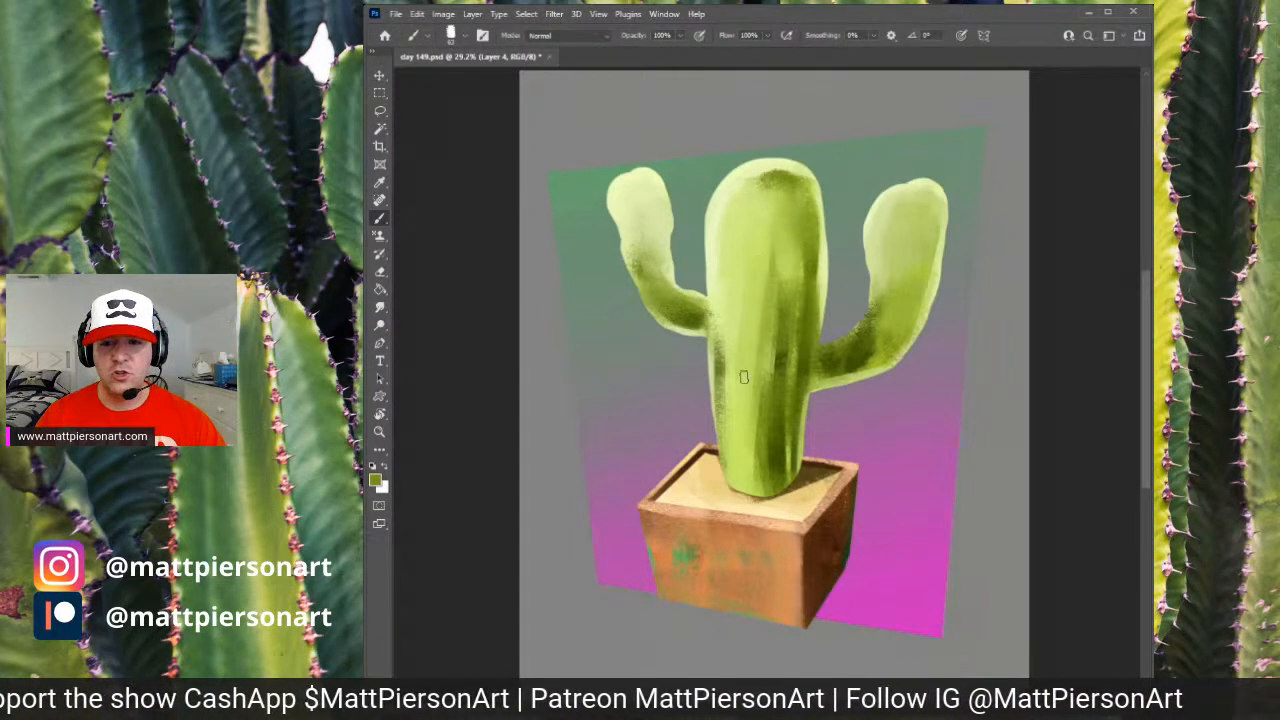
# - Blend the trunk's lit lower left side into its shadows with resampled light, mid and olive greens
pyautogui.keyDown('alt'); pyautogui.click(751, 327); pyautogui.keyUp('alt')
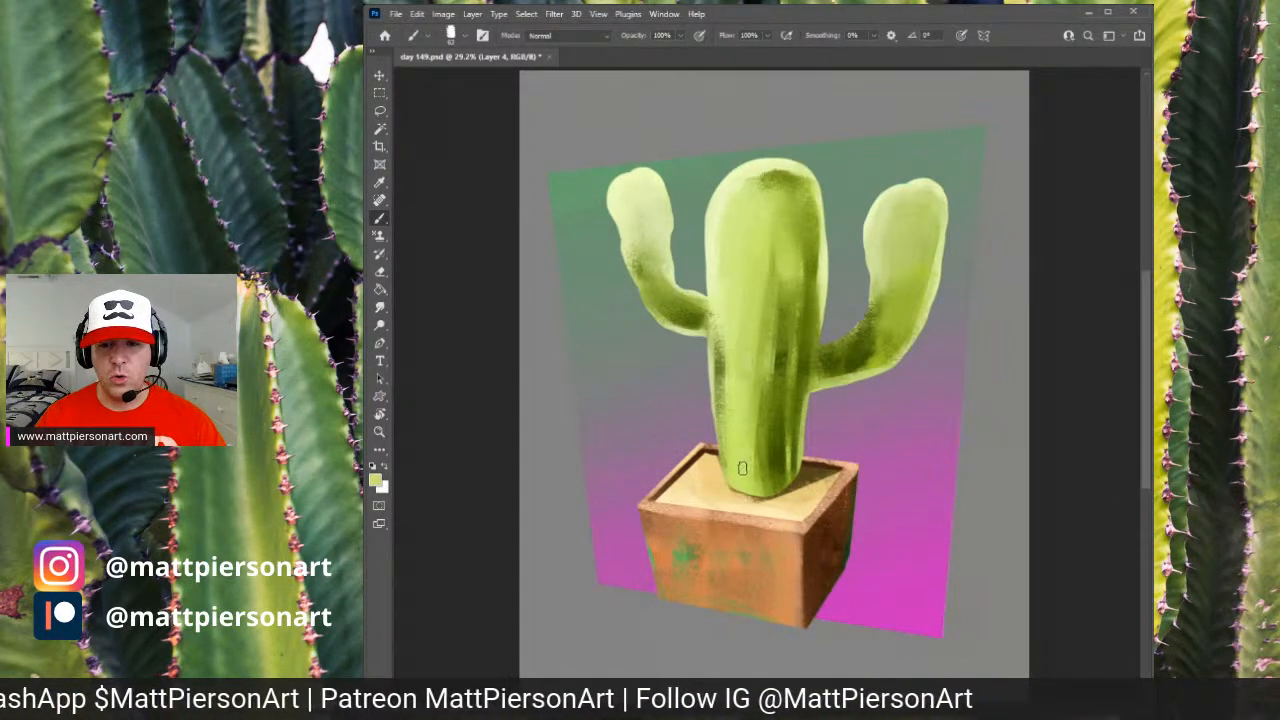
pyautogui.keyDown('alt'); pyautogui.click(760, 352); pyautogui.keyUp('alt')
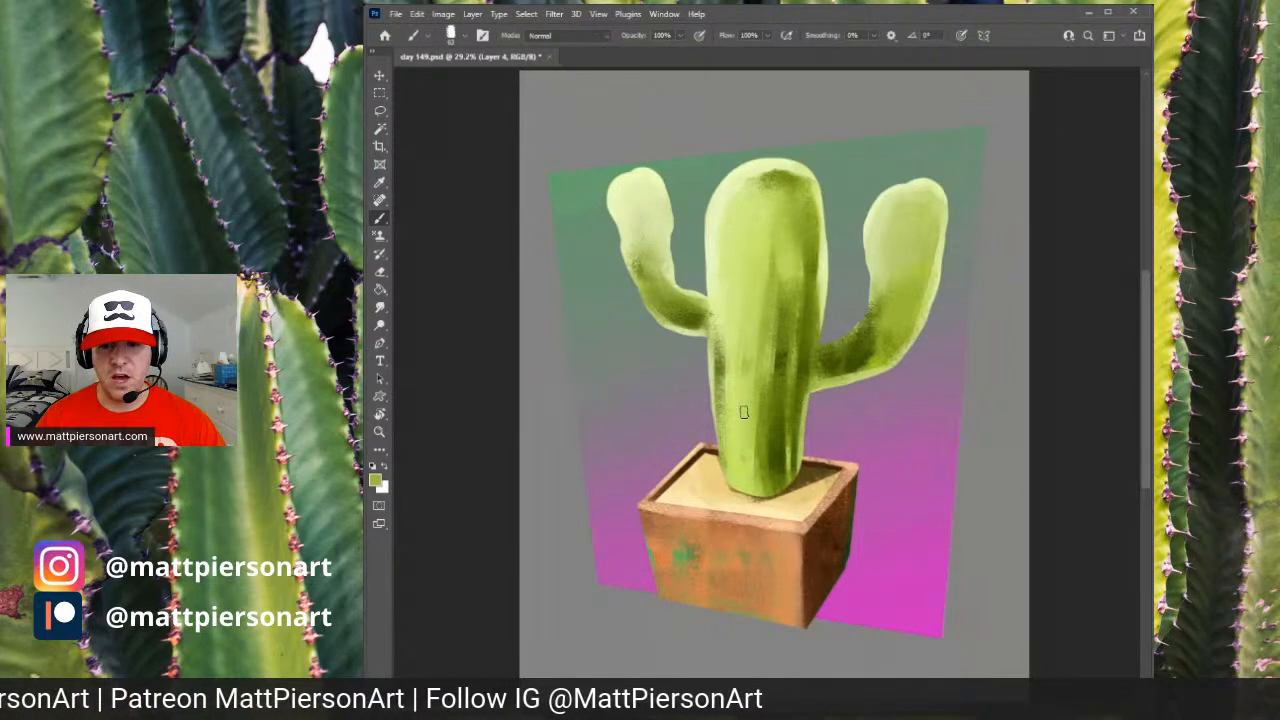
pyautogui.keyDown('alt'); pyautogui.click(748, 355); pyautogui.keyUp('alt')
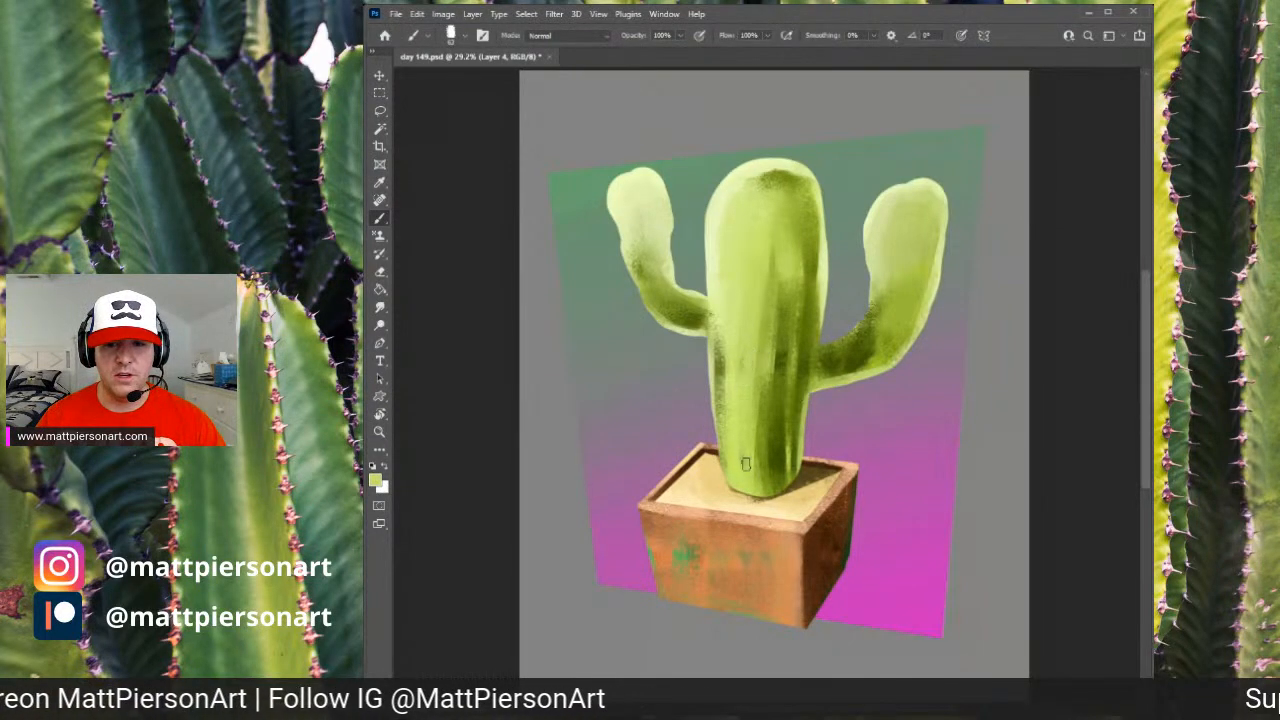
pyautogui.keyDown('alt'); pyautogui.click(725, 362); pyautogui.keyUp('alt')
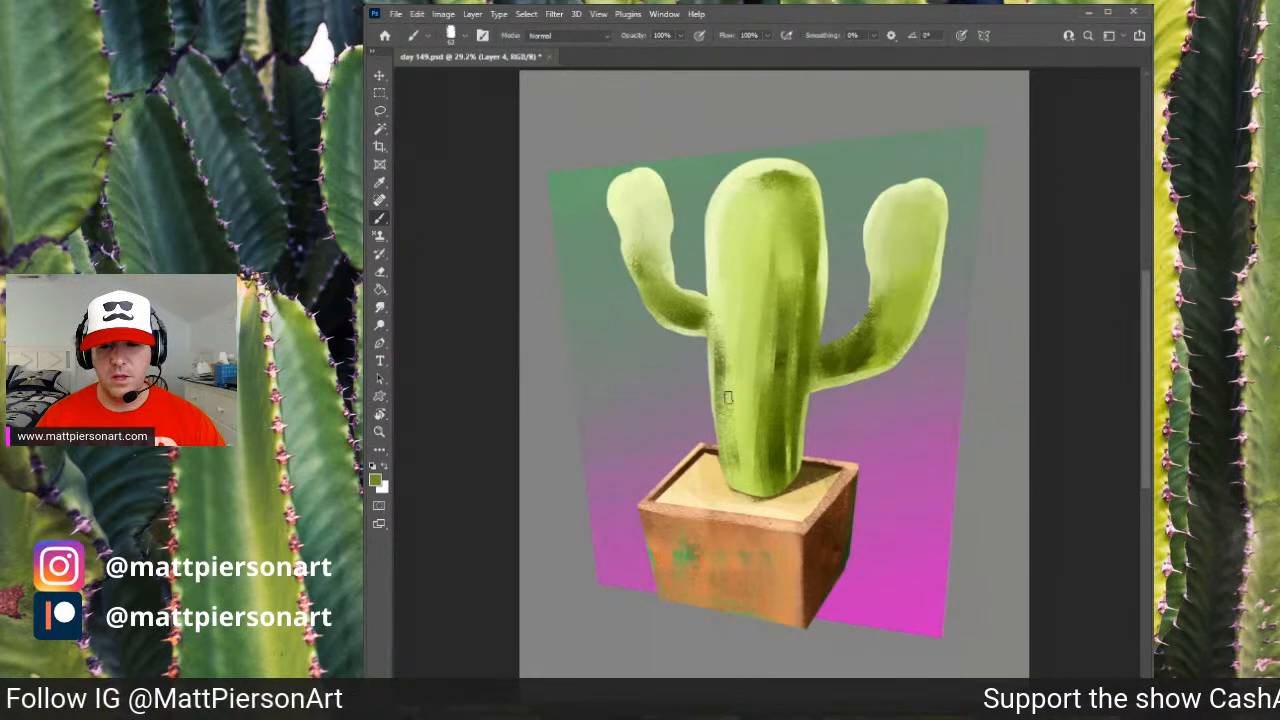
pyautogui.keyDown('alt'); pyautogui.click(732, 365); pyautogui.keyUp('alt')
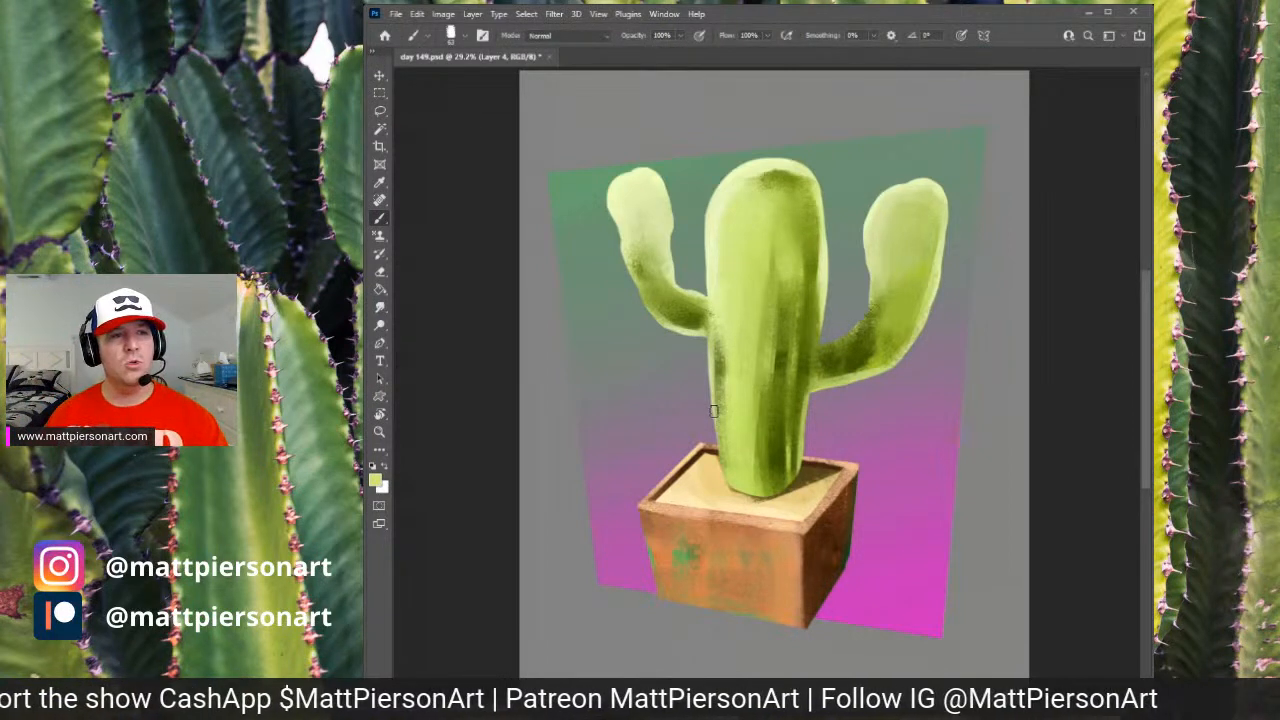
# - Deepen the shadow on the right arm's inner bend with sampled dark olive greens
pyautogui.keyDown('alt'); pyautogui.click(860, 344); pyautogui.keyUp('alt')
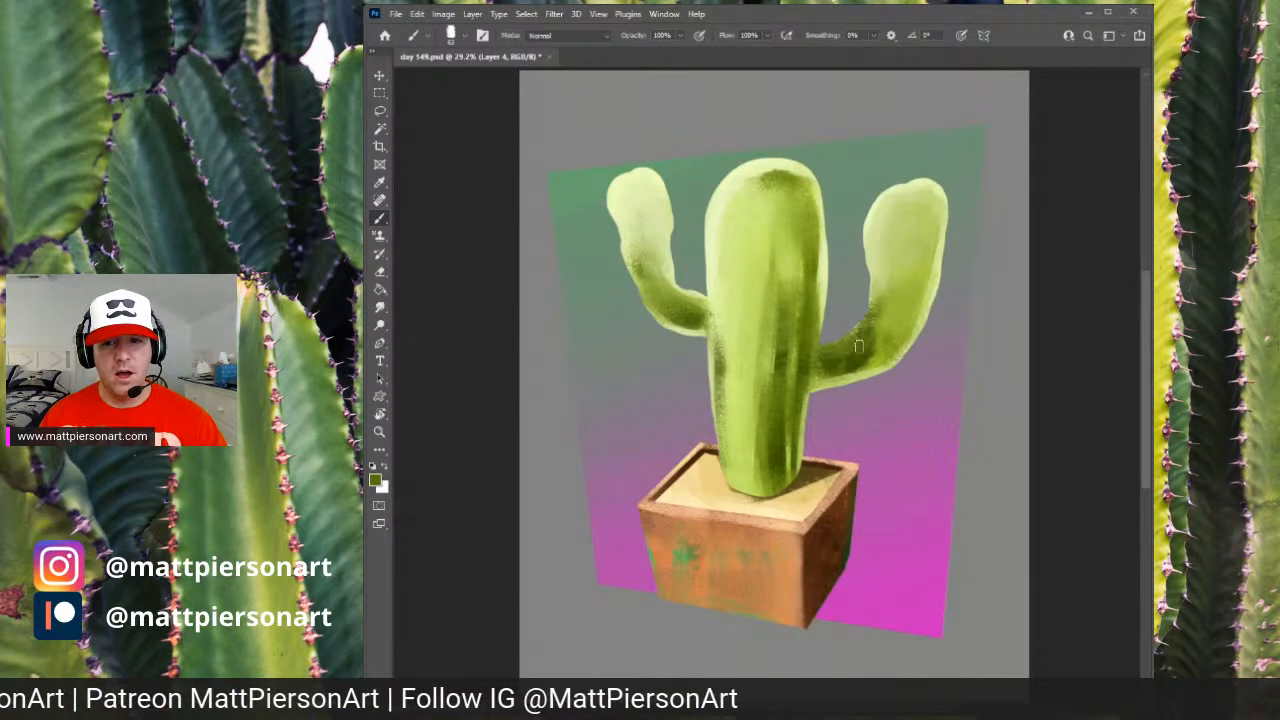
pyautogui.moveTo(858, 349); pyautogui.dragTo(866, 331)
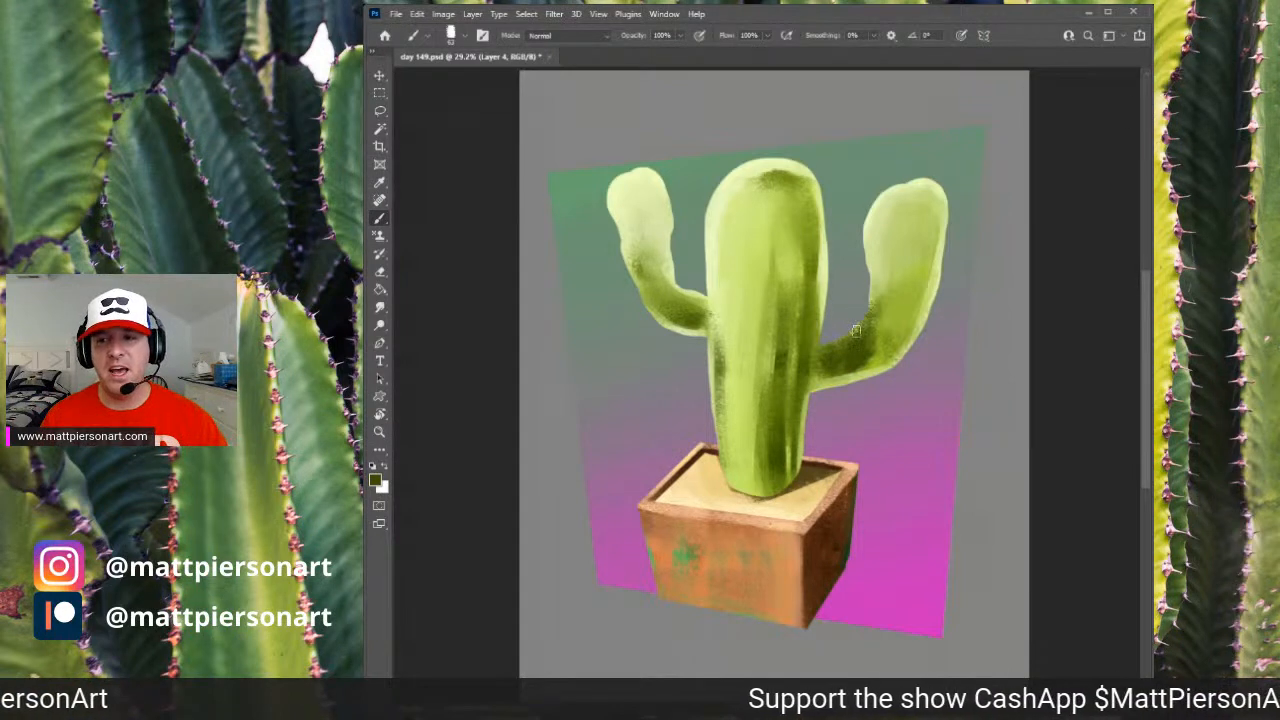
pyautogui.keyDown('alt'); pyautogui.click(878, 300); pyautogui.keyUp('alt')
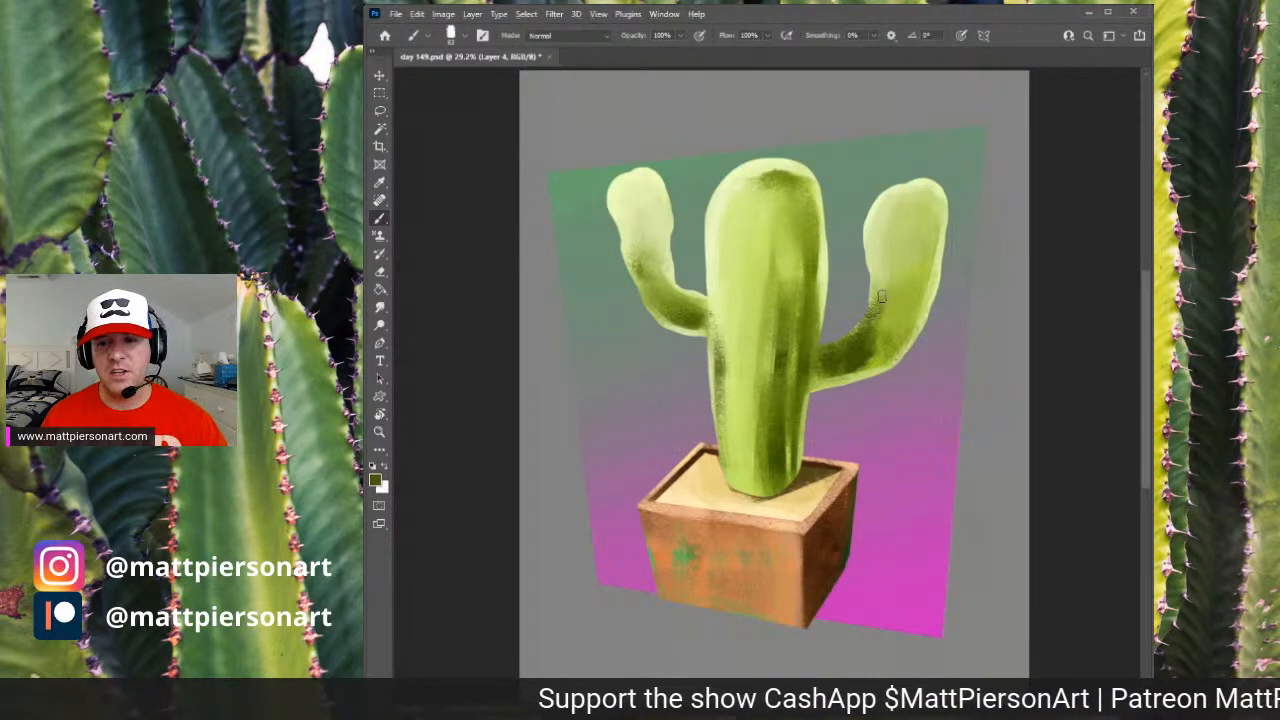
pyautogui.moveTo(880, 298); pyautogui.dragTo(883, 336)
# - Soften the transition between the right arm's light upper part and its dark bend with resampled mid and olive greens
pyautogui.keyDown('alt'); pyautogui.click(880, 268); pyautogui.keyUp('alt')
pyautogui.moveTo(888, 258); pyautogui.dragTo(882, 308)
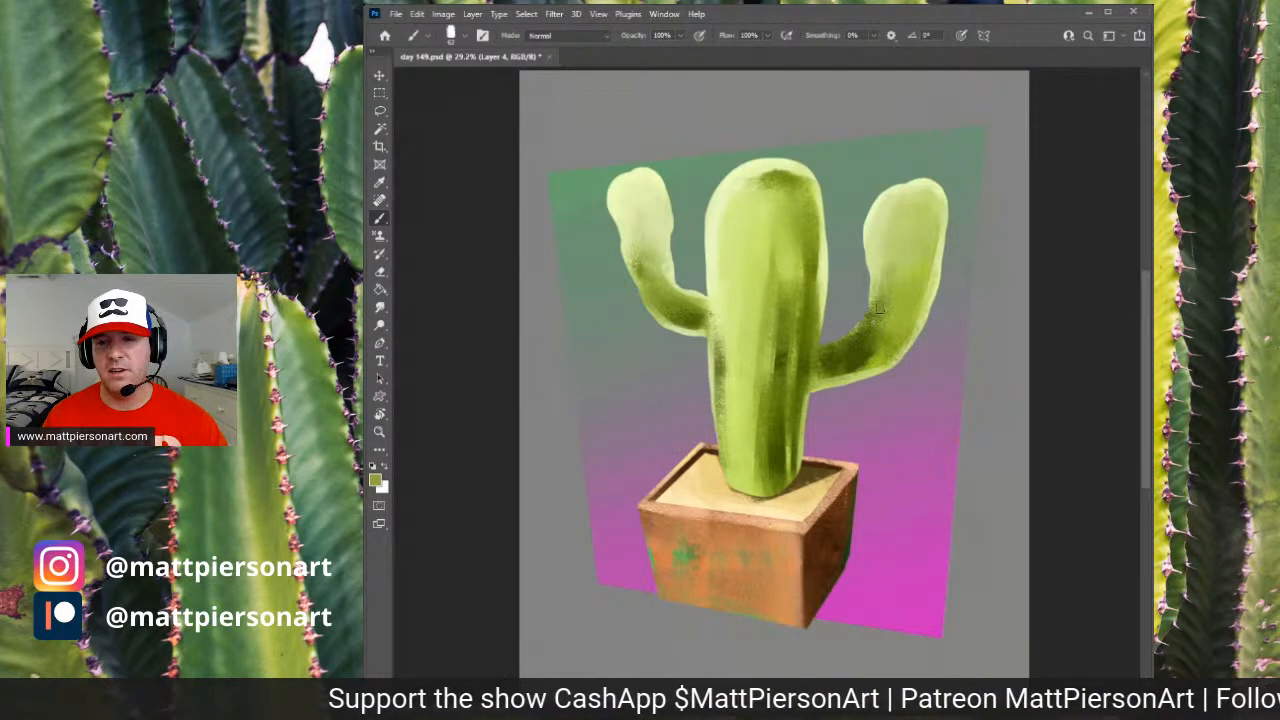
pyautogui.keyDown('alt'); pyautogui.click(890, 260); pyautogui.keyUp('alt')
pyautogui.moveTo(890, 260); pyautogui.dragTo(877, 328)
pyautogui.keyDown('alt'); pyautogui.click(880, 286); pyautogui.keyUp('alt')
pyautogui.keyDown('alt'); pyautogui.click(875, 309); pyautogui.keyUp('alt')
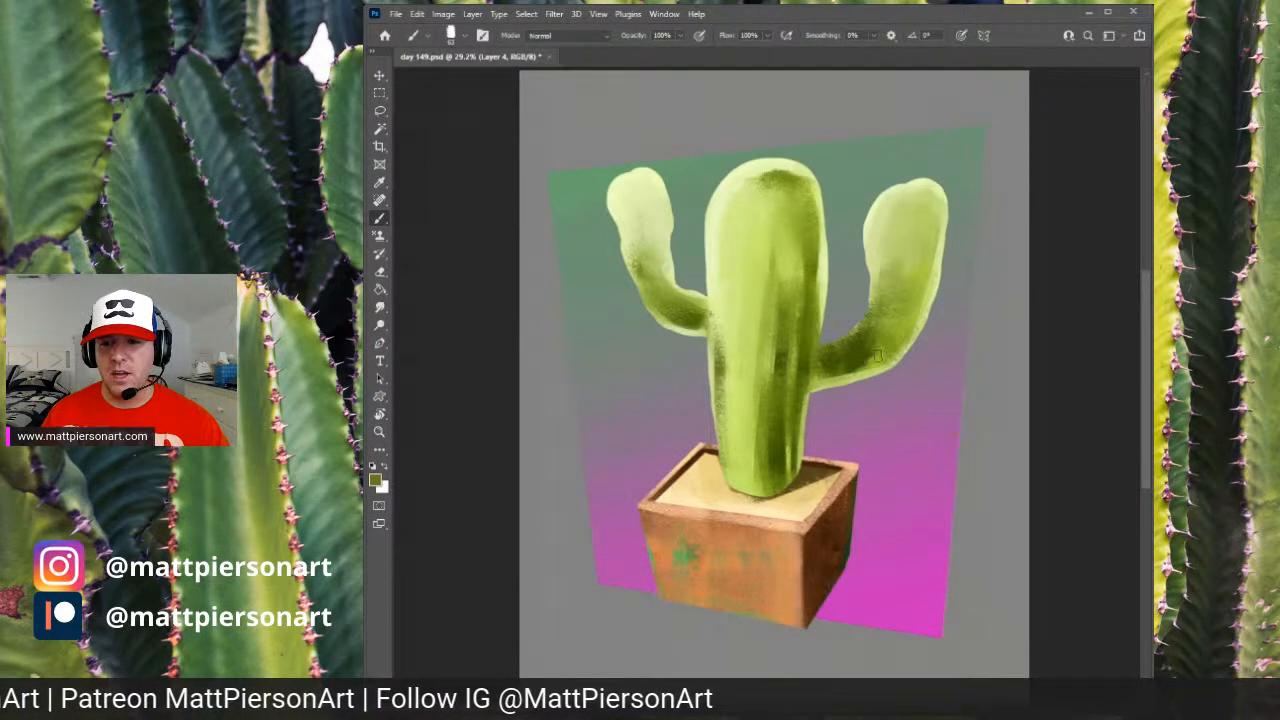
# - Blend the right arm's upper part into its shaded bend with resampled light, mid and dark olive greens
pyautogui.keyDown('alt'); pyautogui.click(887, 256); pyautogui.keyUp('alt')
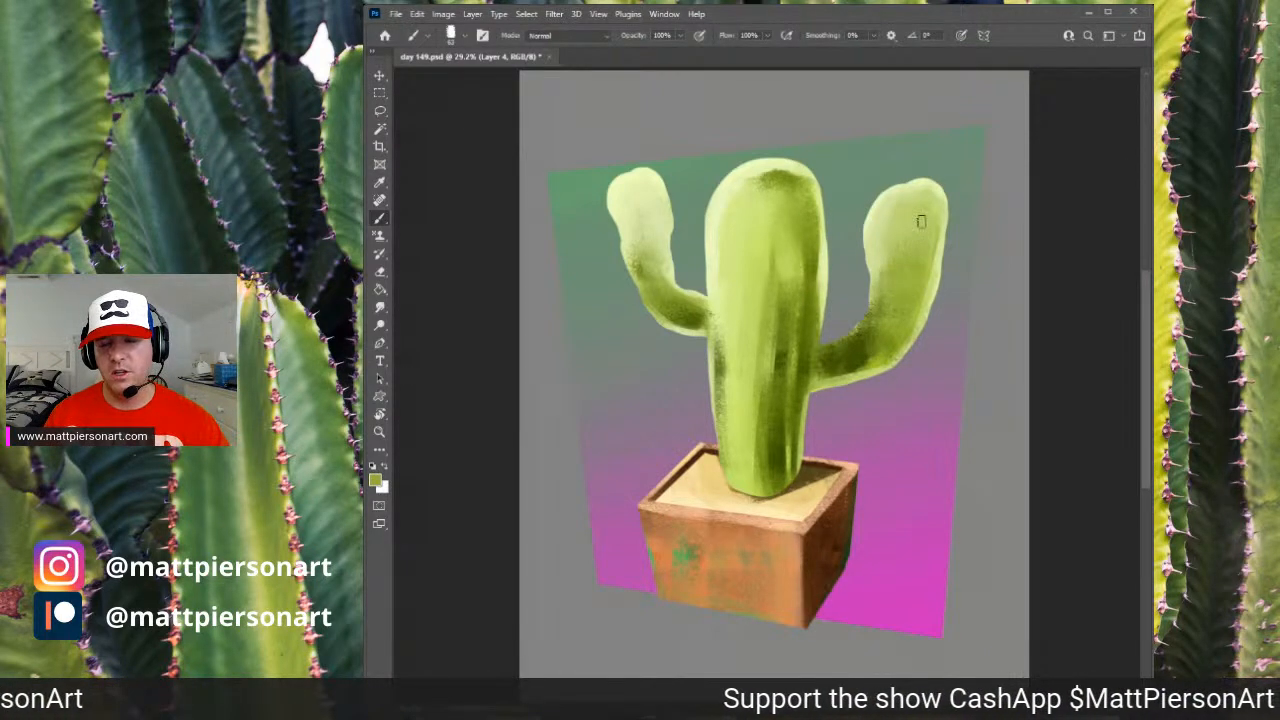
pyautogui.keyDown('alt'); pyautogui.click(918, 252); pyautogui.keyUp('alt')
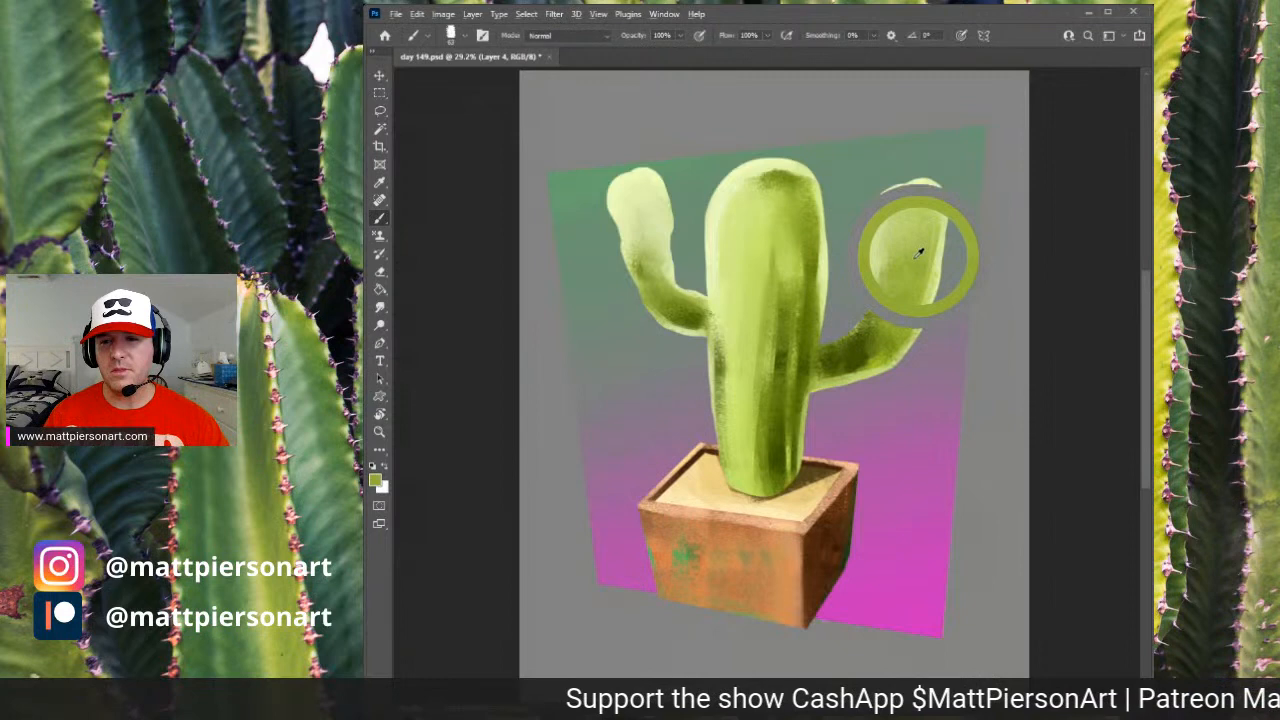
pyautogui.keyDown('alt'); pyautogui.click(855, 337); pyautogui.keyUp('alt')
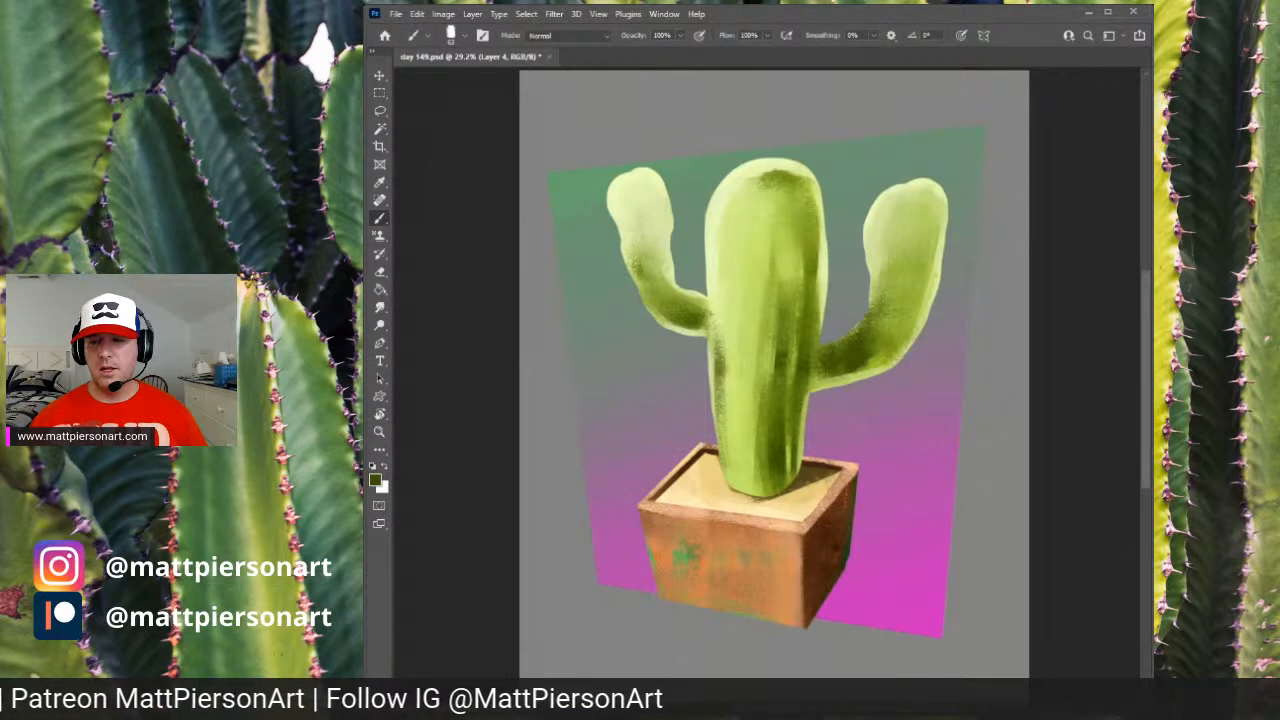
# - Switch to a hard round brush with a near-black brown and reduce it to a very fine size
pyautogui.press('.')
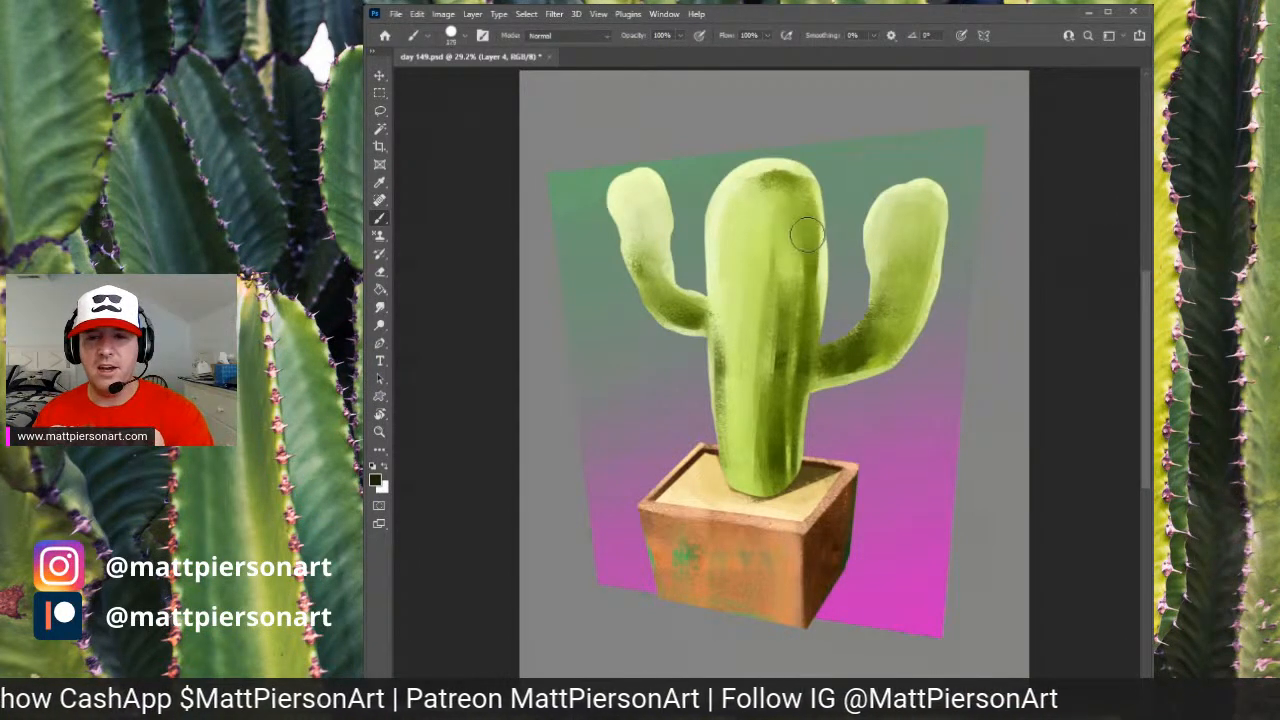
pyautogui.press('[')
pyautogui.press('[')
pyautogui.press('[')
pyautogui.press('[')
pyautogui.press('[')
pyautogui.press('[')
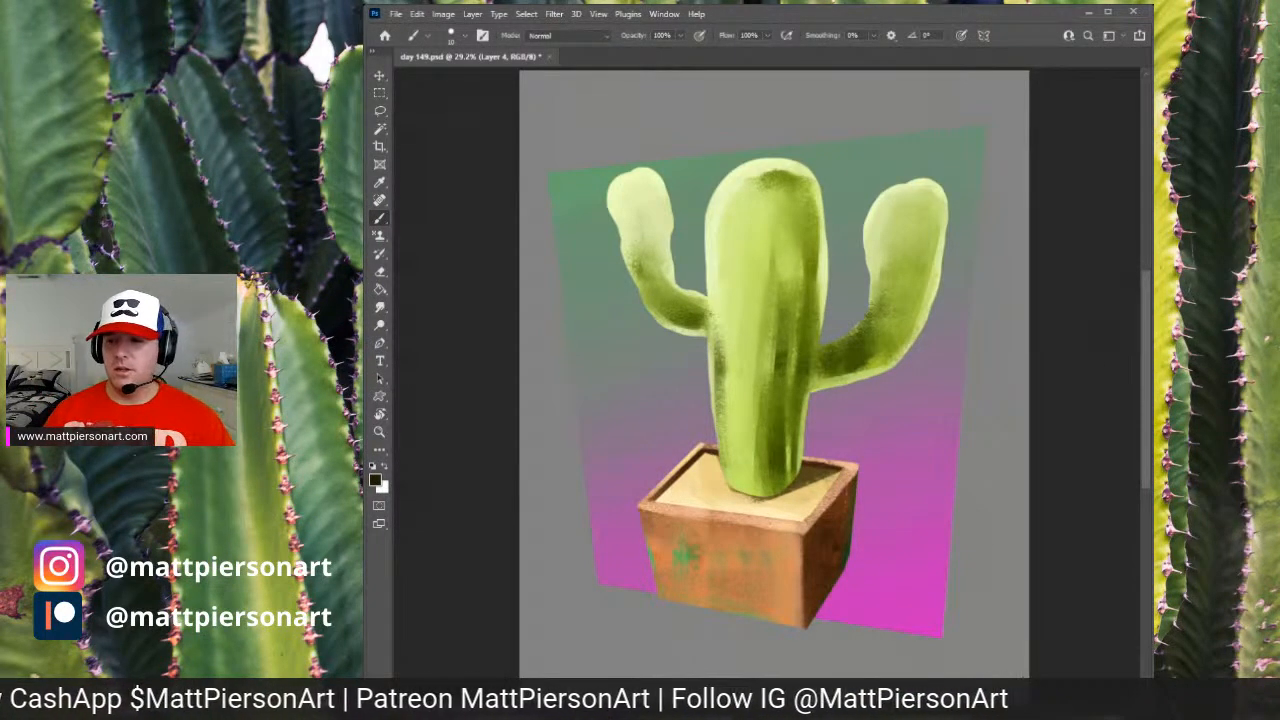
# - Merge Layer 4 down into Layer 2, and add a new empty layer for the spines
pyautogui.scroll(4, 1062, 470)
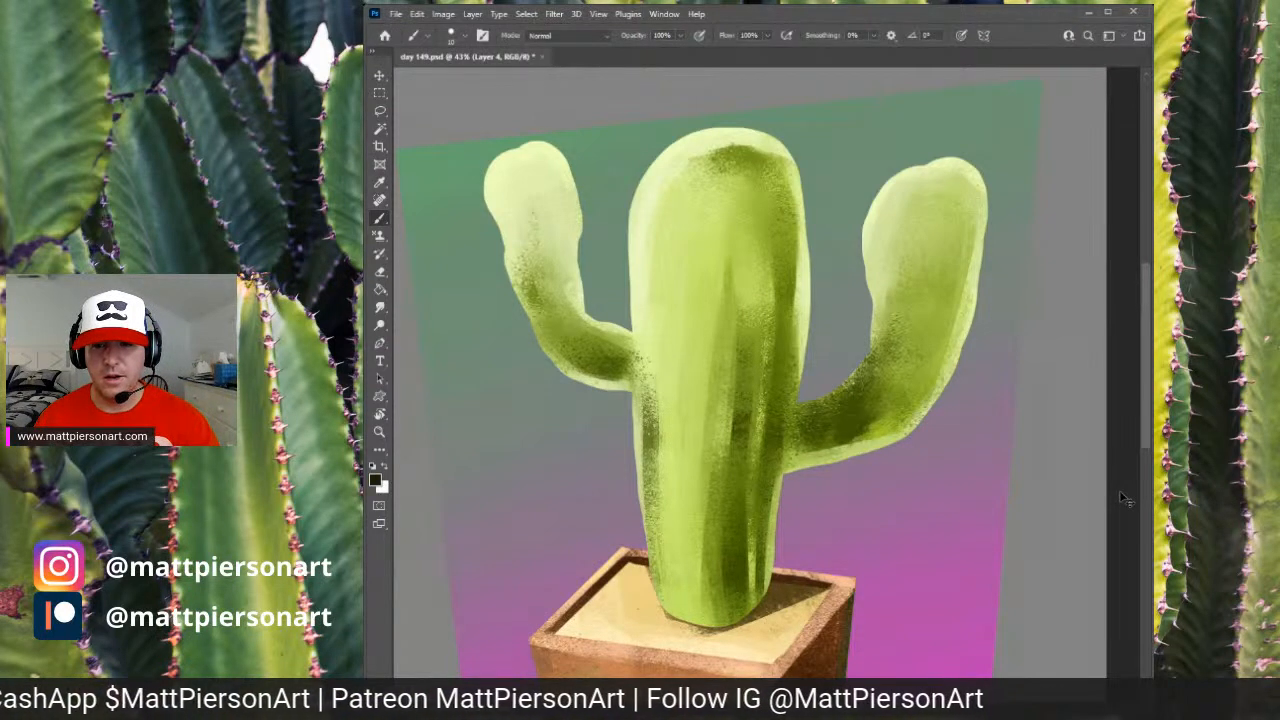
pyautogui.hotkey('ctrl', 'e')
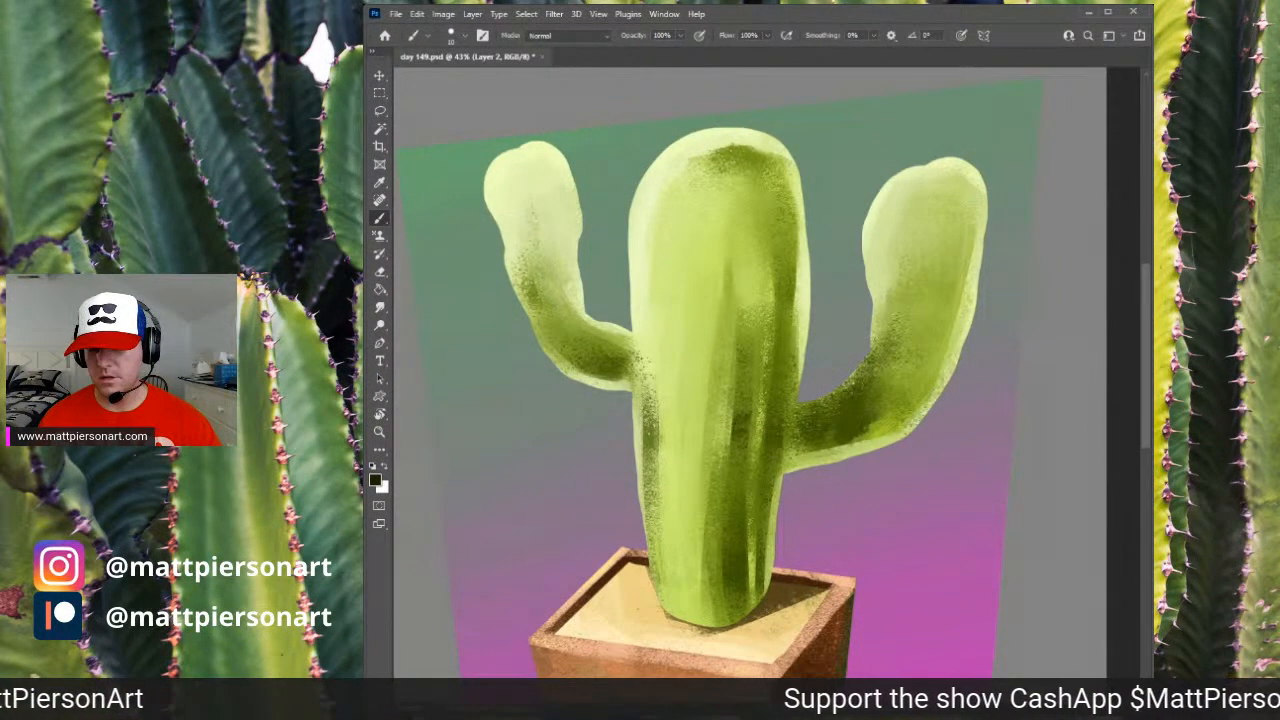
pyautogui.moveTo(1137, 575); pyautogui.dragTo(1049, 596)
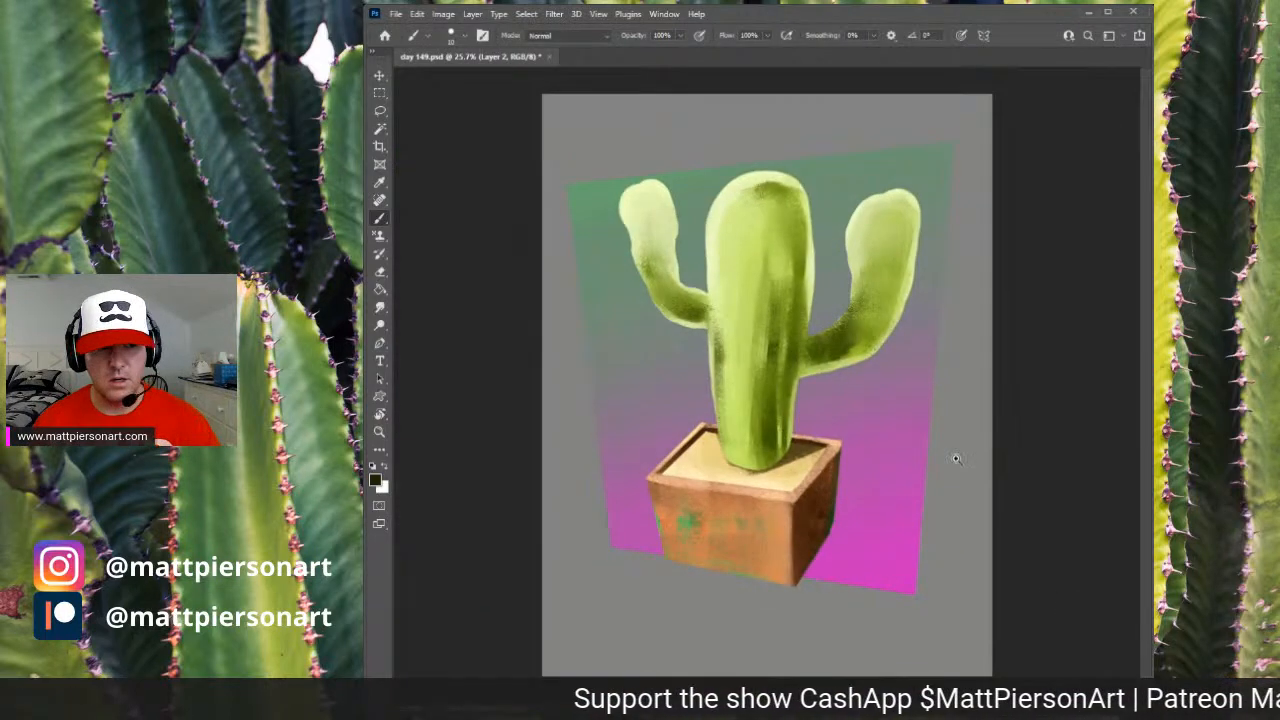
pyautogui.moveTo(956, 458)
pyautogui.mouseDown()
pyautogui.moveTo(966, 470)
pyautogui.moveTo(968, 449)
pyautogui.mouseUp()
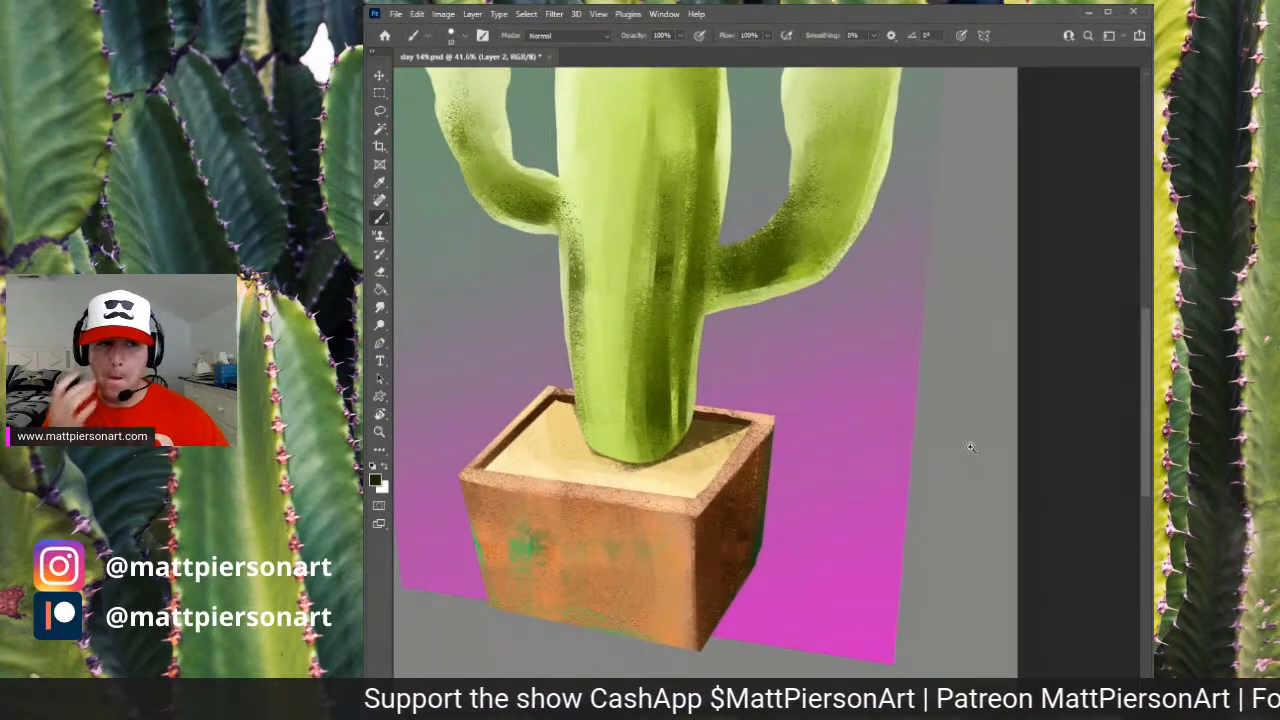
pyautogui.moveTo(1043, 374); pyautogui.dragTo(996, 455)
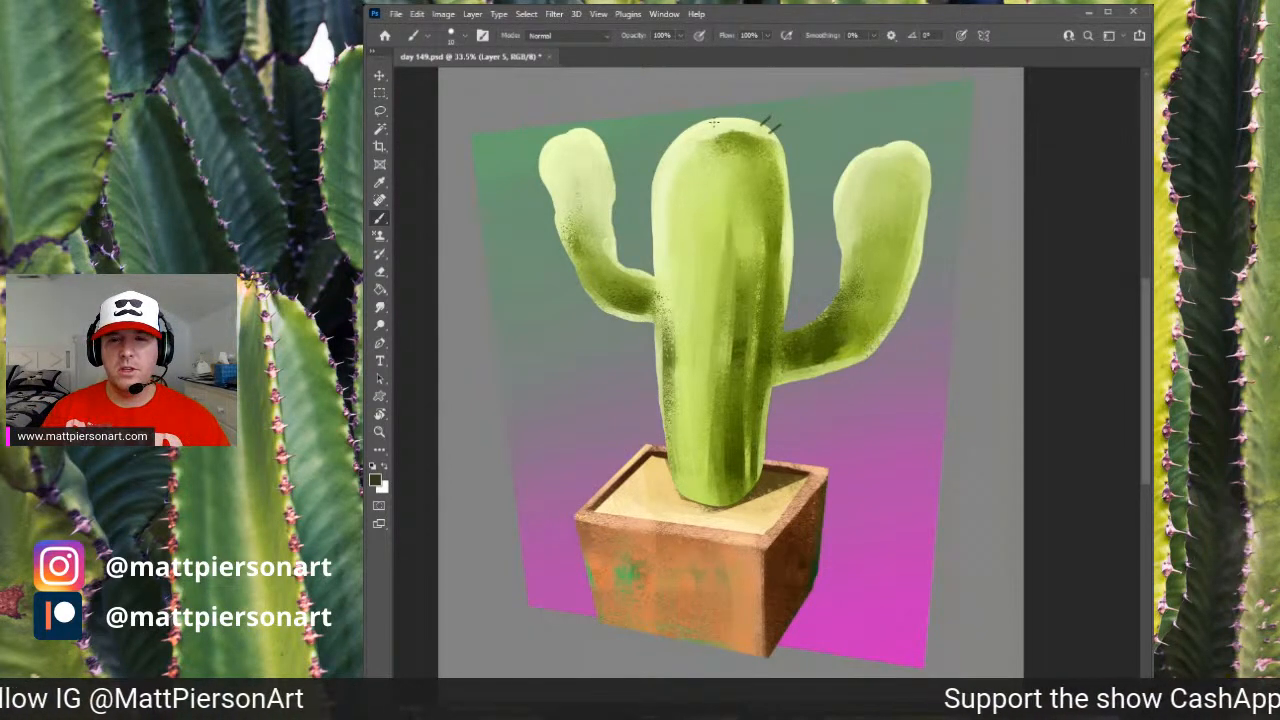
# - Draw short paired dark spines over the trunk's rounded top and along its upper edges
pyautogui.moveTo(750, 146)
pyautogui.mouseDown()
pyautogui.moveTo(767, 139)
pyautogui.moveTo(717, 138)
pyautogui.mouseUp()
pyautogui.moveTo(727, 148); pyautogui.dragTo(708, 115)
pyautogui.moveTo(781, 172)
pyautogui.mouseDown()
pyautogui.moveTo(787, 158)
pyautogui.moveTo(791, 173)
pyautogui.moveTo(694, 169)
pyautogui.moveTo(672, 131)
pyautogui.mouseUp()
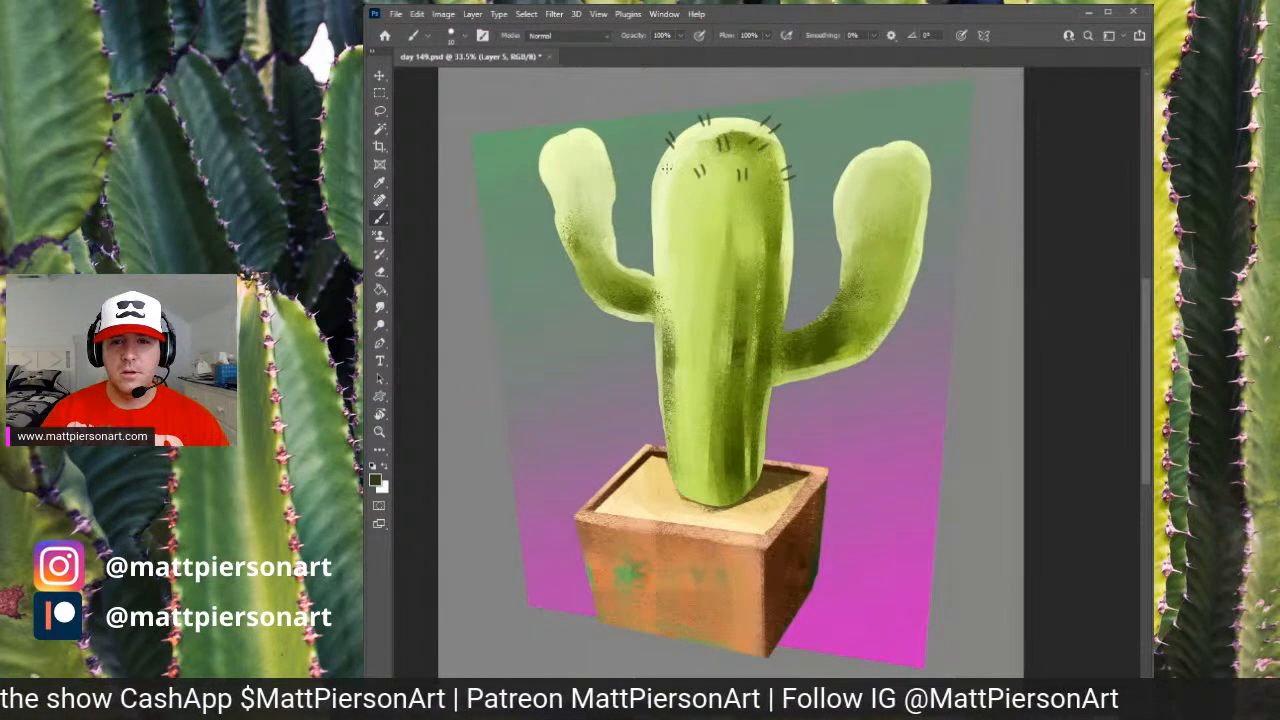
pyautogui.moveTo(671, 200); pyautogui.dragTo(669, 185)
pyautogui.moveTo(679, 195); pyautogui.dragTo(650, 168)
pyautogui.moveTo(658, 171); pyautogui.dragTo(656, 161)
# - Continue the paired dark spines in staggered rows across the trunk's upper half, down to the level of the left arm's joint
pyautogui.moveTo(752, 213)
pyautogui.mouseDown()
pyautogui.moveTo(794, 208)
pyautogui.moveTo(648, 203)
pyautogui.mouseUp()
pyautogui.moveTo(682, 252)
pyautogui.mouseDown()
pyautogui.moveTo(692, 237)
pyautogui.moveTo(789, 227)
pyautogui.mouseUp()
pyautogui.moveTo(794, 240); pyautogui.dragTo(798, 228)
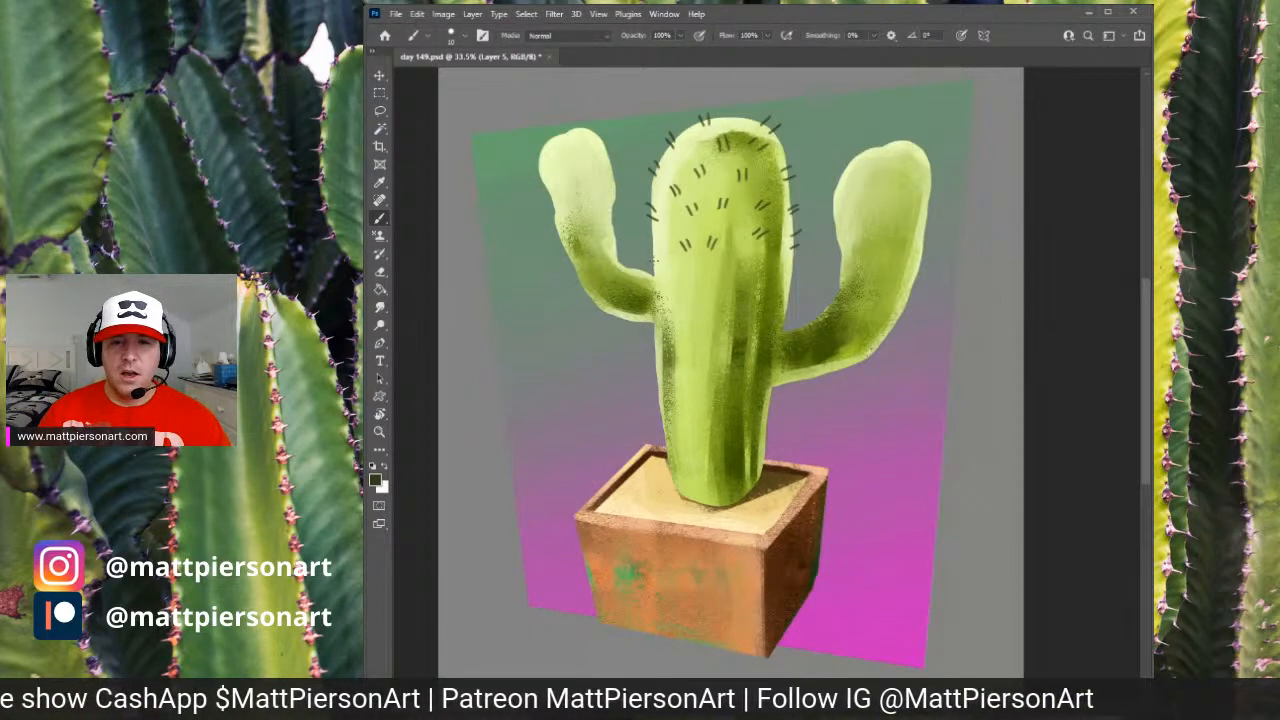
pyautogui.moveTo(654, 260)
pyautogui.mouseDown()
pyautogui.moveTo(650, 247)
pyautogui.moveTo(668, 277)
pyautogui.moveTo(758, 271)
pyautogui.mouseUp()
pyautogui.moveTo(771, 284)
pyautogui.mouseDown()
pyautogui.moveTo(766, 275)
pyautogui.moveTo(792, 279)
pyautogui.mouseUp()
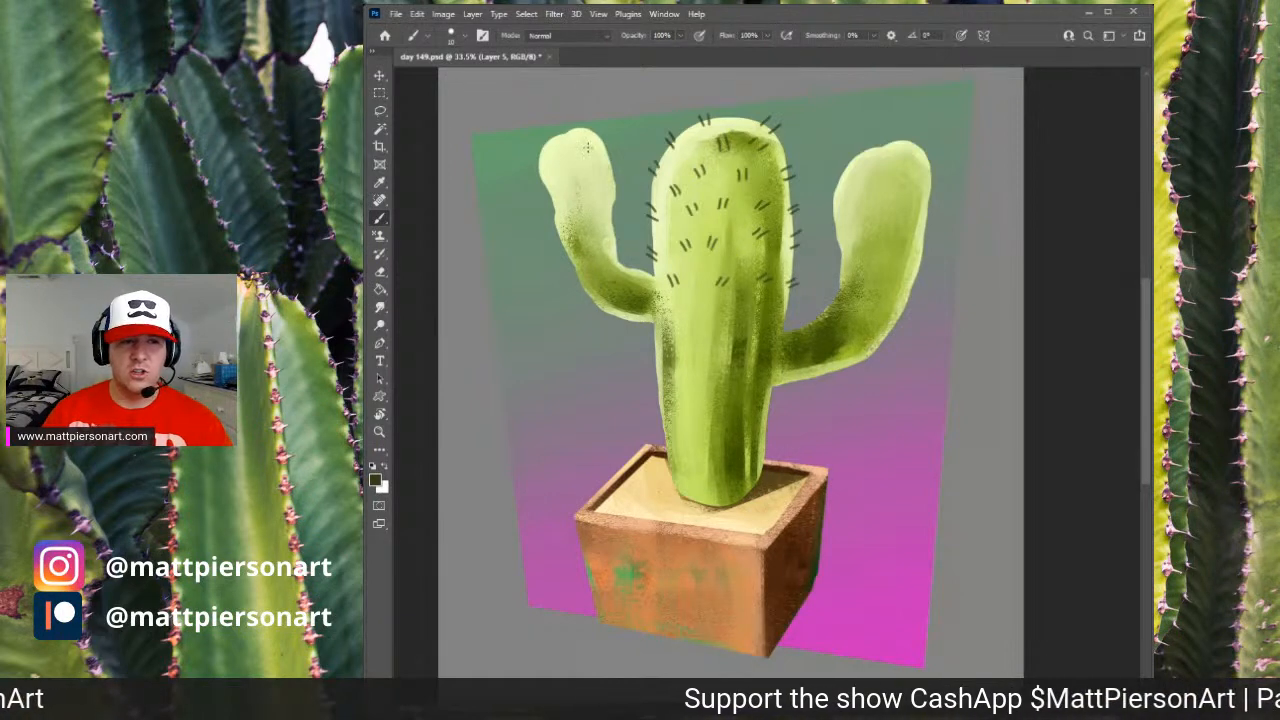
# - Draw paired dark spines around the tip and down the upper part of the left arm
pyautogui.moveTo(593, 137); pyautogui.dragTo(597, 128)
pyautogui.moveTo(599, 136)
pyautogui.mouseDown()
pyautogui.moveTo(565, 128)
pyautogui.moveTo(547, 146)
pyautogui.mouseUp()
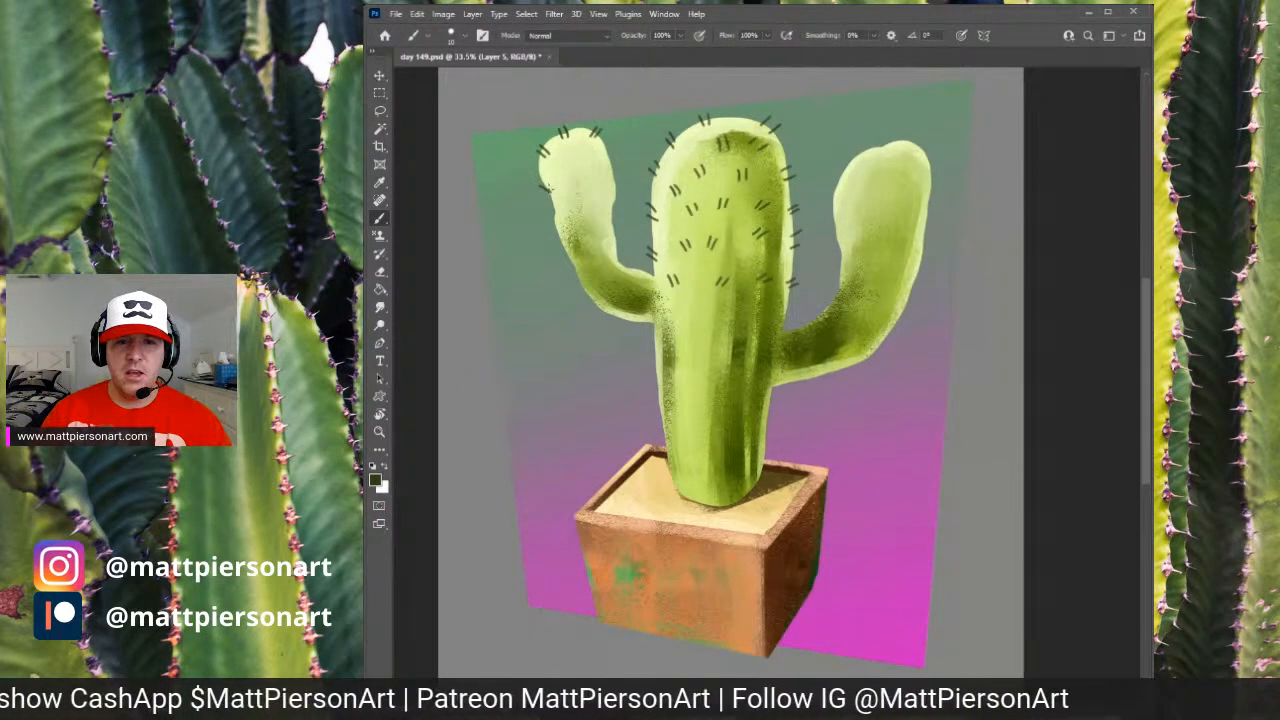
pyautogui.moveTo(572, 171)
pyautogui.mouseDown()
pyautogui.moveTo(574, 159)
pyautogui.moveTo(606, 160)
pyautogui.mouseUp()
pyautogui.moveTo(610, 175); pyautogui.dragTo(614, 164)
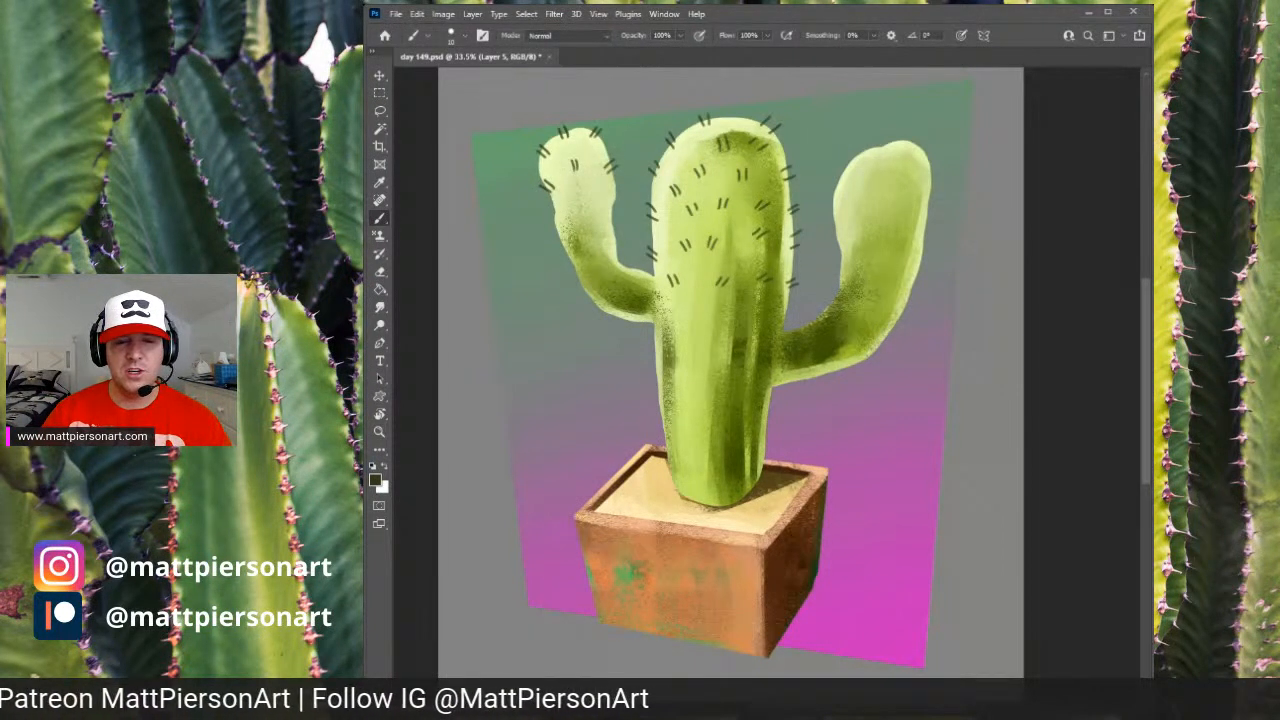
pyautogui.moveTo(555, 224); pyautogui.dragTo(584, 197)
pyautogui.moveTo(609, 201); pyautogui.dragTo(618, 191)
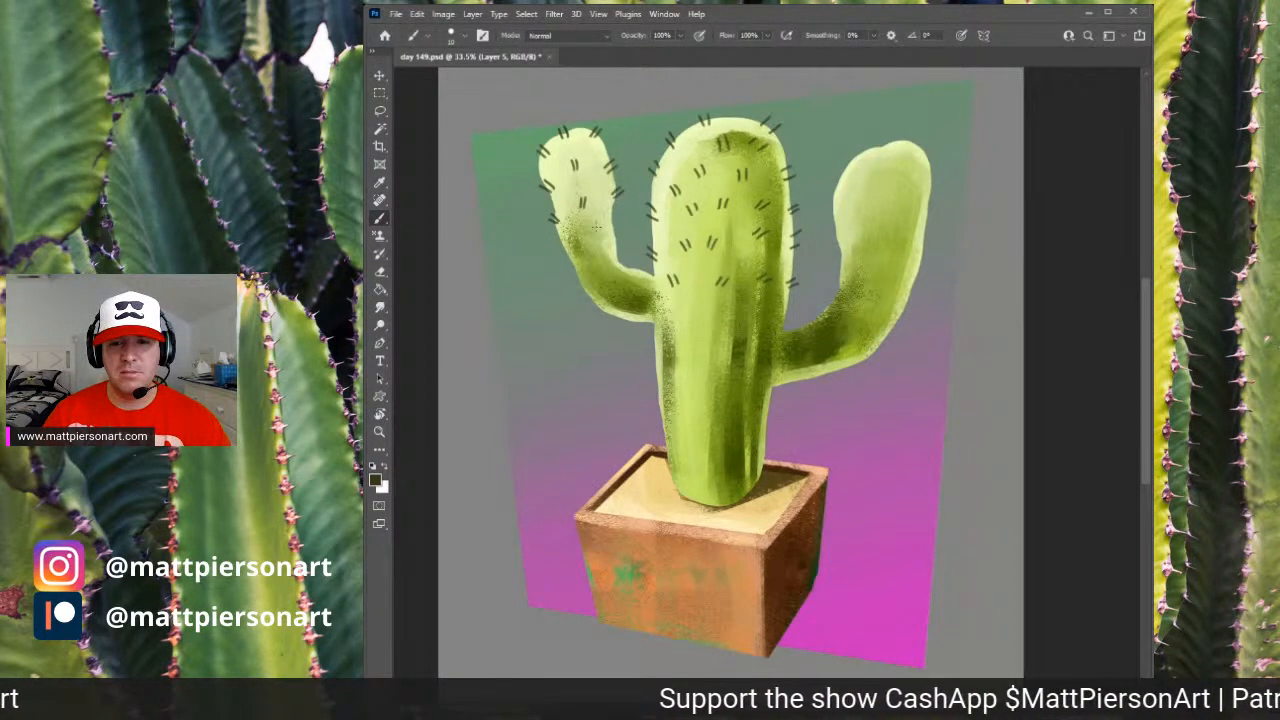
# - Add paired dark spines to the lower part of the left arm, along its bend towards the trunk
pyautogui.moveTo(594, 234)
pyautogui.mouseDown()
pyautogui.moveTo(601, 220)
pyautogui.moveTo(576, 222)
pyautogui.mouseUp()
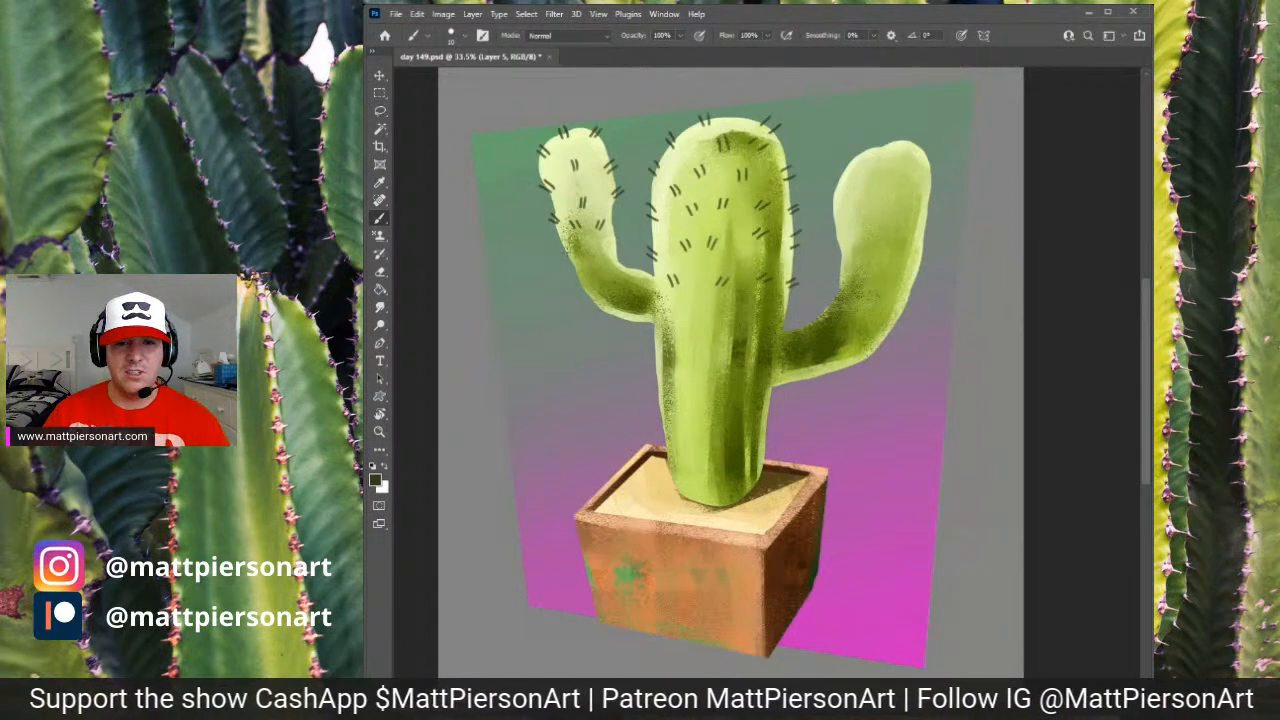
pyautogui.moveTo(566, 252)
pyautogui.mouseDown()
pyautogui.moveTo(565, 240)
pyautogui.moveTo(615, 243)
pyautogui.mouseUp()
pyautogui.moveTo(615, 236); pyautogui.dragTo(619, 243)
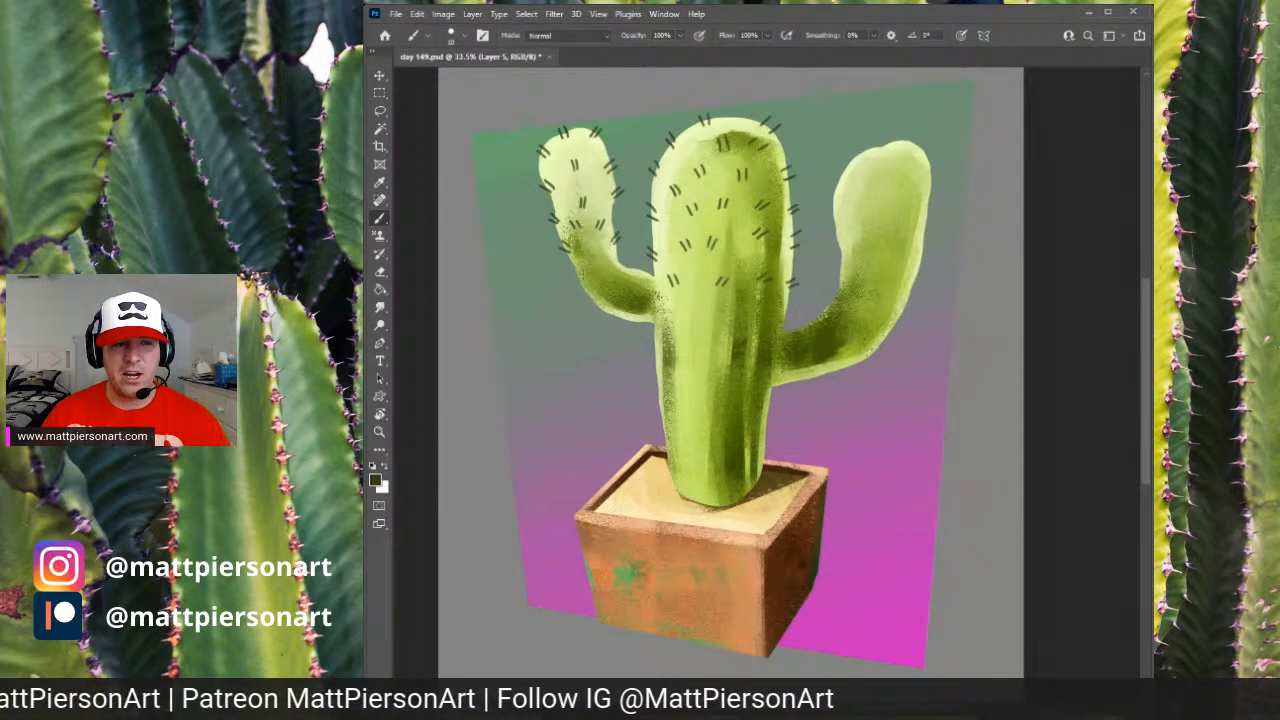
pyautogui.moveTo(588, 270); pyautogui.dragTo(597, 250)
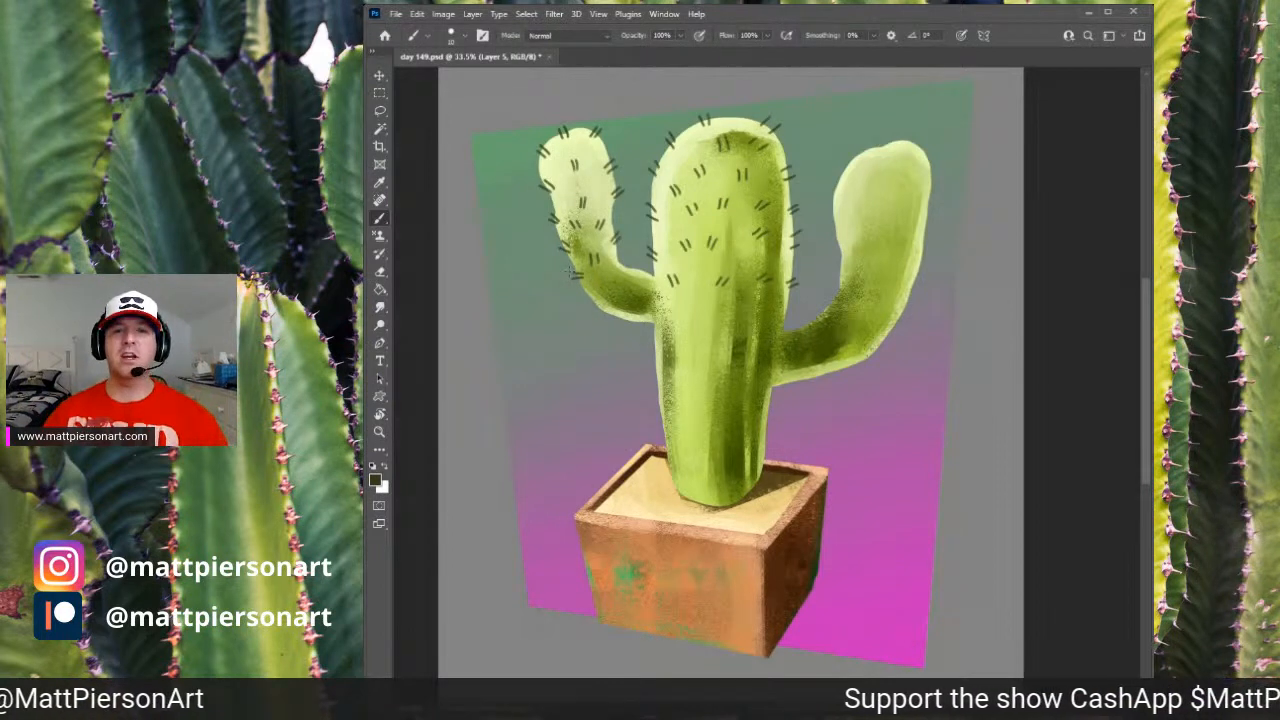
pyautogui.moveTo(630, 276); pyautogui.dragTo(632, 265)
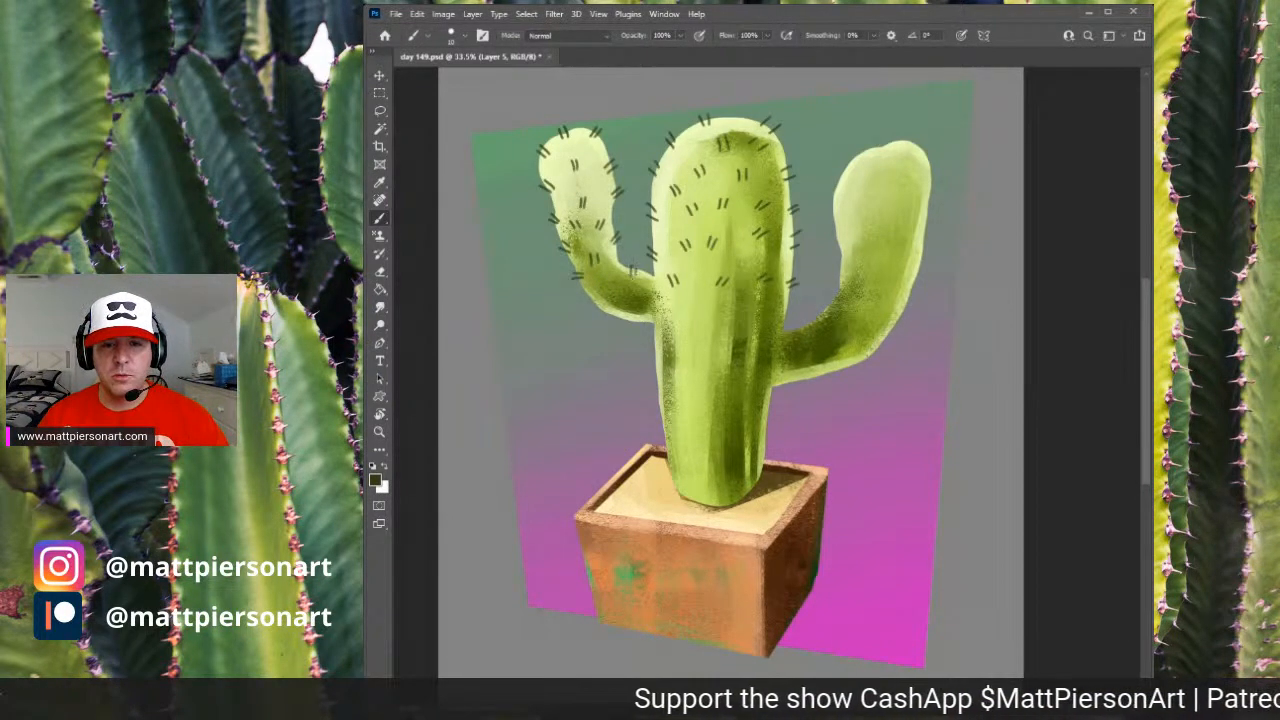
pyautogui.moveTo(596, 308); pyautogui.dragTo(609, 304)
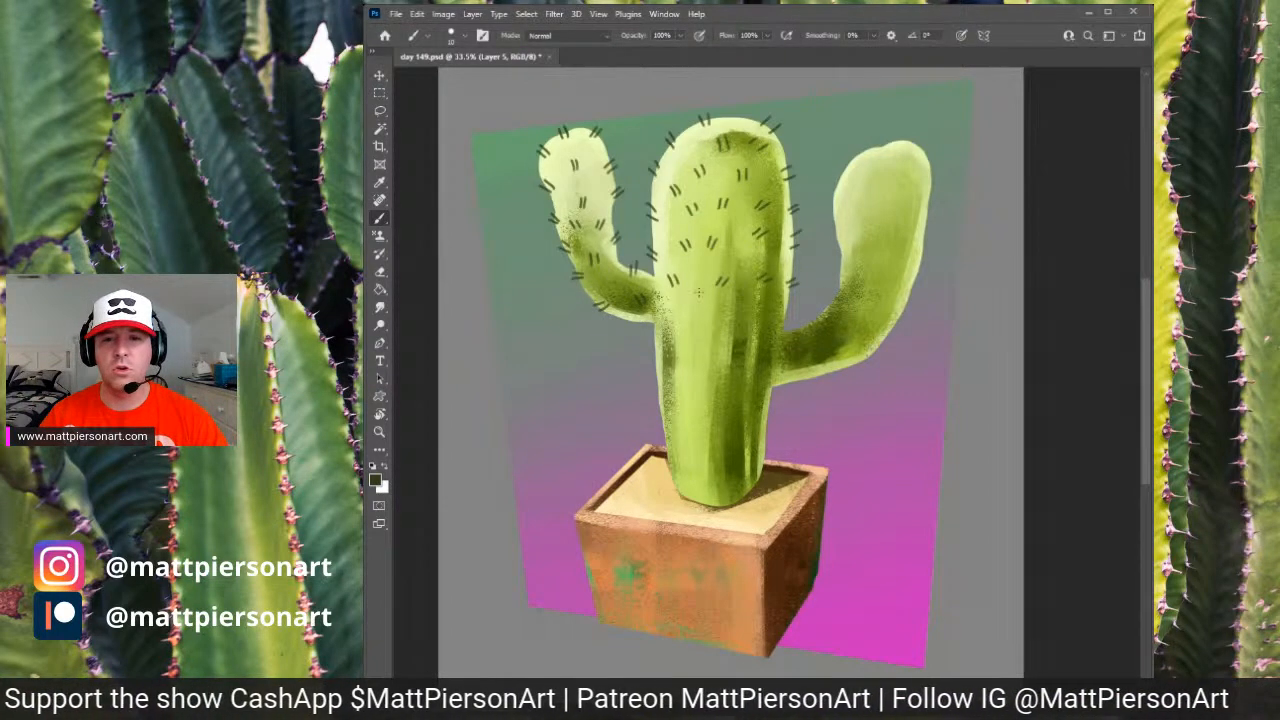
# - Cover the trunk's lower half with staggered paired dark spines, down to the sand and along both edges
pyautogui.moveTo(692, 312)
pyautogui.mouseDown()
pyautogui.moveTo(700, 298)
pyautogui.moveTo(790, 308)
pyautogui.mouseUp()
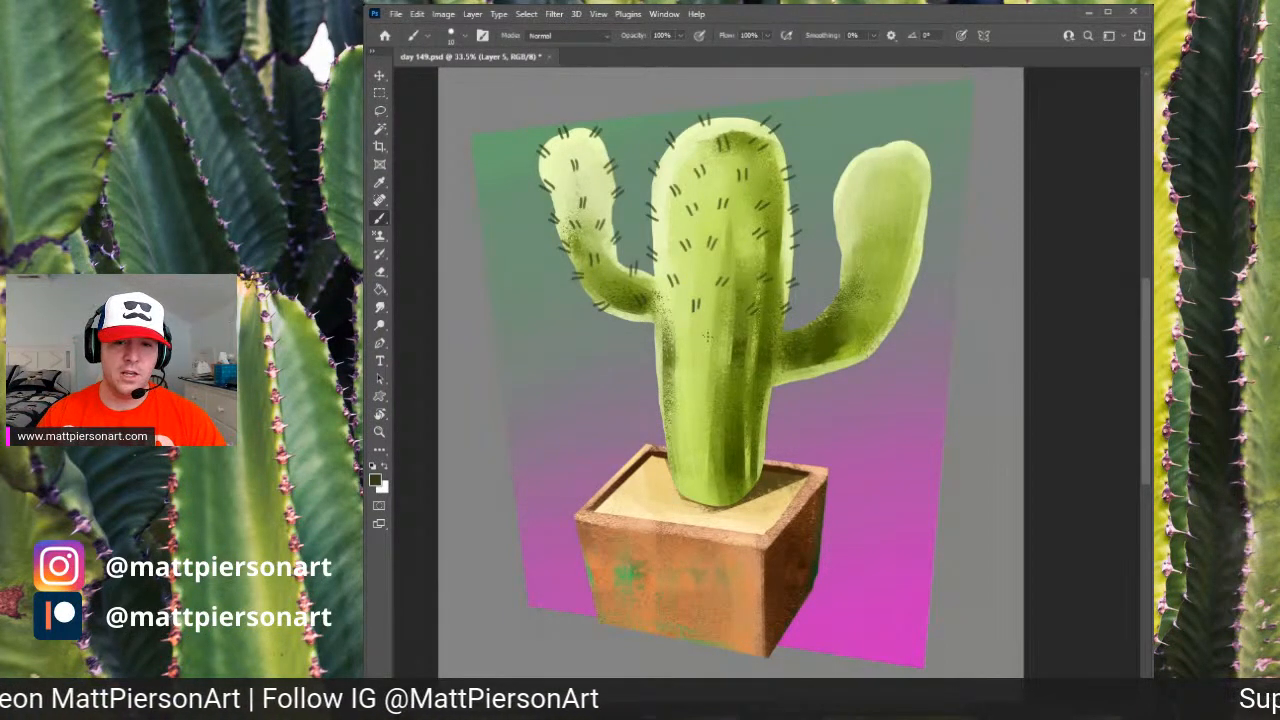
pyautogui.moveTo(712, 338); pyautogui.dragTo(718, 324)
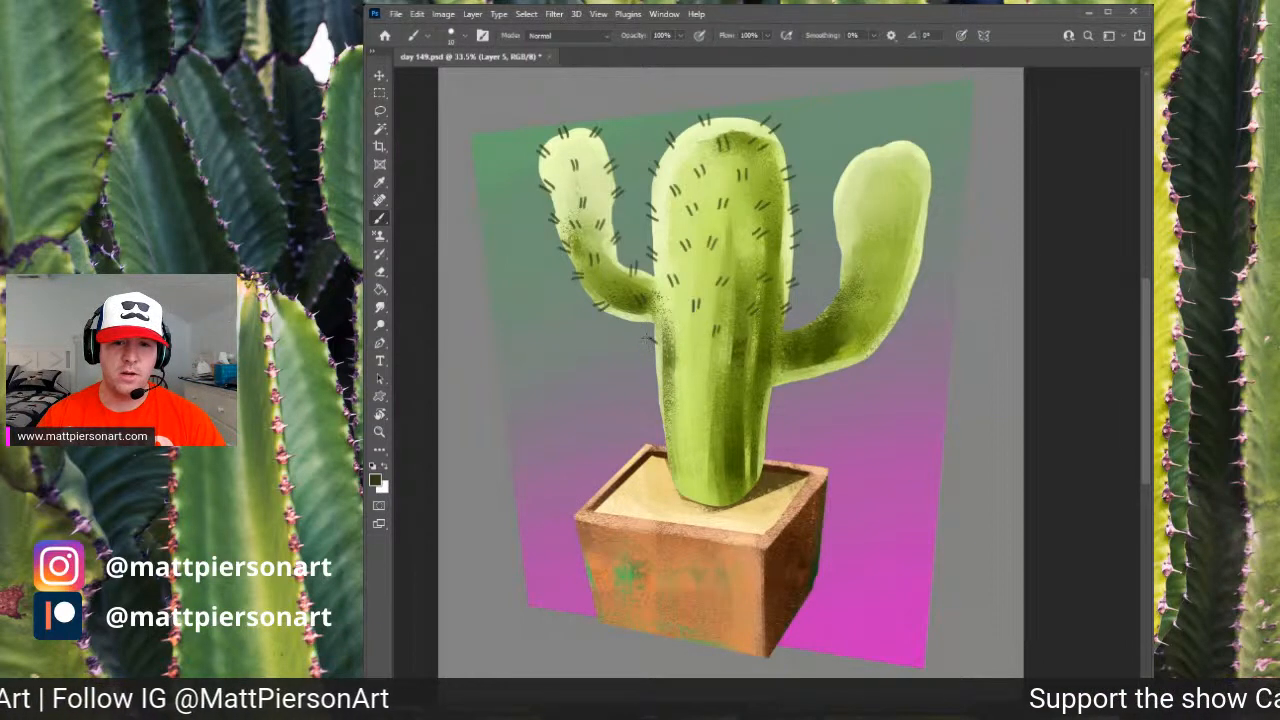
pyautogui.moveTo(682, 351)
pyautogui.mouseDown()
pyautogui.moveTo(686, 338)
pyautogui.moveTo(773, 329)
pyautogui.mouseUp()
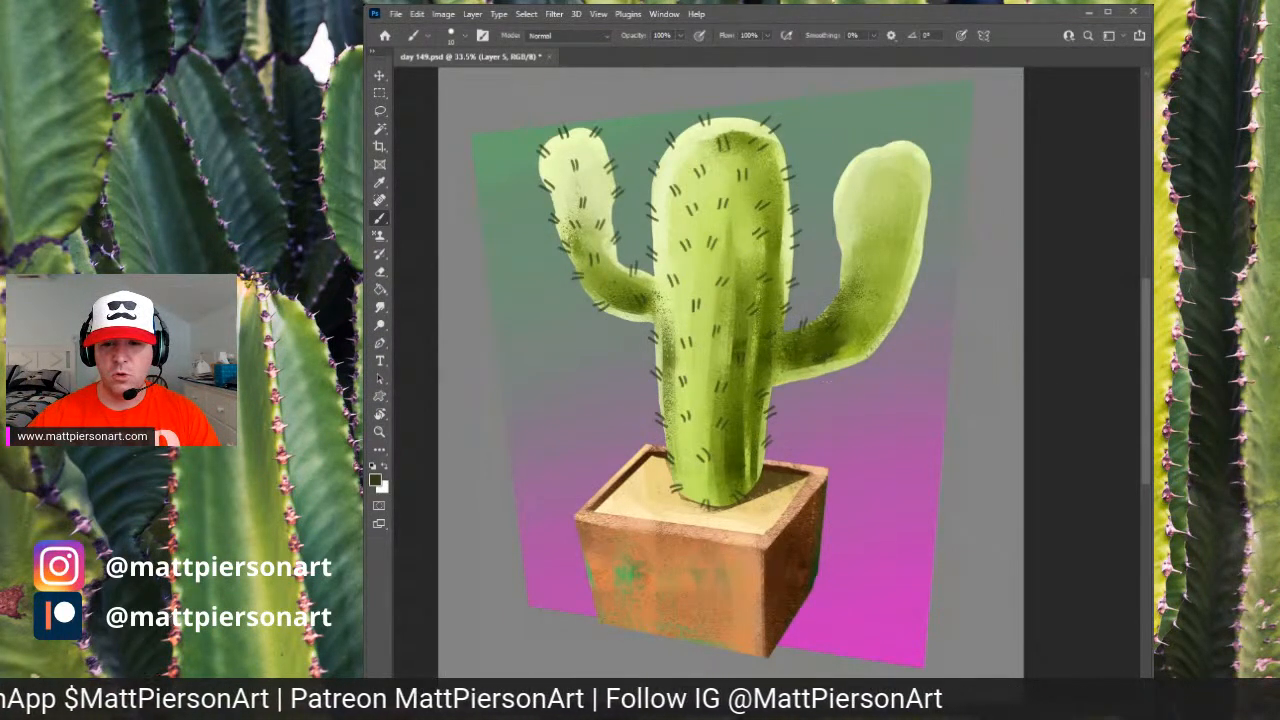
# - Draw paired dark spines along the underside, middle and outer curve of the right arm's bend
pyautogui.moveTo(797, 375); pyautogui.dragTo(802, 382)
pyautogui.moveTo(804, 375); pyautogui.dragTo(809, 381)
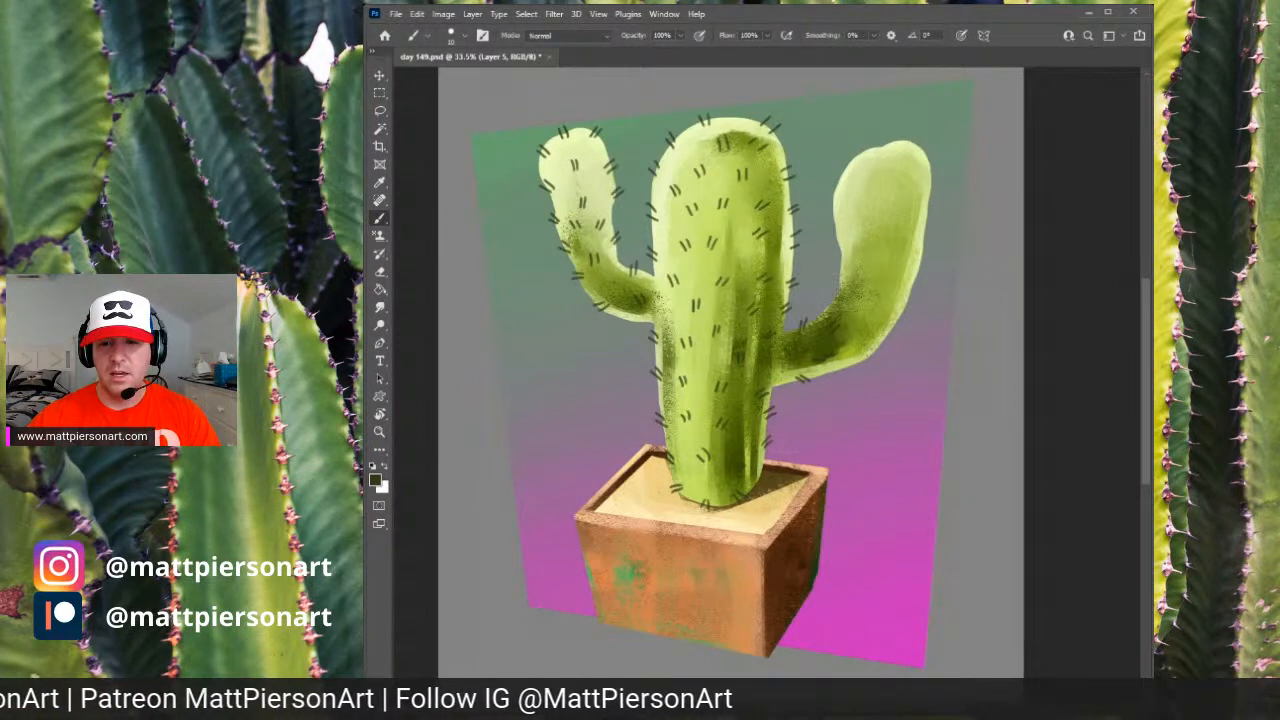
pyautogui.moveTo(833, 289); pyautogui.dragTo(869, 311)
pyautogui.moveTo(872, 298); pyautogui.dragTo(884, 309)
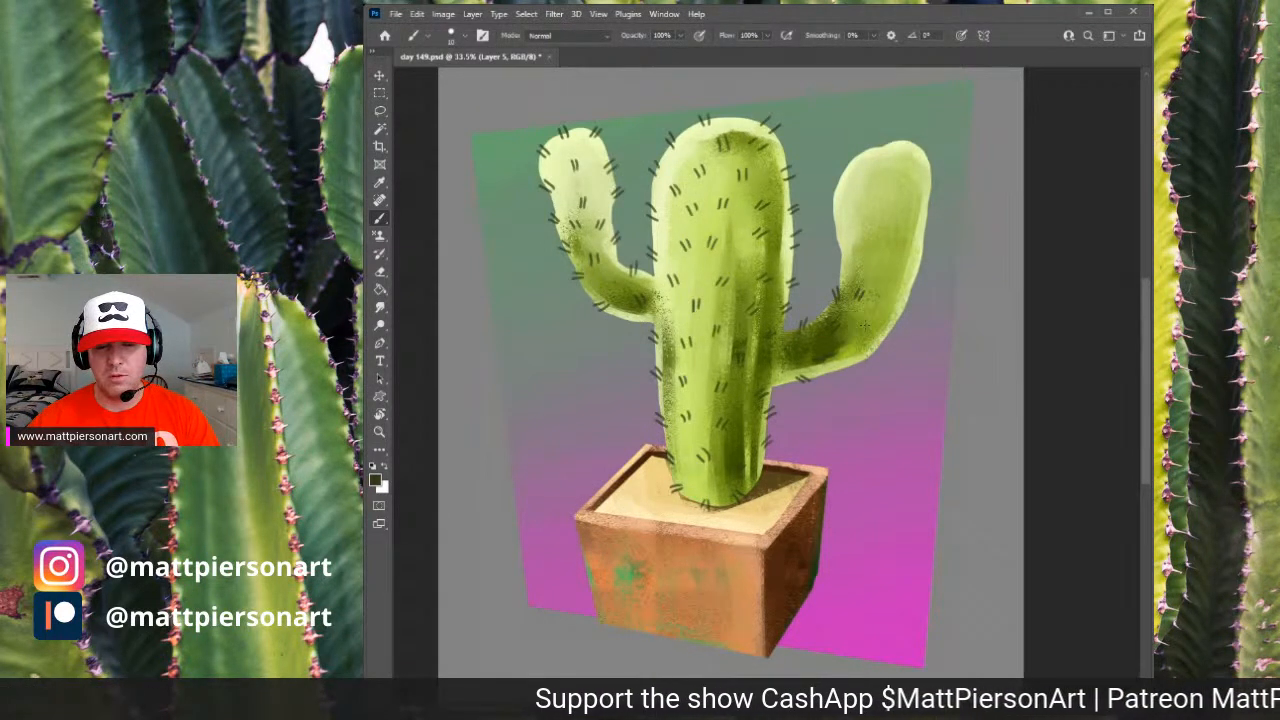
pyautogui.moveTo(864, 329)
pyautogui.mouseDown()
pyautogui.moveTo(875, 326)
pyautogui.moveTo(878, 352)
pyautogui.mouseUp()
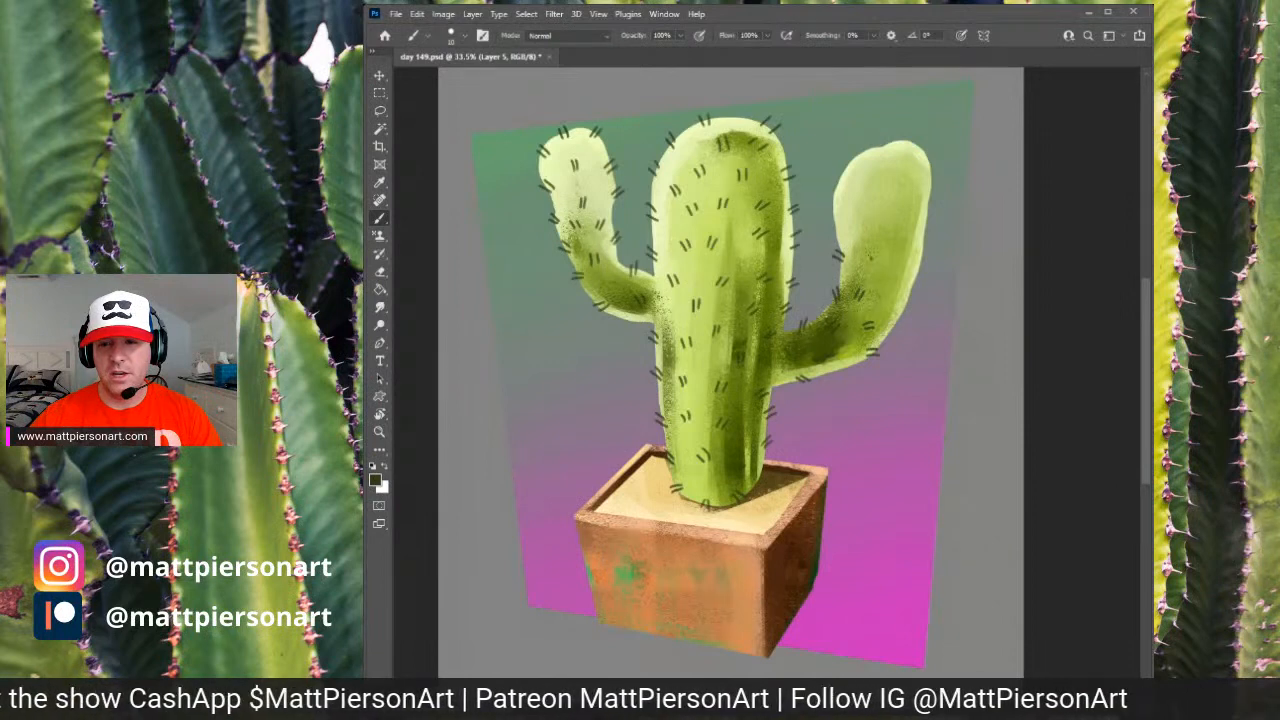
# - Add paired dark spines up the right arm's vertical part and around its rounded tip
pyautogui.moveTo(867, 261)
pyautogui.mouseDown()
pyautogui.moveTo(878, 248)
pyautogui.moveTo(905, 255)
pyautogui.mouseUp()
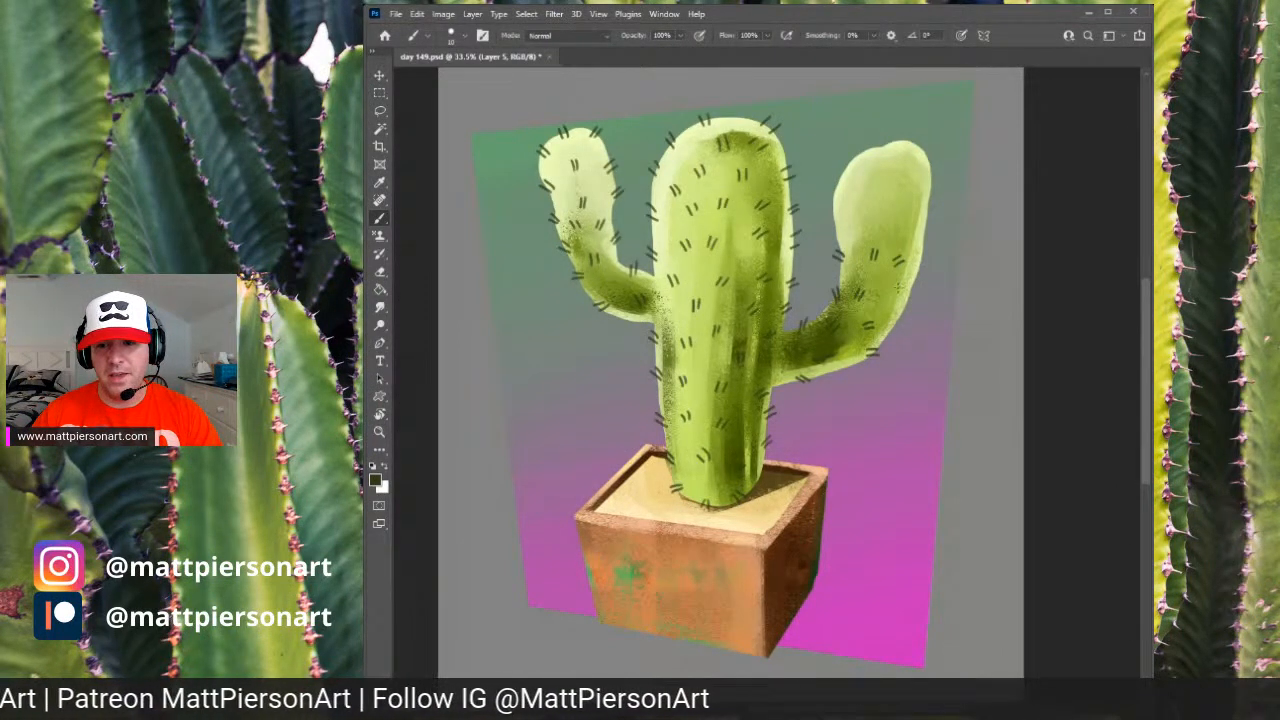
pyautogui.moveTo(900, 287); pyautogui.dragTo(910, 289)
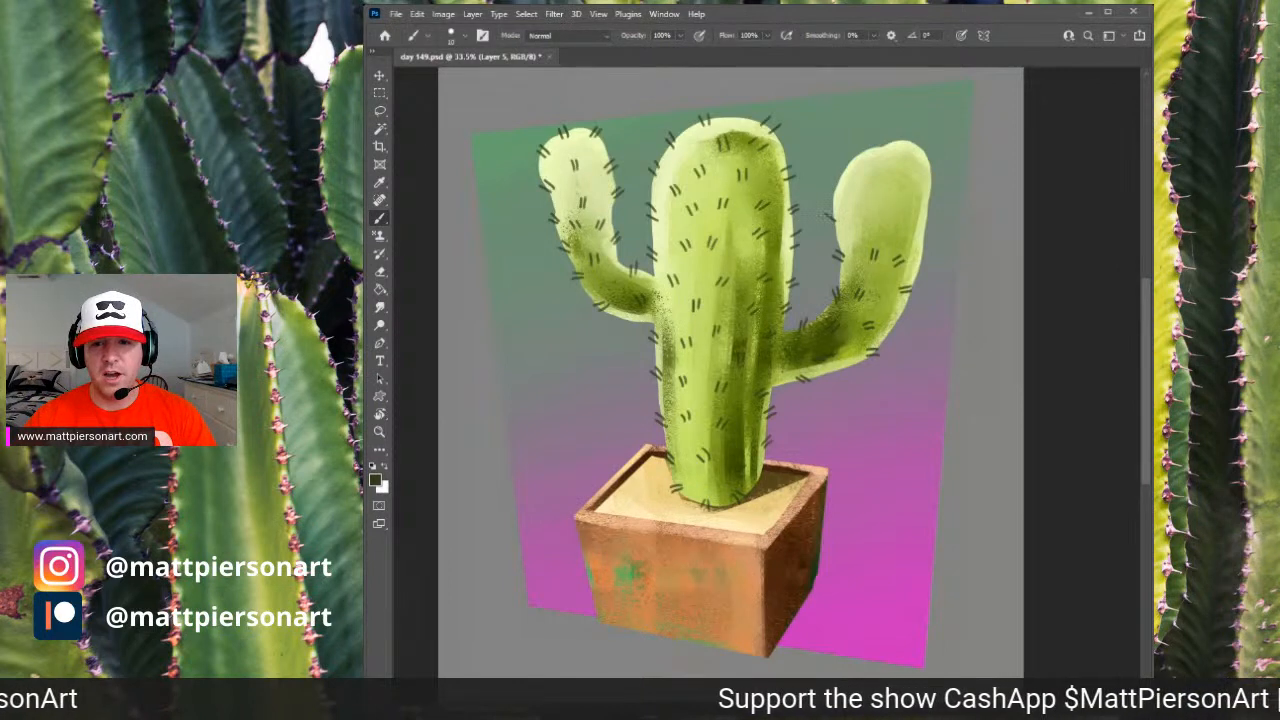
pyautogui.moveTo(859, 199)
pyautogui.mouseDown()
pyautogui.moveTo(860, 210)
pyautogui.moveTo(927, 203)
pyautogui.mouseUp()
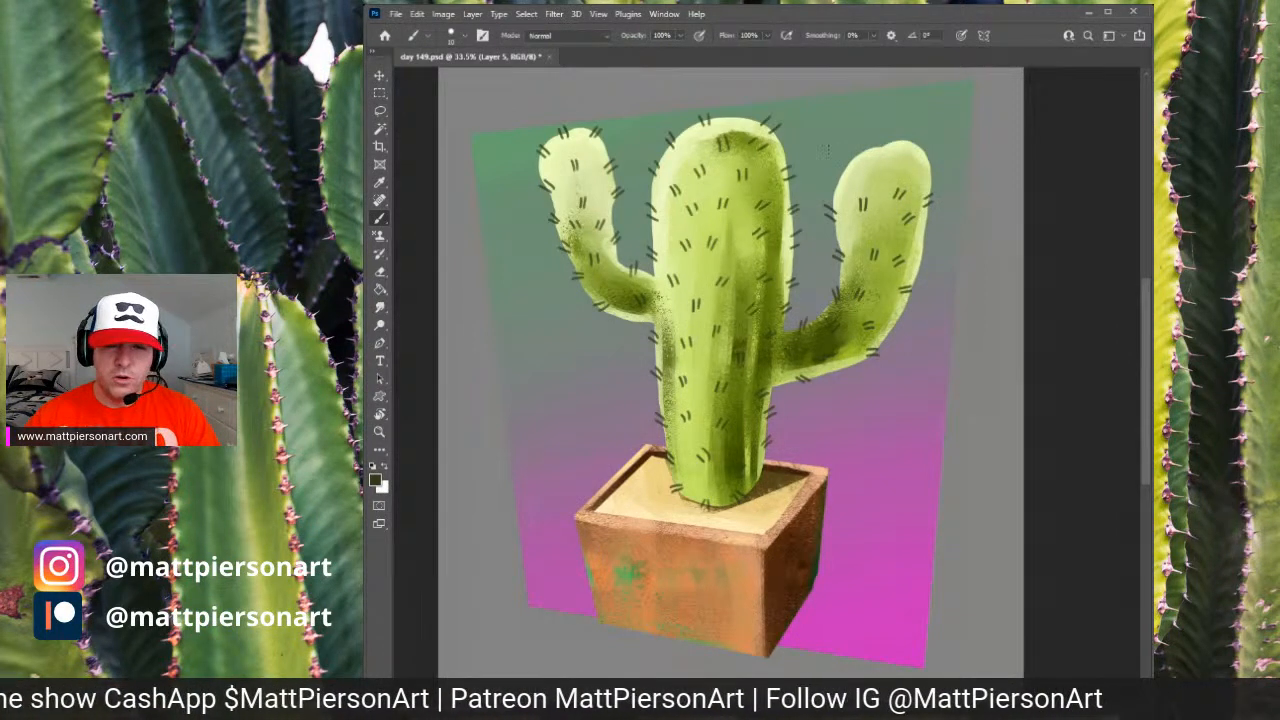
pyautogui.moveTo(842, 160)
pyautogui.mouseDown()
pyautogui.moveTo(845, 171)
pyautogui.moveTo(876, 153)
pyautogui.moveTo(921, 155)
pyautogui.moveTo(898, 172)
pyautogui.mouseUp()
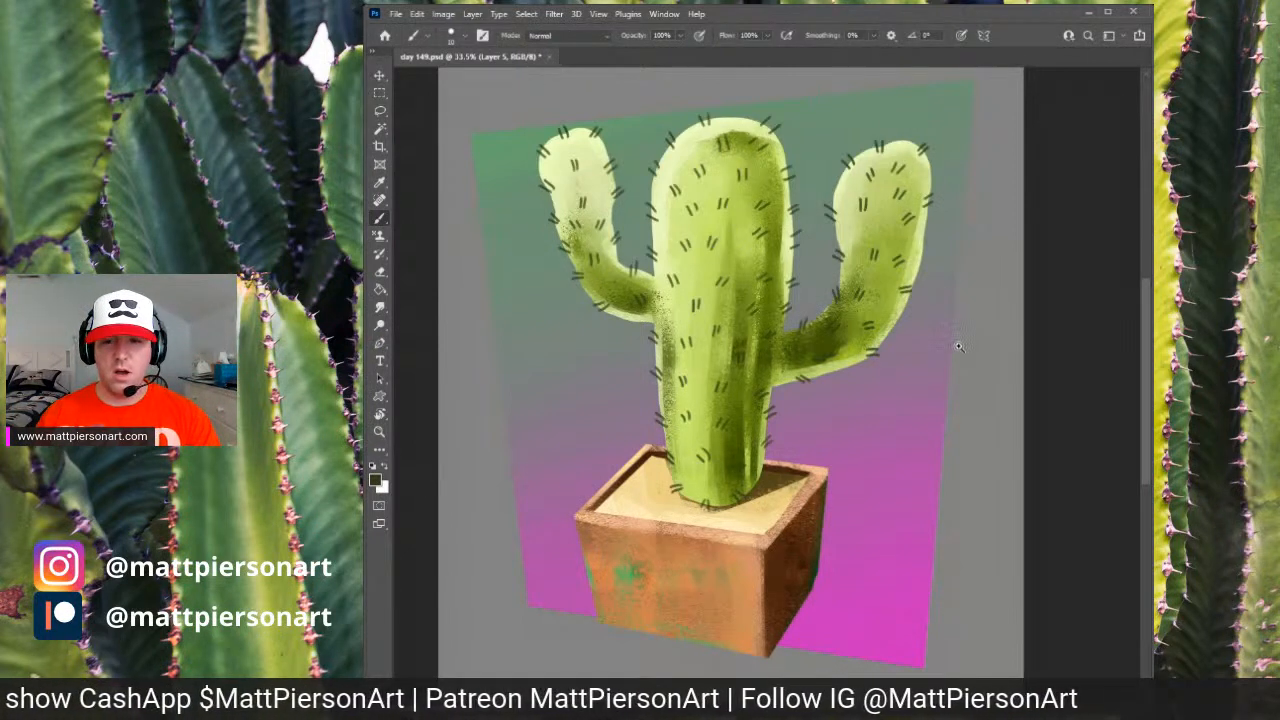
pyautogui.scroll(-1, 965, 358)
pyautogui.scroll(-2, 965, 358)
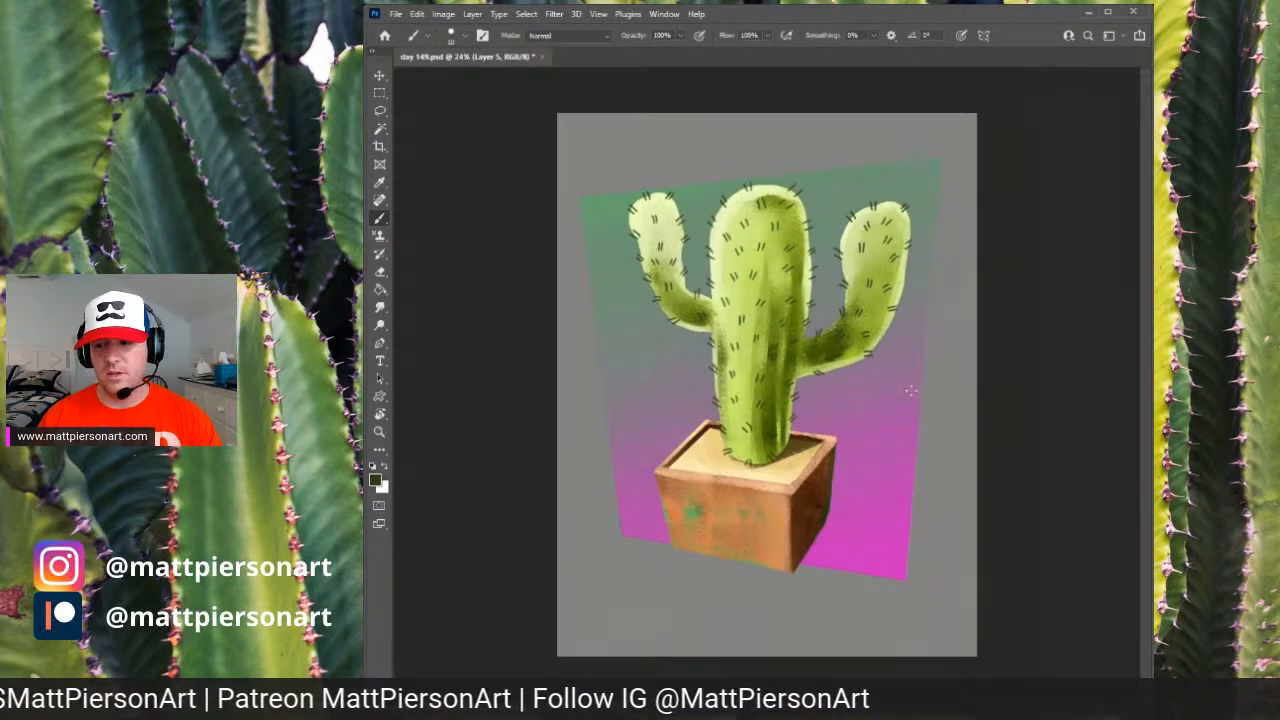
pyautogui.hotkey('alt', ']')
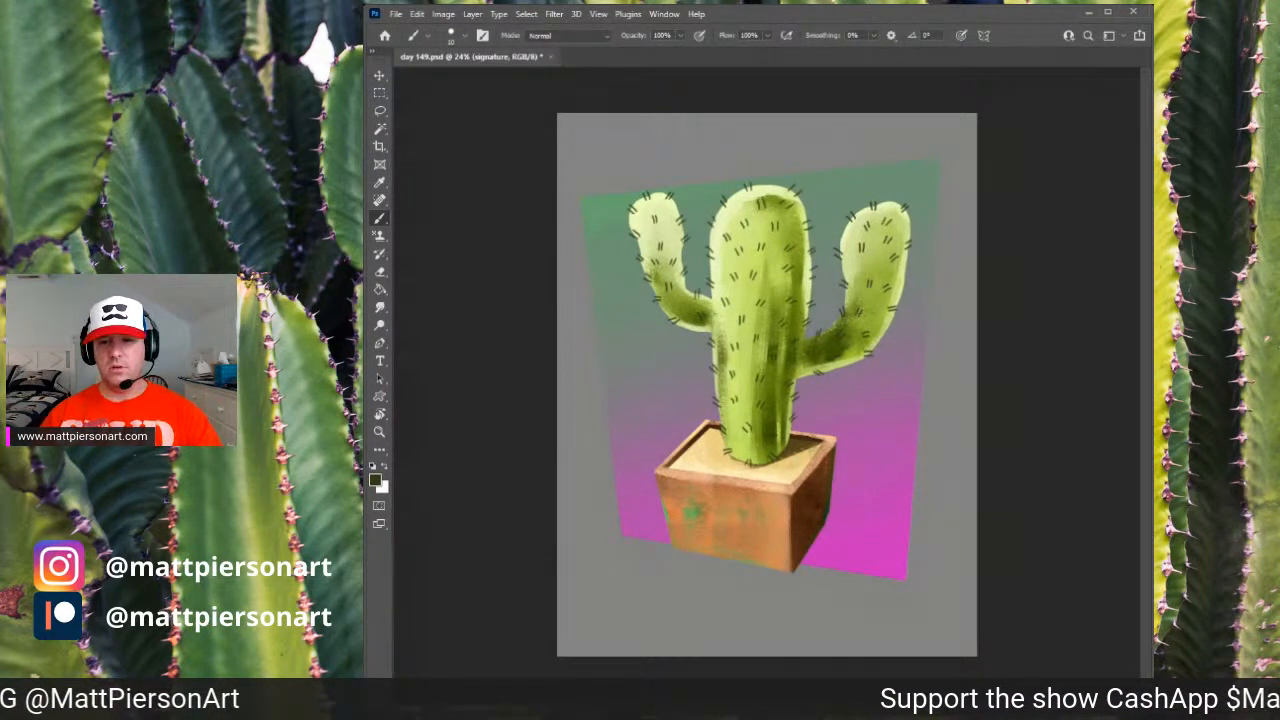
pyautogui.hotkey('alt', '[')
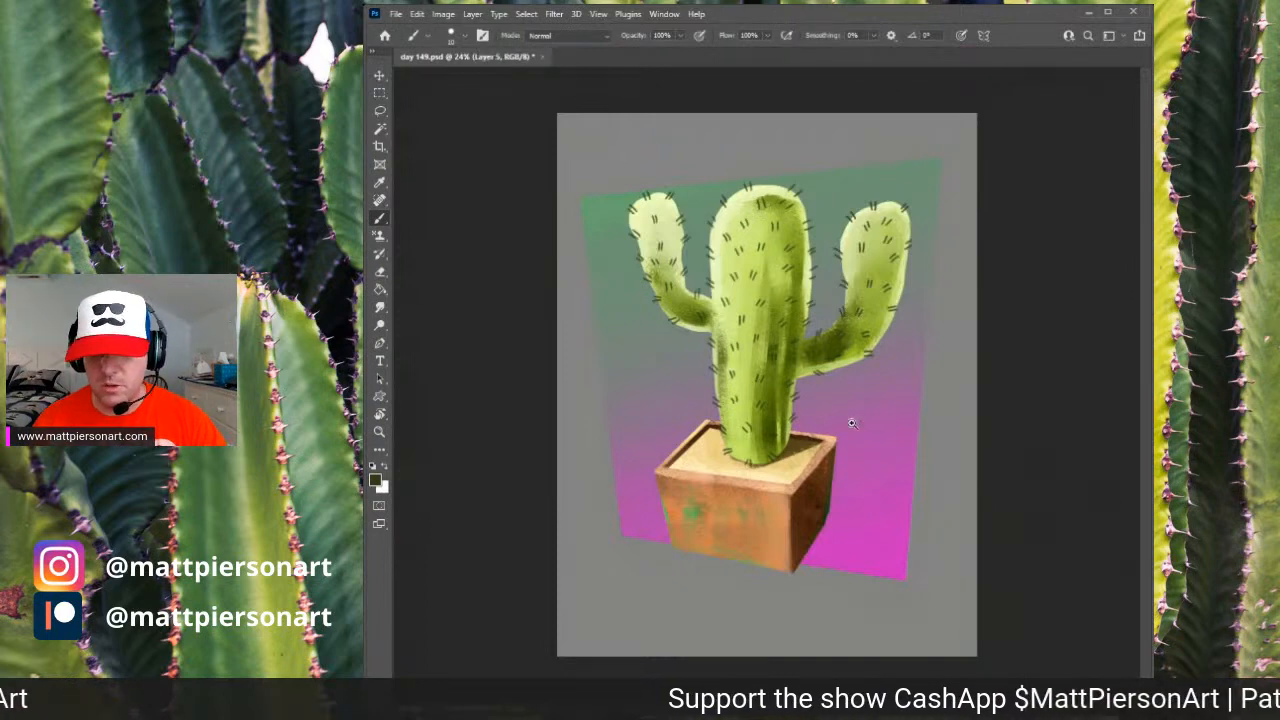
pyautogui.scroll(2, 838, 417)
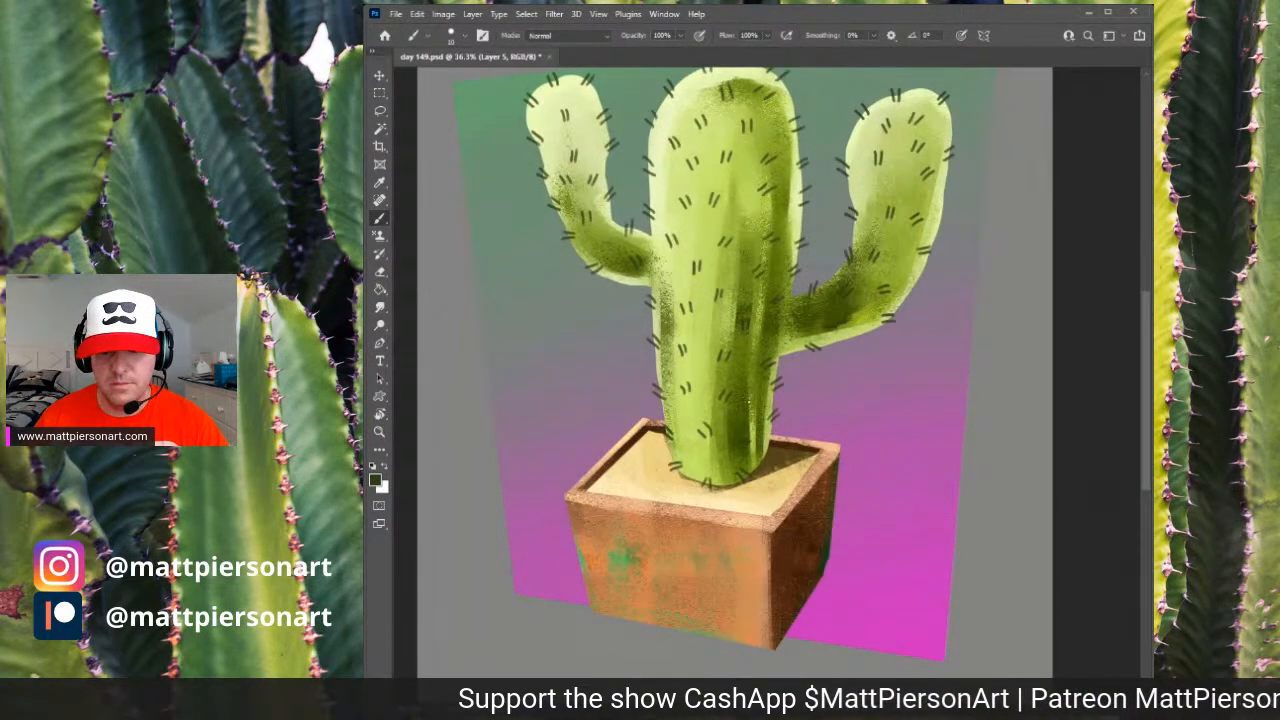
# - On the signature layer, handwrite P21 in cyan on the blank grey area near the canvas's lower-left corner
pyautogui.moveTo(1011, 341)
pyautogui.mouseDown()
pyautogui.moveTo(996, 352)
pyautogui.moveTo(980, 329)
pyautogui.mouseUp()
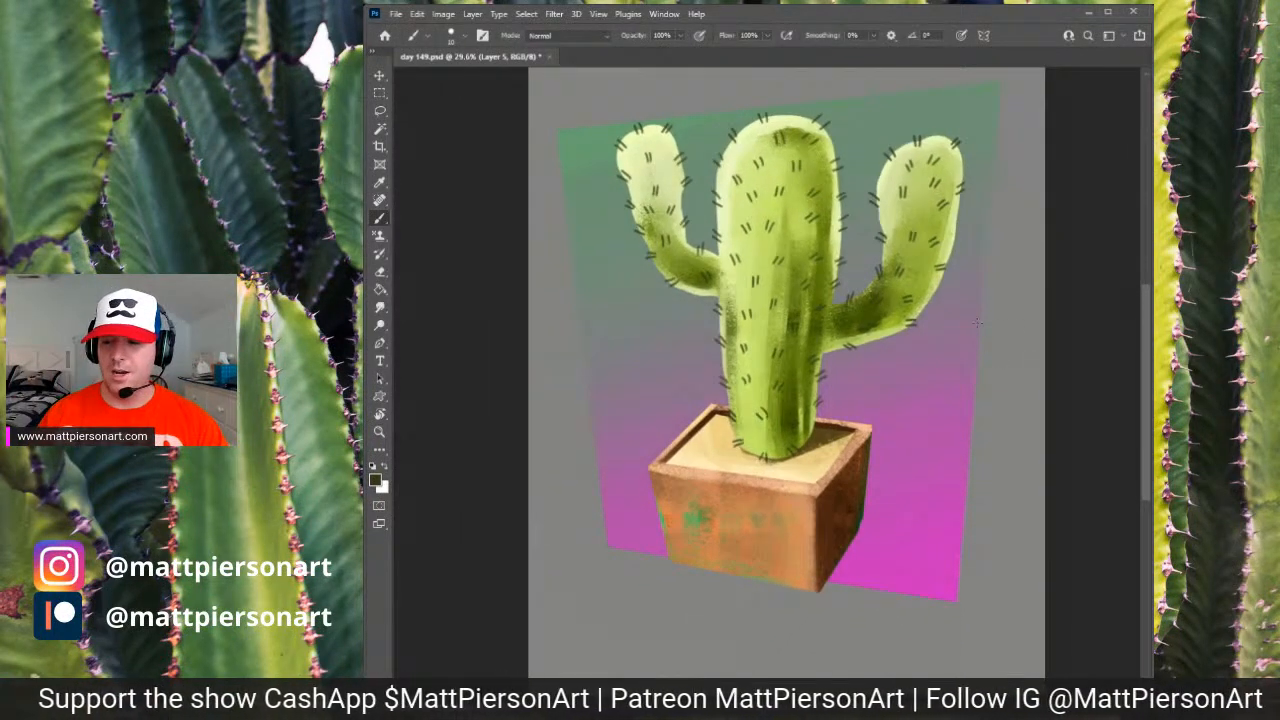
pyautogui.hotkey('alt', ']')
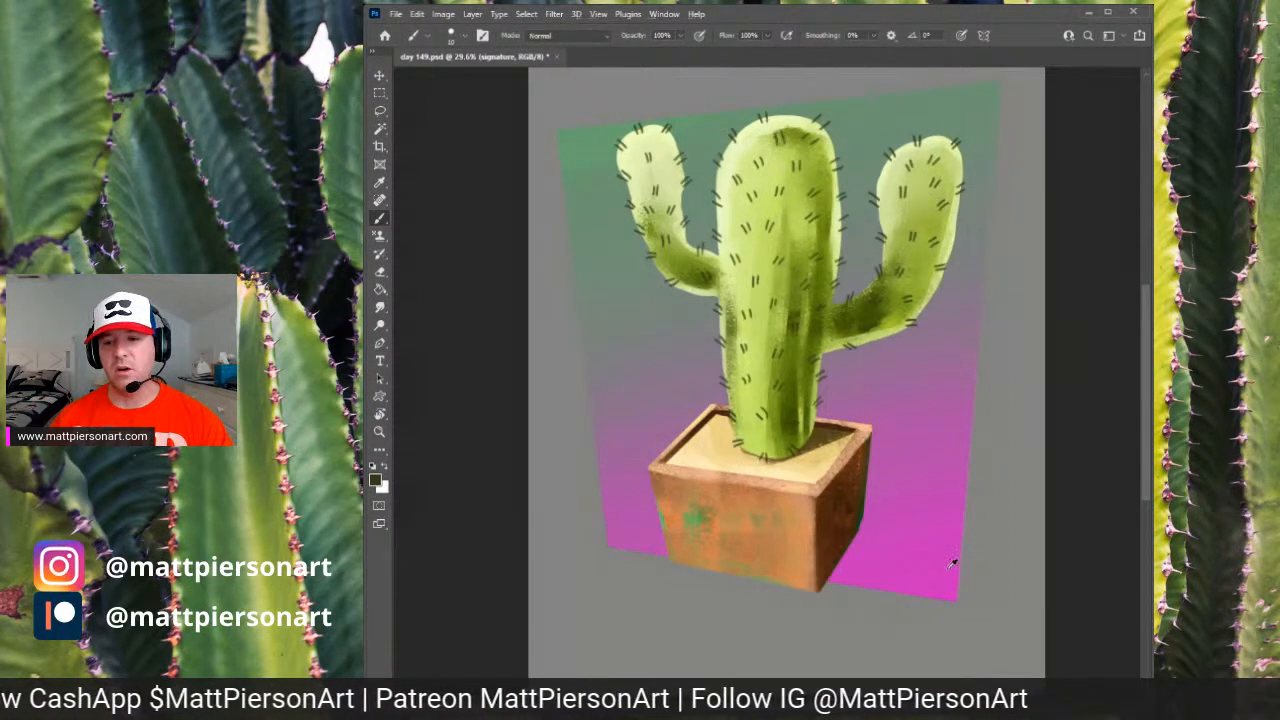
pyautogui.keyDown('alt'); pyautogui.click(953, 589); pyautogui.keyUp('alt')
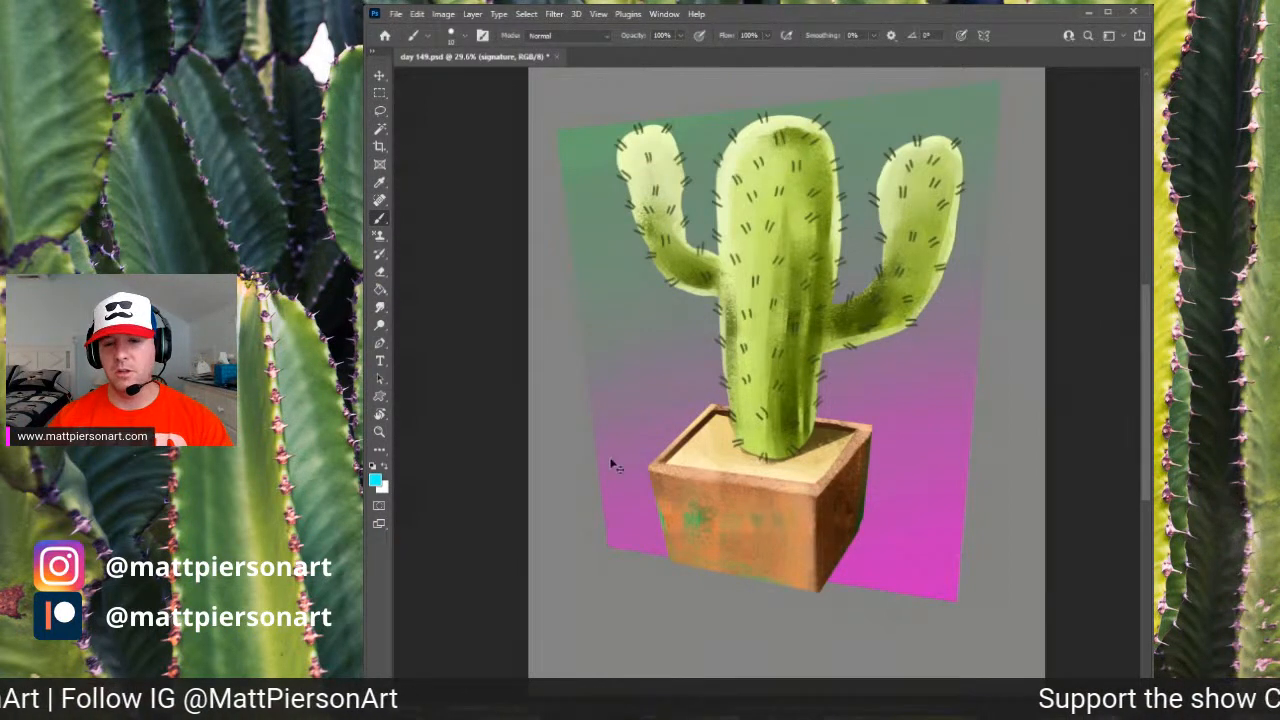
pyautogui.scroll(3, 603, 503)
pyautogui.moveTo(608, 562); pyautogui.dragTo(715, 364)
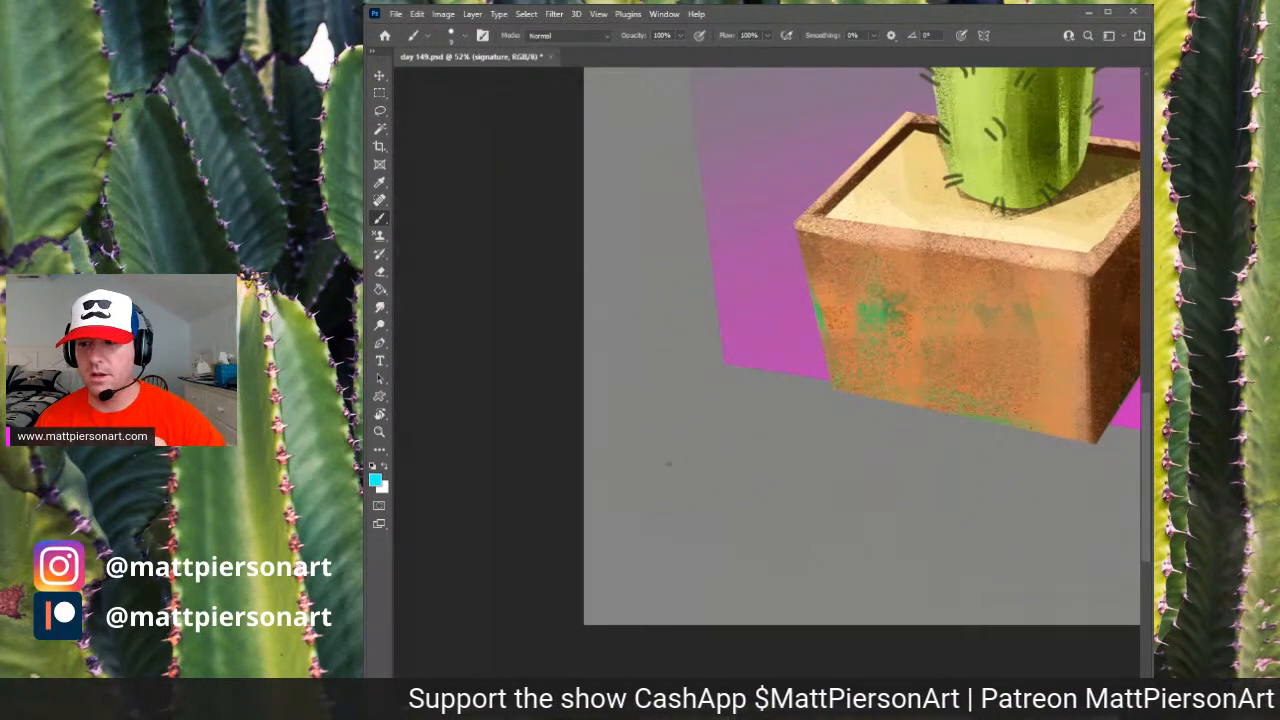
pyautogui.moveTo(648, 484)
pyautogui.mouseDown()
pyautogui.moveTo(649, 512)
pyautogui.moveTo(651, 497)
pyautogui.moveTo(706, 510)
pyautogui.mouseUp()
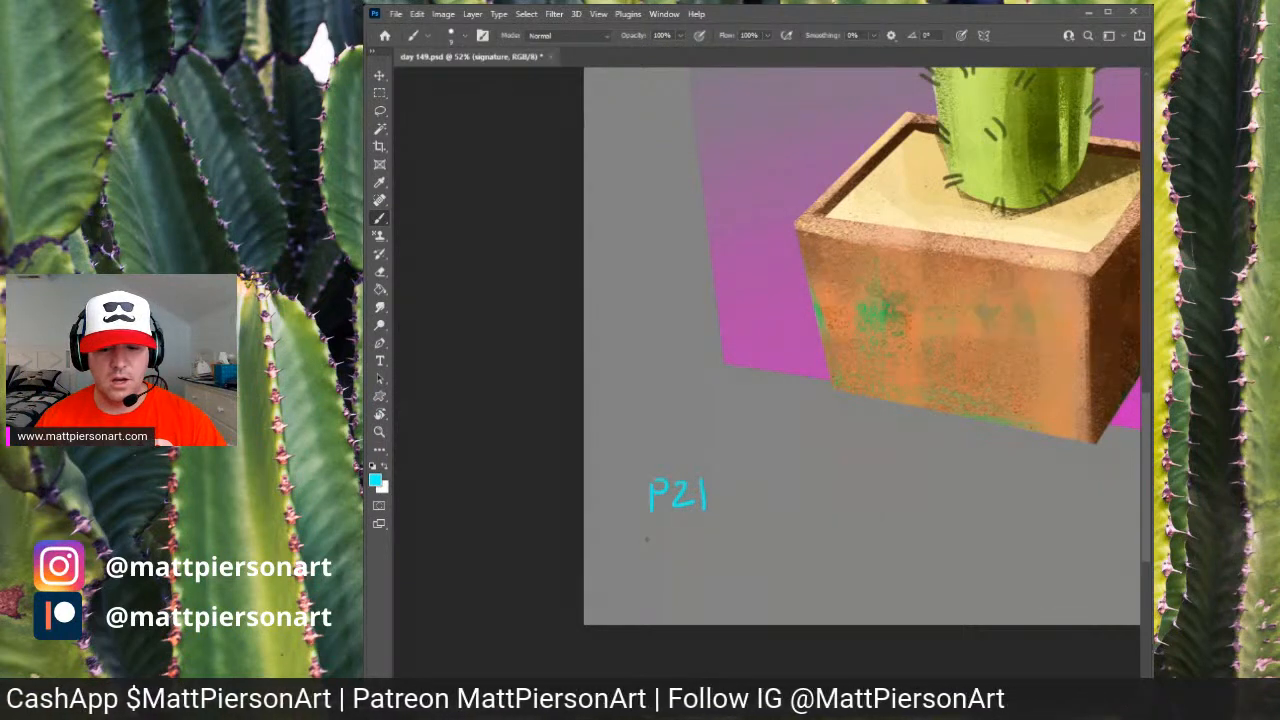
# - Handwrite 149/200 in cyan directly beneath P21, undoing strokes that need another attempt
pyautogui.moveTo(627, 529)
pyautogui.mouseDown()
pyautogui.moveTo(623, 552)
pyautogui.moveTo(672, 532)
pyautogui.moveTo(679, 550)
pyautogui.moveTo(723, 546)
pyautogui.moveTo(735, 526)
pyautogui.moveTo(727, 542)
pyautogui.moveTo(738, 526)
pyautogui.moveTo(728, 530)
pyautogui.moveTo(744, 540)
pyautogui.moveTo(749, 521)
pyautogui.mouseUp()
pyautogui.hotkey('ctrl', 'z')
pyautogui.hotkey('ctrl', 'z')
pyautogui.hotkey('ctrl', 'z')
pyautogui.hotkey('ctrl', 'z')
pyautogui.hotkey('ctrl', 'z')
pyautogui.hotkey('ctrl', 'z')
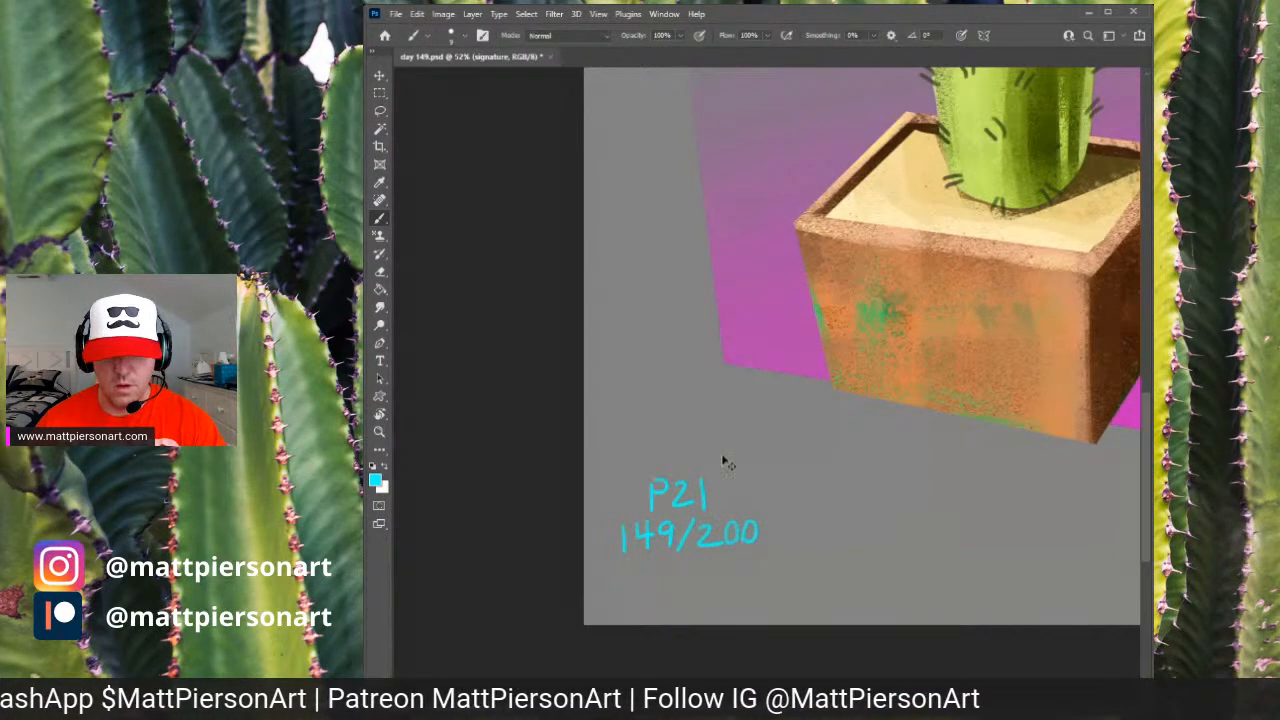
# - Undo the two zeros of 149/200 and redraw them, retrying strokes until the number is complete, and show the whole canvas
pyautogui.hotkey('ctrl', 'z')
pyautogui.hotkey('ctrl', 'z')
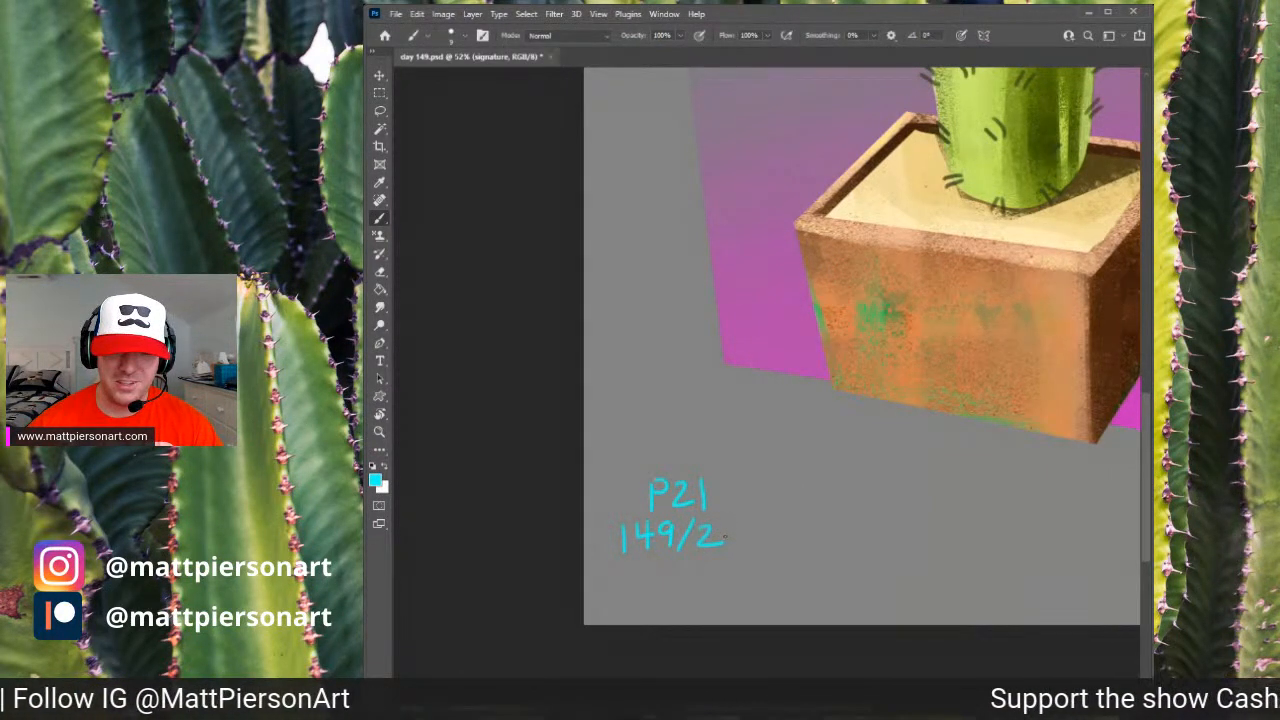
pyautogui.moveTo(737, 521)
pyautogui.mouseDown()
pyautogui.moveTo(739, 540)
pyautogui.moveTo(736, 523)
pyautogui.mouseUp()
pyautogui.hotkey('ctrl', 'z')
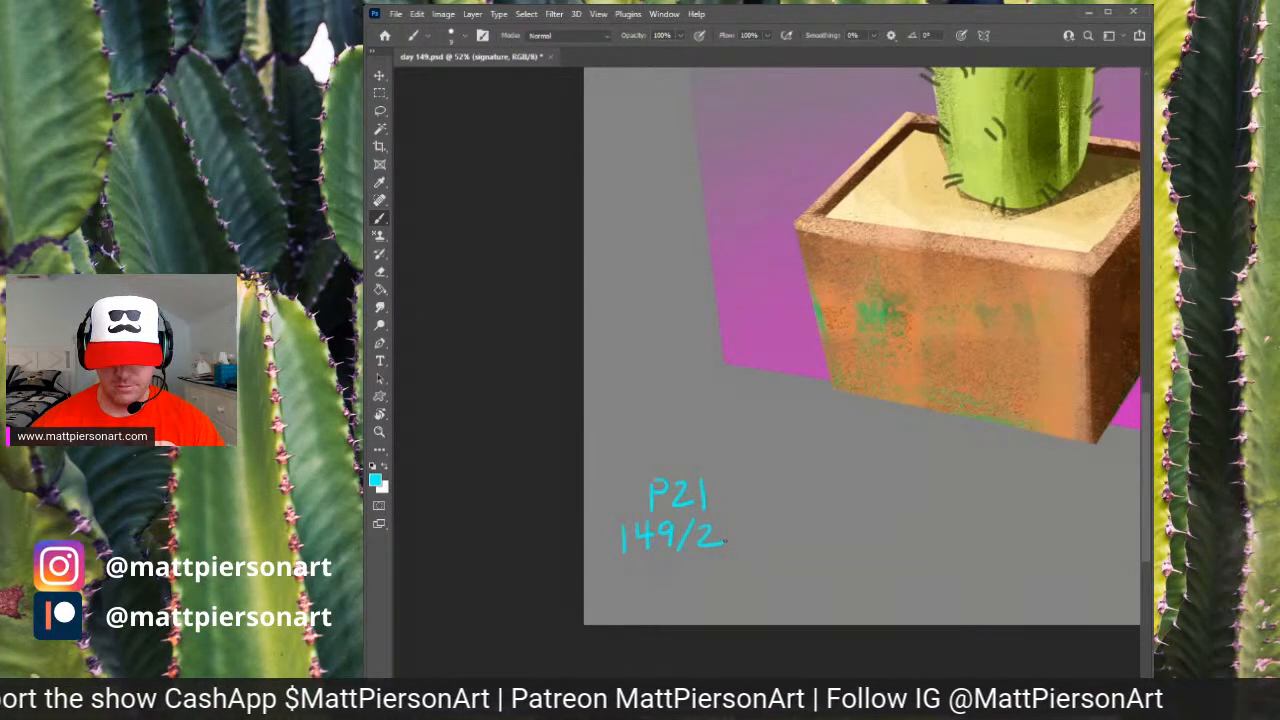
pyautogui.moveTo(733, 524)
pyautogui.mouseDown()
pyautogui.moveTo(725, 540)
pyautogui.moveTo(734, 520)
pyautogui.moveTo(740, 538)
pyautogui.moveTo(750, 522)
pyautogui.mouseUp()
pyautogui.hotkey('ctrl', 'z')
pyautogui.hotkey('ctrl', '0')
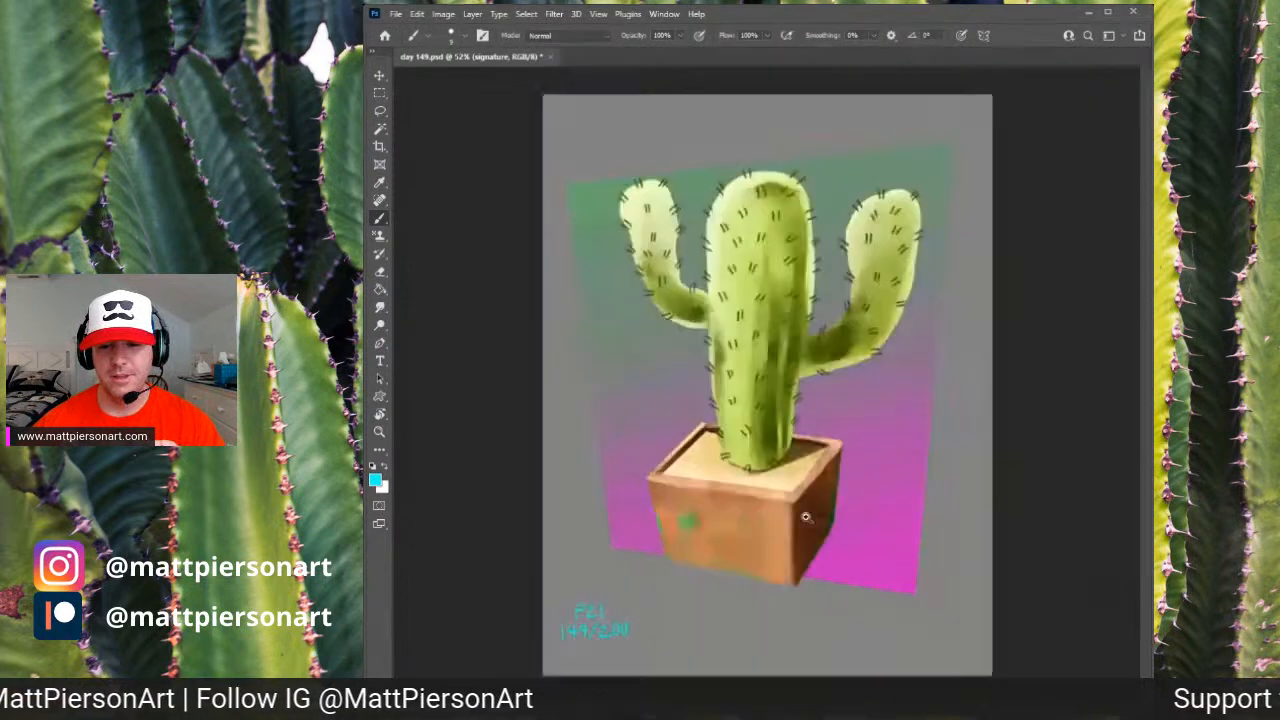